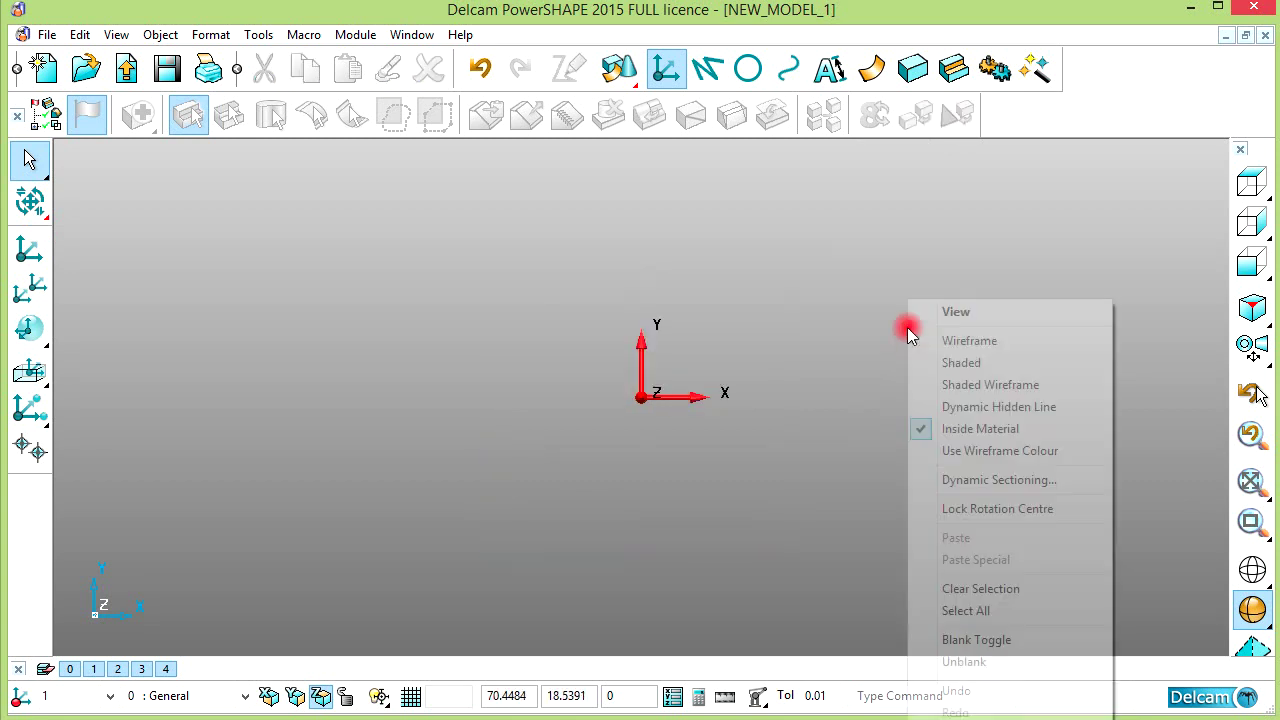
# - Draw a full circle with a radius of about 20 centred on the workplane origin
pyautogui.click(951, 310)
pyautogui.click(748, 68)
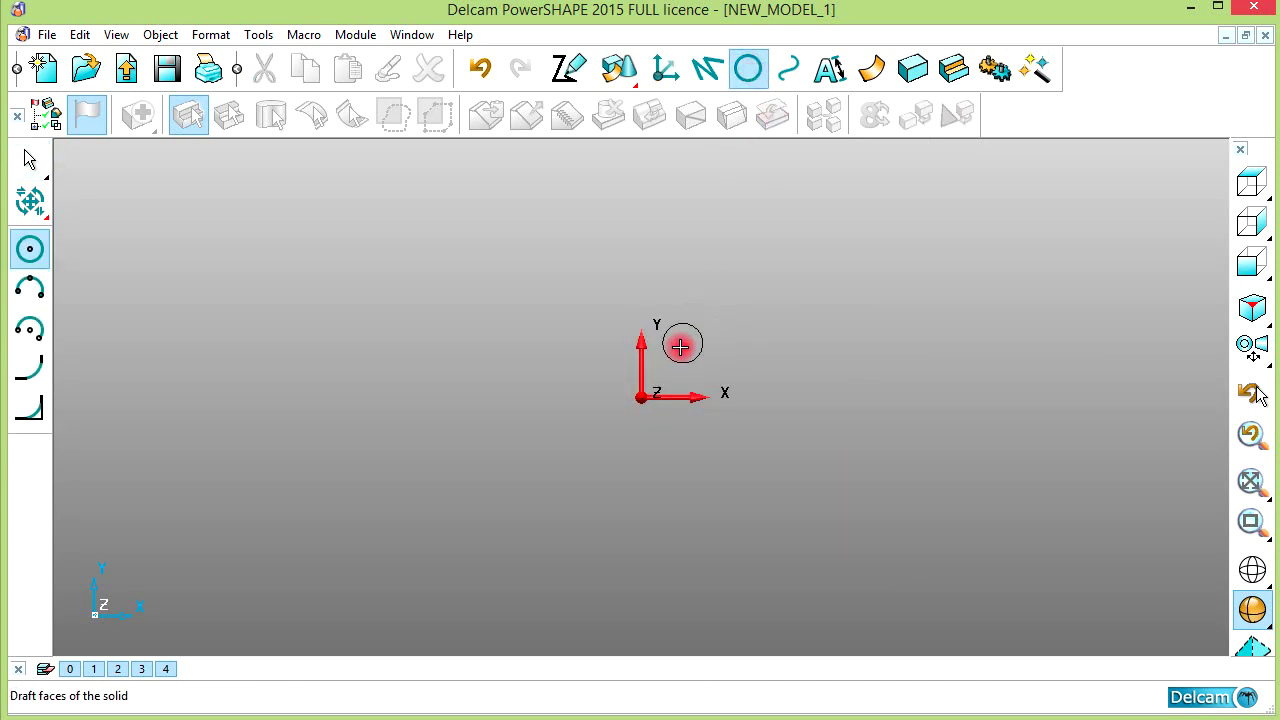
pyautogui.click(641, 397)
pyautogui.rightClick(777, 281)
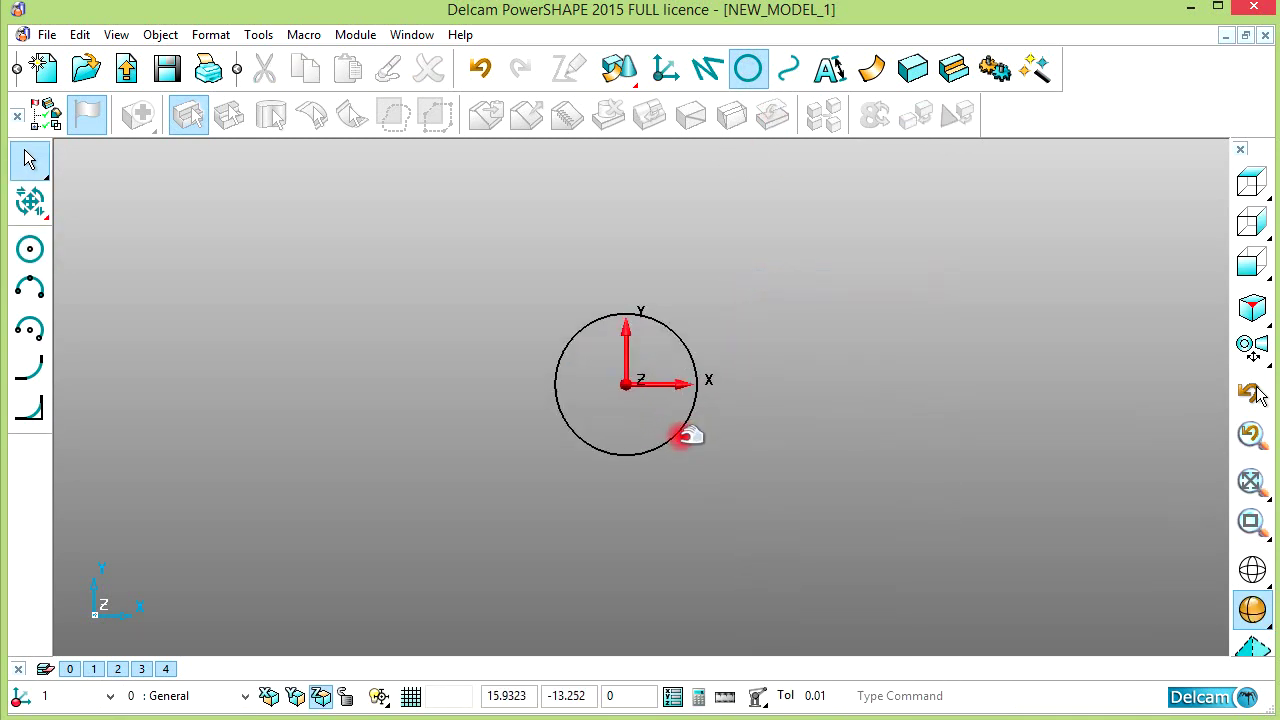
# - Check the part dimensions in the browser's reference drawing and set the circle's radius to 45
pyautogui.hotkey('alt', 'Tab')
pyautogui.scroll(3, 575, 527)
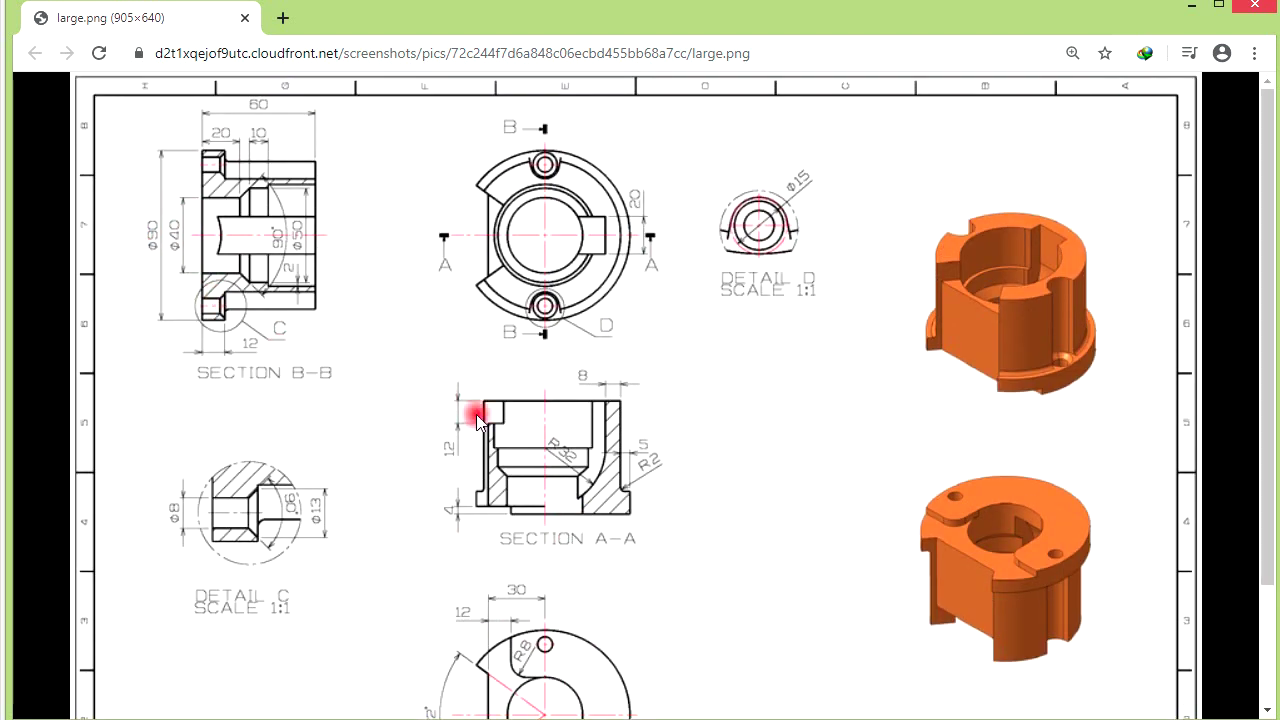
pyautogui.hotkey('alt', 'Tab')
pyautogui.click(608, 449)
pyautogui.doubleClick(608, 449)
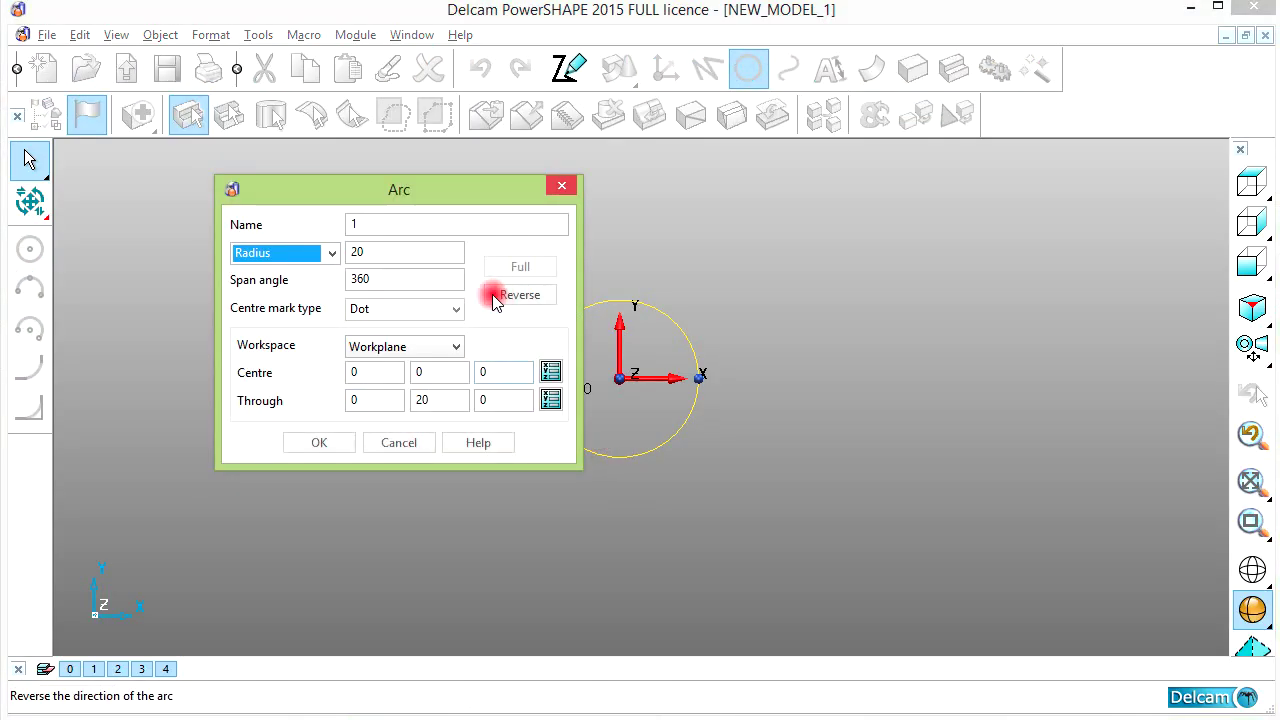
pyautogui.doubleClick(419, 250)
pyautogui.press('Return')
pyautogui.click(348, 442)
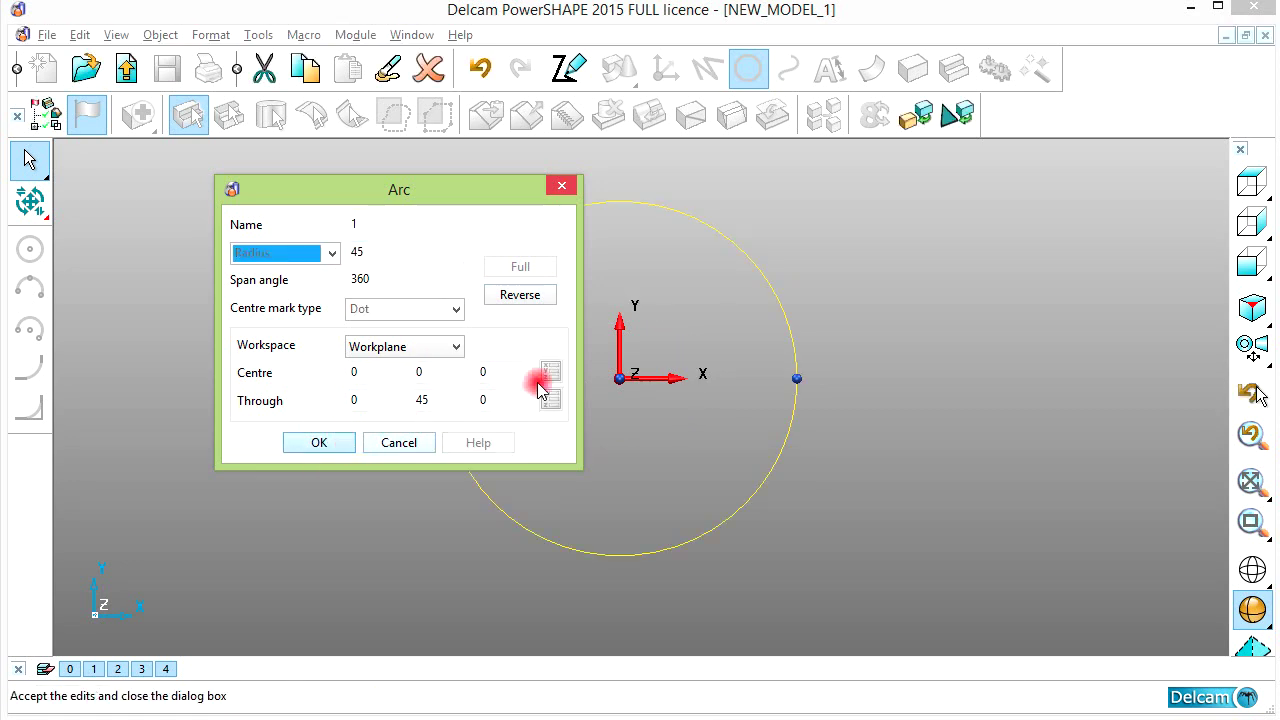
# - Consult the lower view of the reference drawing and draw a vertical line 100 long through the circle's centre
pyautogui.keyDown('shift'); pyautogui.moveTo(674, 335); pyautogui.dragTo(671, 374, button='middle'); pyautogui.keyUp('shift')
pyautogui.click(944, 304)
pyautogui.scroll(-2, 740, 420)
pyautogui.scroll(3, 680, 449)
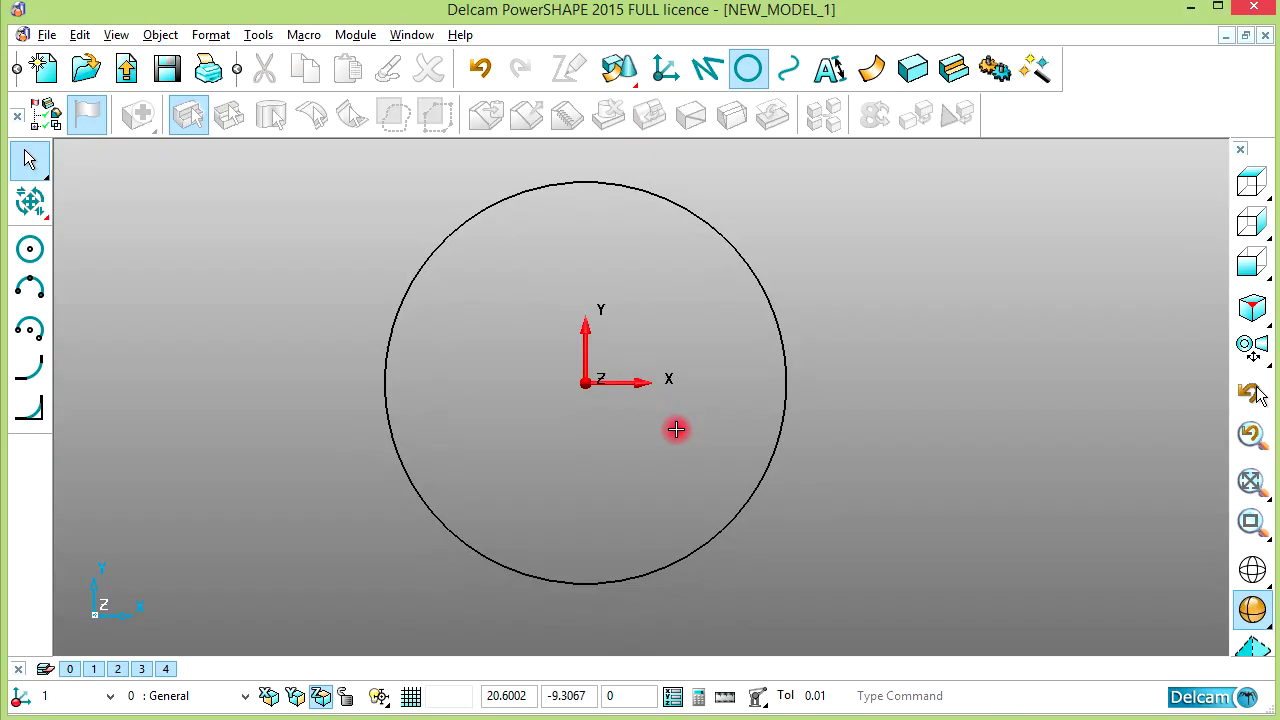
pyautogui.hotkey('alt', 'Tab')
pyautogui.scroll(-3, 623, 514)
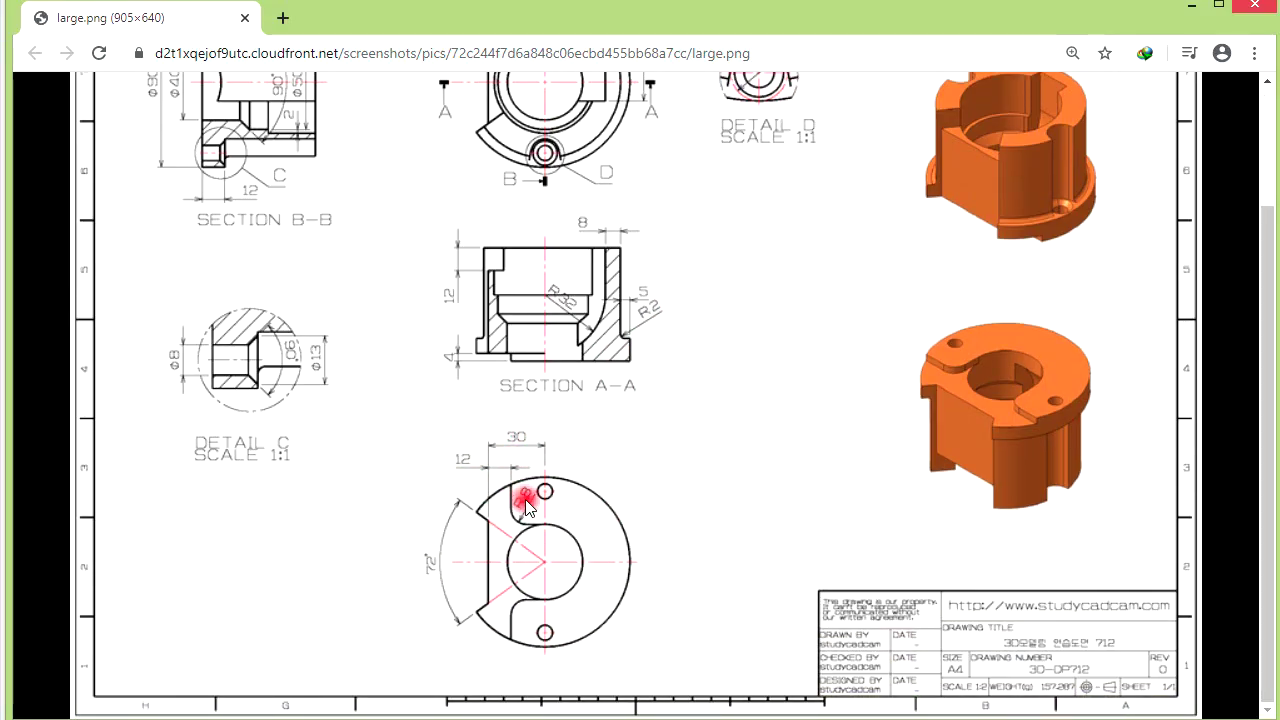
pyautogui.hotkey('alt', 'Tab')
pyautogui.click(707, 68)
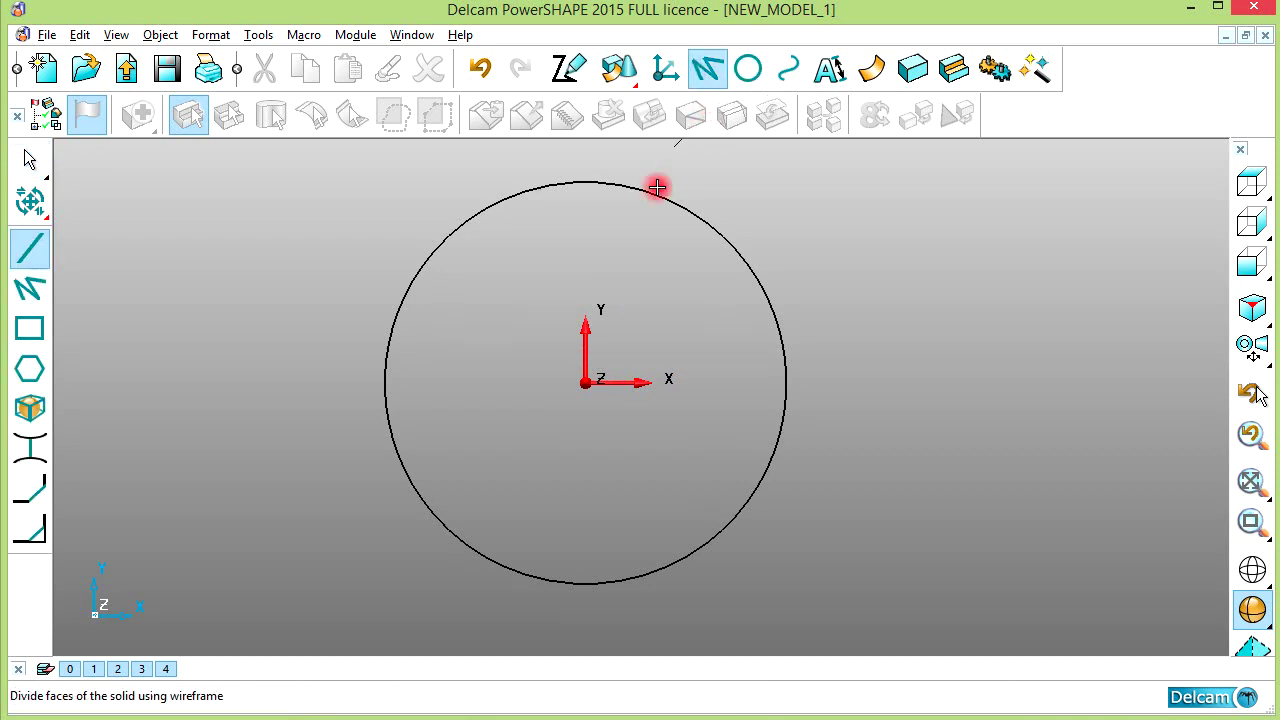
pyautogui.click(584, 168)
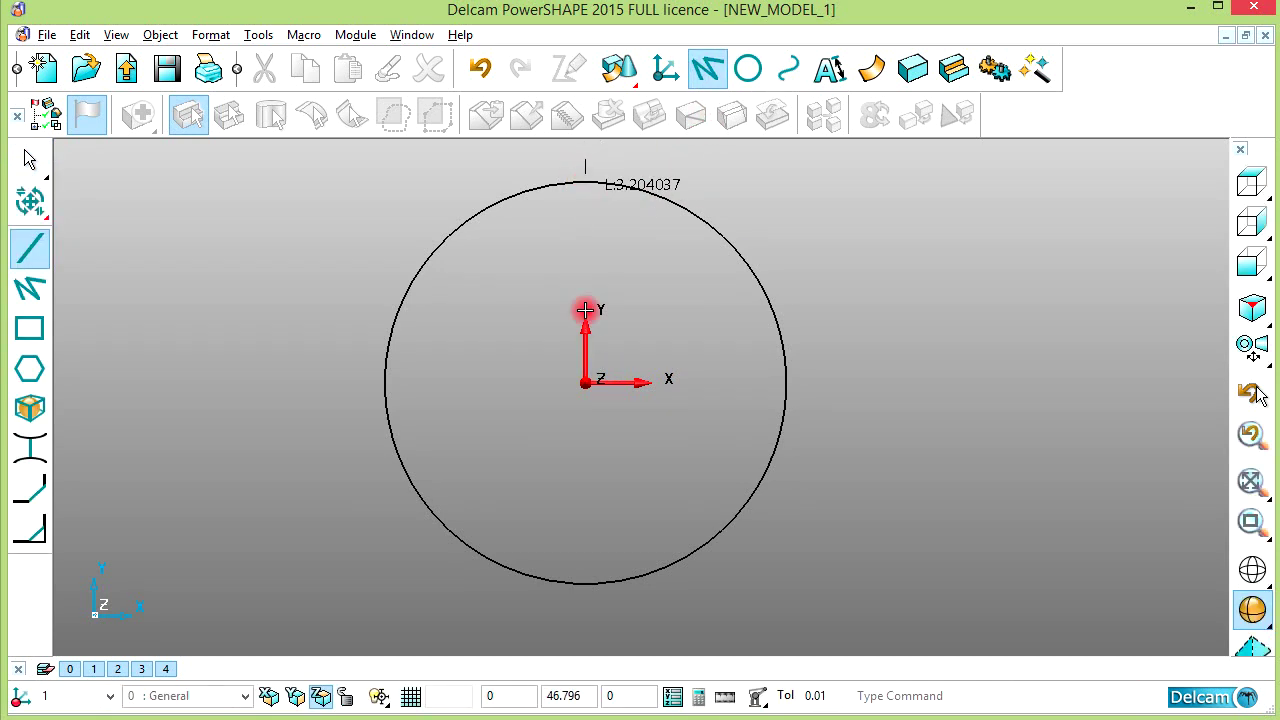
pyautogui.click(583, 605)
pyautogui.rightClick(792, 206)
pyautogui.click(831, 229)
# - Offset a copy of the vertical centre line by 30 toward negative X
pyautogui.click(639, 264)
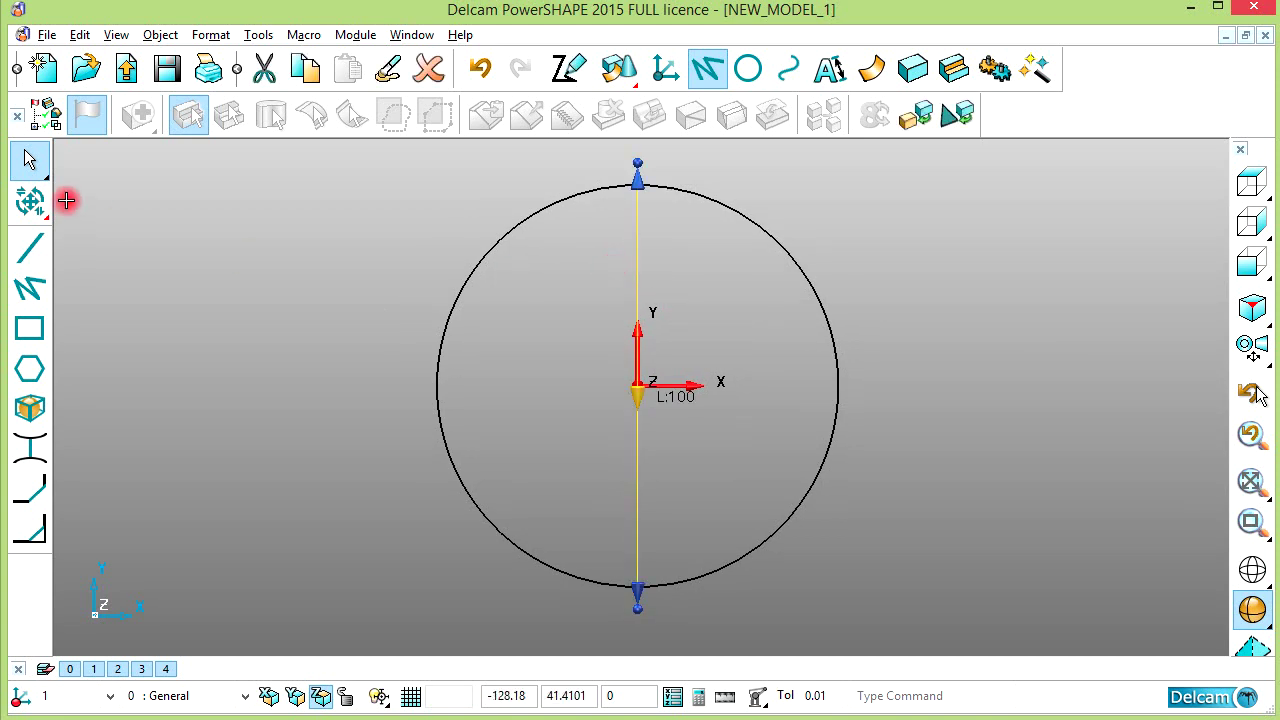
pyautogui.click(29, 201)
pyautogui.click(29, 484)
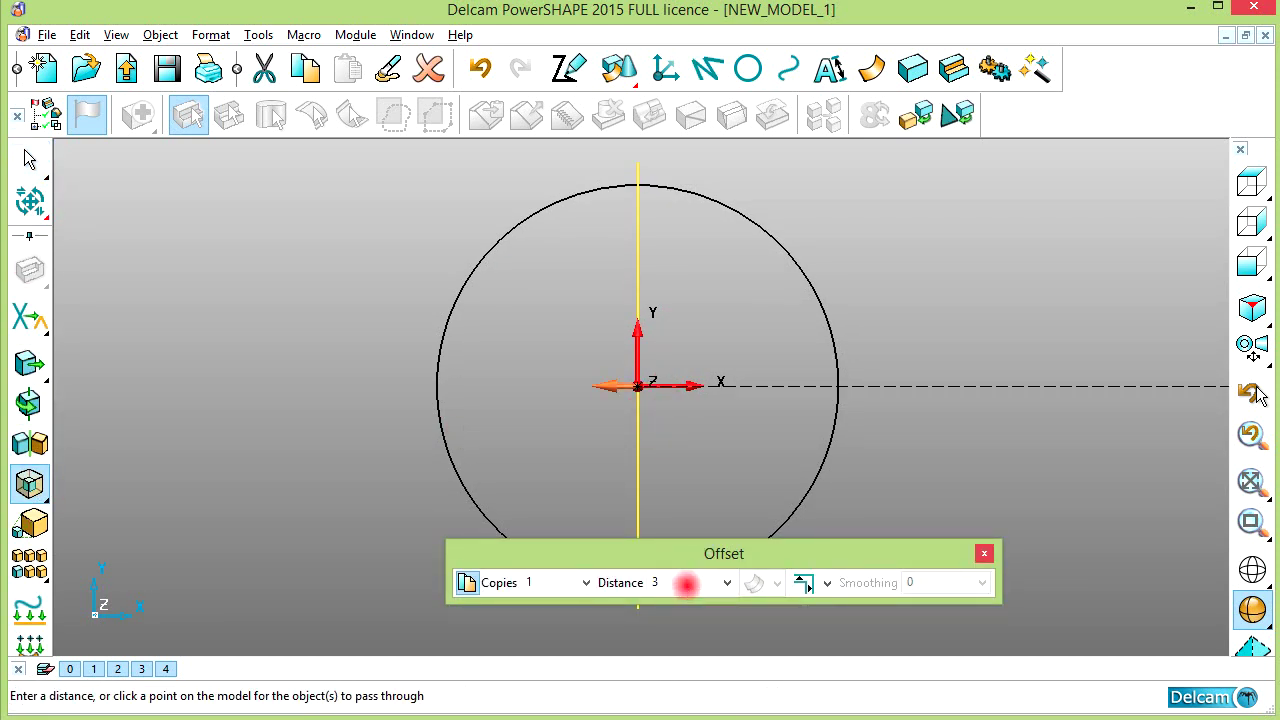
pyautogui.click(880, 555)
pyautogui.click(985, 555)
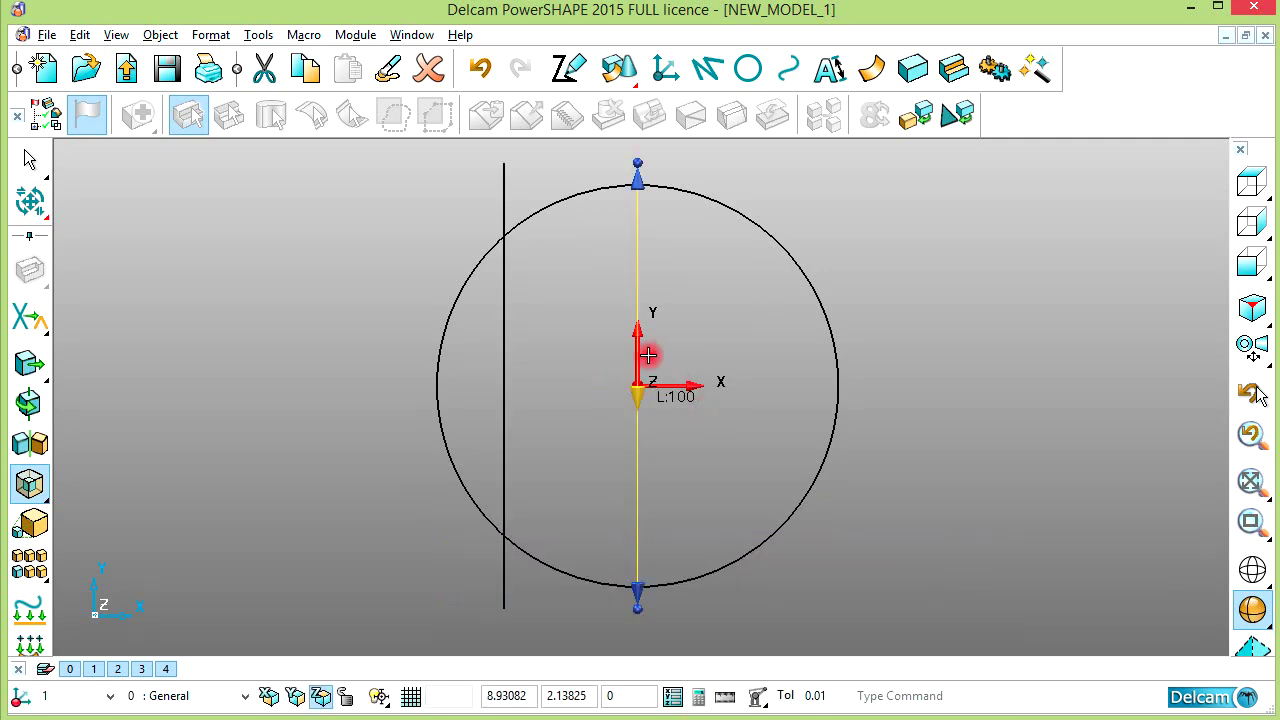
# - Offset a copy of the new vertical line by 12 back toward the circle's centre
pyautogui.click(519, 311)
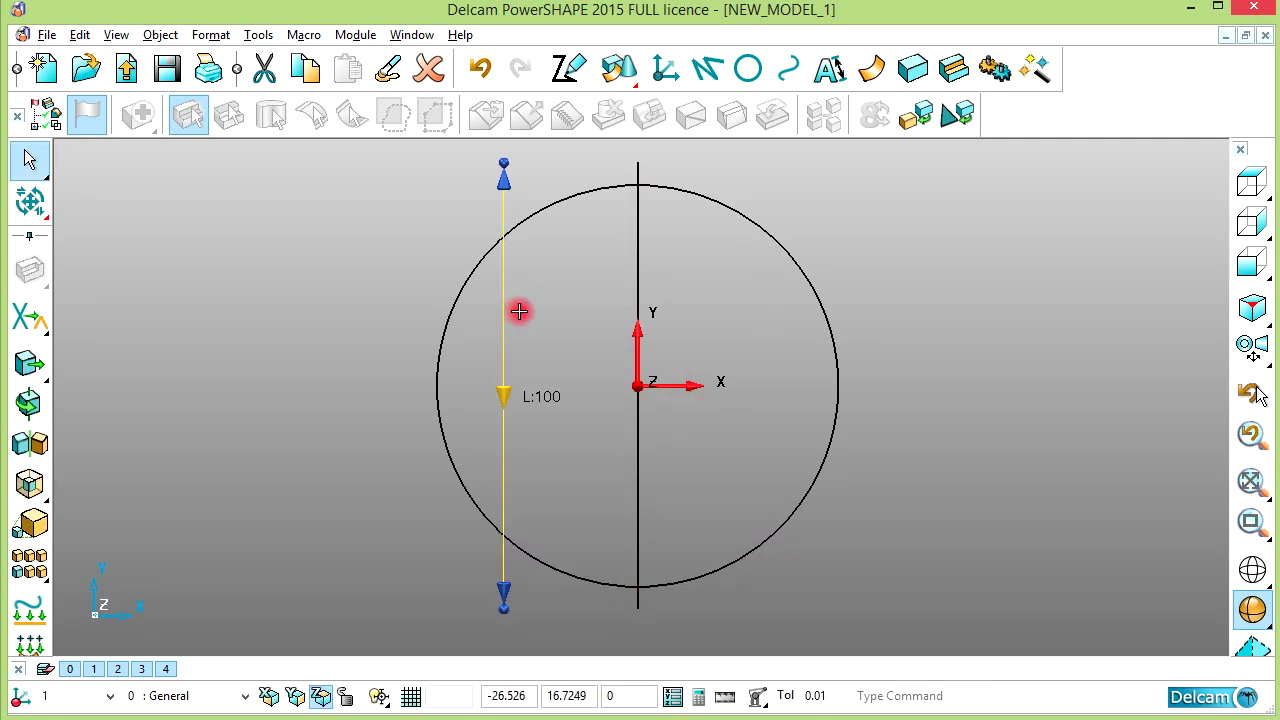
pyautogui.click(29, 484)
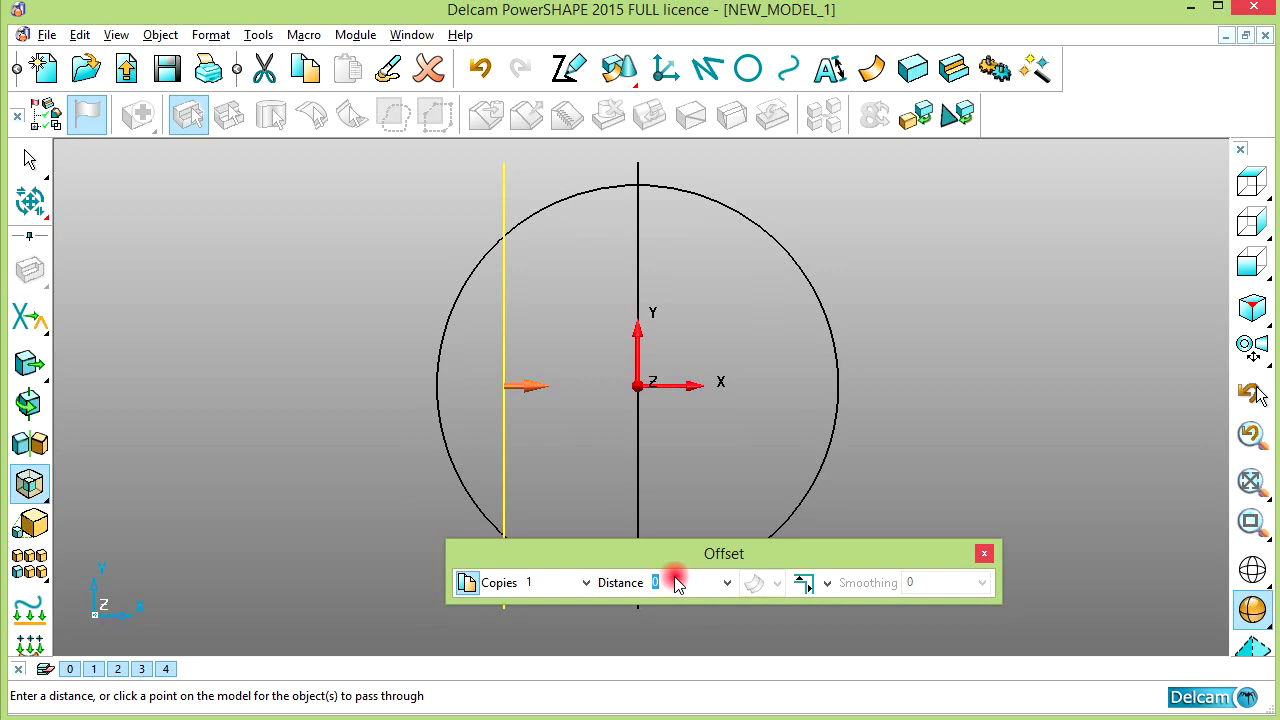
pyautogui.click(728, 553)
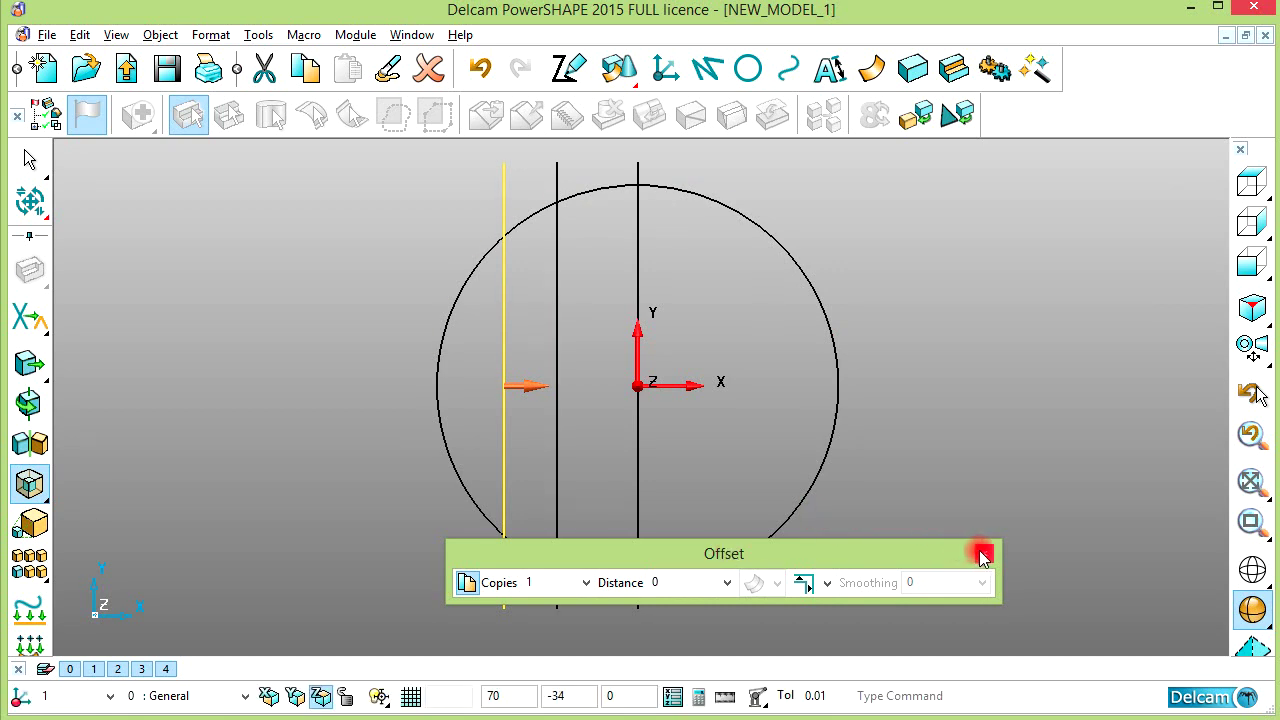
pyautogui.click(982, 554)
# - Draw a slanted line about 64 long from the origin past the circle's upper-left edge
pyautogui.click(706, 68)
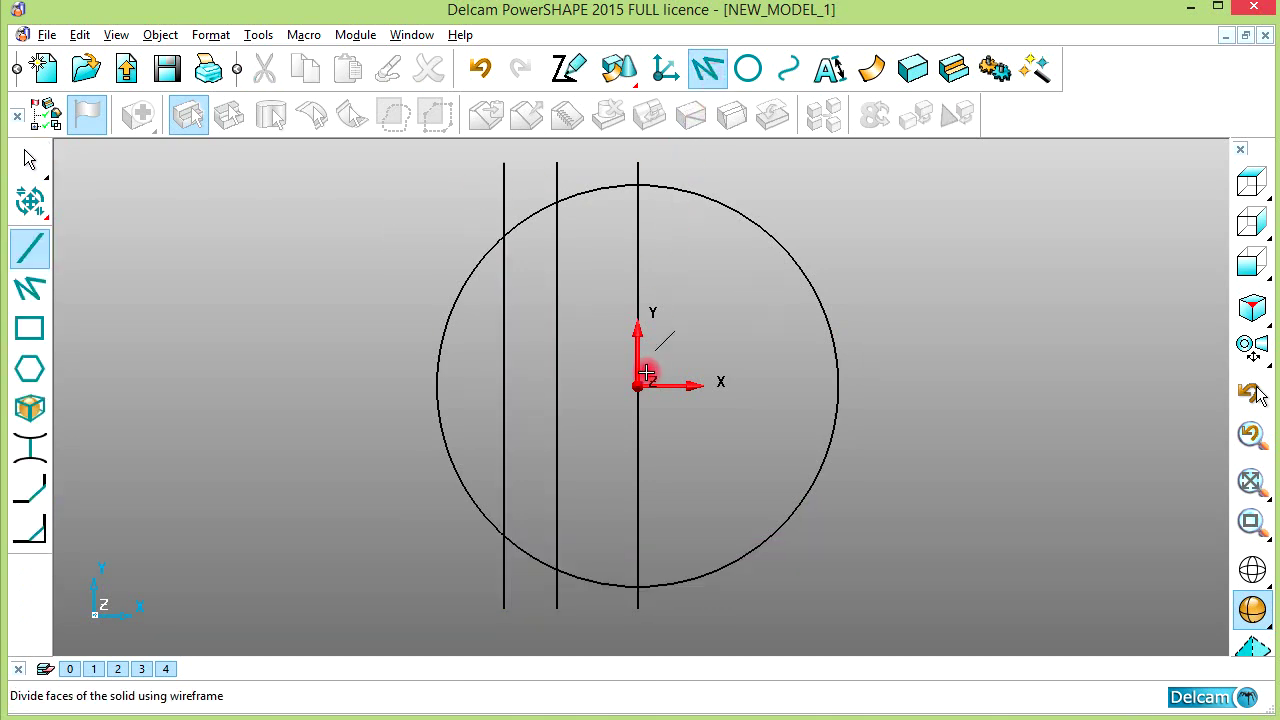
pyautogui.click(638, 385)
pyautogui.click(377, 270)
pyautogui.rightClick(402, 191)
pyautogui.click(417, 203)
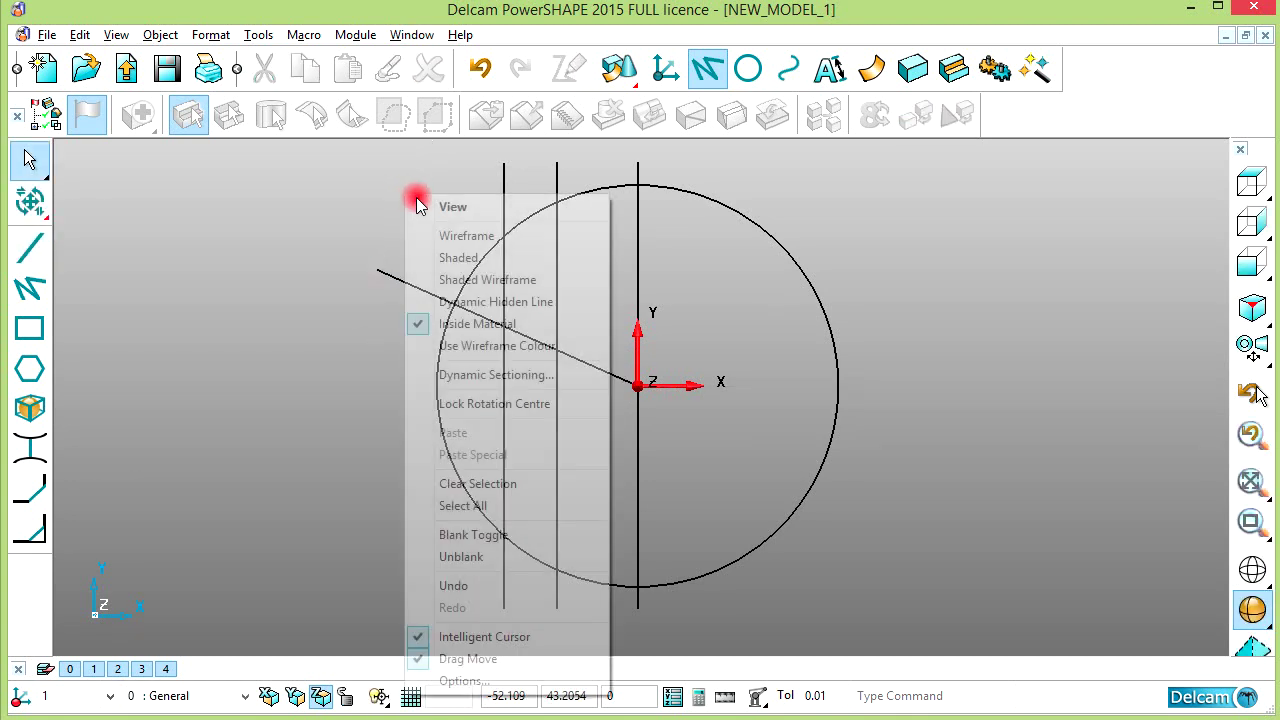
# - Set the slanted line's apparent angle in the XY plane to 180+36 degrees
pyautogui.doubleClick(423, 291)
pyautogui.click(1000, 416)
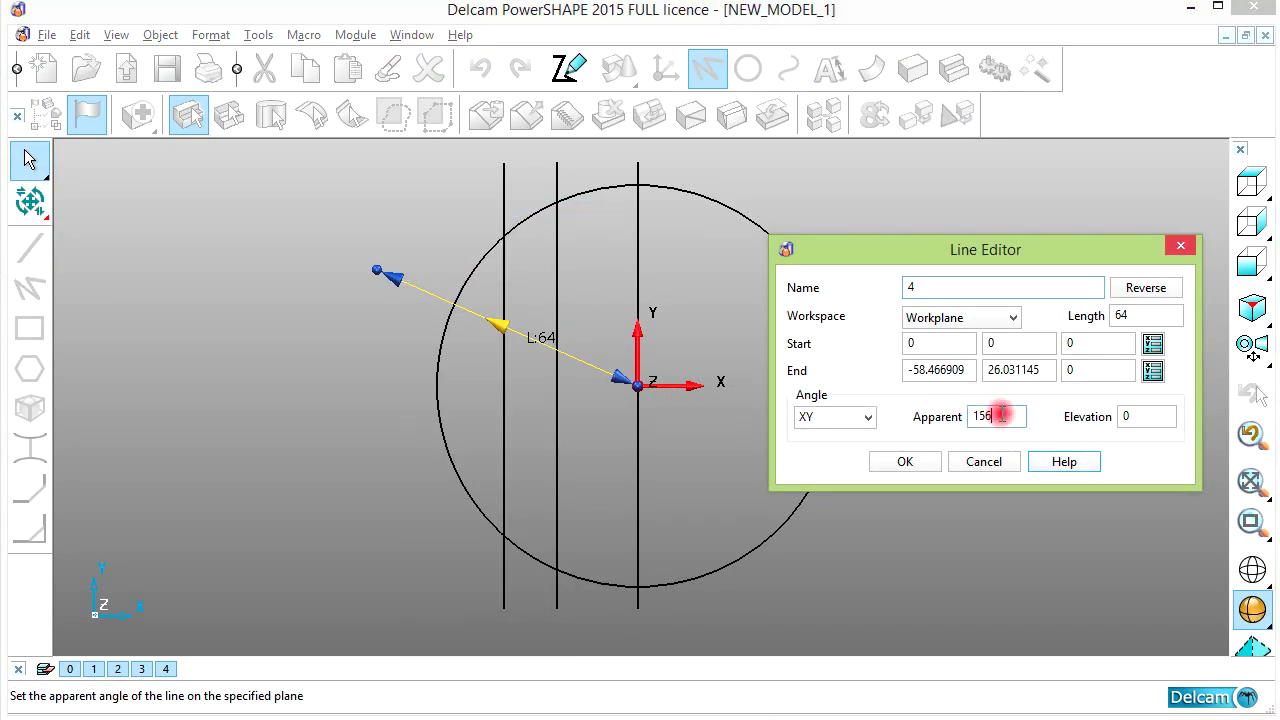
pyautogui.write('180')
pyautogui.press('Return')
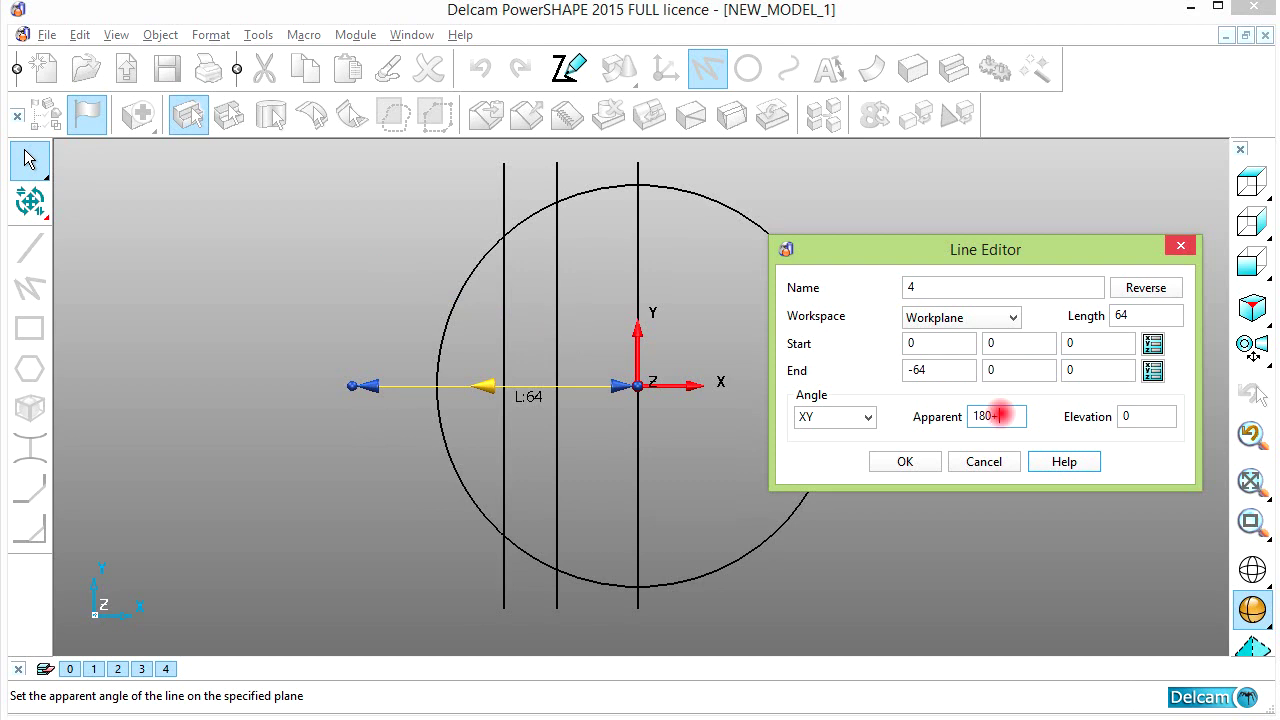
pyautogui.write('+36')
pyautogui.press('Return')
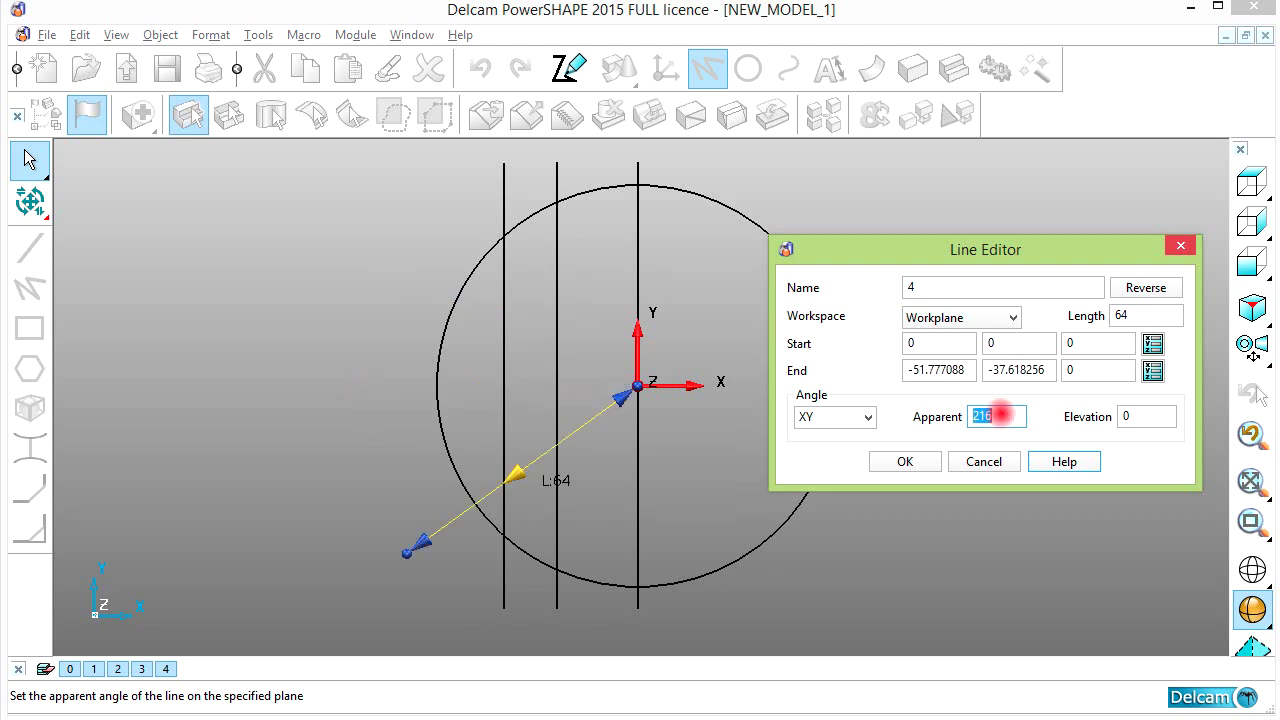
pyautogui.click(905, 462)
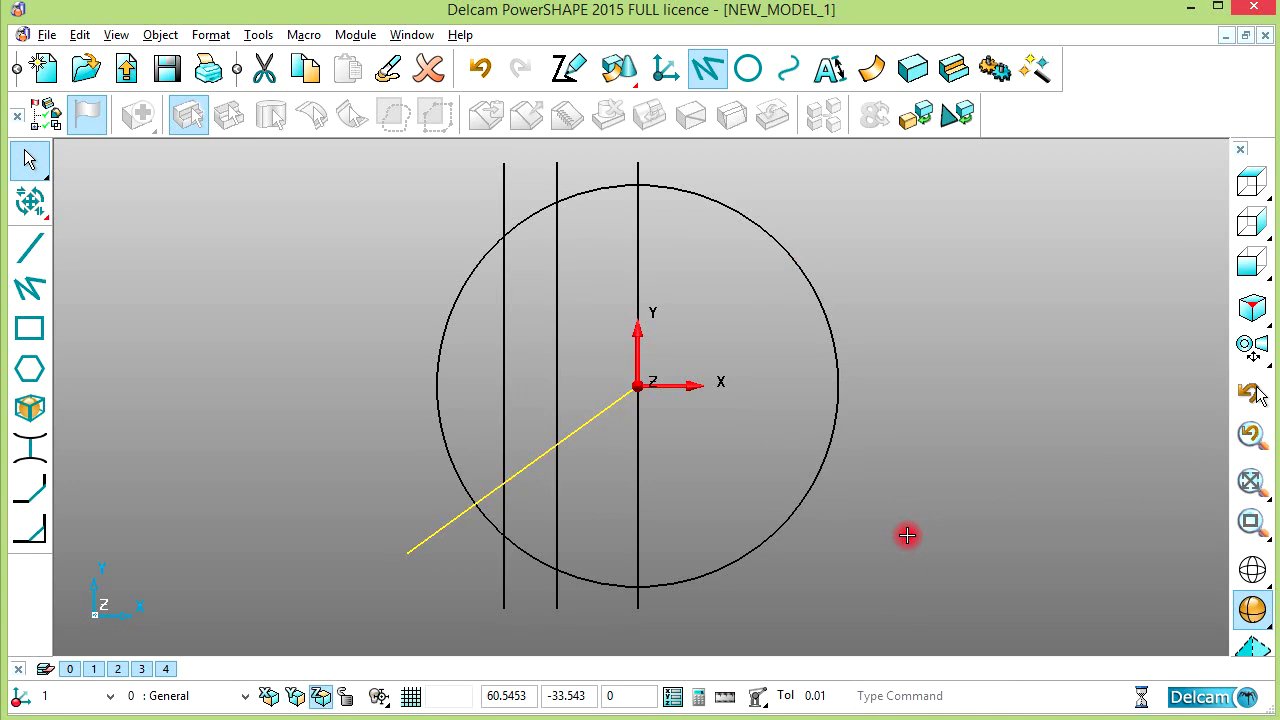
# - Mirror the slanted line across the X axis, keeping the original
pyautogui.scroll(1, 574, 435)
pyautogui.click(601, 395)
pyautogui.keyDown('shift'); pyautogui.moveTo(601, 395); pyautogui.dragTo(588, 403, button='middle'); pyautogui.keyUp('shift')
pyautogui.scroll(-2, 599, 413)
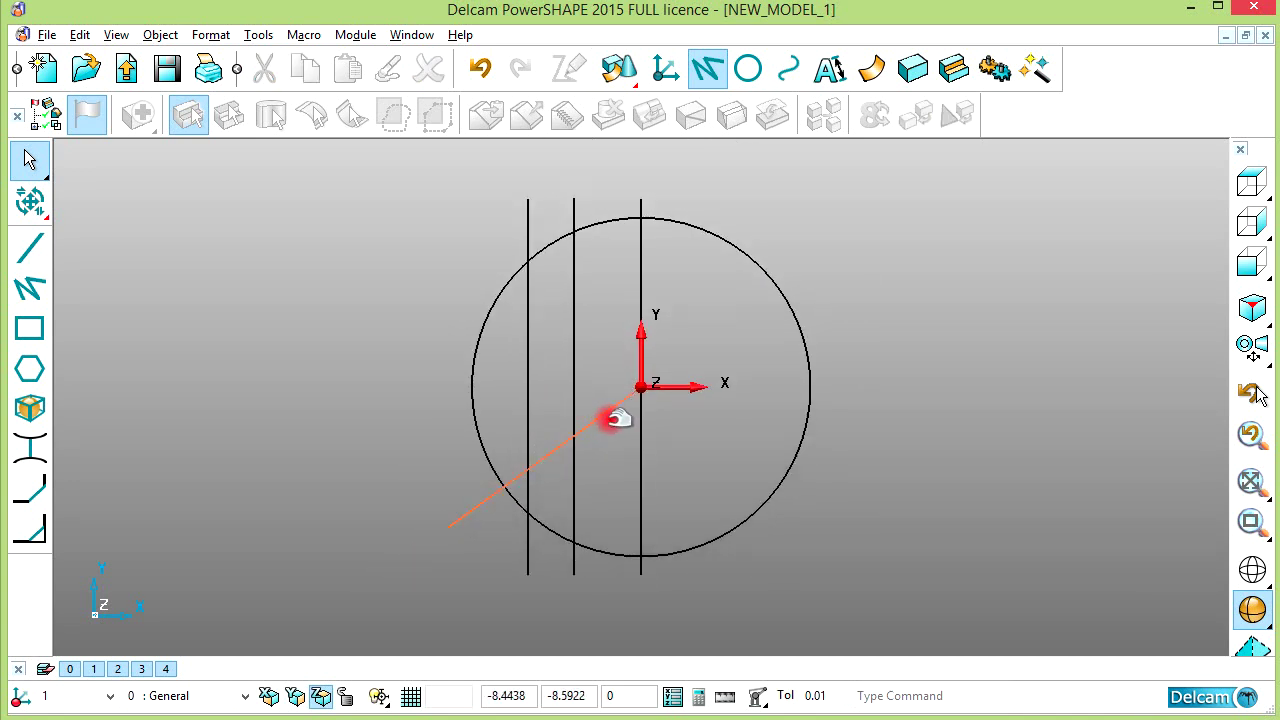
pyautogui.click(617, 418)
pyautogui.click(29, 200)
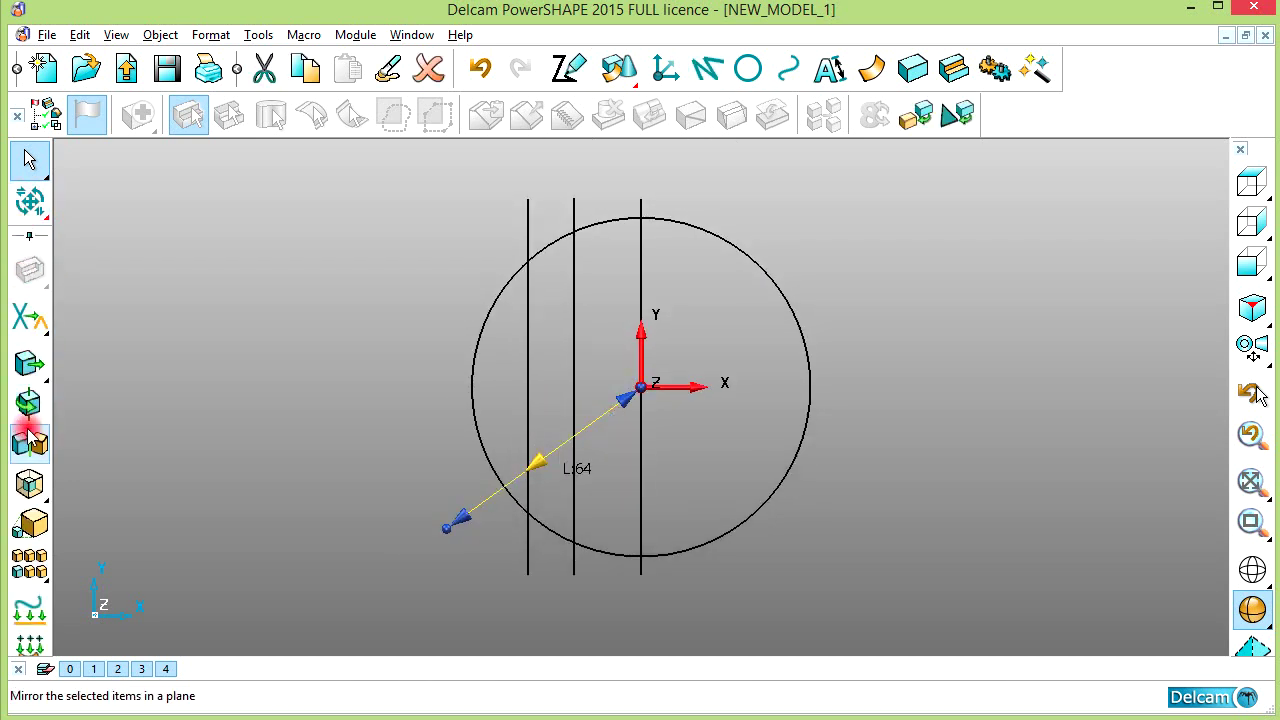
pyautogui.click(29, 440)
pyautogui.click(543, 583)
pyautogui.click(643, 585)
pyautogui.click(850, 303)
# - Trim the leftmost vertical line's top end and the upper slanted line's outer end back to the circle
pyautogui.scroll(2, 760, 311)
pyautogui.scroll(2, 700, 310)
pyautogui.click(40, 318)
pyautogui.scroll(1, 447, 212)
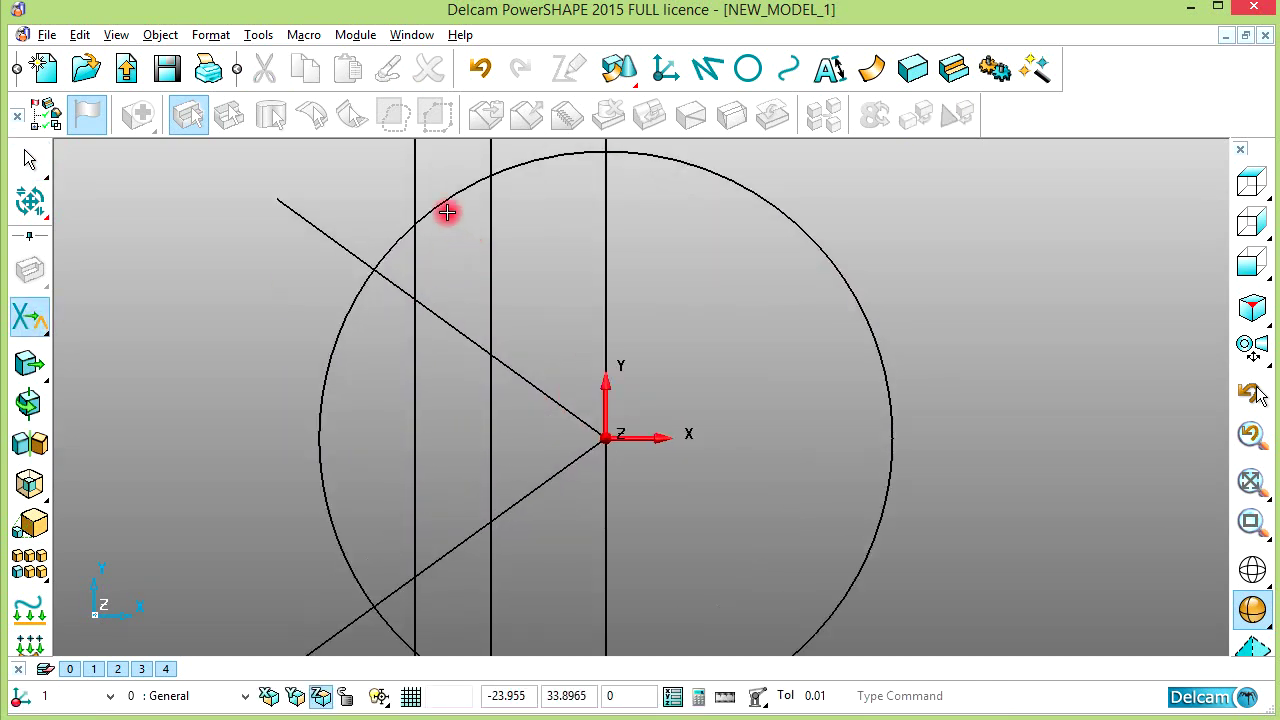
pyautogui.click(415, 184)
pyautogui.click(349, 245)
# - Try trimming the circle and upper slanted line back to the leftmost vertical line, check the reference drawing, and undo those trims
pyautogui.click(382, 258)
pyautogui.scroll(-3, 377, 360)
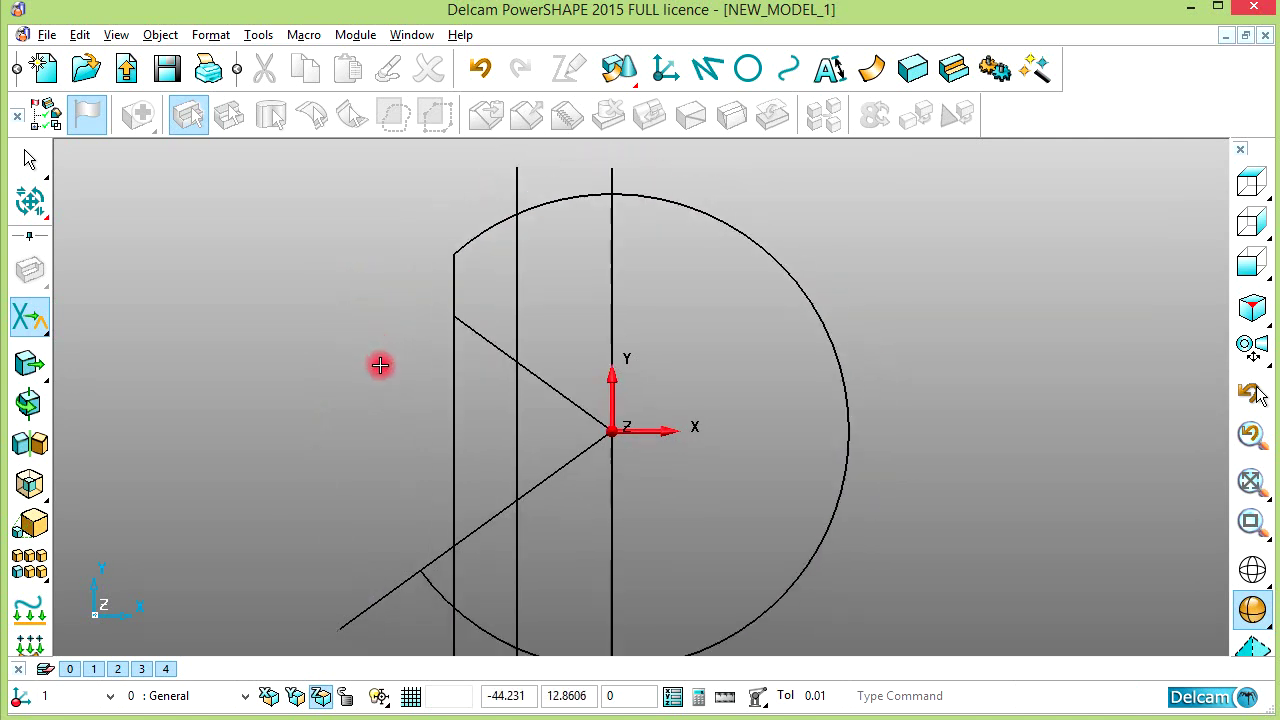
pyautogui.scroll(2, 500, 370)
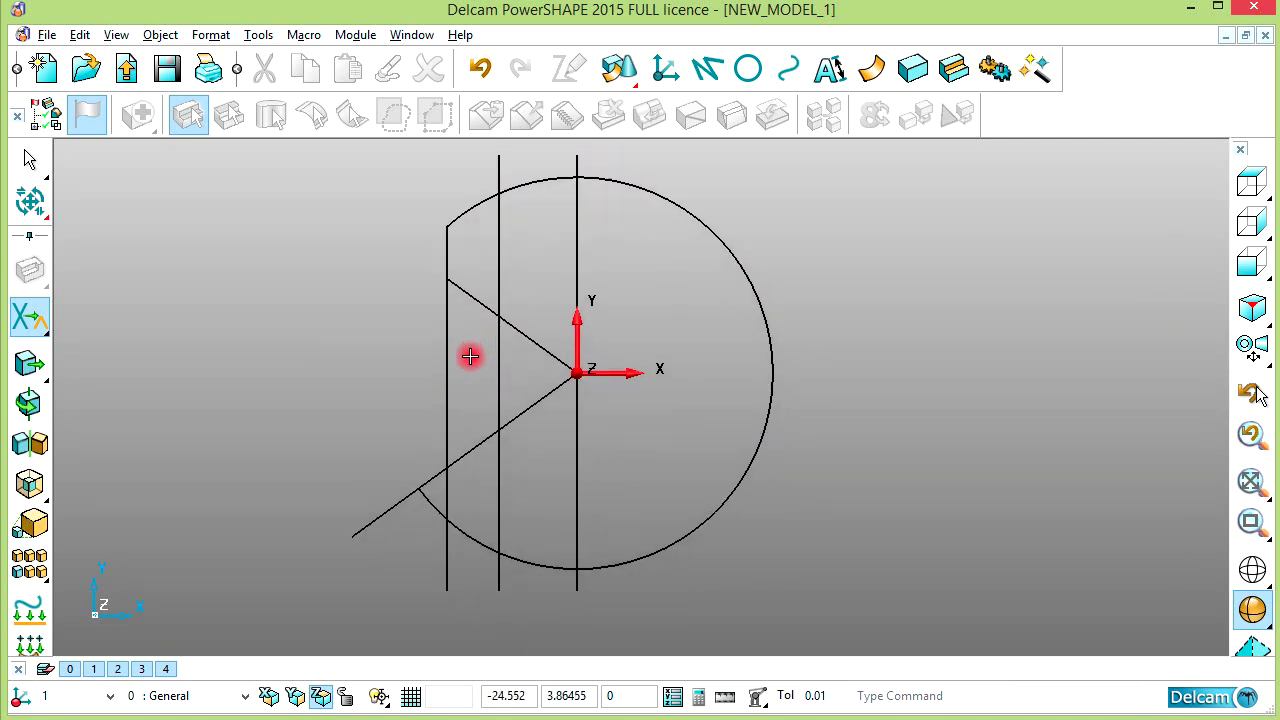
pyautogui.scroll(1, 470, 356)
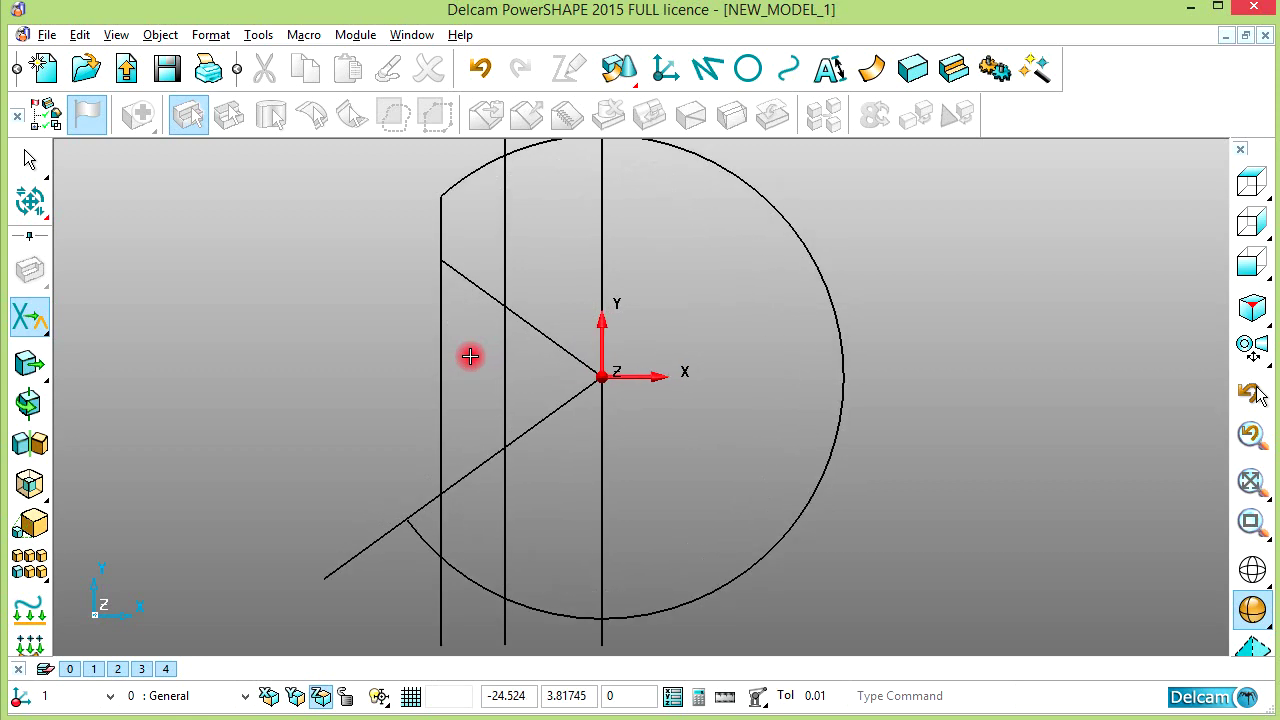
pyautogui.hotkey('alt', 'Tab')
pyautogui.hotkey('alt', 'Tab')
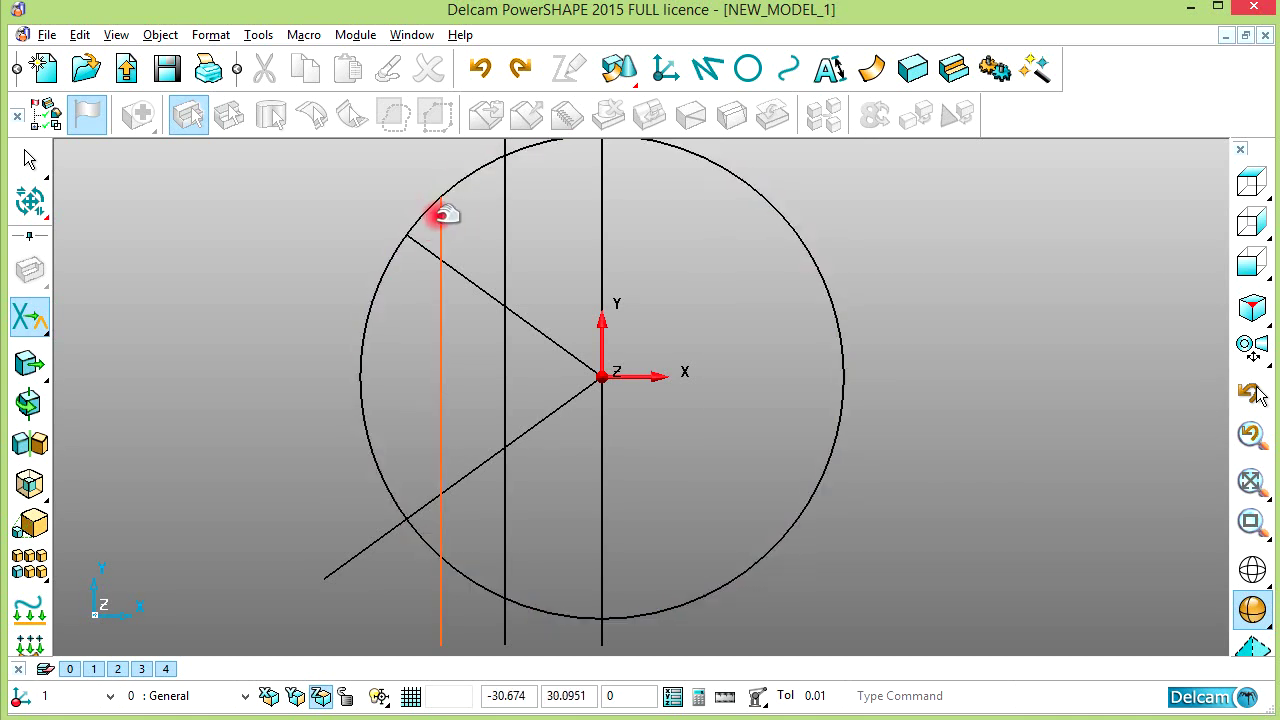
# - Trim the circle, slanted lines and vertical lines so the circle's left side becomes a notch with a straight inner edge
pyautogui.click(443, 214)
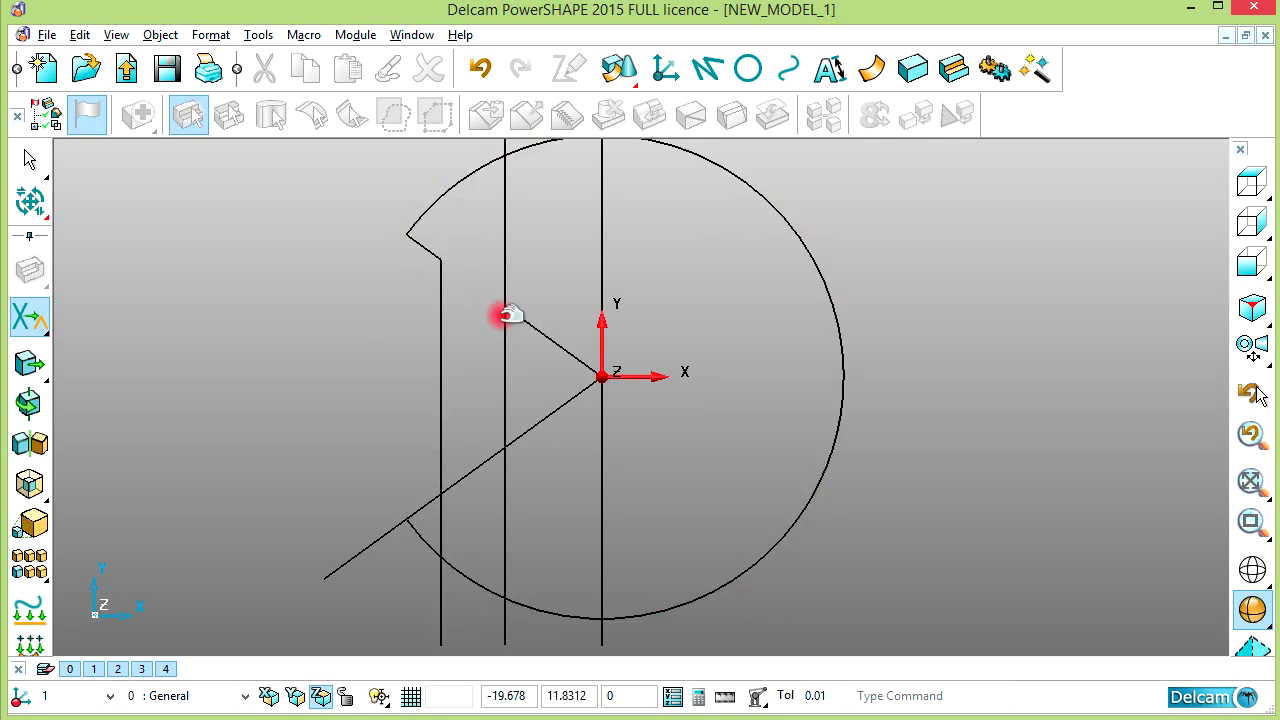
pyautogui.click(379, 535)
pyautogui.click(435, 585)
pyautogui.scroll(3, 435, 574)
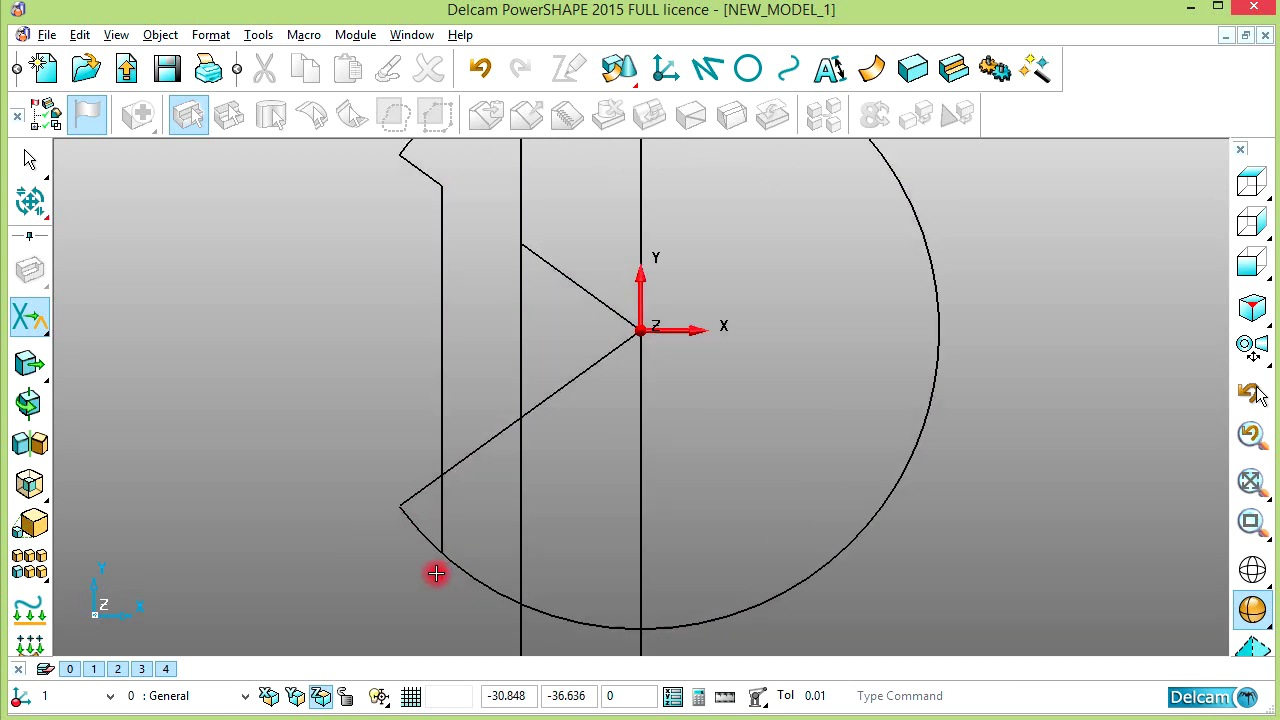
pyautogui.scroll(-3, 435, 574)
pyautogui.scroll(-2, 496, 483)
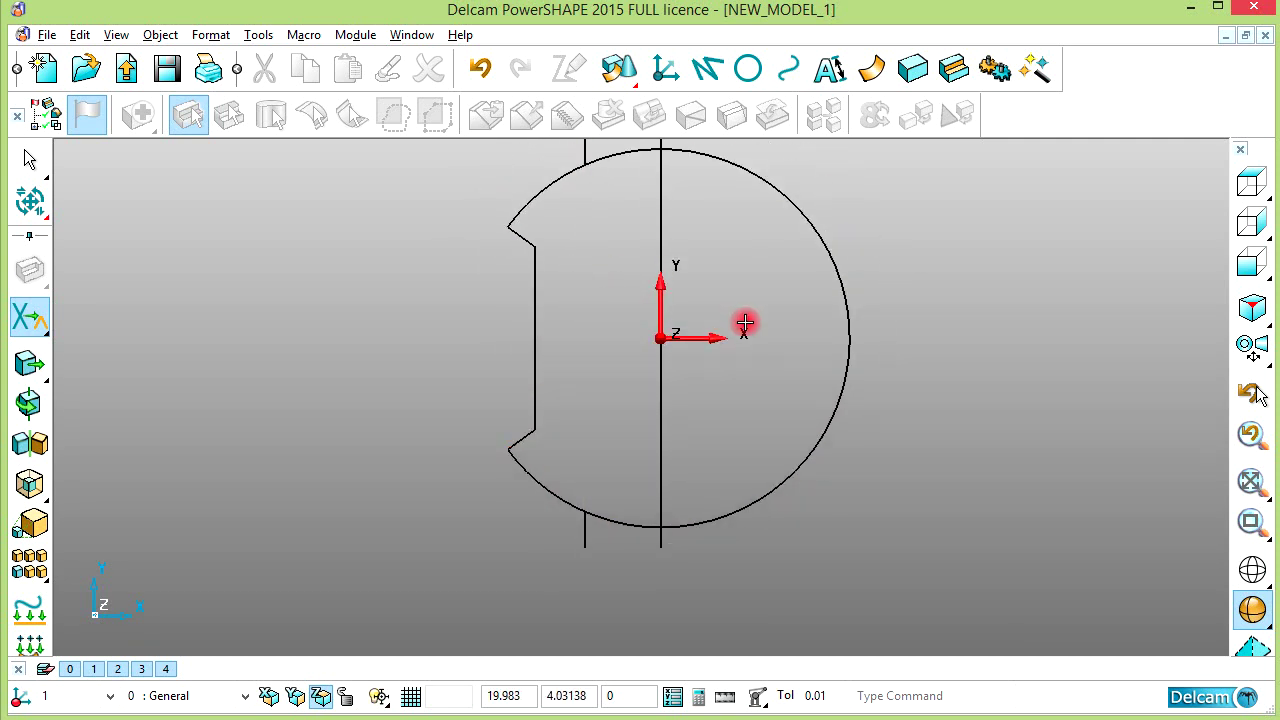
pyautogui.scroll(-5, 744, 321)
pyautogui.rightClick(823, 251)
pyautogui.click(829, 268)
# - Delete the two leftover vertical stubs outside the circle and the vertical centre line
pyautogui.scroll(4, 640, 360)
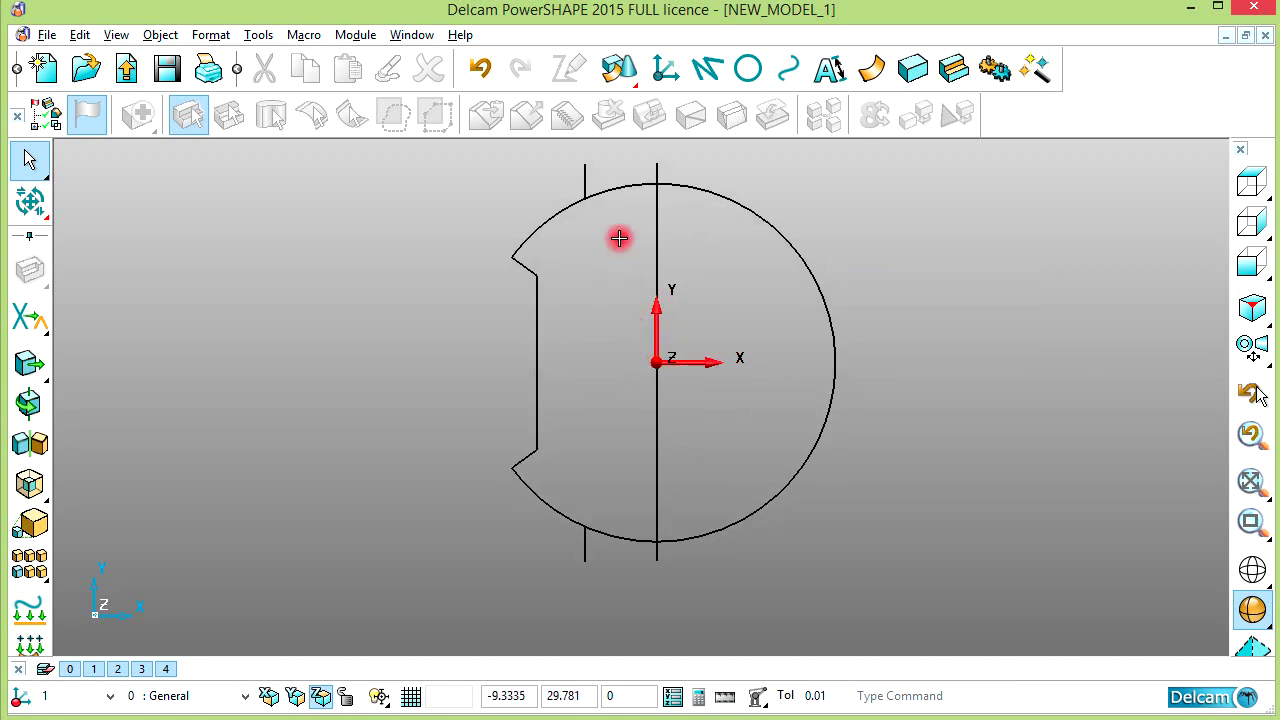
pyautogui.click(589, 188)
pyautogui.press('Delete')
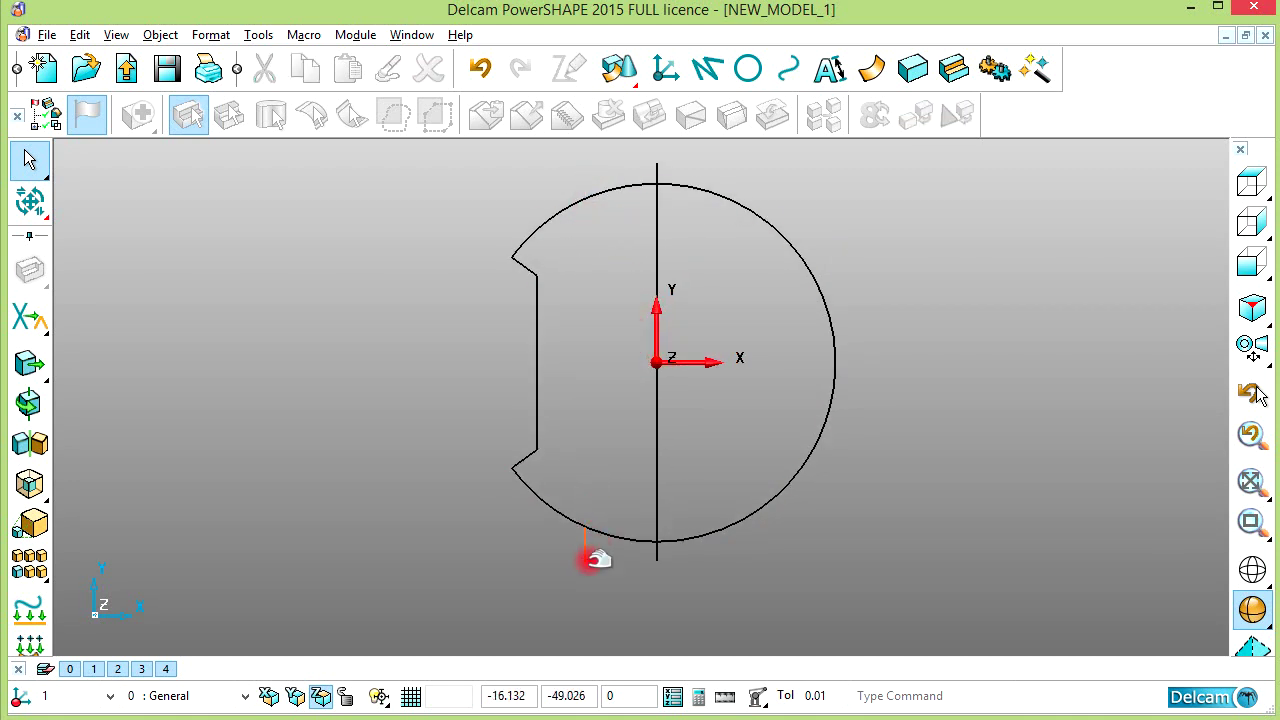
pyautogui.scroll(3, 600, 420)
pyautogui.keyDown('shift'); pyautogui.moveTo(540, 401); pyautogui.dragTo(516, 424, button='middle'); pyautogui.keyUp('shift')
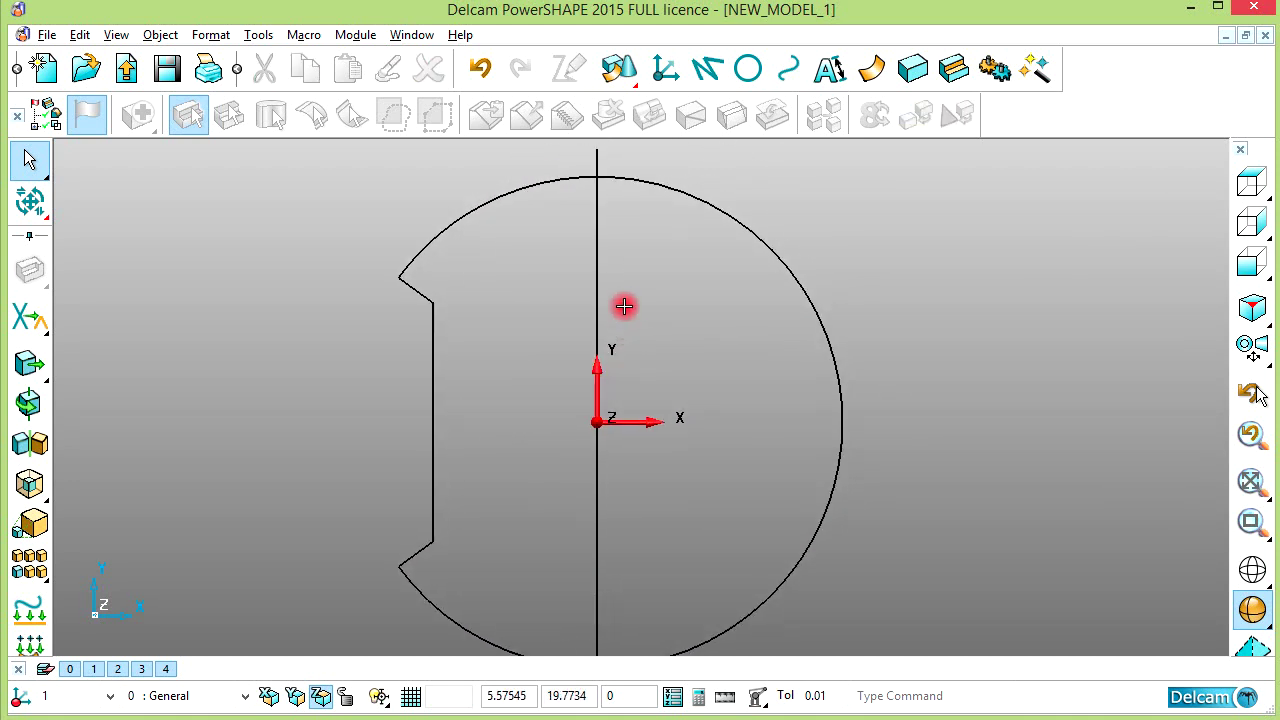
pyautogui.scroll(-3, 590, 370)
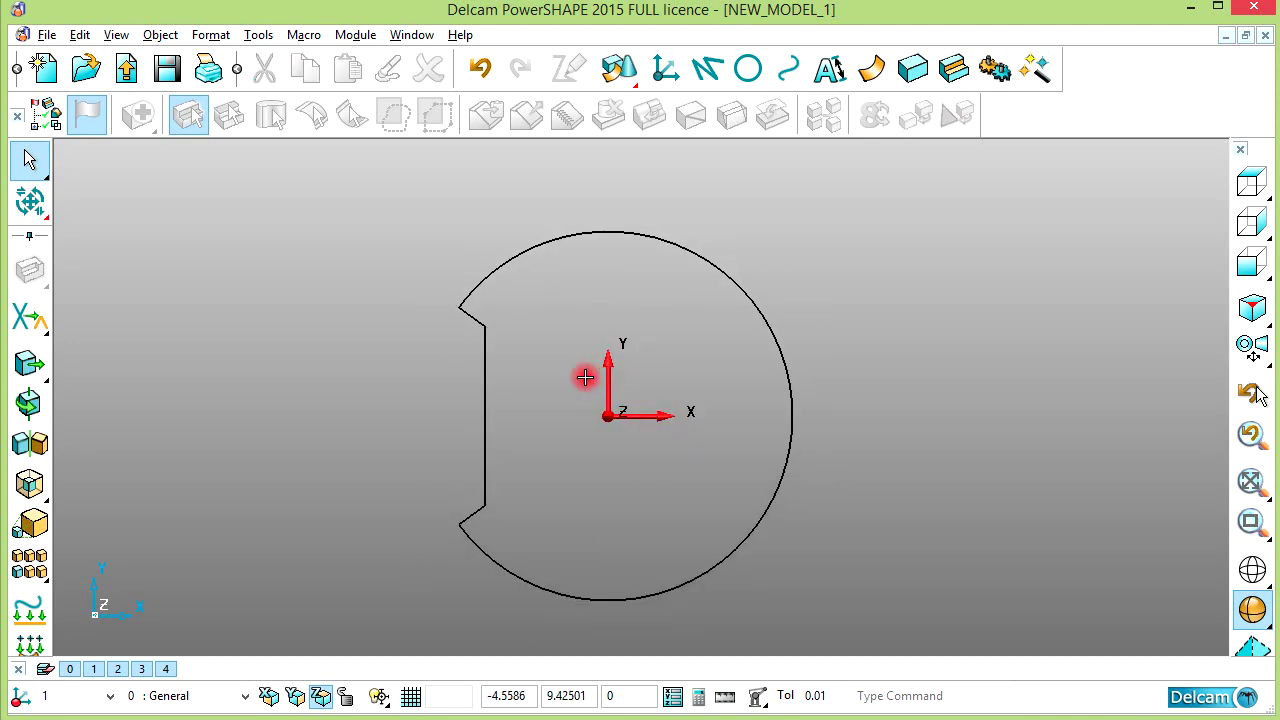
# - Offset a copy of the notch's straight inner edge 12 mm inward towards the centre
pyautogui.scroll(2, 505, 390)
pyautogui.click(478, 384)
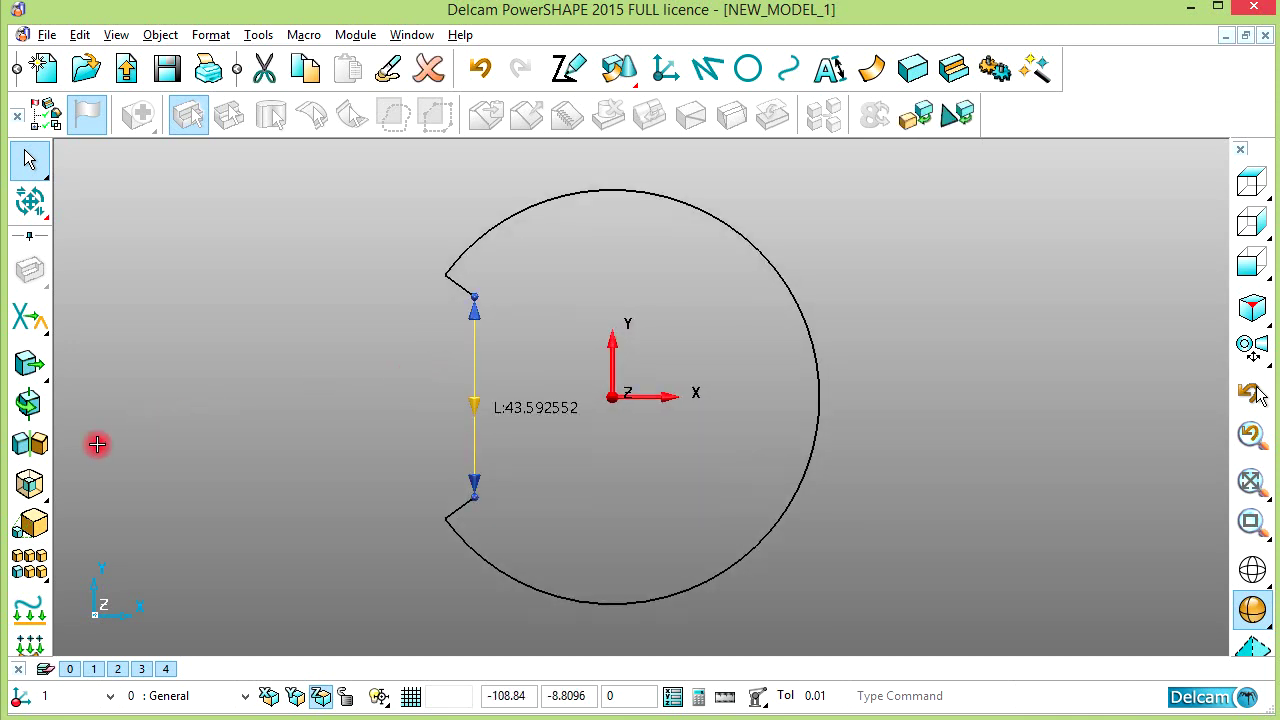
pyautogui.click(29, 485)
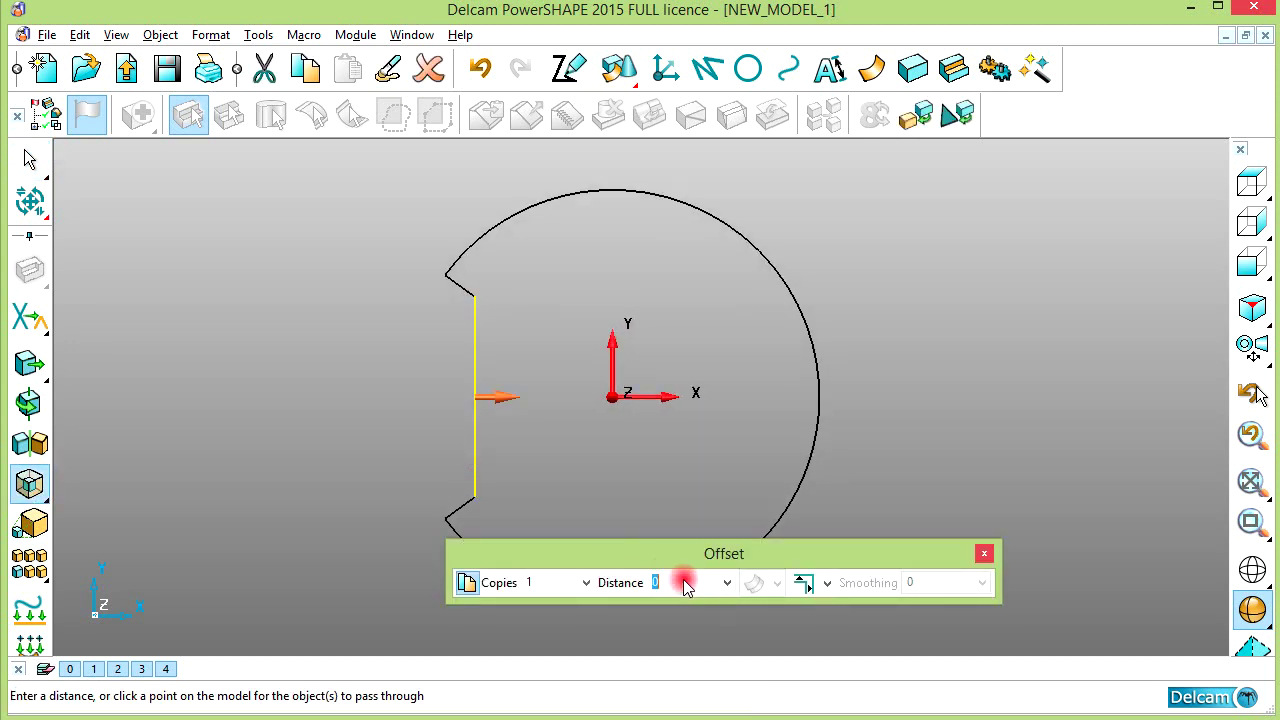
pyautogui.click(985, 552)
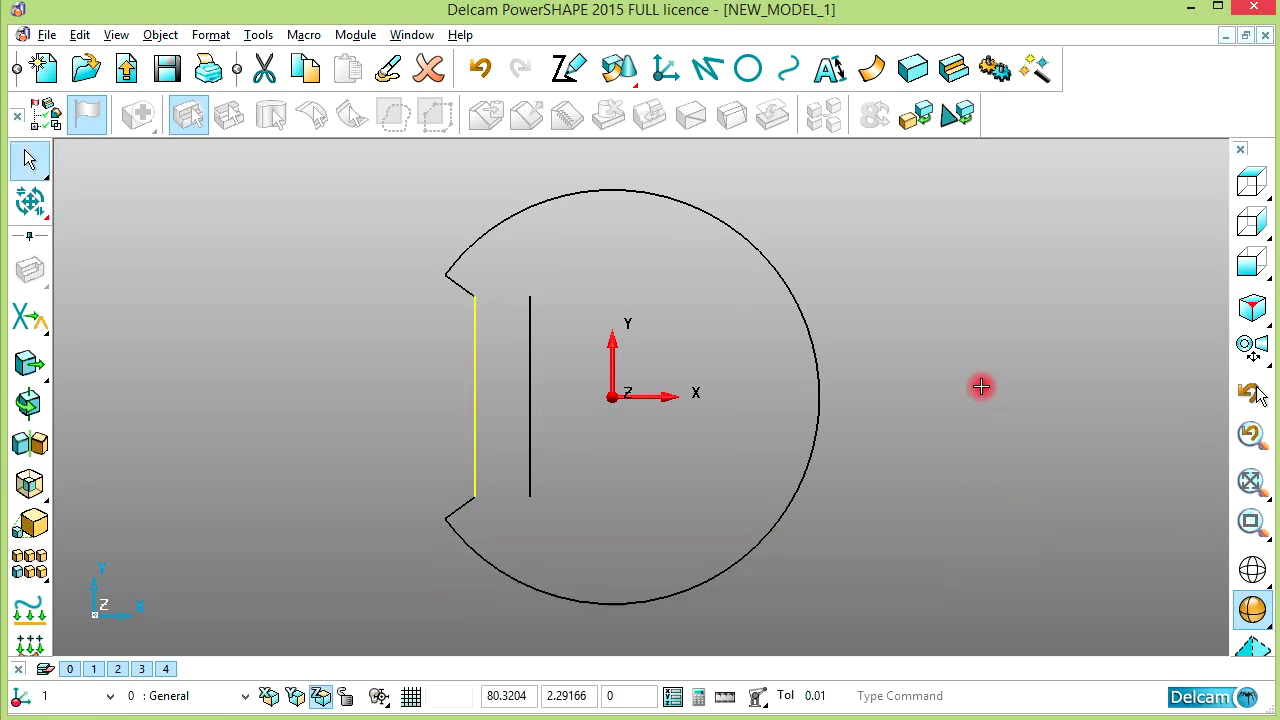
pyautogui.click(980, 386)
# - Extend both ends of the offset vertical line past the outer circle
pyautogui.scroll(-2, 564, 368)
pyautogui.scroll(1, 538, 360)
pyautogui.click(558, 375)
pyautogui.moveTo(564, 312); pyautogui.dragTo(562, 205)
pyautogui.moveTo(563, 500); pyautogui.dragTo(563, 610)
pyautogui.click(906, 284)
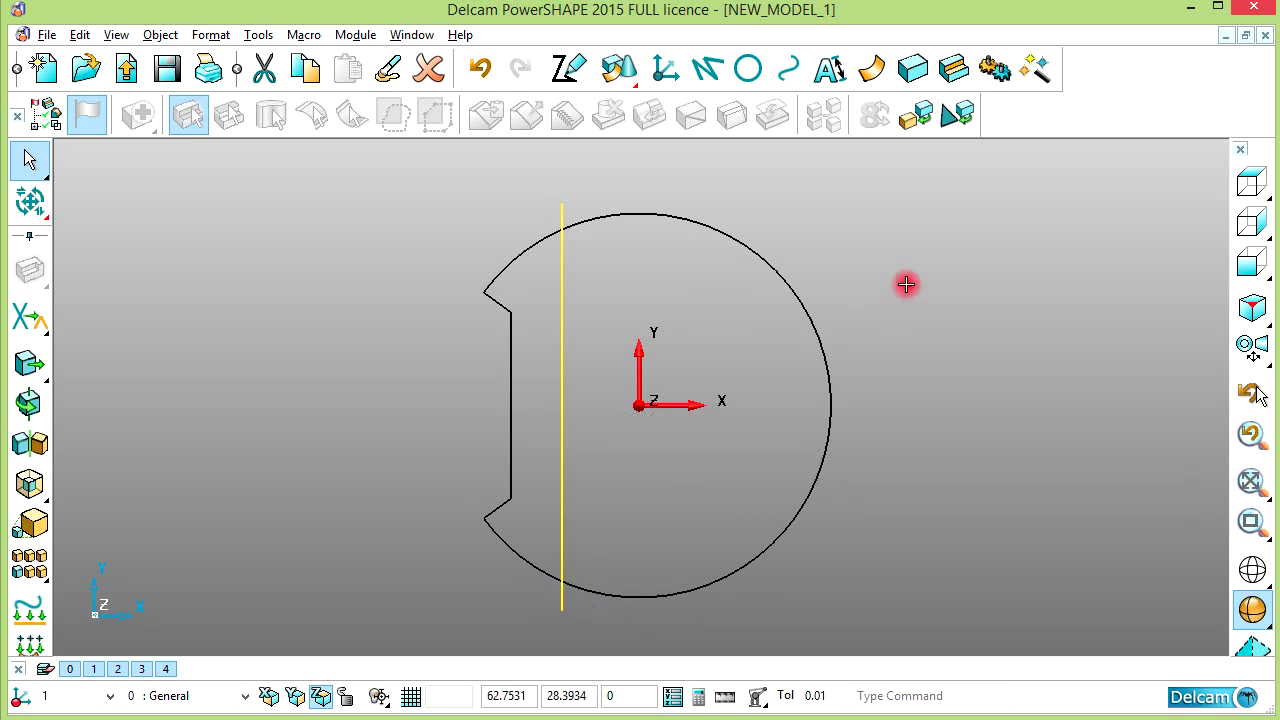
# - Check the bottom view in the reference drawing and place a full circle at the workplane origin inside the notched outline
pyautogui.scroll(1, 740, 366)
pyautogui.keyDown('shift'); pyautogui.moveTo(735, 366); pyautogui.dragTo(664, 336, button='middle'); pyautogui.keyUp('shift')
pyautogui.scroll(1, 628, 377)
pyautogui.hotkey('alt', 'Tab')
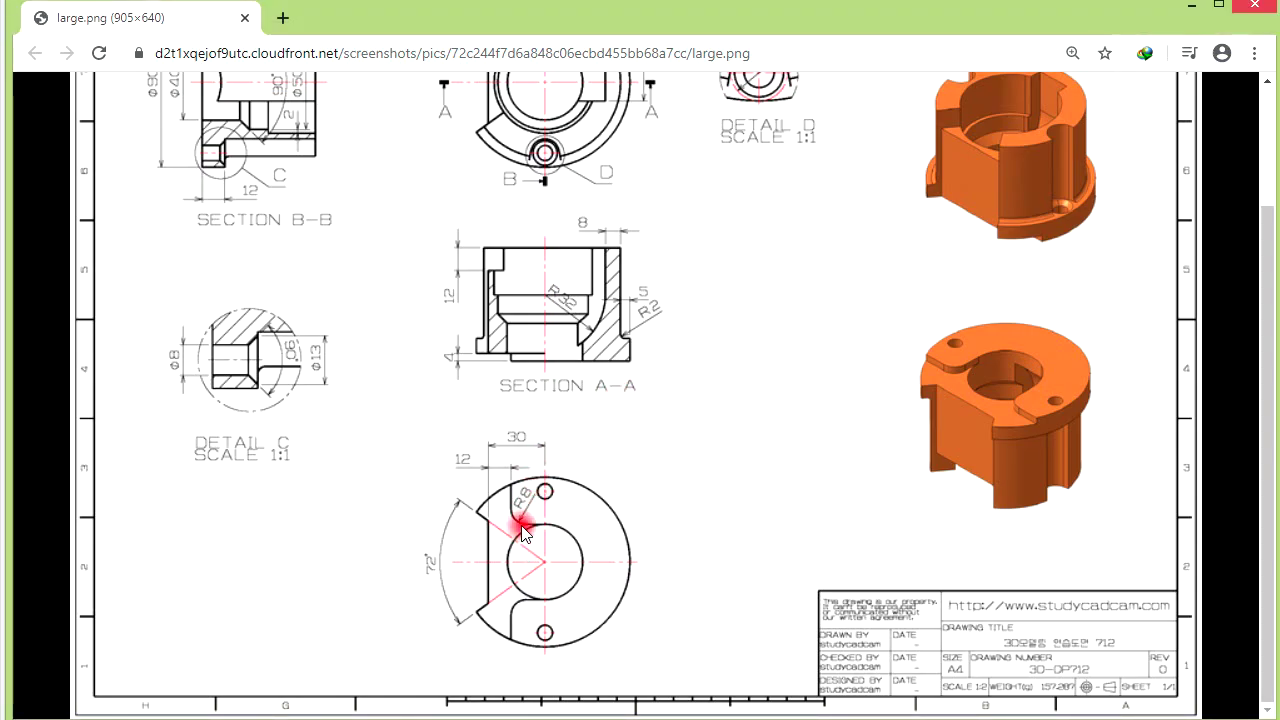
pyautogui.hotkey('alt', 'Tab')
pyautogui.click(748, 68)
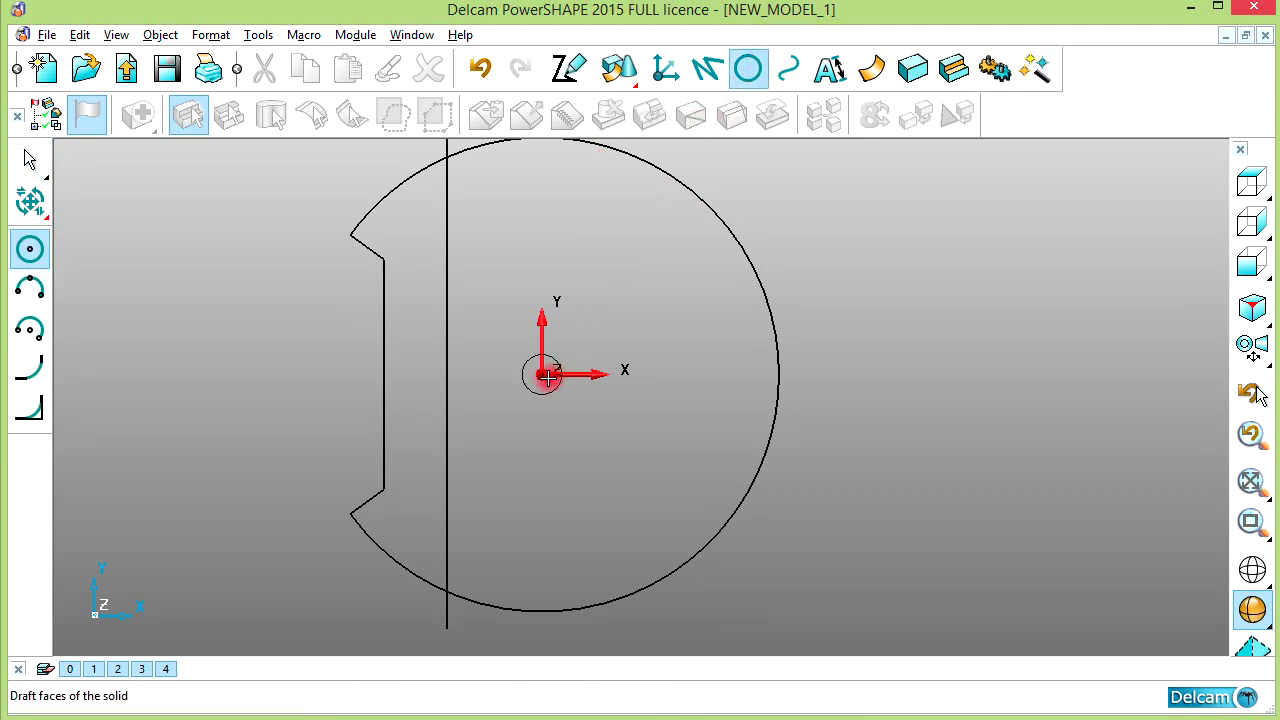
pyautogui.click(547, 375)
pyautogui.rightClick(814, 234)
pyautogui.click(831, 252)
pyautogui.click(574, 347)
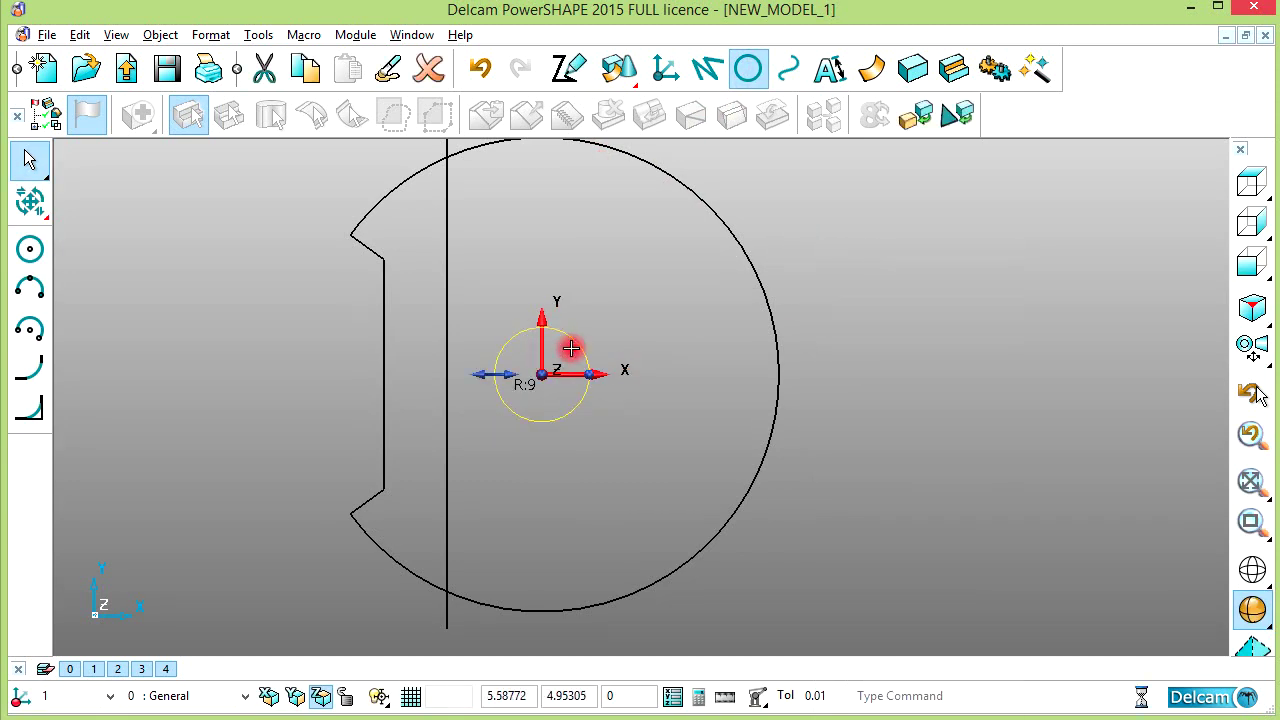
# - Set the inner circle's radius to 20 mm
pyautogui.doubleClick(578, 347)
pyautogui.click(388, 254)
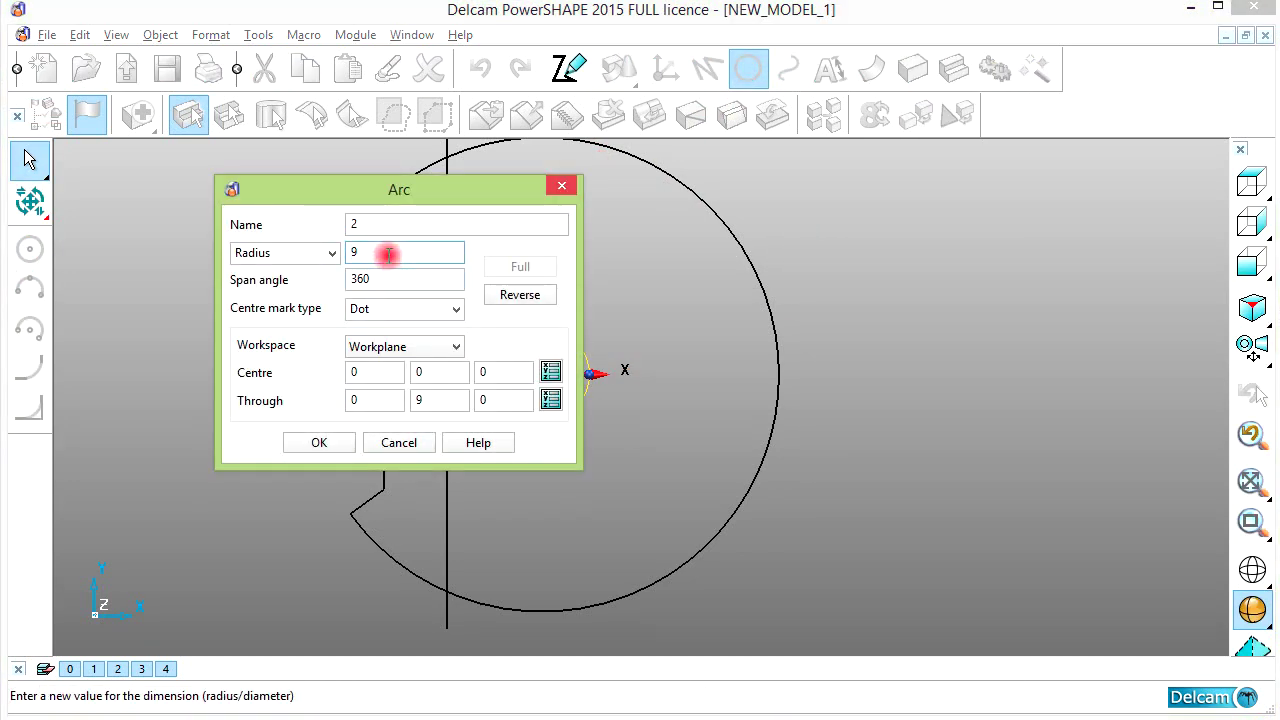
pyautogui.click(319, 442)
# - Try an 8 mm fillet between the upper part of the vertical line and the inner circle, and undo it
pyautogui.scroll(2, 514, 374)
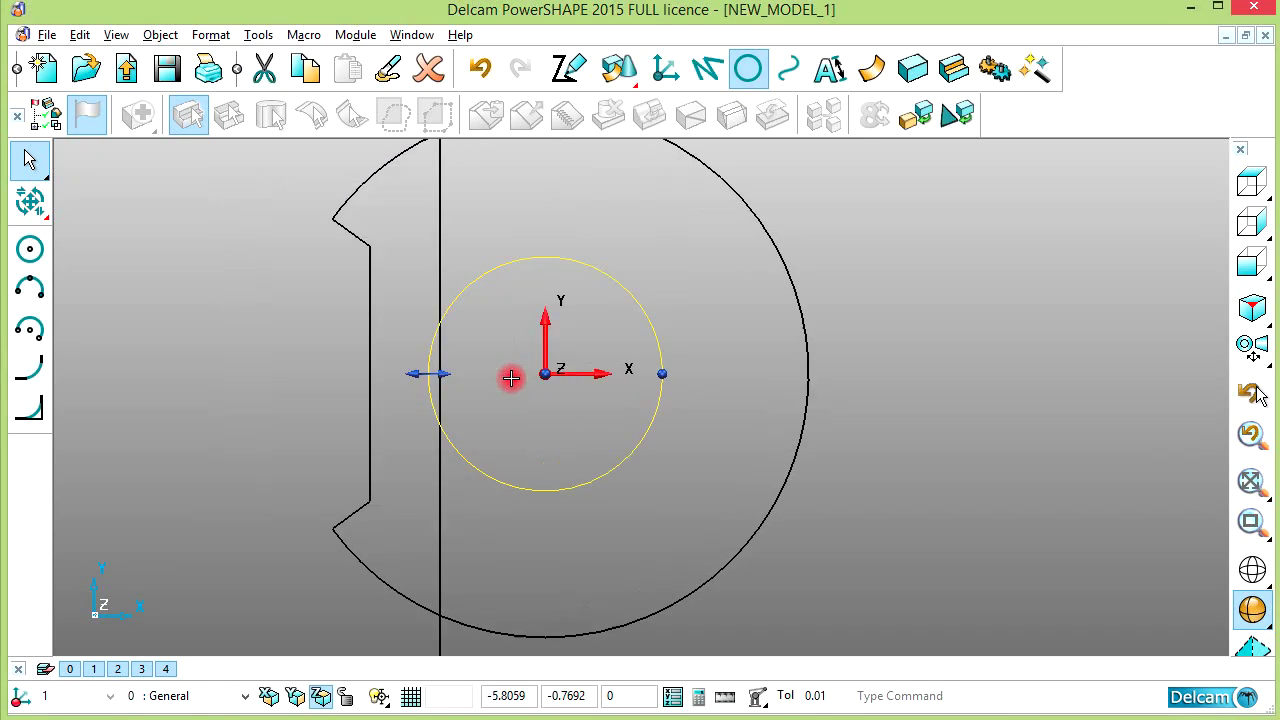
pyautogui.click(29, 367)
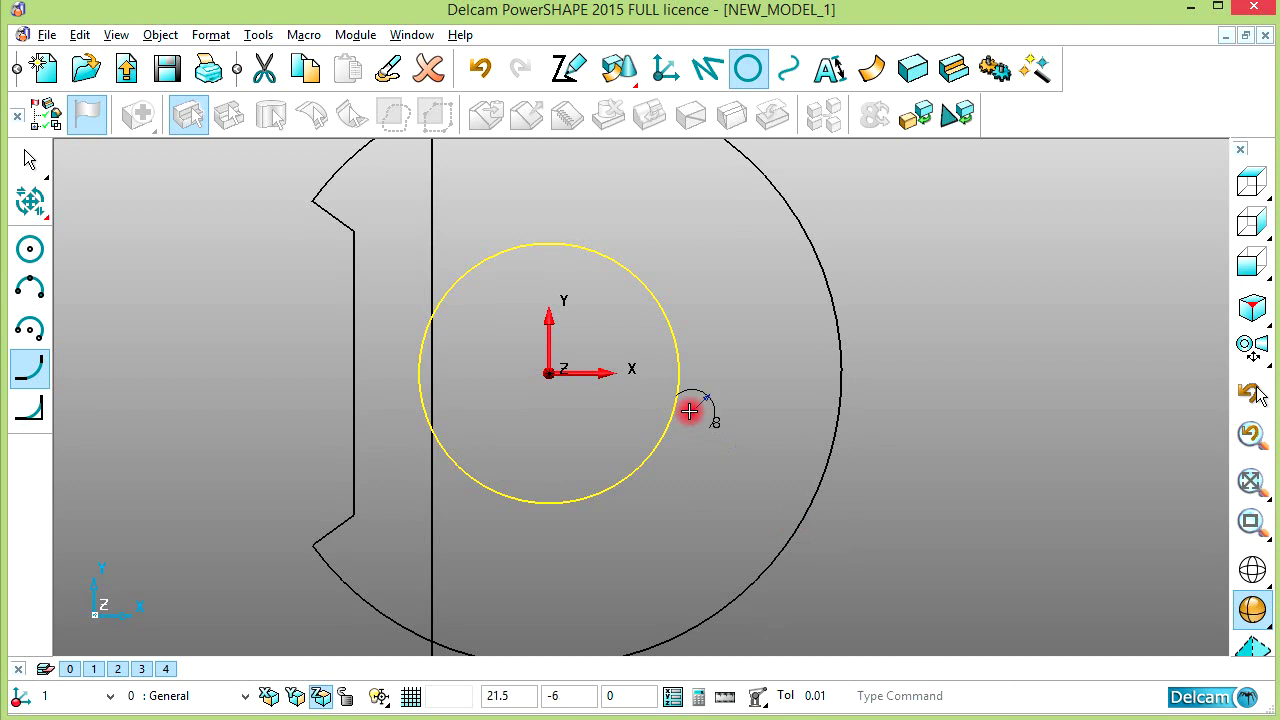
pyautogui.click(432, 207)
pyautogui.click(491, 262)
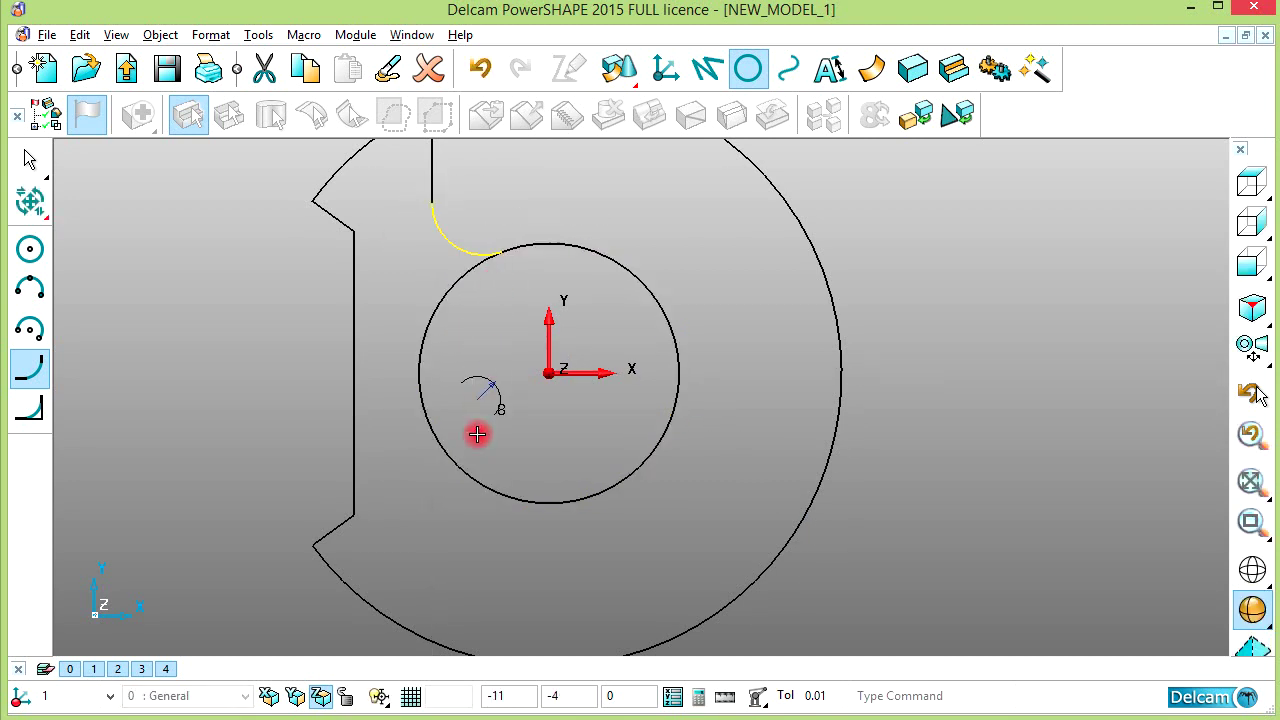
pyautogui.rightClick(193, 205)
pyautogui.click(416, 308)
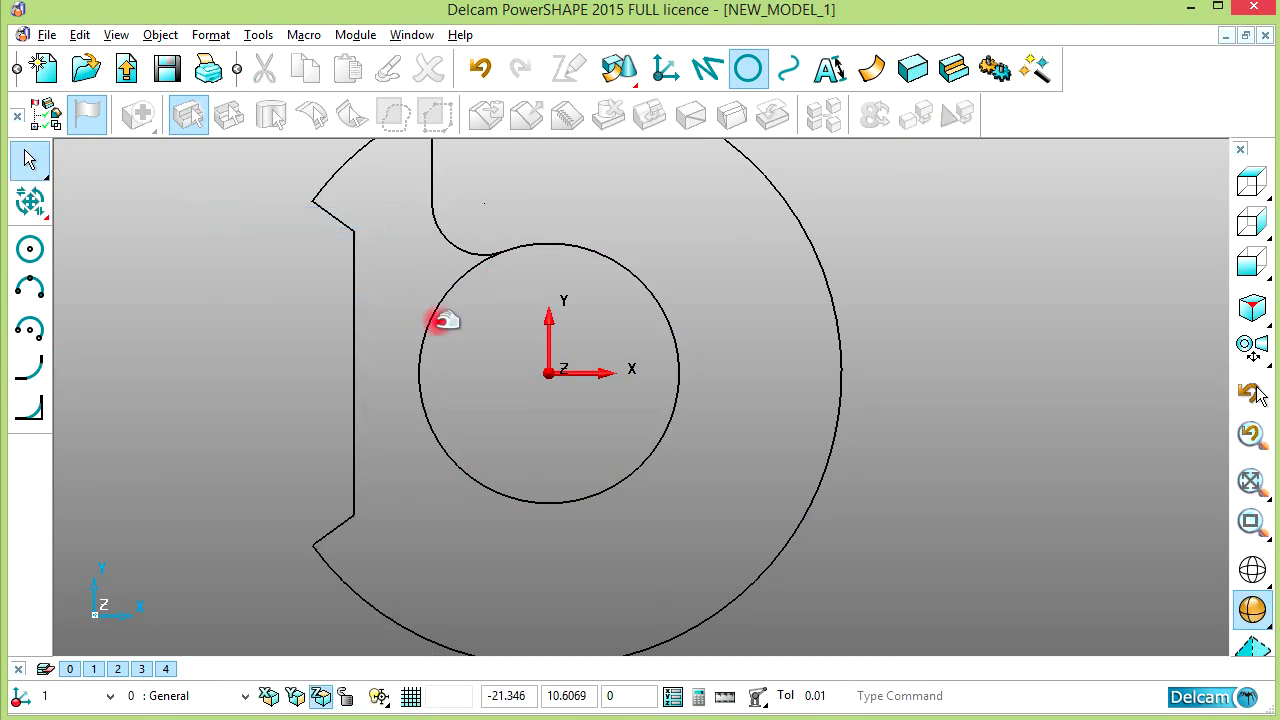
pyautogui.click(480, 68)
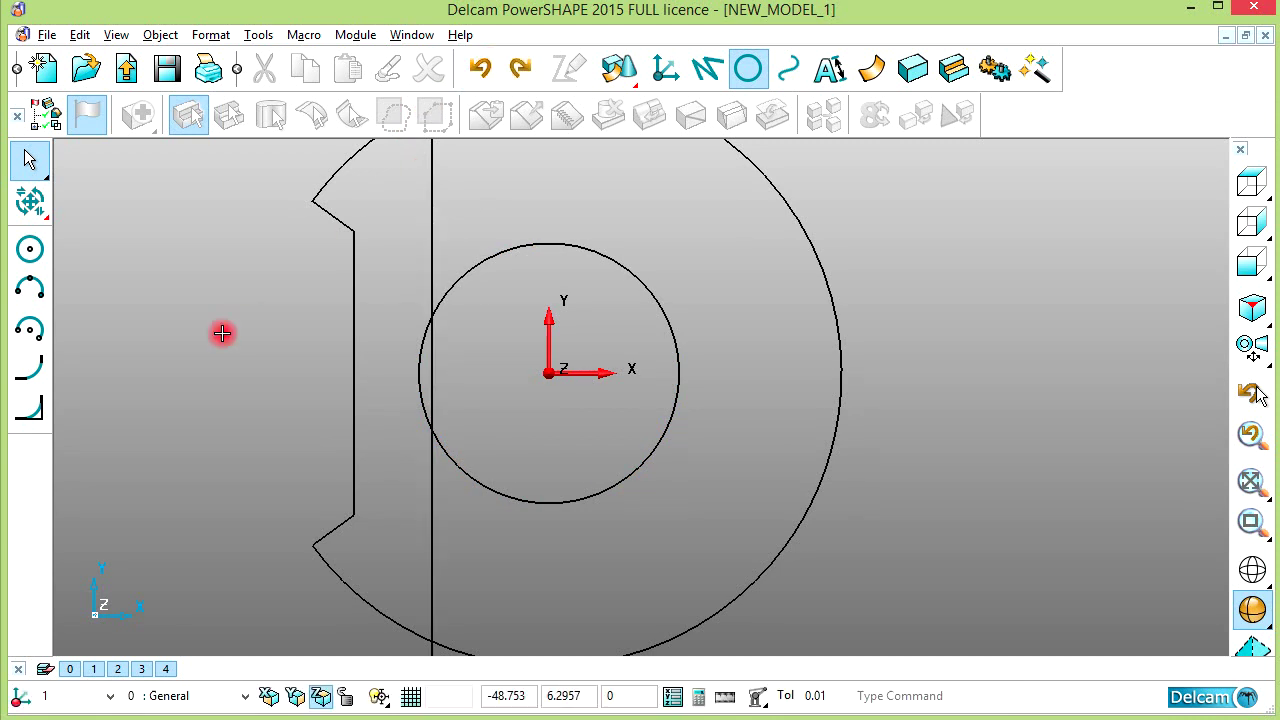
# - Trim away the segment of the offset vertical line that lies inside the inner circle
pyautogui.click(30, 203)
pyautogui.click(25, 312)
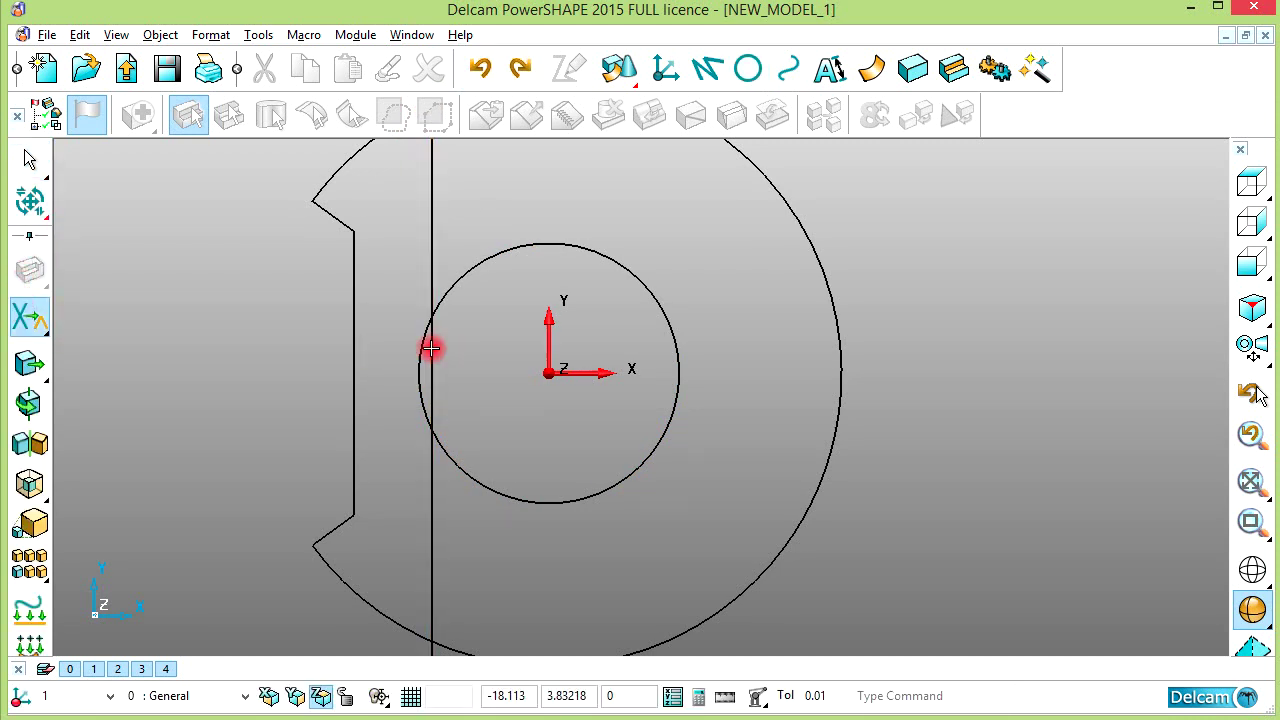
pyautogui.click(432, 348)
pyautogui.rightClick(200, 273)
pyautogui.click(207, 279)
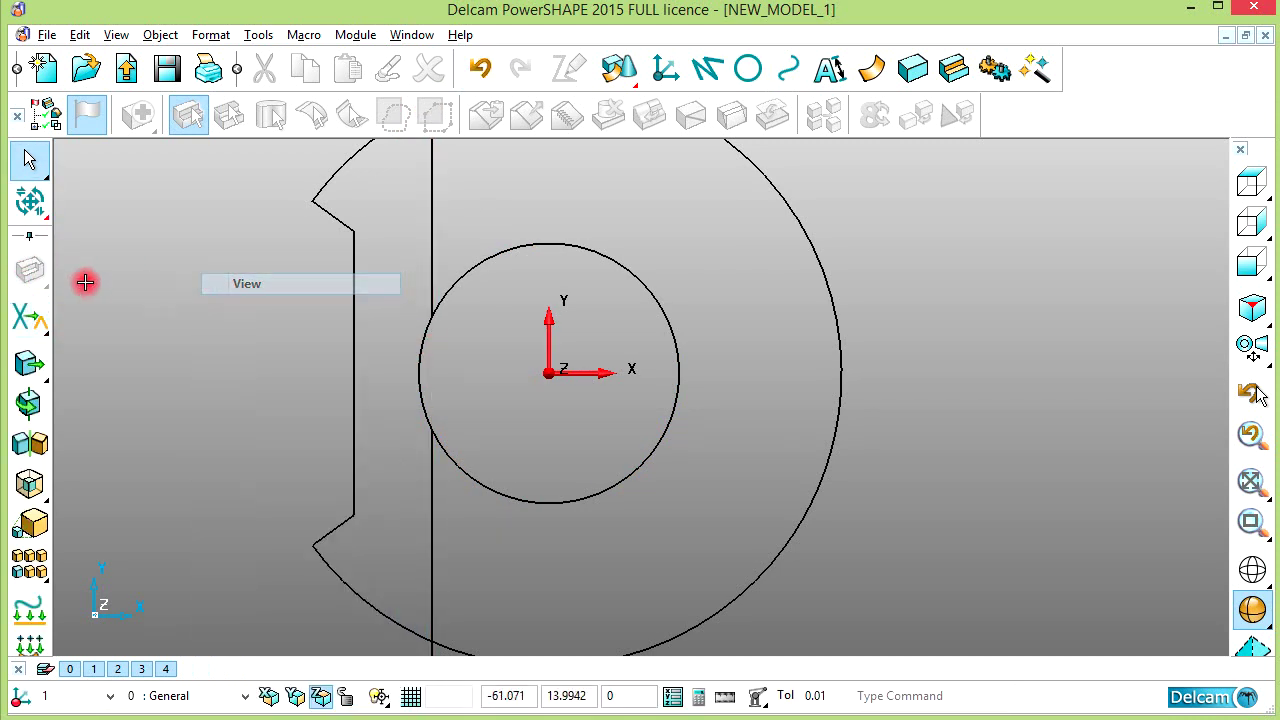
# - Add 8 mm fillets between the inner circle and both the upper and lower vertical line segments
pyautogui.click(748, 68)
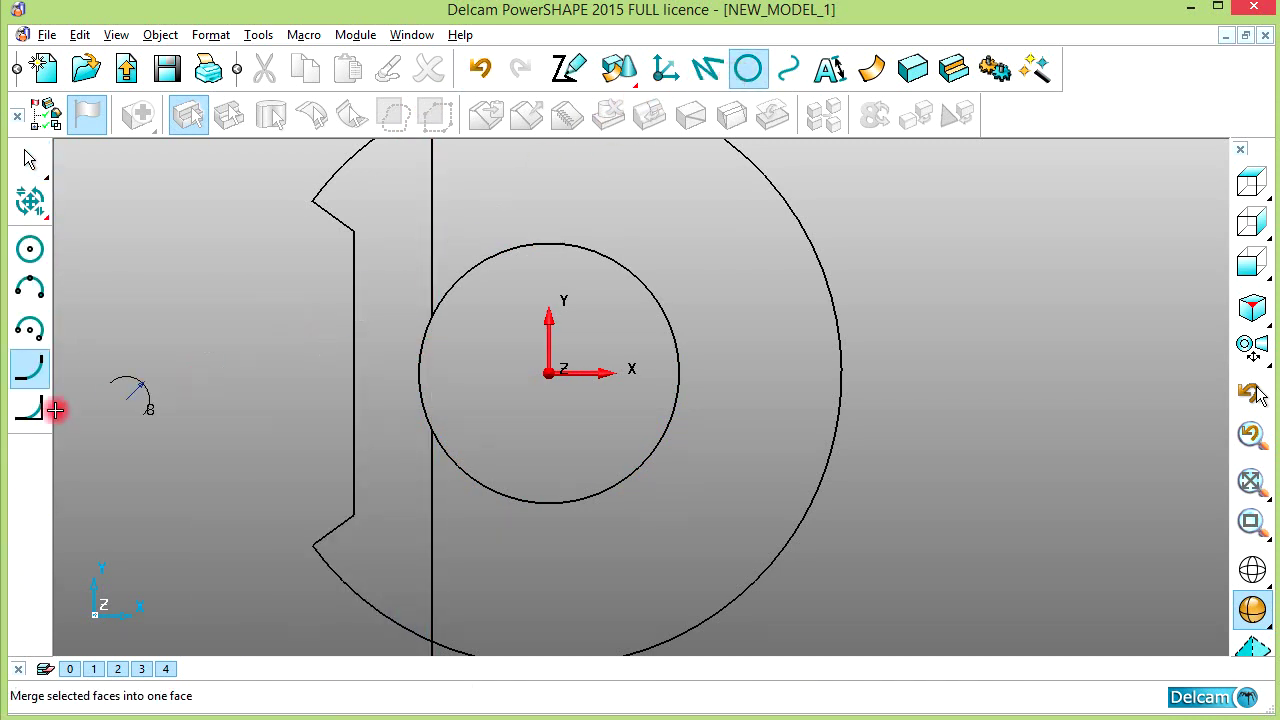
pyautogui.click(437, 221)
pyautogui.click(486, 256)
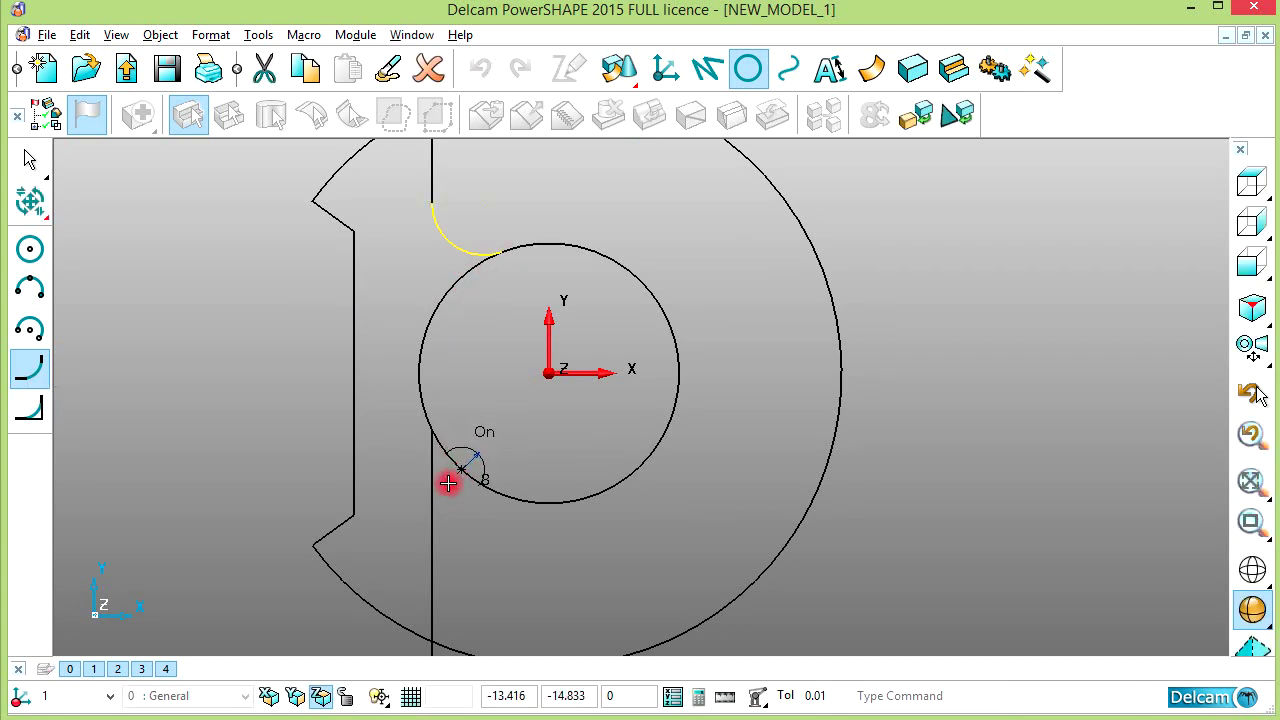
pyautogui.scroll(-2, 431, 502)
pyautogui.rightClick(290, 312)
pyautogui.click(84, 269)
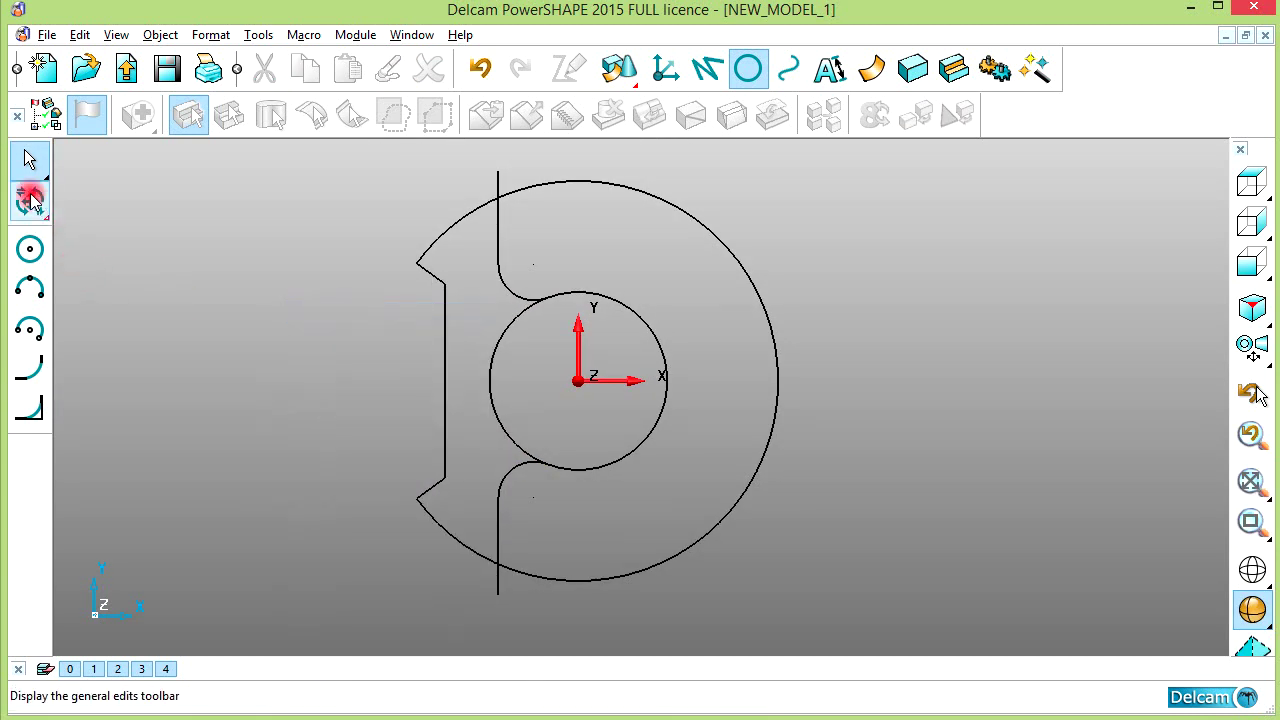
# - Trim the upper and lower ends of the vertical lines back to the outer circle
pyautogui.click(29, 201)
pyautogui.click(29, 318)
pyautogui.click(498, 183)
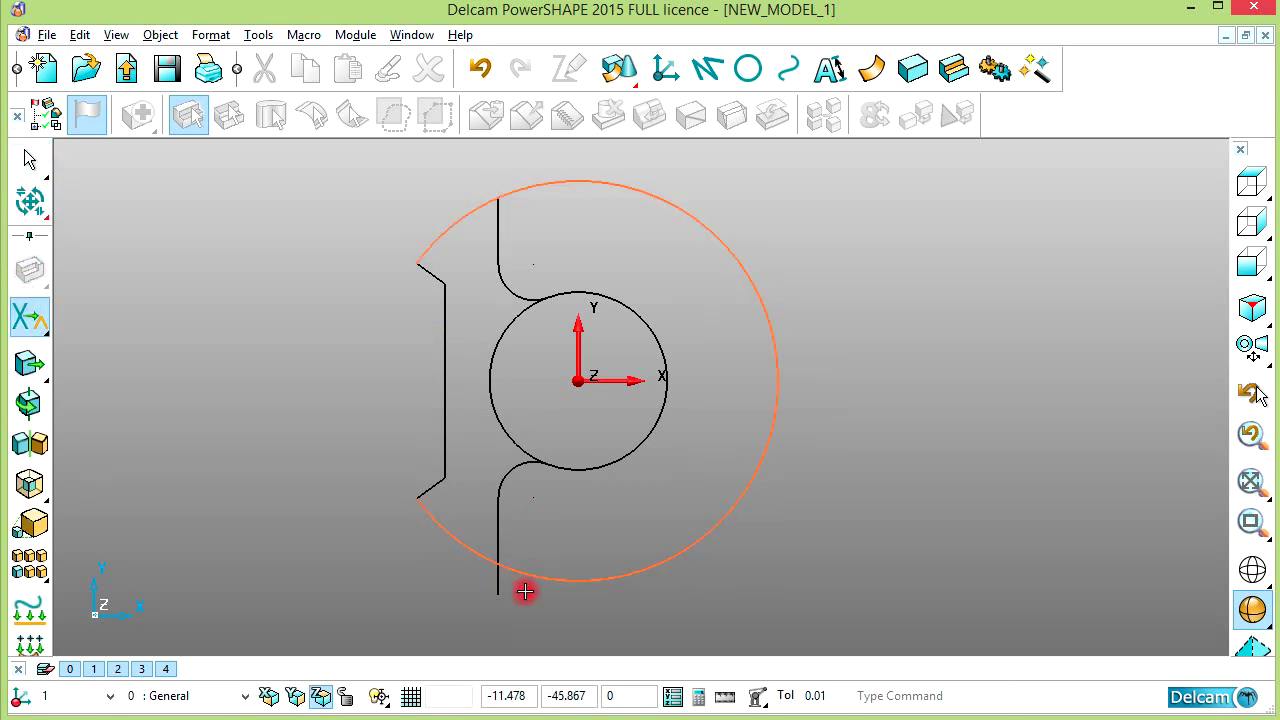
pyautogui.rightClick(282, 262)
pyautogui.click(290, 273)
# - Create a closed composite curve around the C-shaped region from the outer arc, vertical lines, fillets and inner circle's right part
pyautogui.scroll(-2, 590, 400)
pyautogui.moveTo(660, 530); pyautogui.dragTo(654, 443, button='middle')
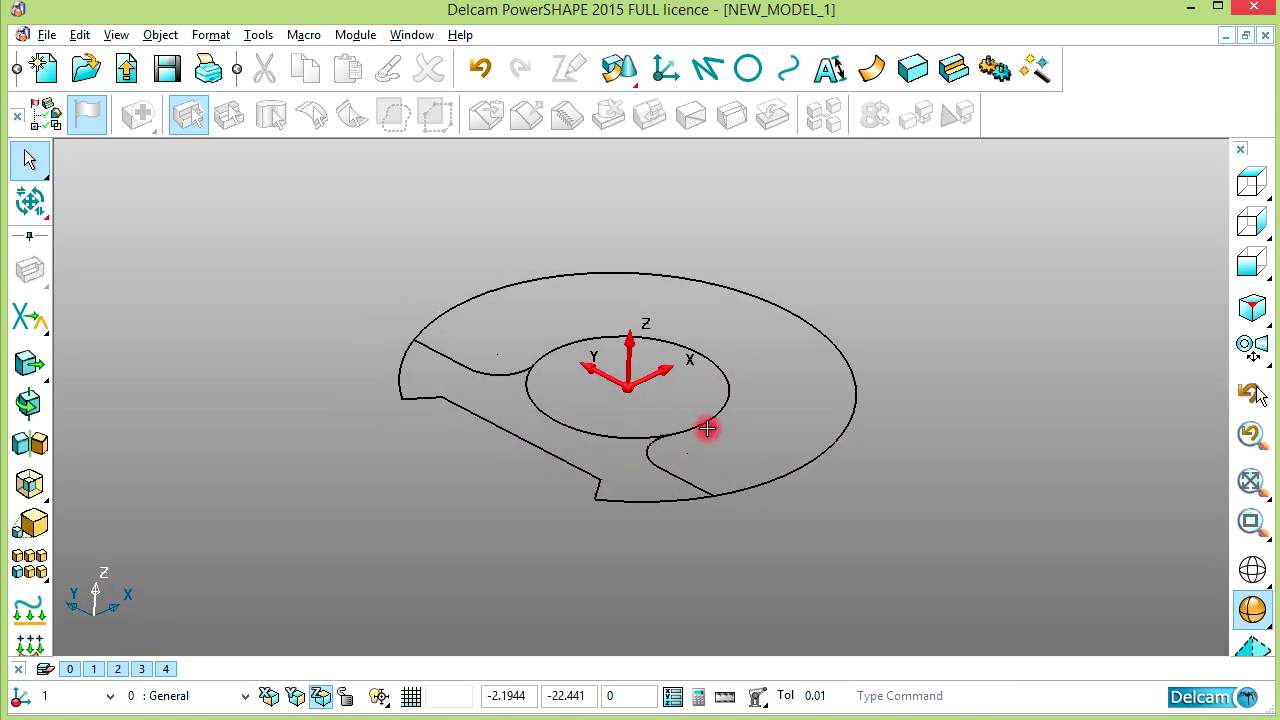
pyautogui.click(789, 68)
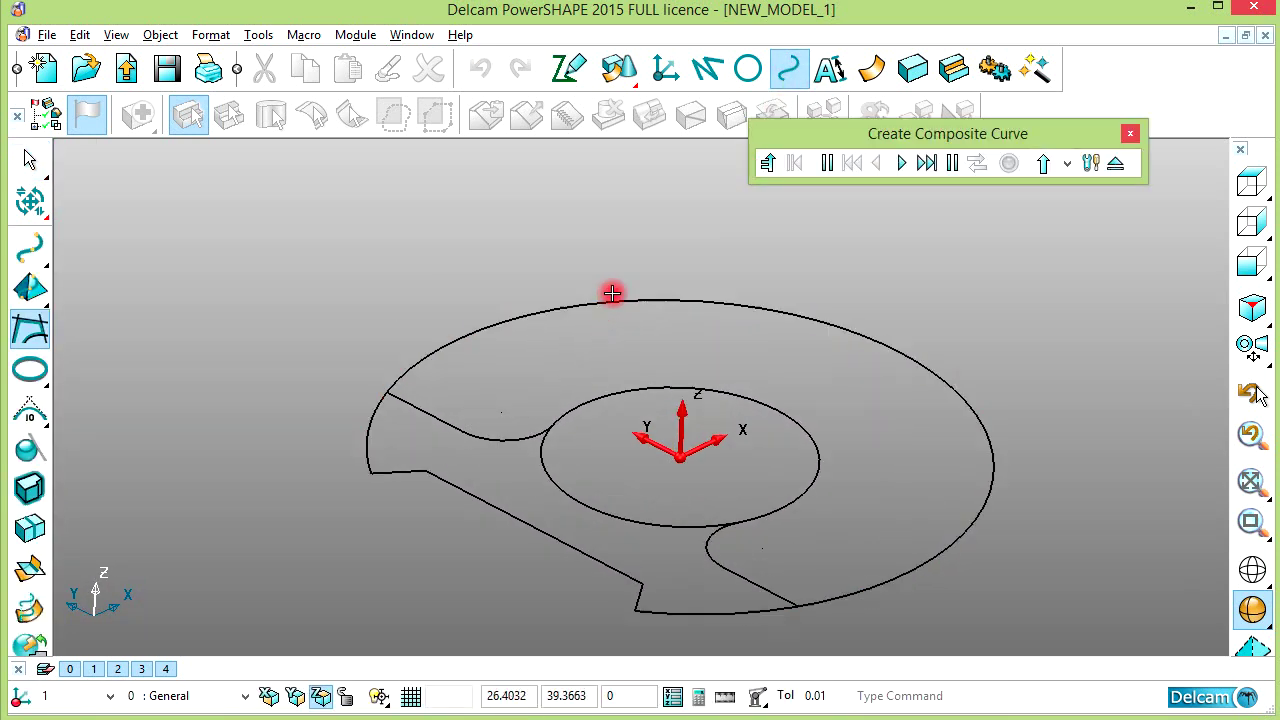
pyautogui.click(613, 300)
pyautogui.click(700, 414)
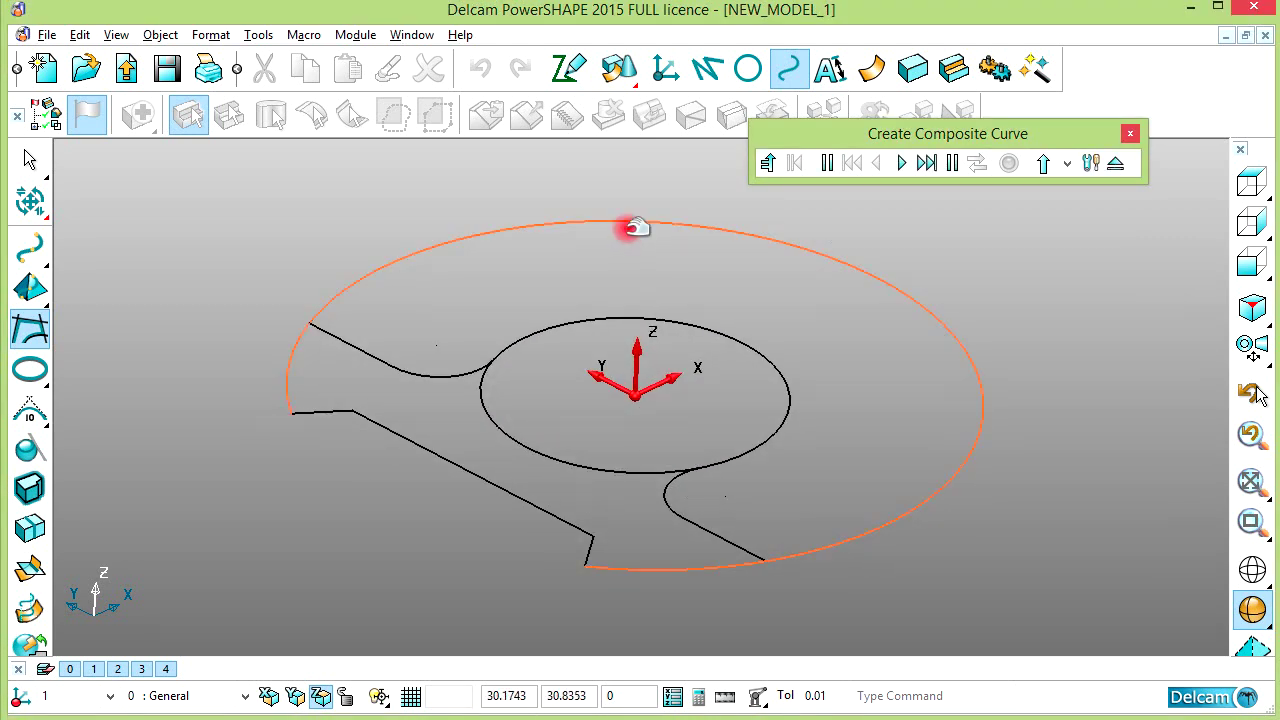
pyautogui.click(631, 227)
pyautogui.click(369, 351)
pyautogui.click(512, 350)
pyautogui.click(666, 498)
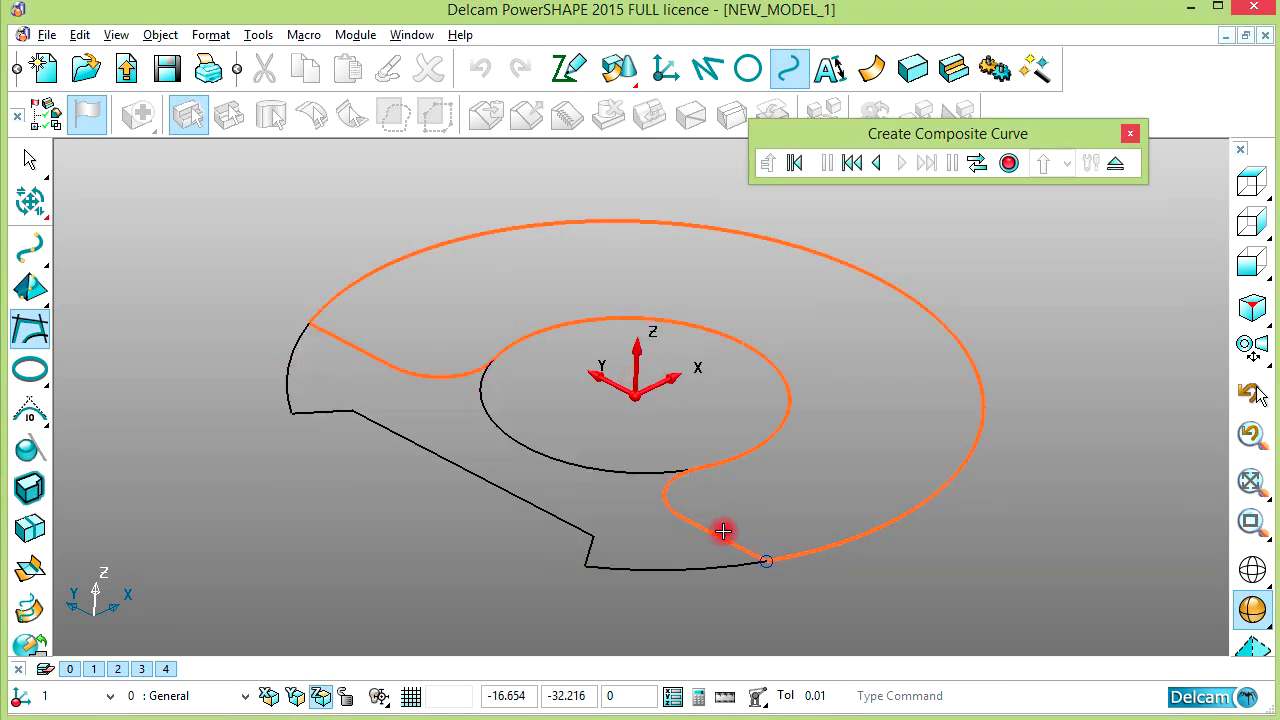
pyautogui.click(1008, 163)
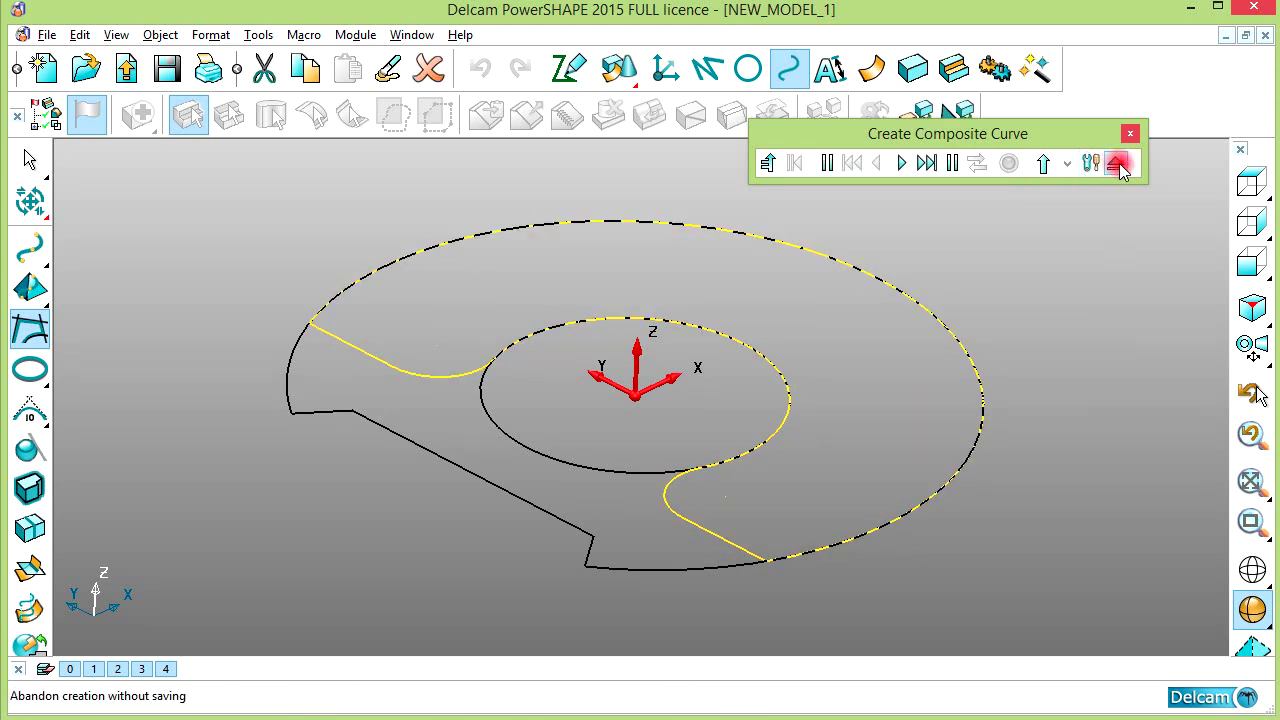
pyautogui.click(1116, 163)
# - Create a second composite curve along the full outer outline, including the notch
pyautogui.click(30, 329)
pyautogui.click(291, 360)
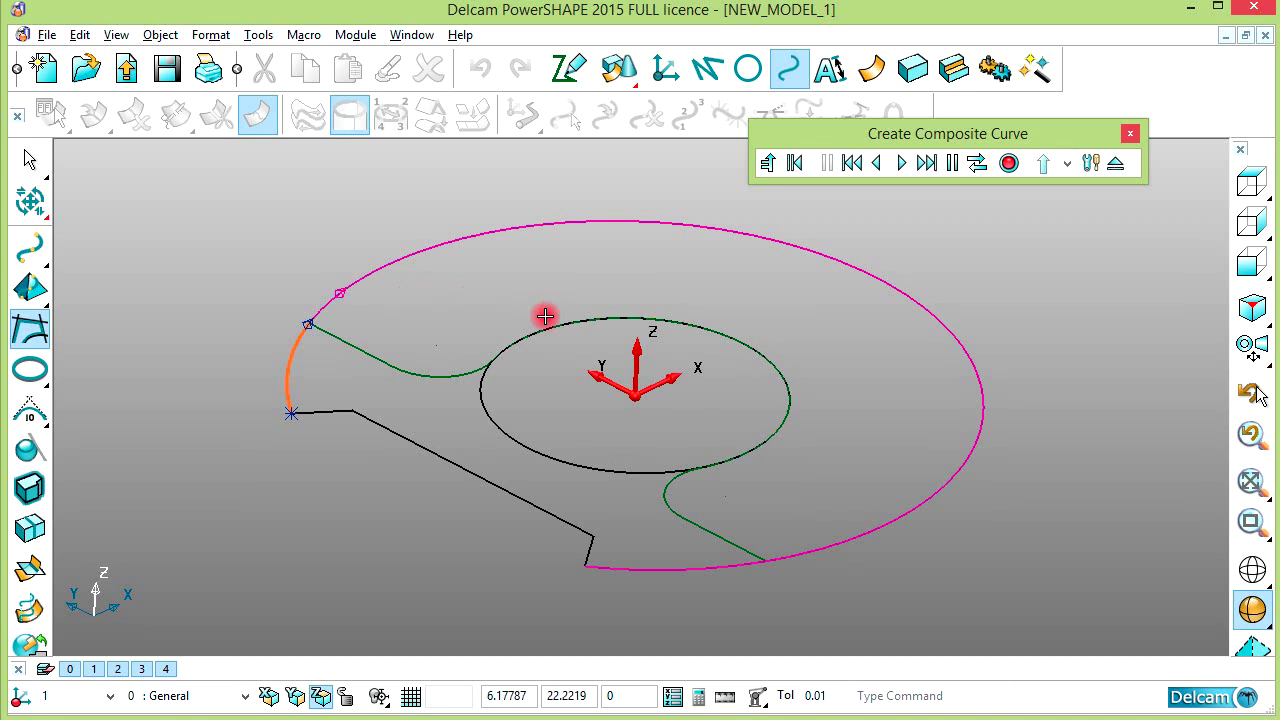
pyautogui.click(392, 289)
pyautogui.click(714, 563)
pyautogui.click(1010, 165)
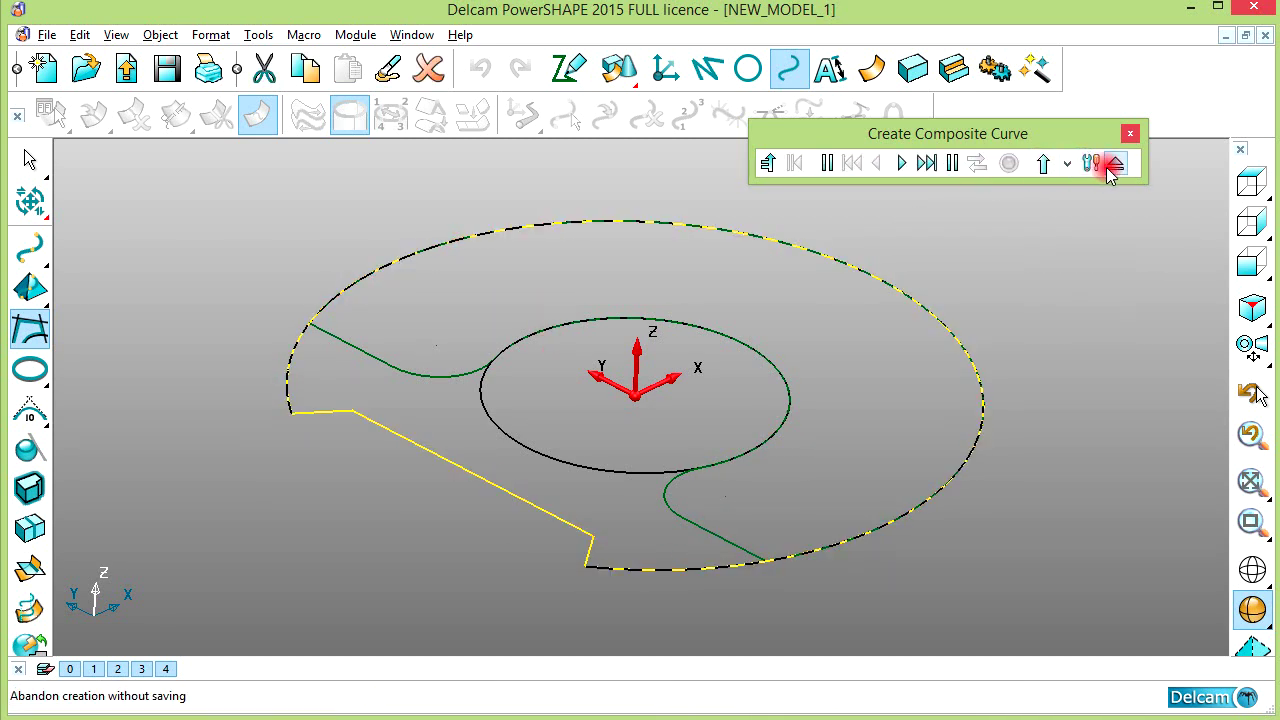
pyautogui.click(1115, 165)
pyautogui.click(1034, 220)
# - Examine the section views in the reference drawing for the step and flange thicknesses of the base
pyautogui.scroll(-2, 917, 305)
pyautogui.scroll(-1, 917, 305)
pyautogui.keyDown('shift'); pyautogui.moveTo(821, 368); pyautogui.dragTo(831, 326, button='middle'); pyautogui.keyUp('shift')
pyautogui.scroll(1, 755, 379)
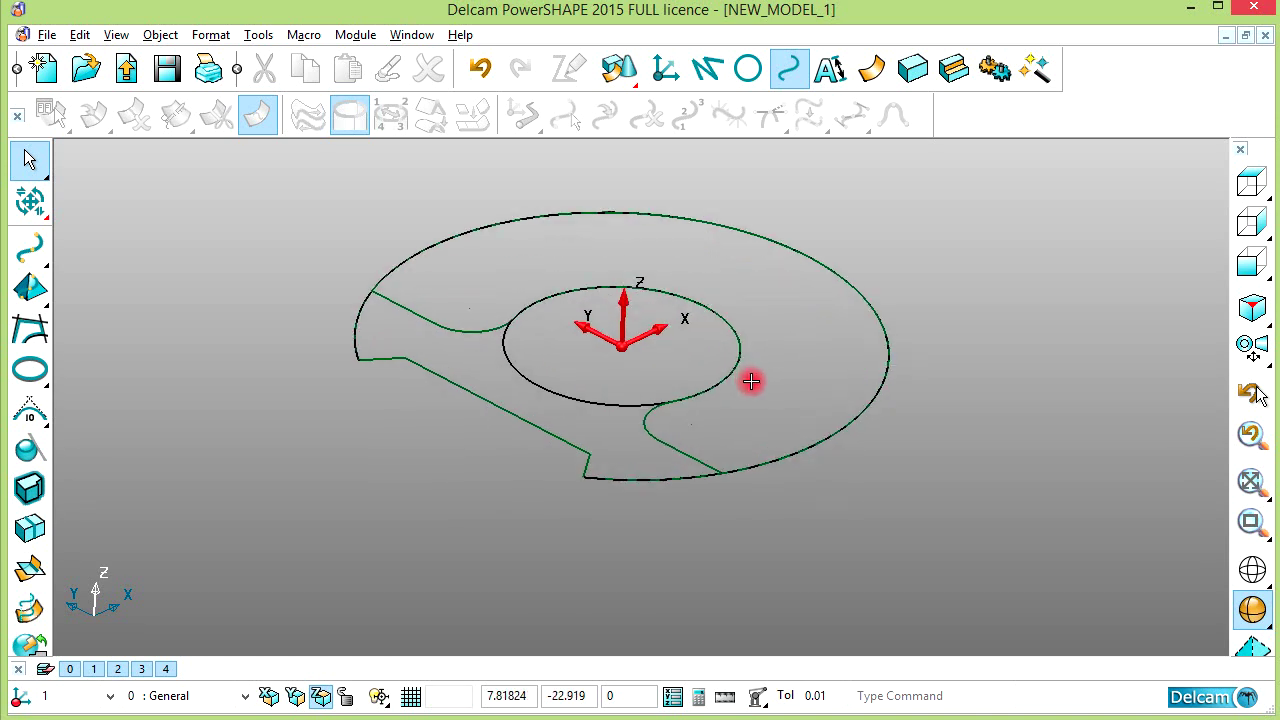
pyautogui.click(687, 443)
pyautogui.click(614, 474)
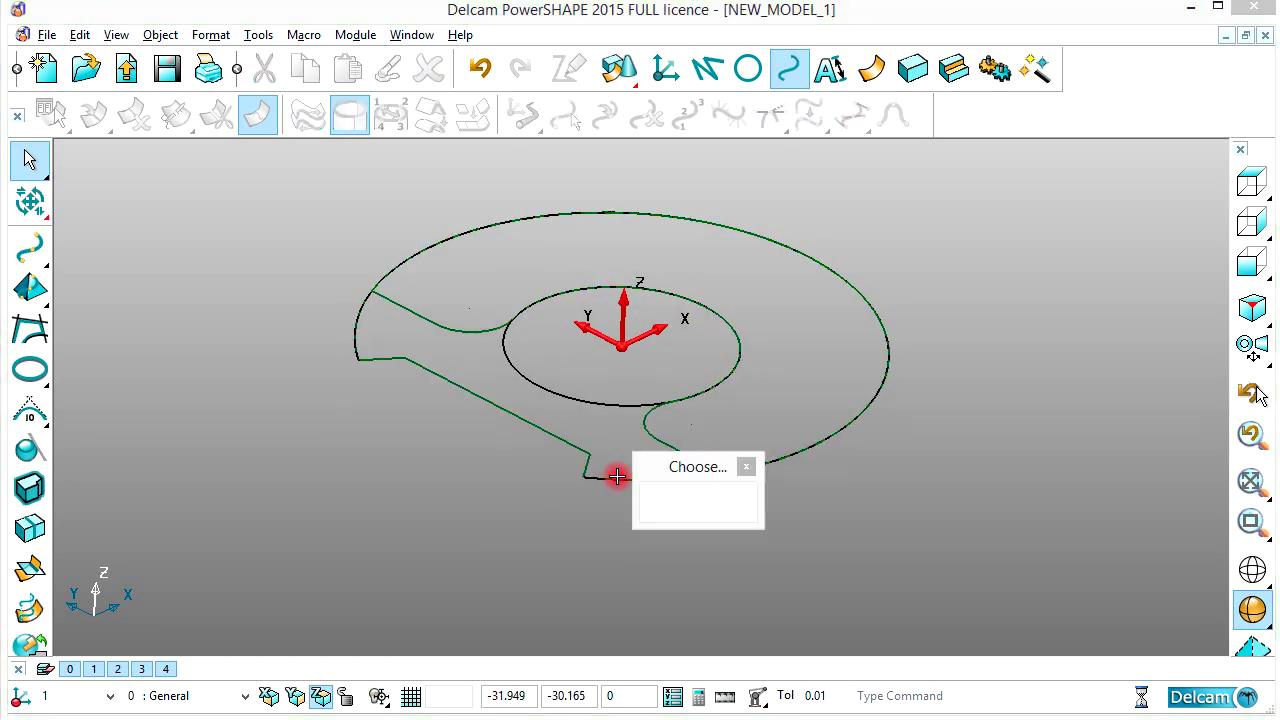
pyautogui.click(838, 368)
pyautogui.hotkey('alt', 'Tab')
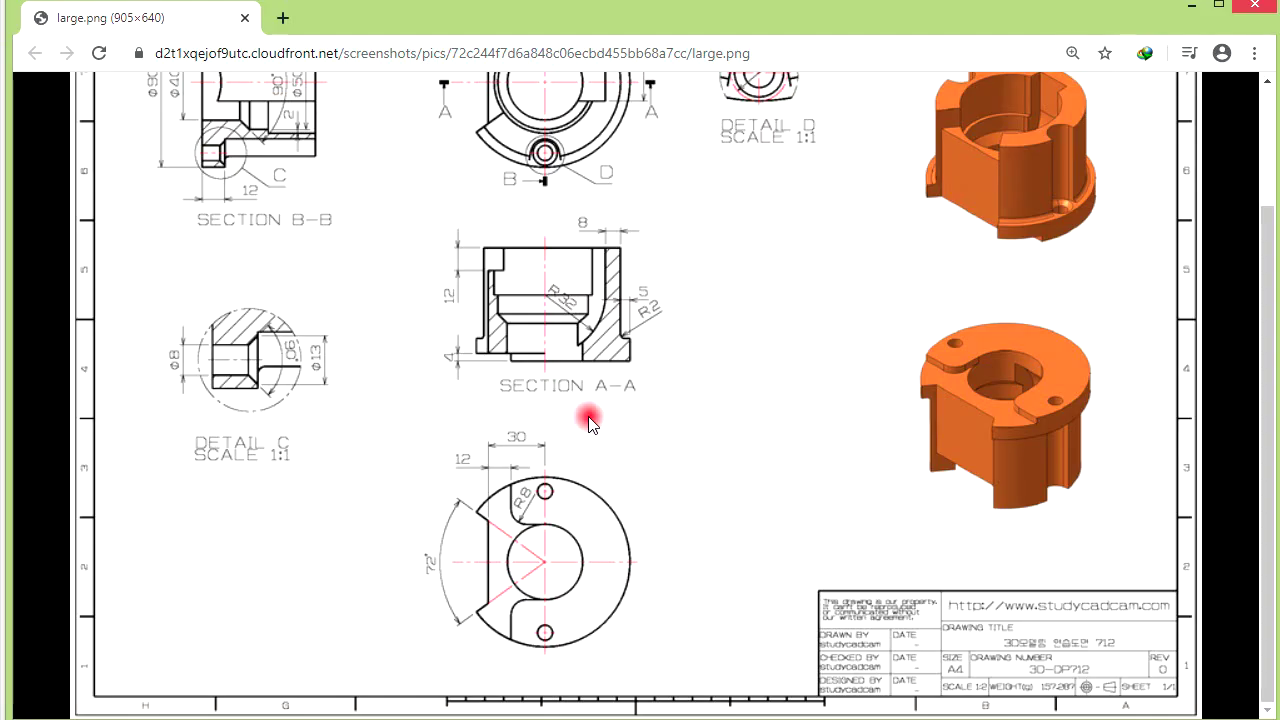
pyautogui.scroll(1, 577, 463)
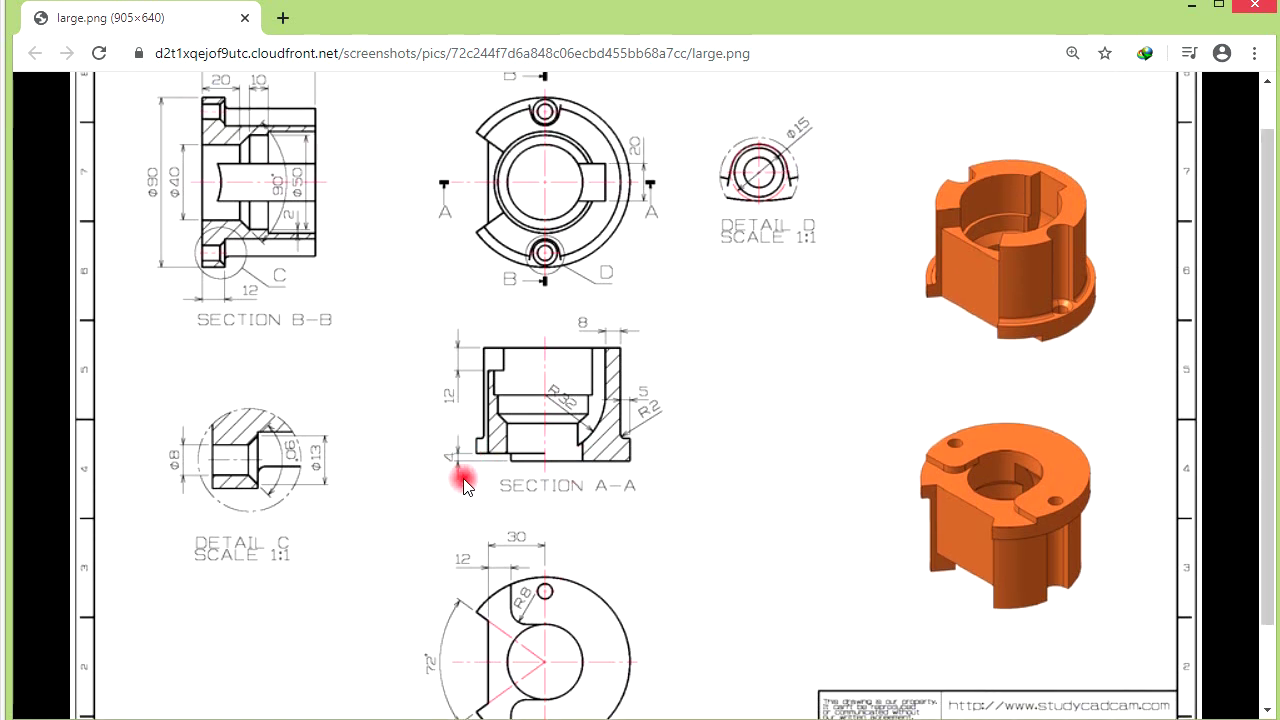
pyautogui.scroll(1, 376, 440)
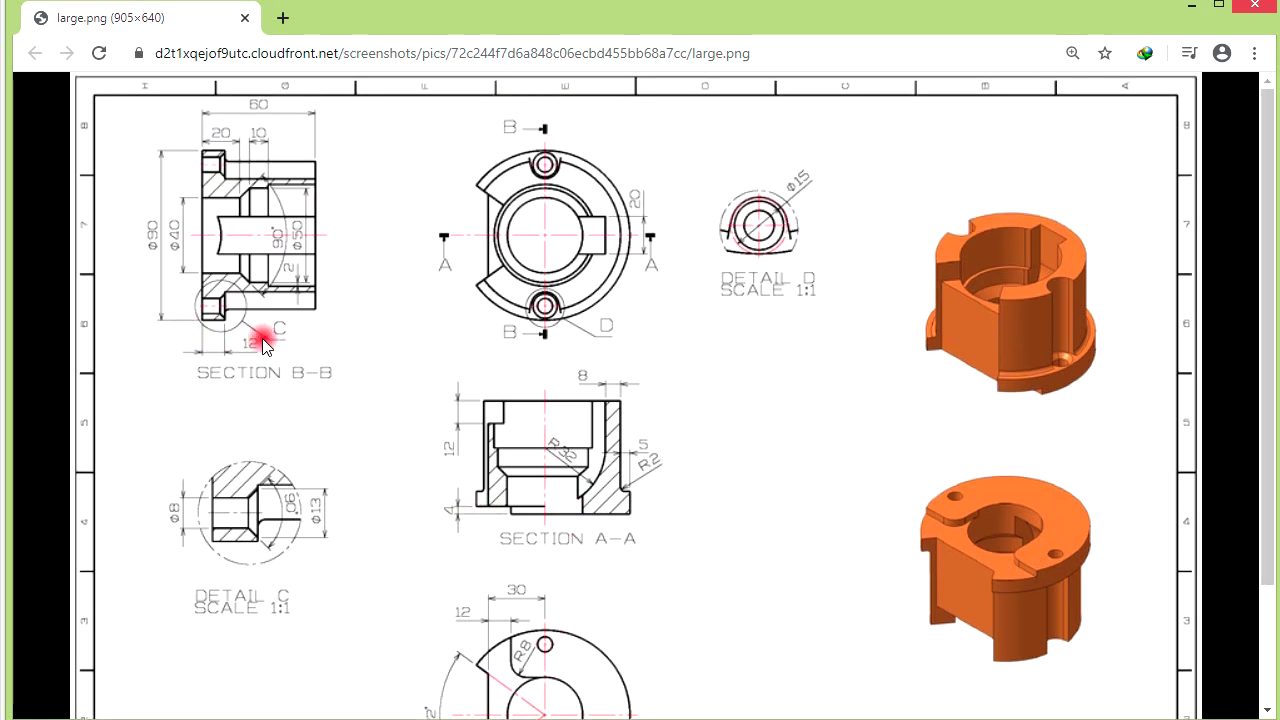
pyautogui.hotkey('alt', 'Tab')
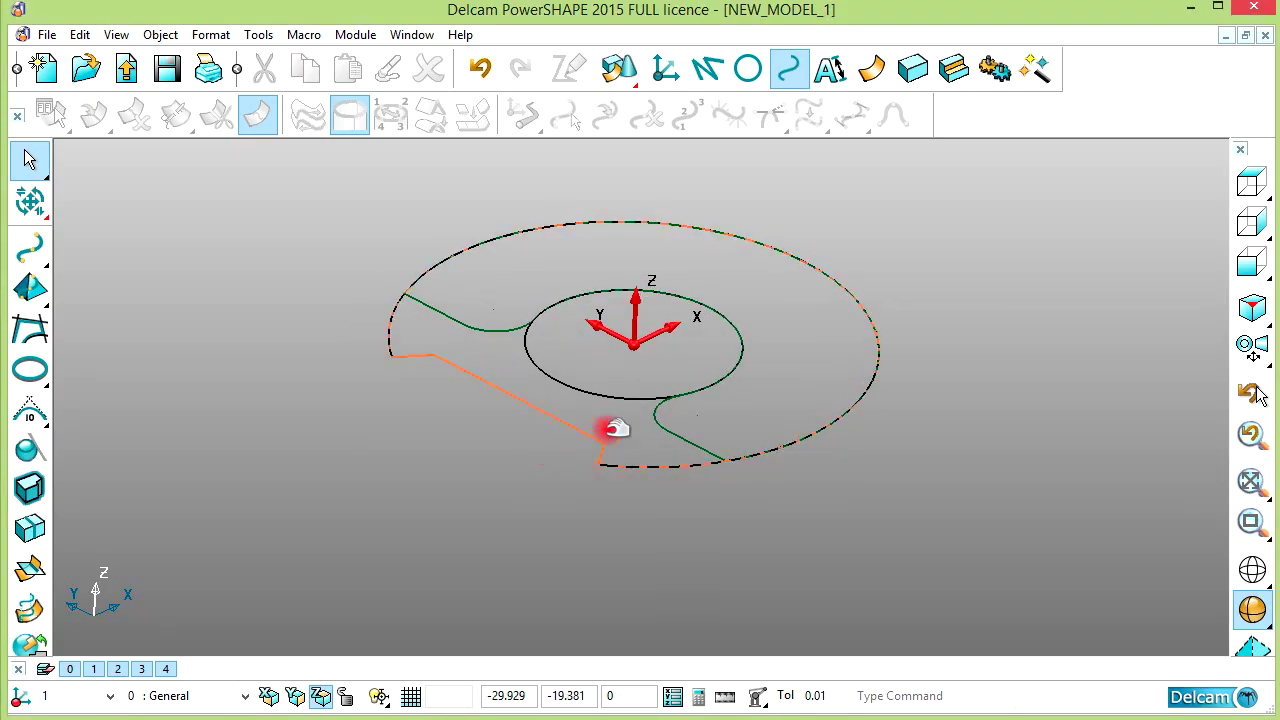
# - Extrude the C-shaped composite curve into a solid with a length of 4 mm
pyautogui.click(661, 427)
pyautogui.click(912, 68)
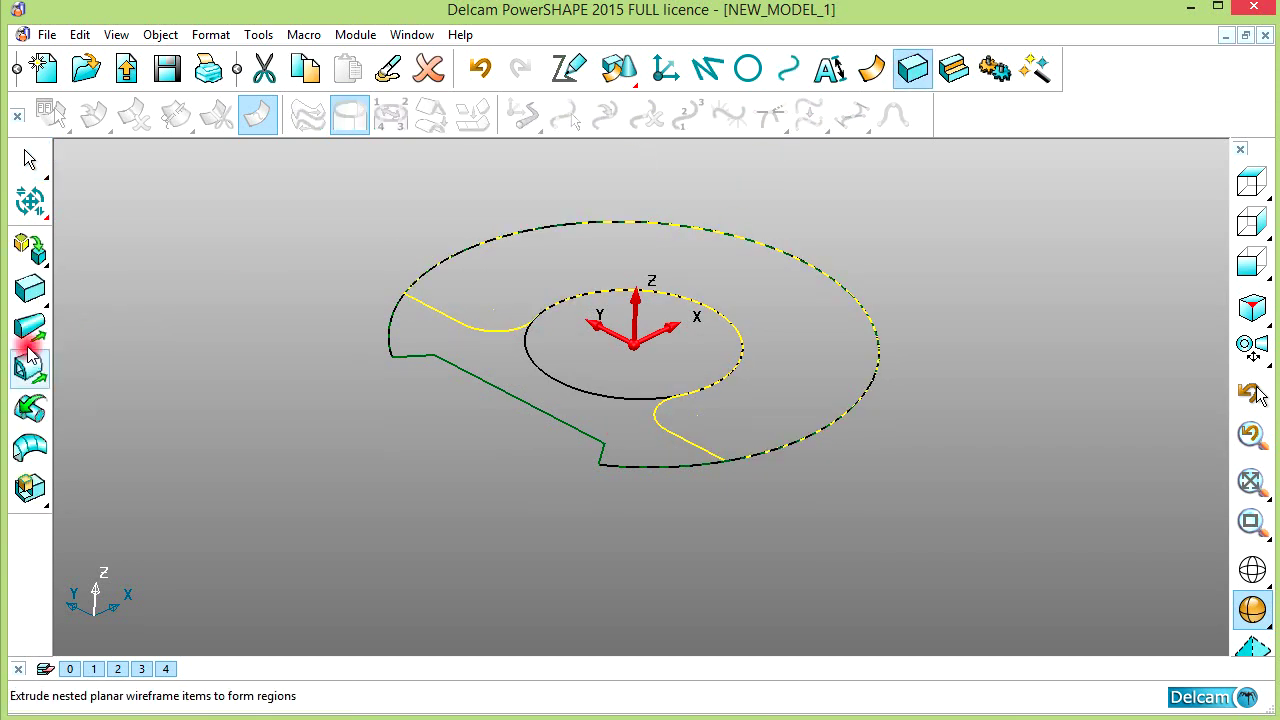
pyautogui.click(29, 356)
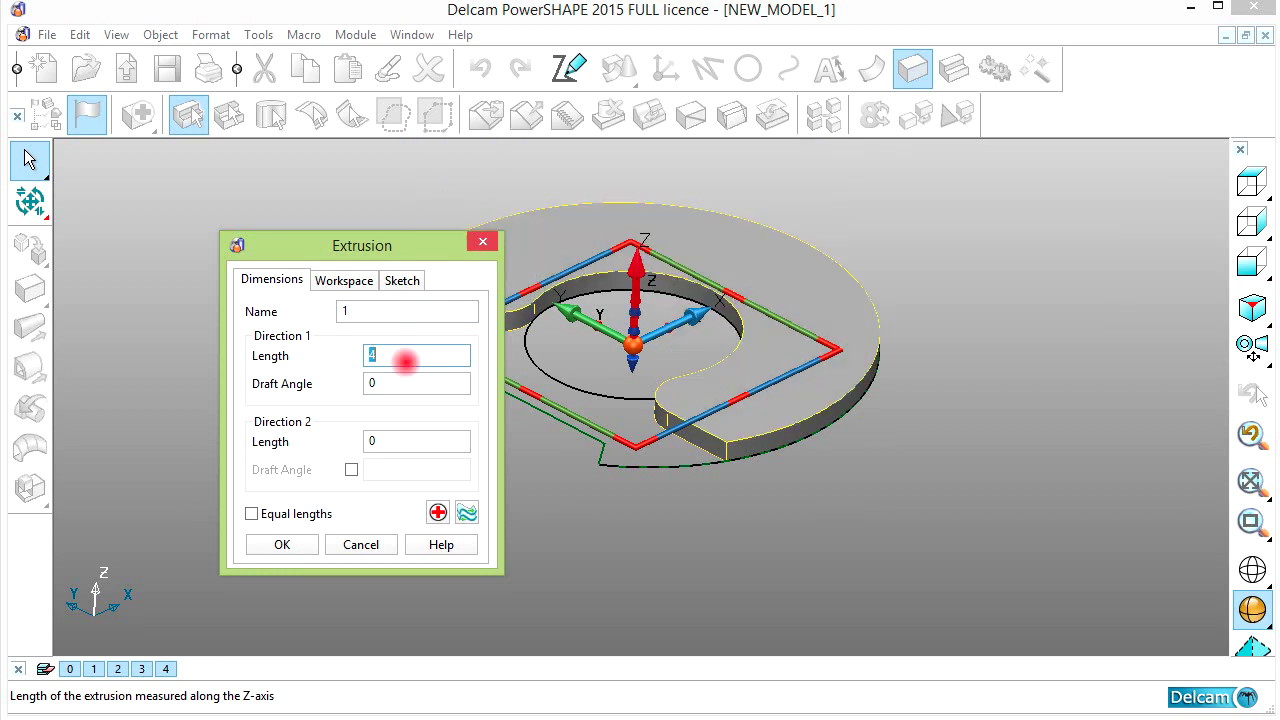
pyautogui.click(300, 544)
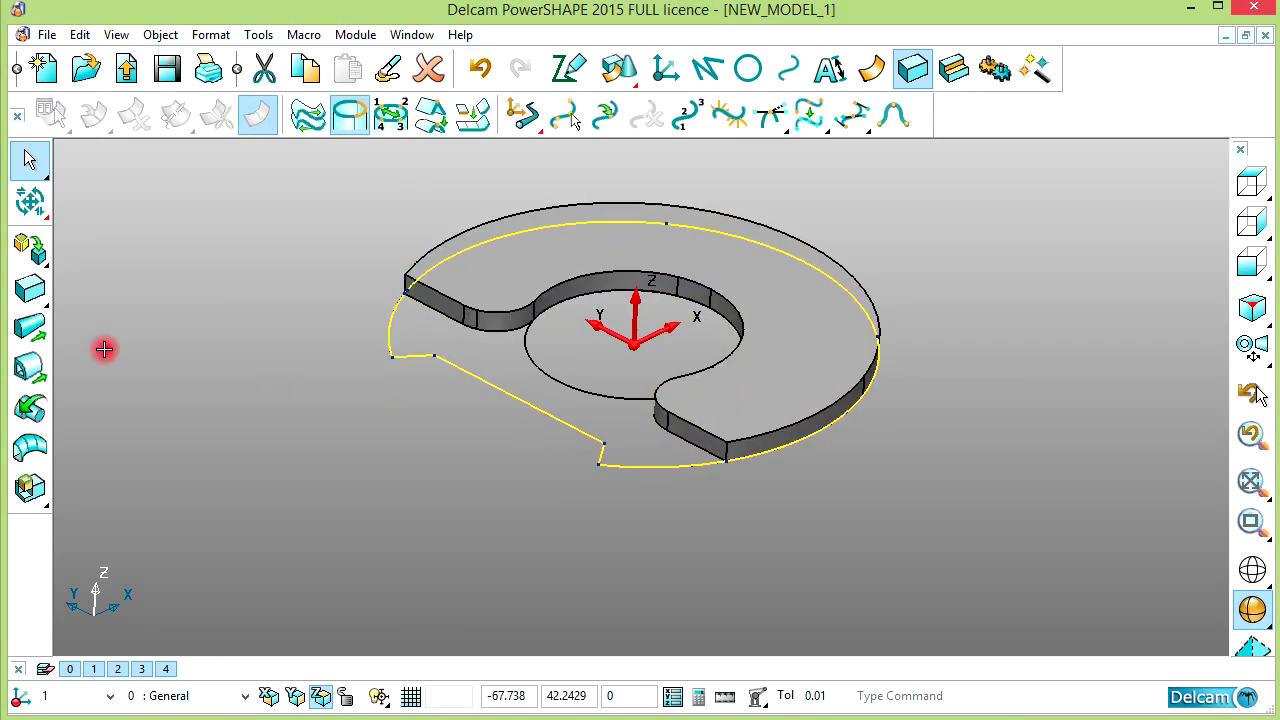
# - Extrude the notched outer outline curve into a base solid with a length of -12+4 mm
pyautogui.click(50, 338)
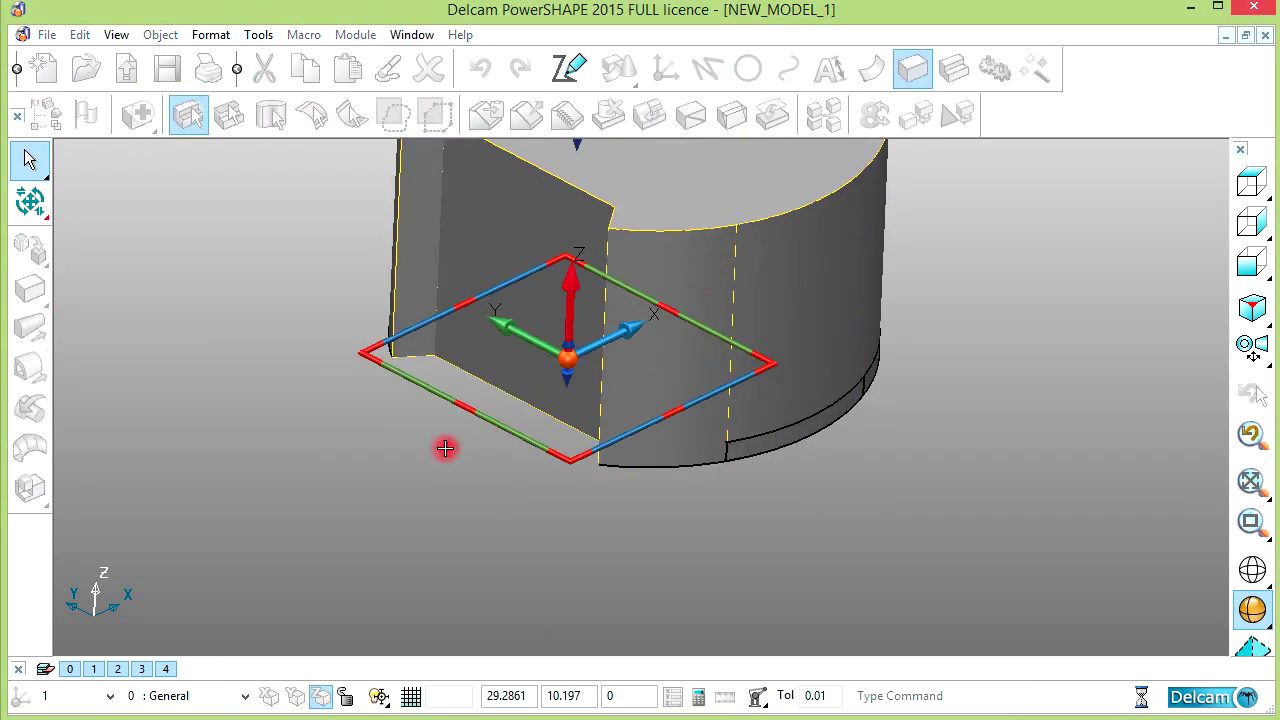
pyautogui.write('-12+')
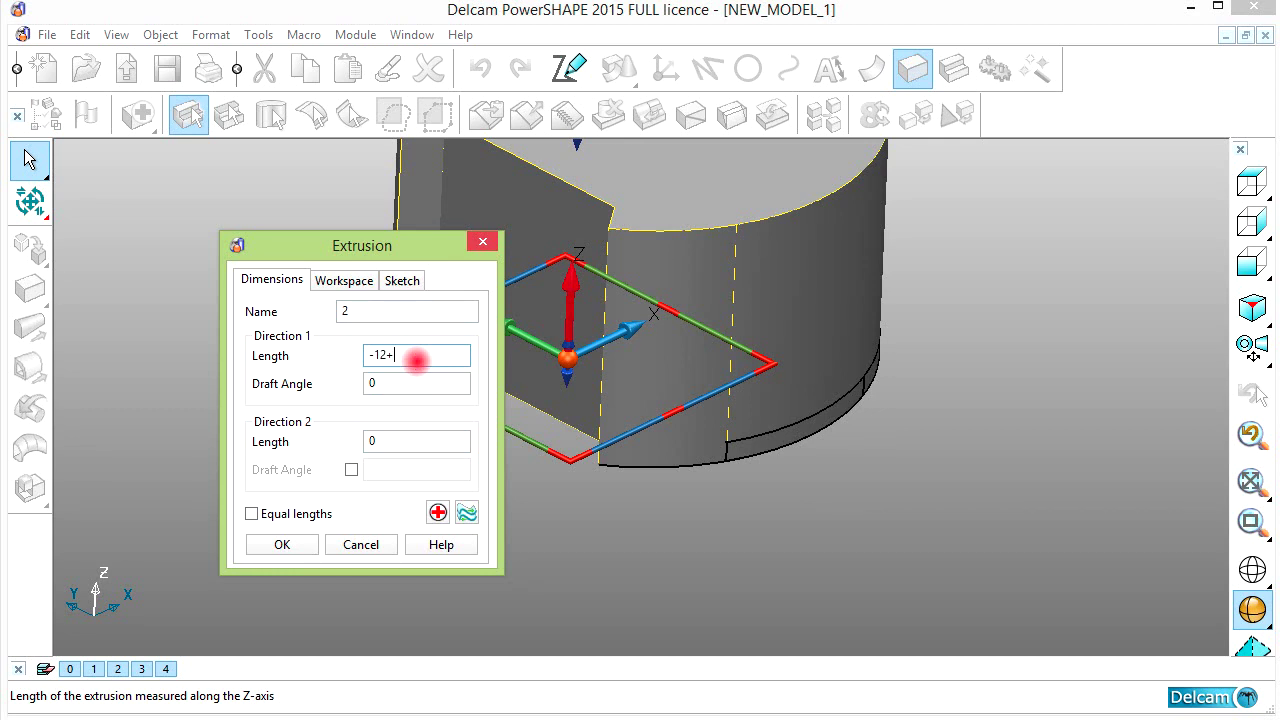
pyautogui.write('4')
pyautogui.press('Return')
pyautogui.click(282, 544)
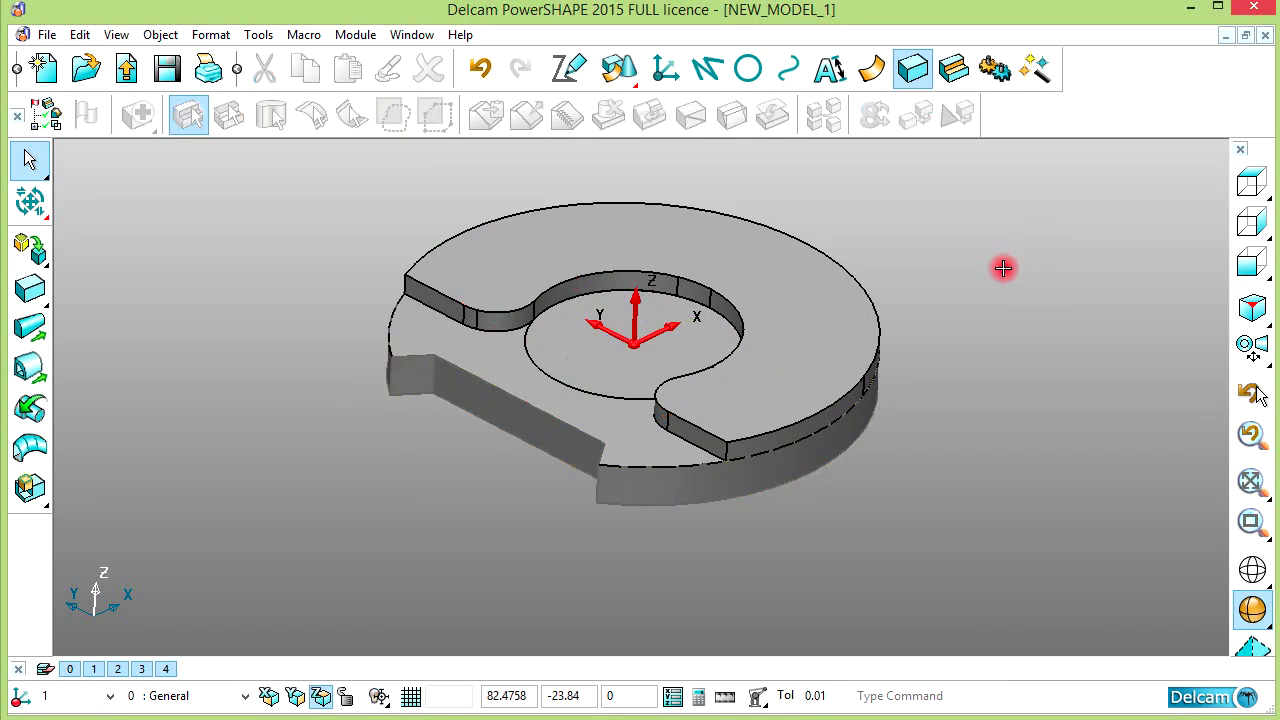
pyautogui.scroll(2, 886, 410)
pyautogui.moveTo(903, 460); pyautogui.dragTo(674, 366, button='middle')
pyautogui.click(786, 72)
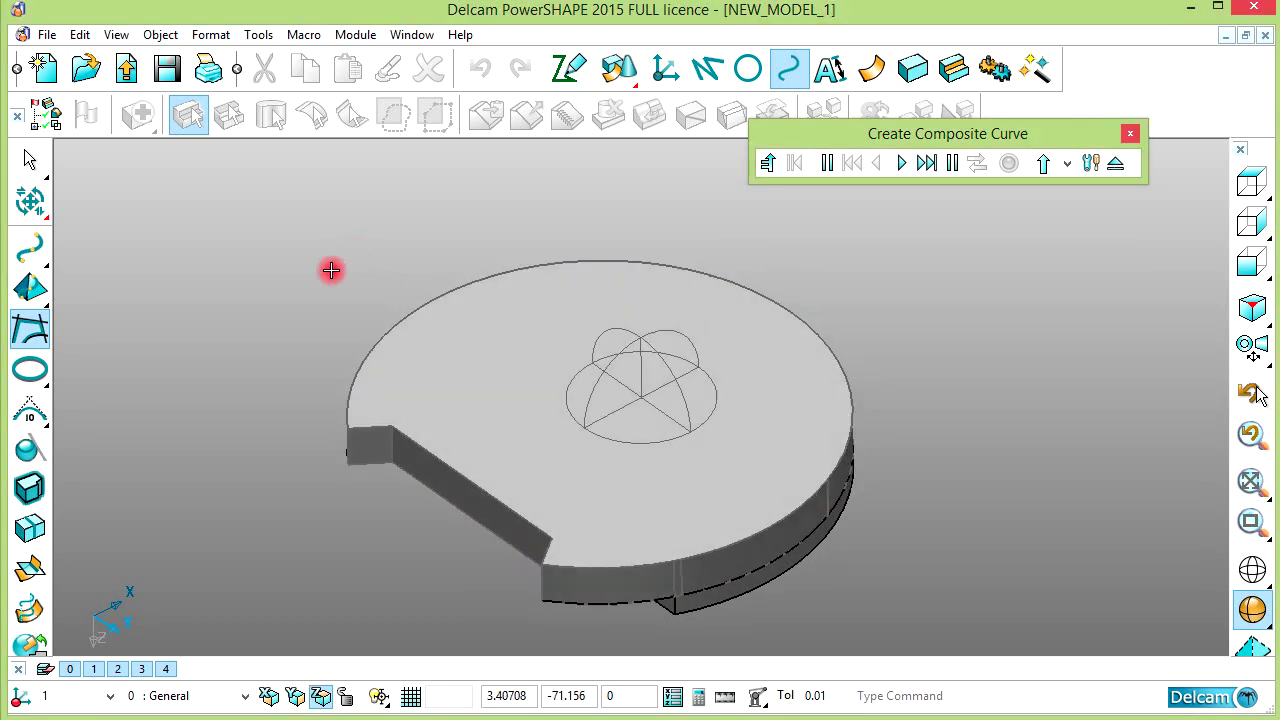
pyautogui.click(716, 270)
pyautogui.click(720, 262)
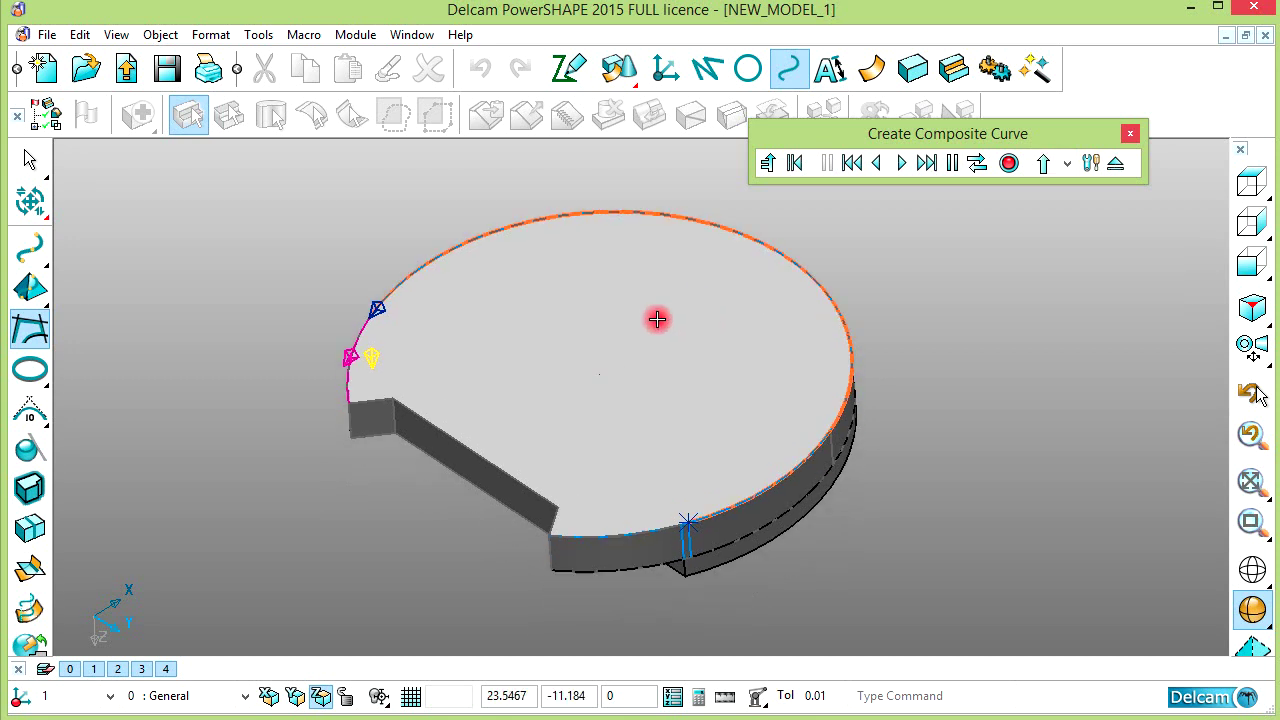
pyautogui.click(347, 361)
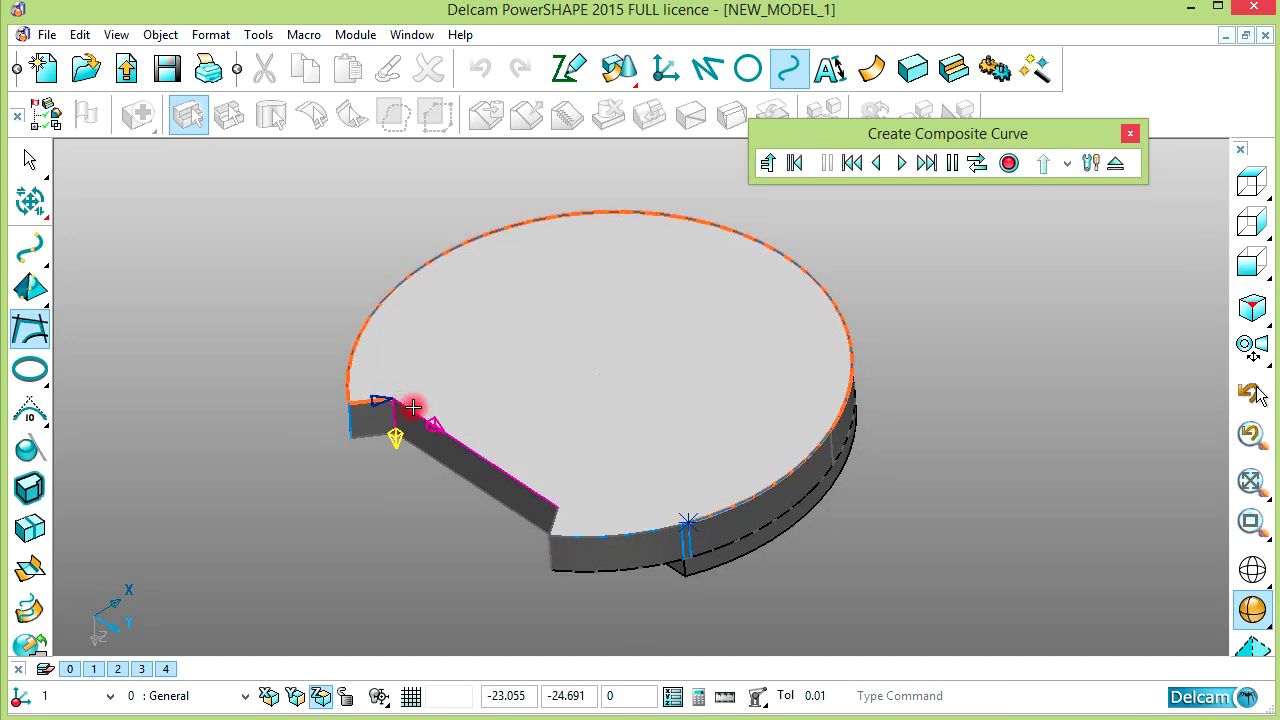
pyautogui.click(1044, 164)
pyautogui.click(1130, 133)
# - Create an open composite curve along the base's circular outer edge, stopping at both notch corners
pyautogui.click(30, 330)
pyautogui.click(361, 357)
pyautogui.click(408, 283)
pyautogui.click(598, 463)
pyautogui.click(610, 539)
pyautogui.click(1010, 163)
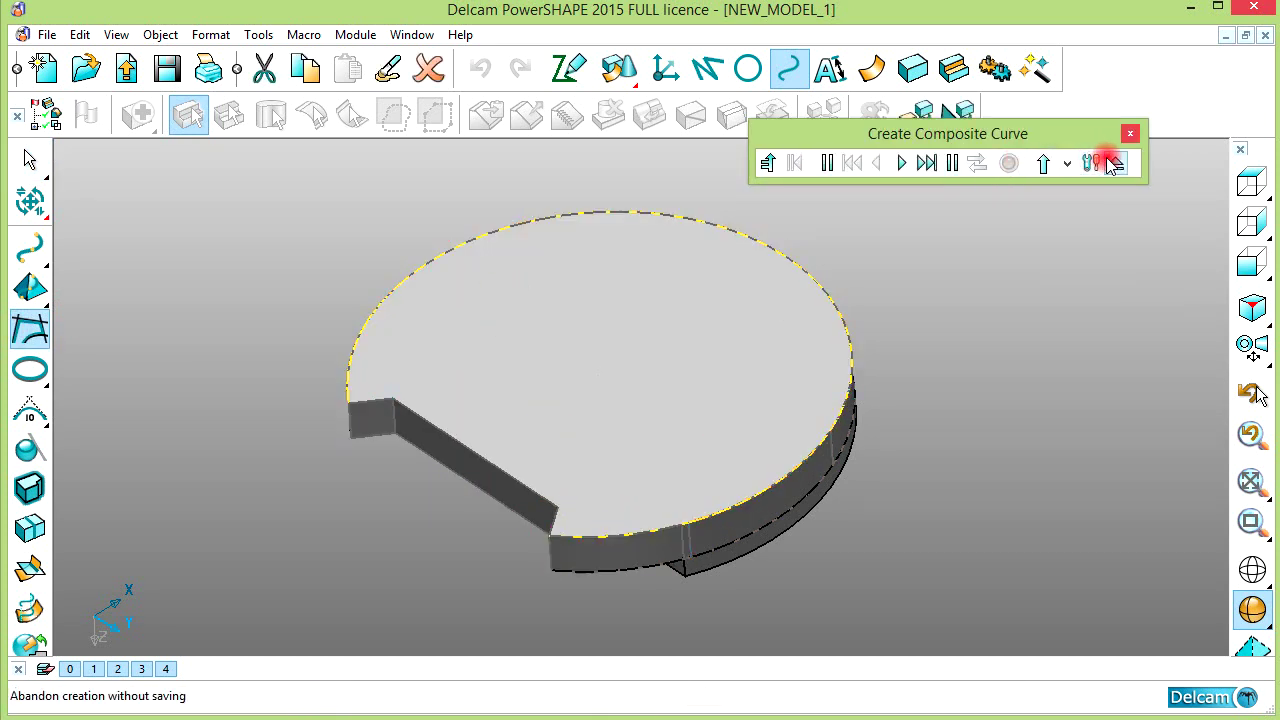
pyautogui.click(1113, 163)
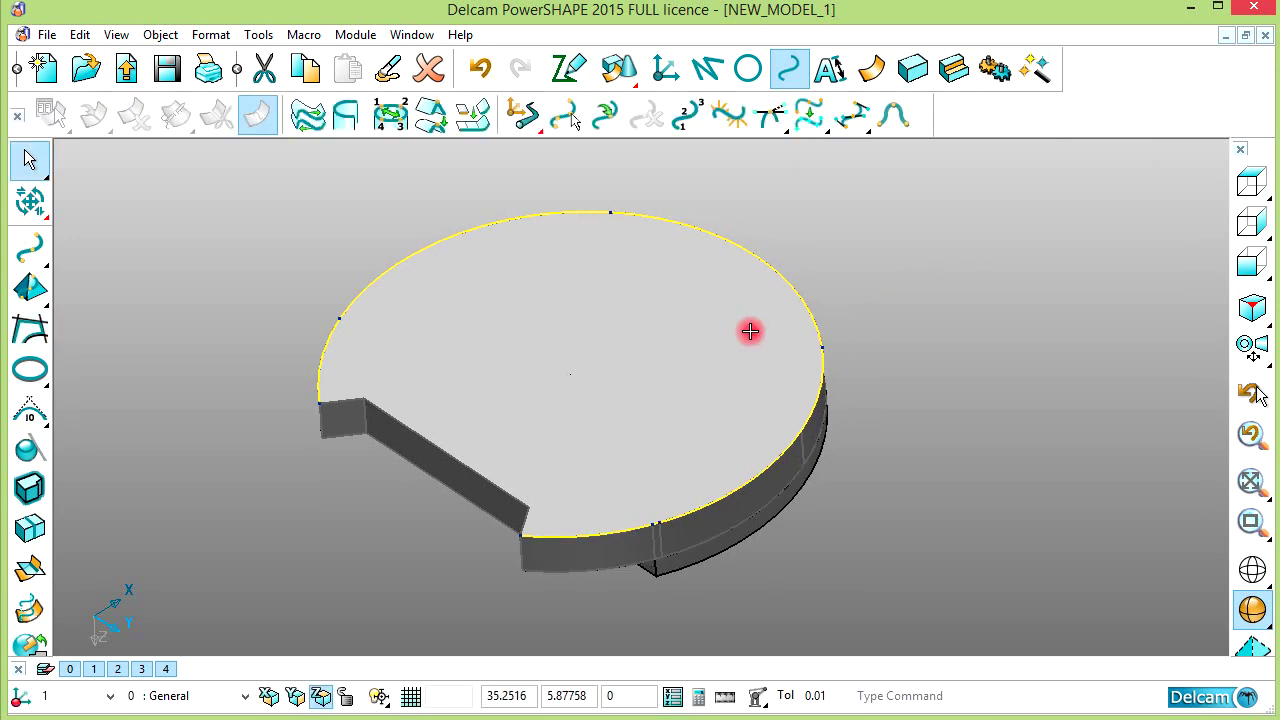
# - Offset one copy of the outer arc curve inward on the base's face and delete the original arc
pyautogui.click(30, 198)
pyautogui.click(29, 483)
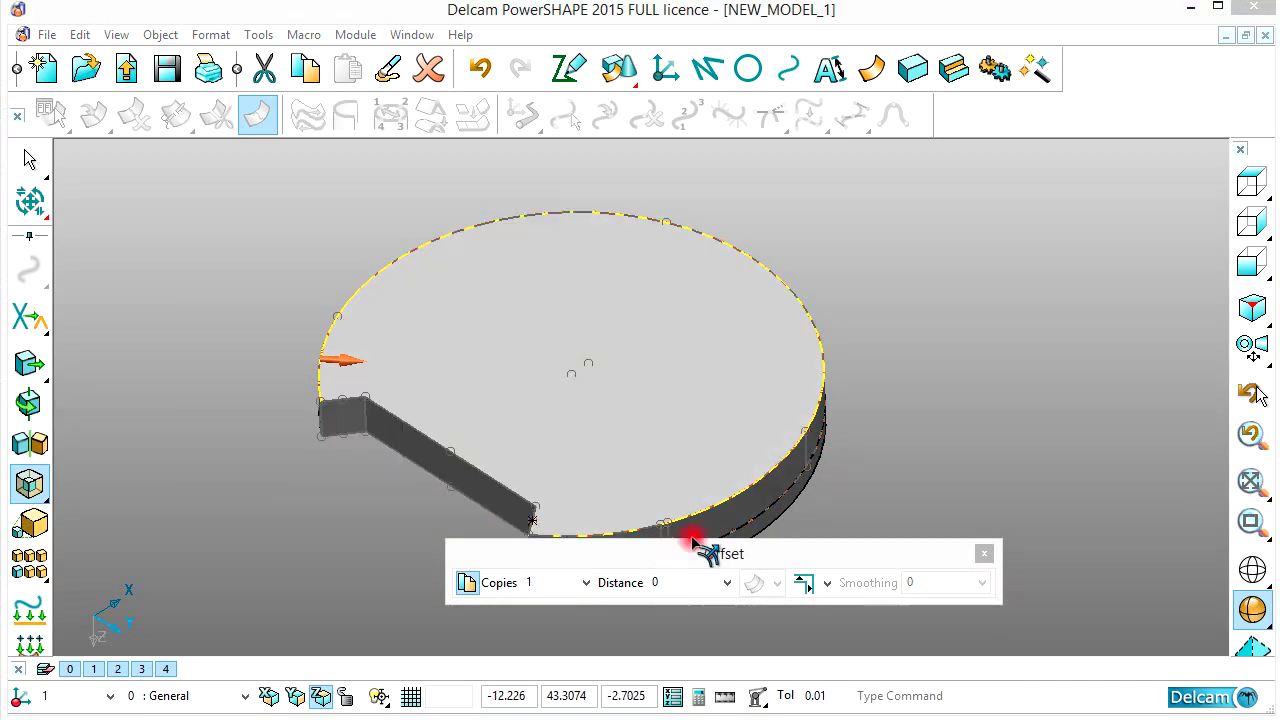
pyautogui.hotkey('alt', 'Tab')
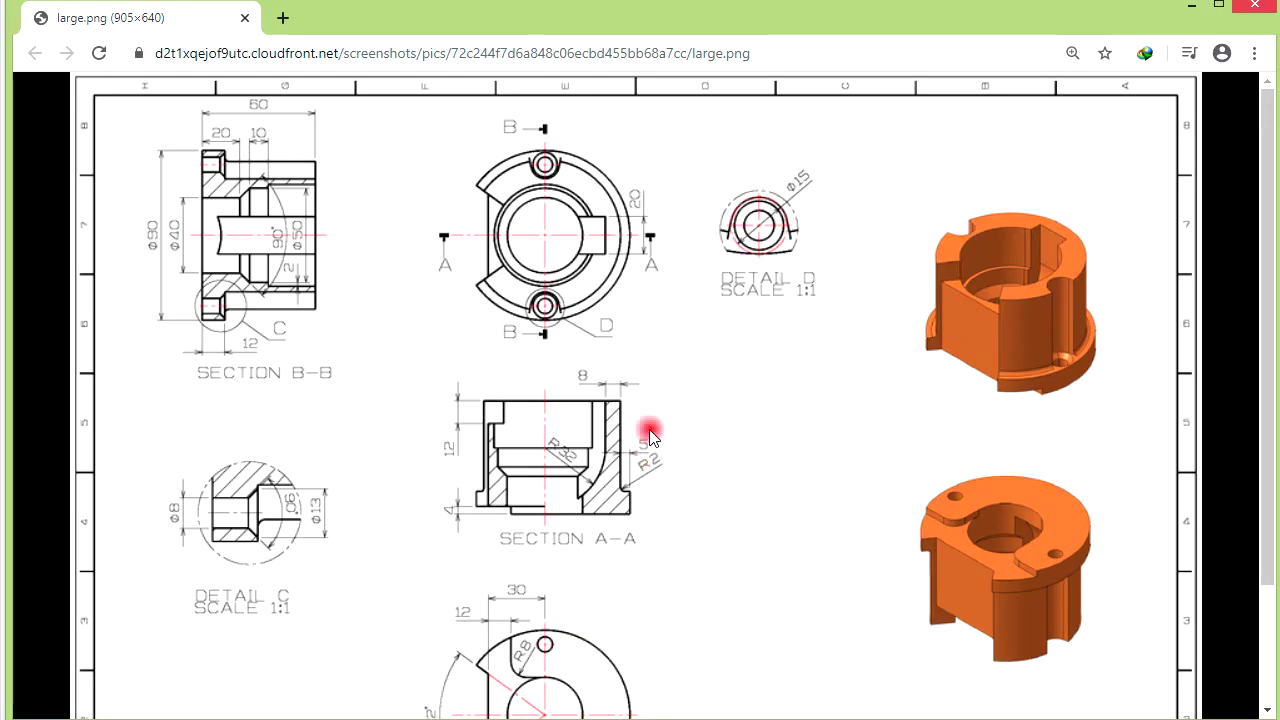
pyautogui.hotkey('alt', 'Tab')
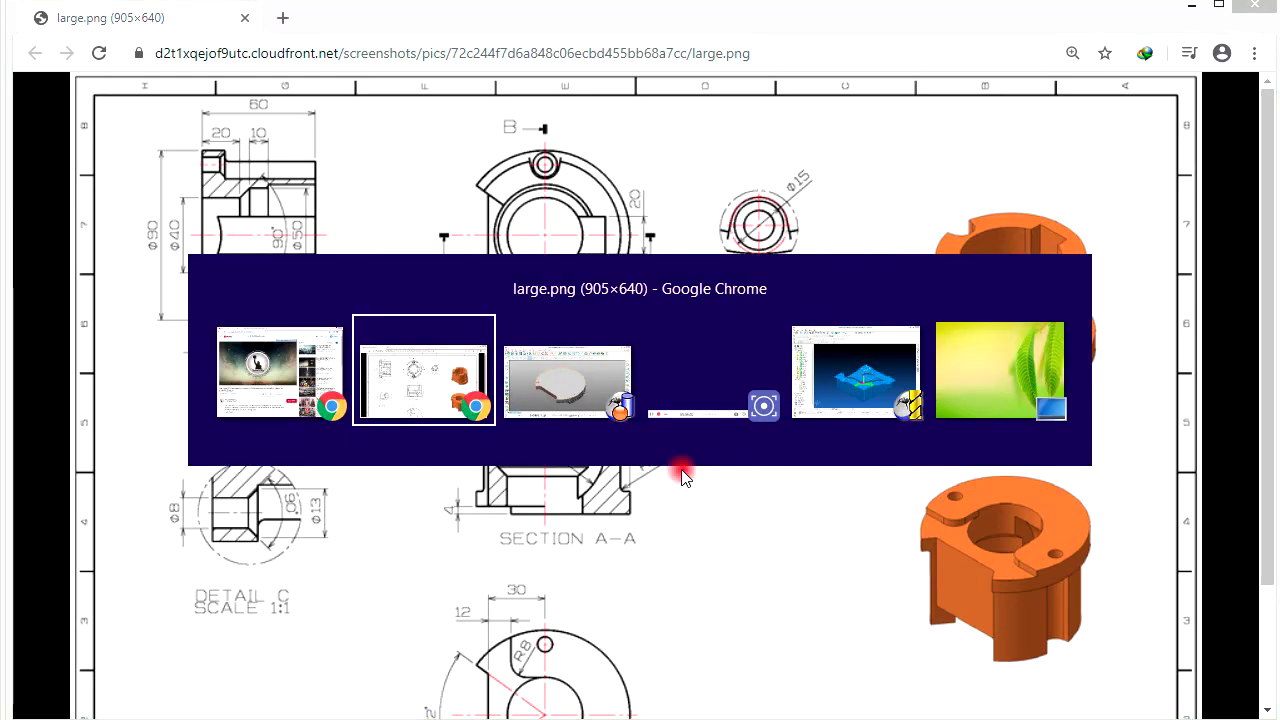
pyautogui.click(690, 586)
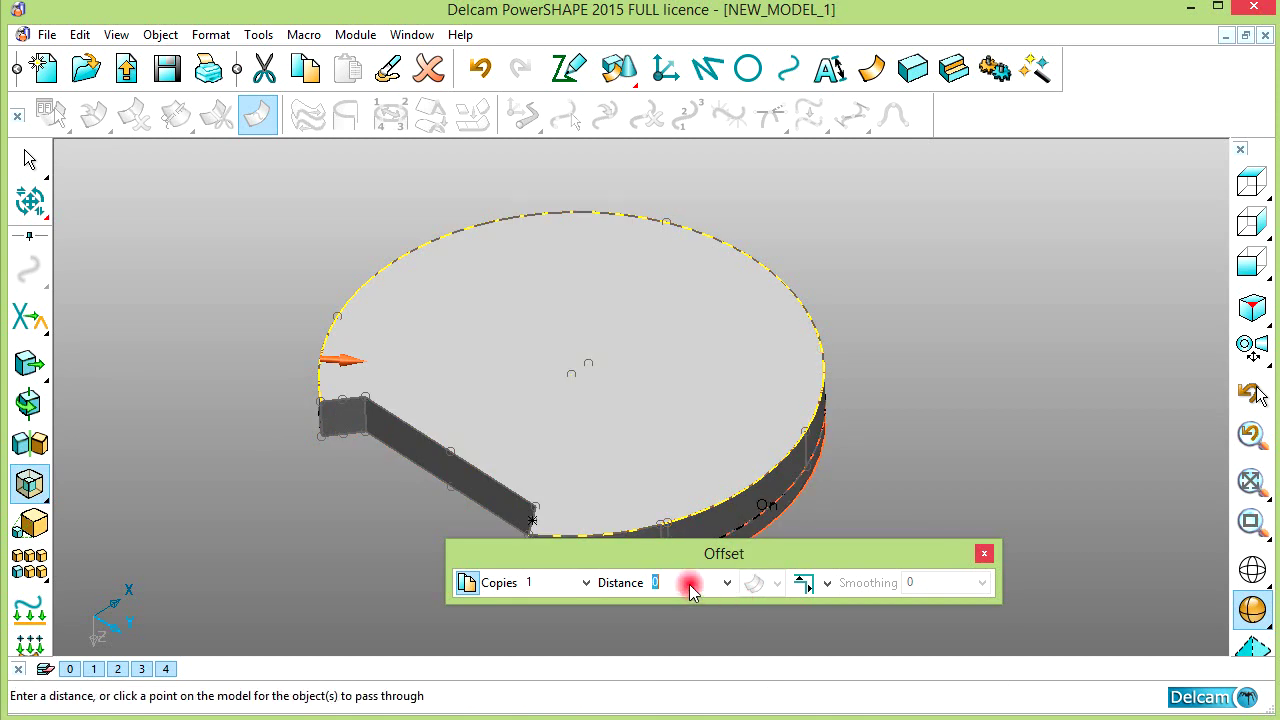
pyautogui.press('Return')
pyautogui.click(984, 553)
pyautogui.scroll(3, 784, 463)
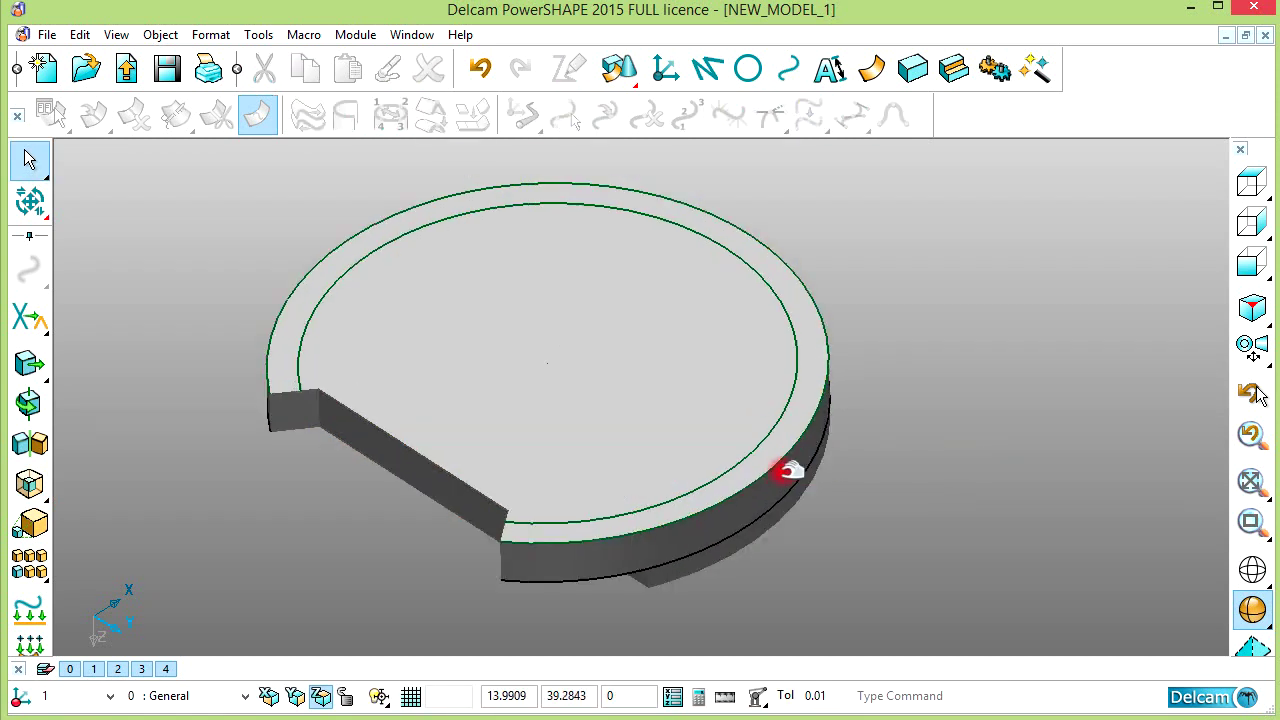
pyautogui.click(781, 461)
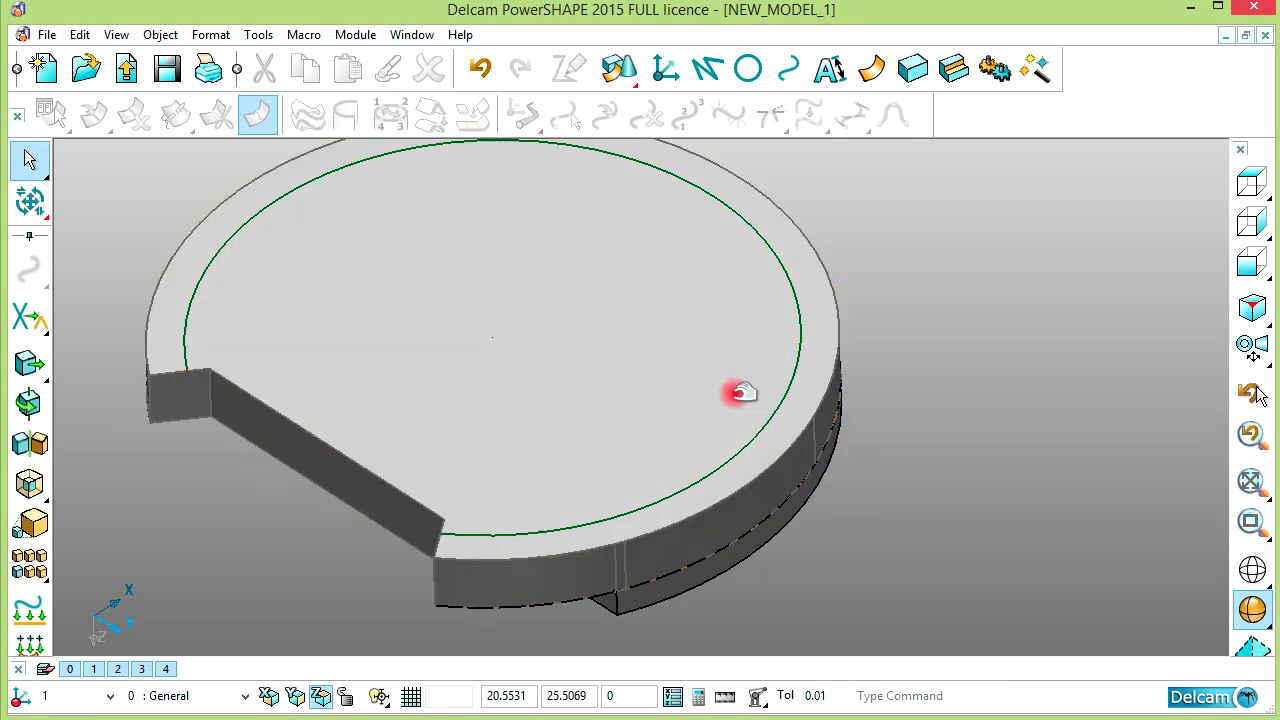
# - Create a closed composite curve from the offset arc and the notch edges of the base
pyautogui.scroll(-2, 745, 396)
pyautogui.click(789, 68)
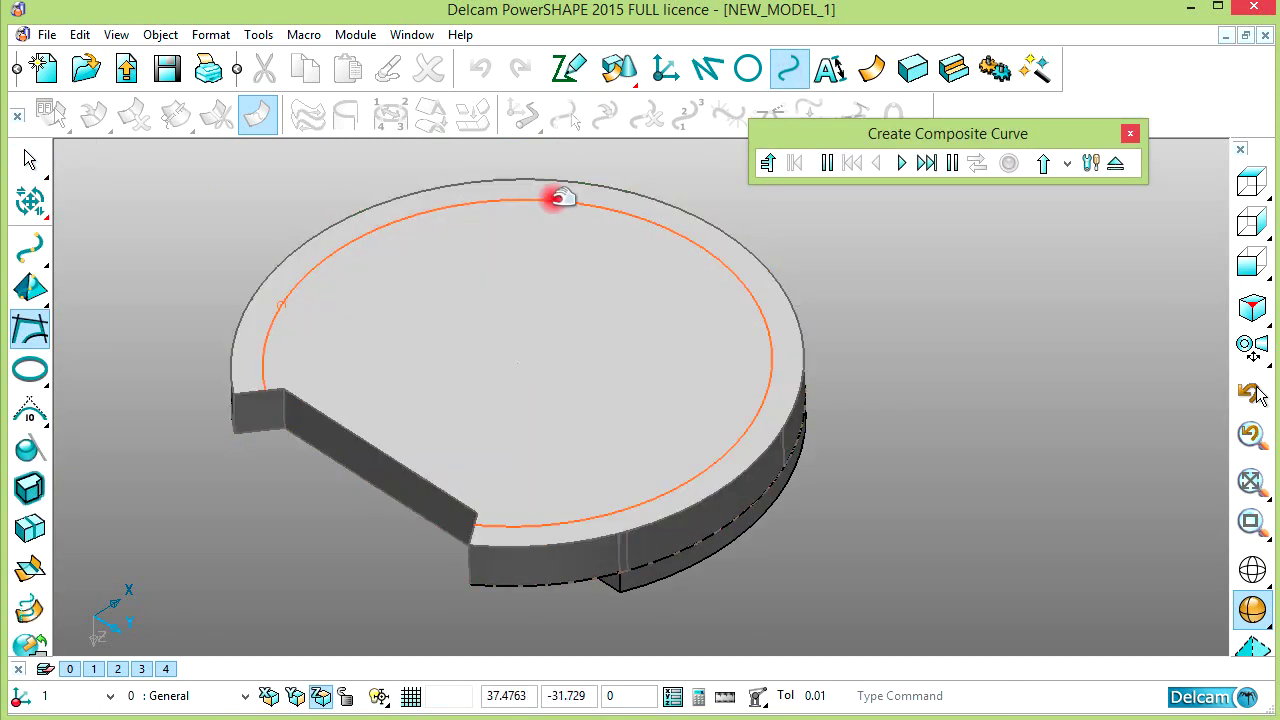
pyautogui.click(551, 200)
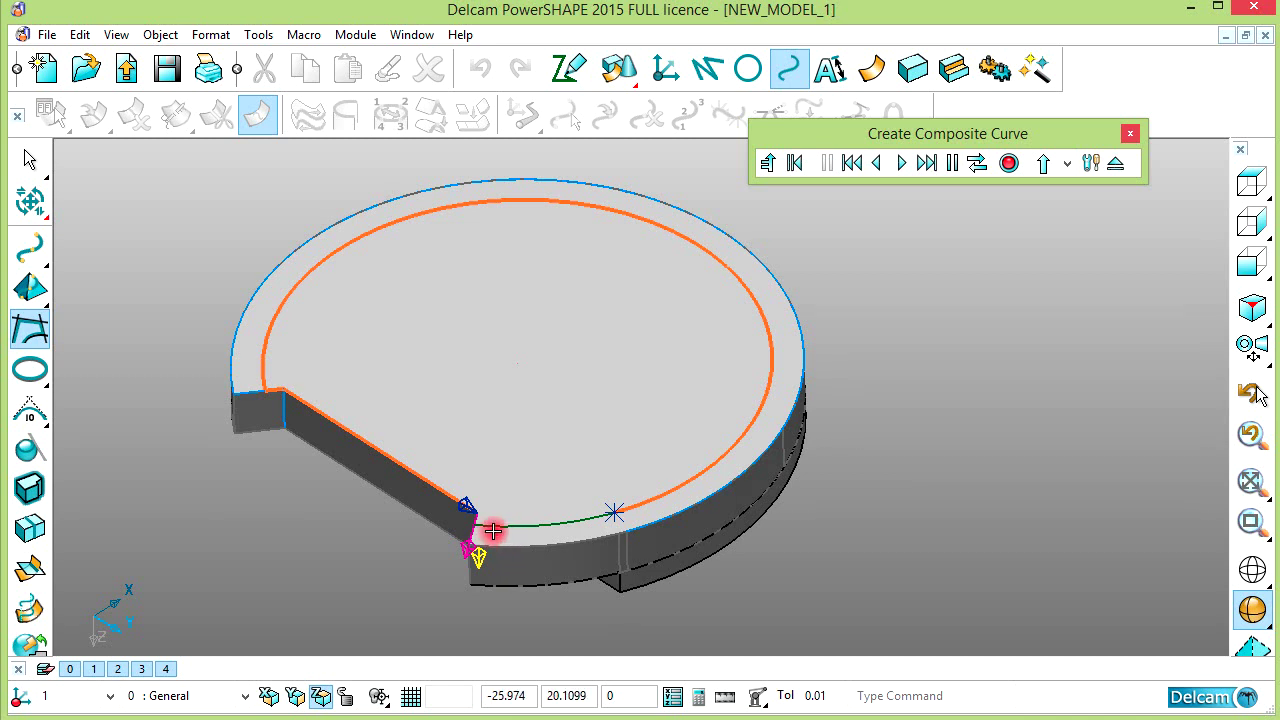
pyautogui.scroll(3, 511, 525)
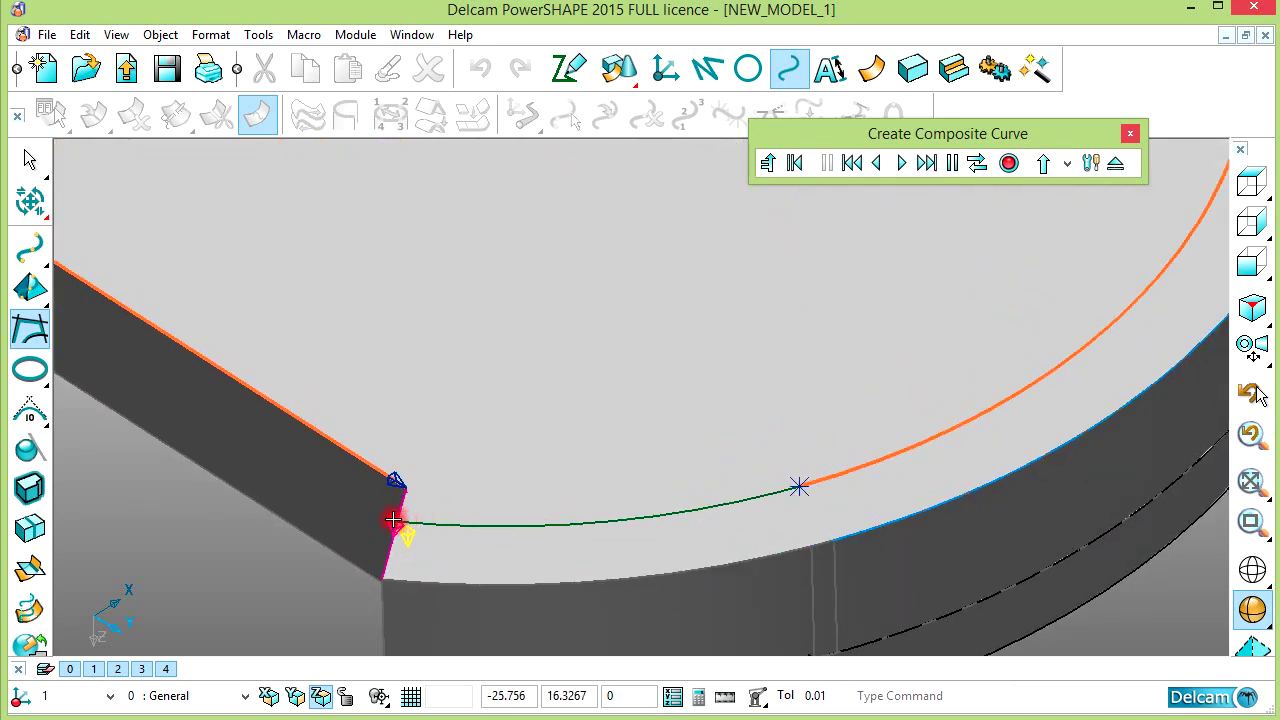
pyautogui.scroll(-6, 626, 491)
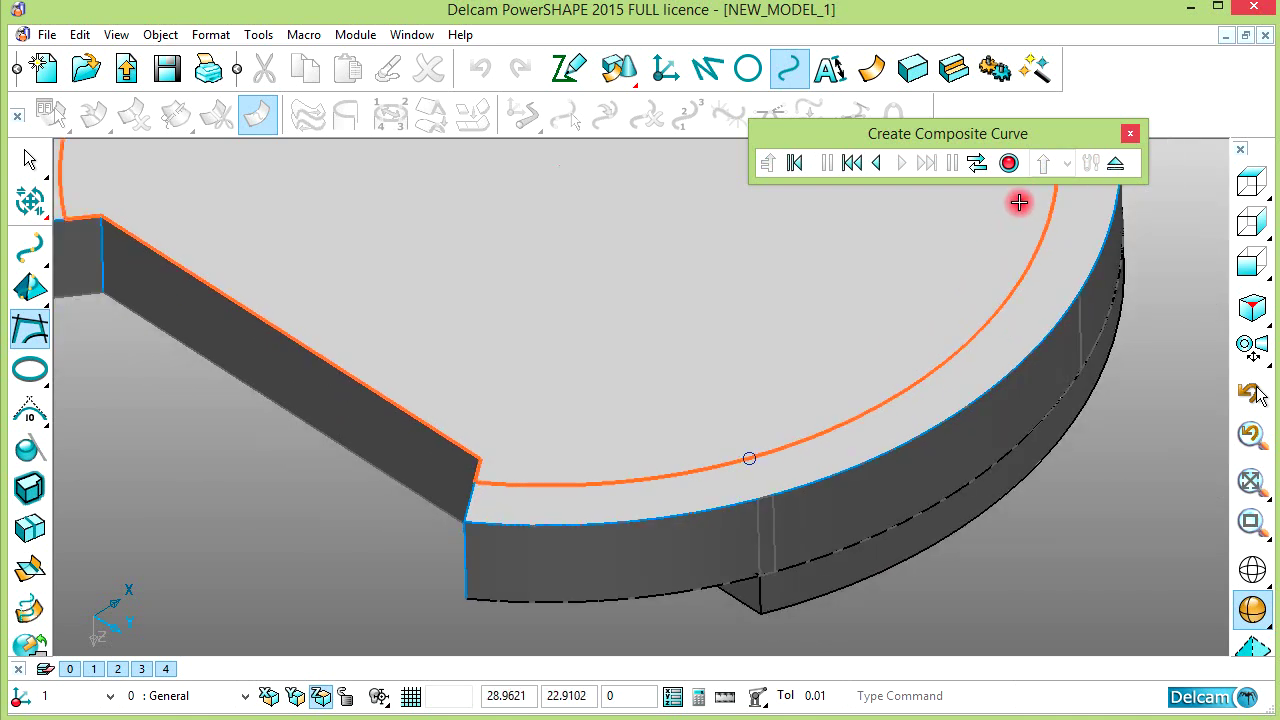
pyautogui.click(1009, 164)
pyautogui.click(1043, 165)
pyautogui.scroll(-6, 920, 314)
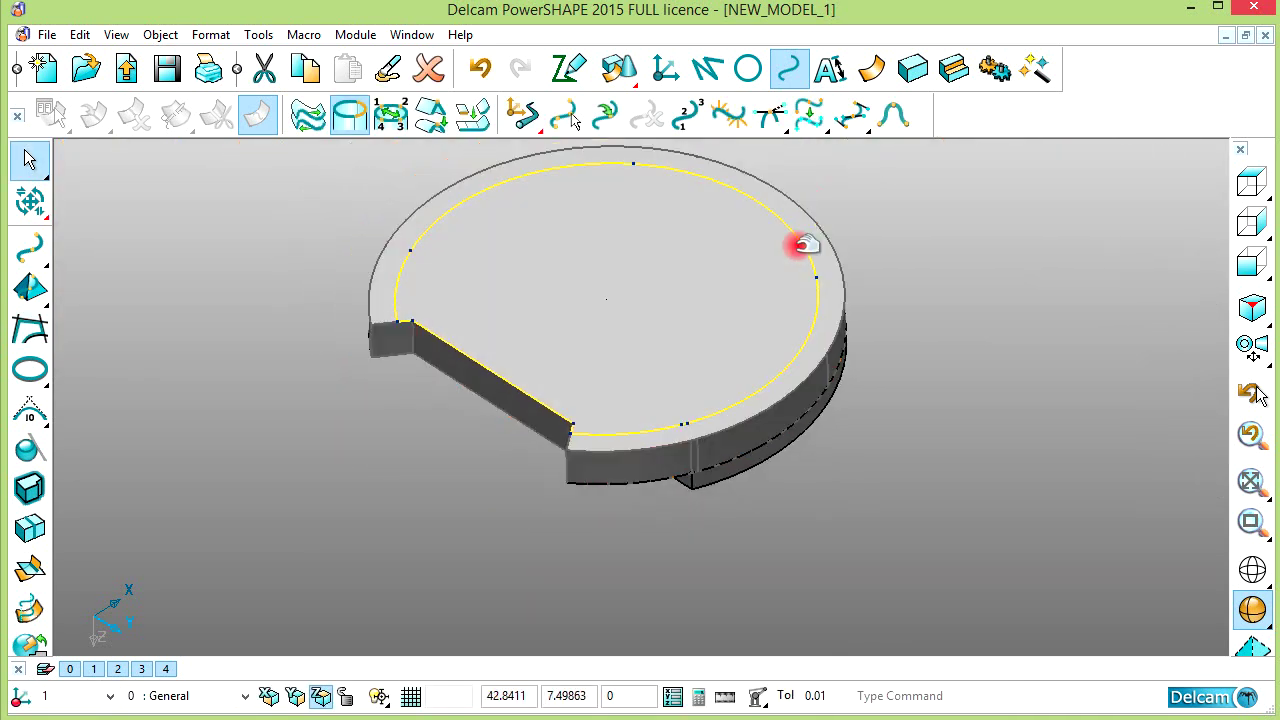
# - Examine the section views in the reference drawing for the overall height and the flange thickness
pyautogui.hotkey('alt', 'Tab')
pyautogui.hotkey('alt', 'Tab')
pyautogui.press('Tab')
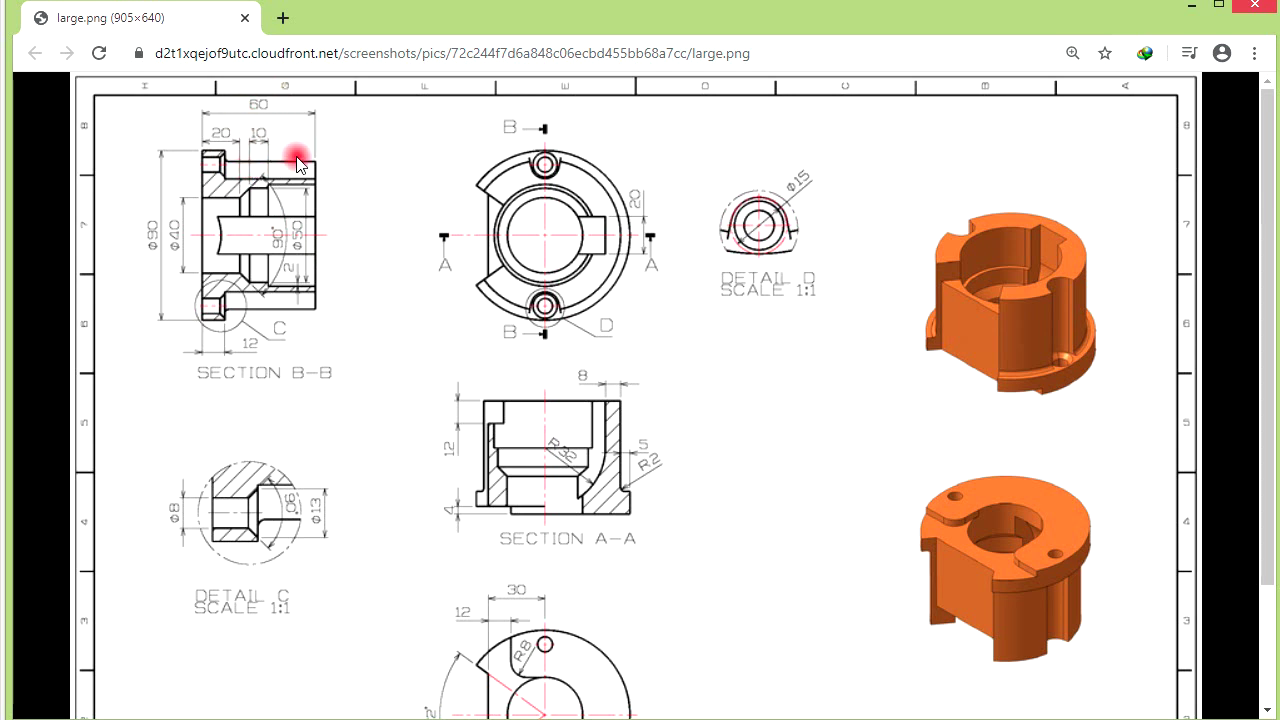
pyautogui.hotkey('alt', 'Tab')
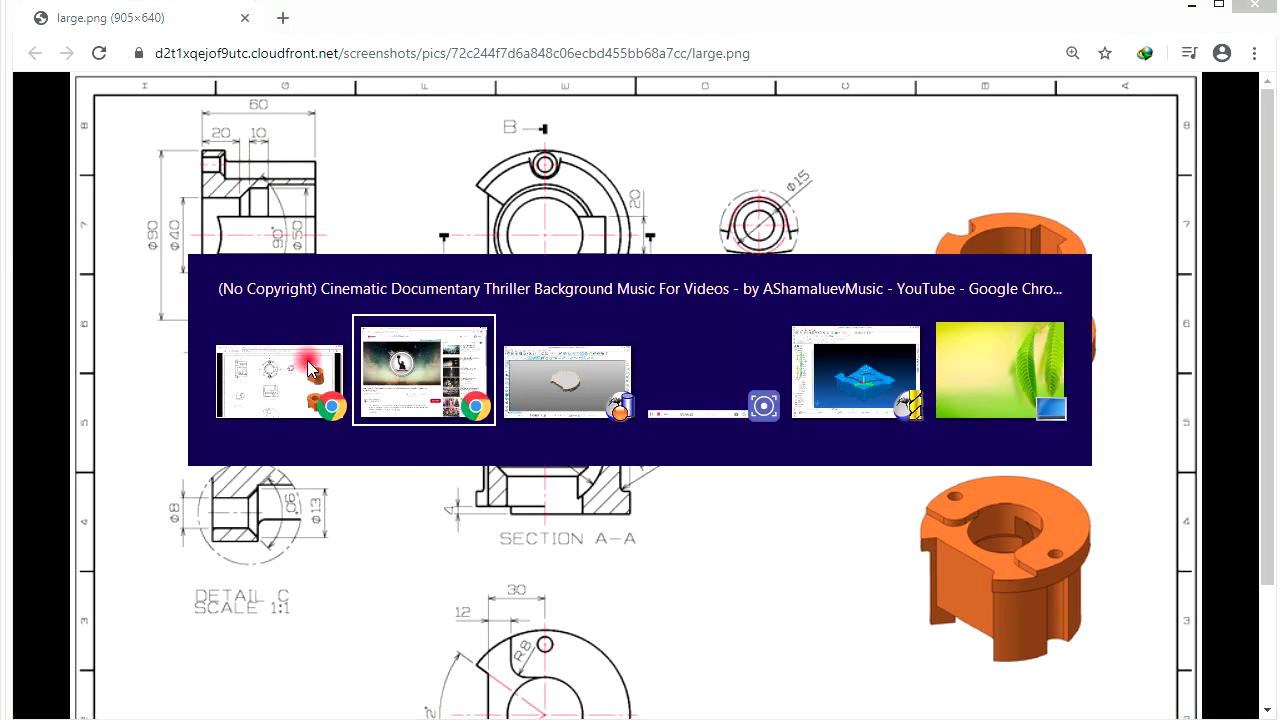
pyautogui.hotkey('alt', 'Tab')
pyautogui.hotkey('alt', 'Tab')
pyautogui.hotkey('alt', 'Tab')
pyautogui.hotkey('alt', 'Tab')
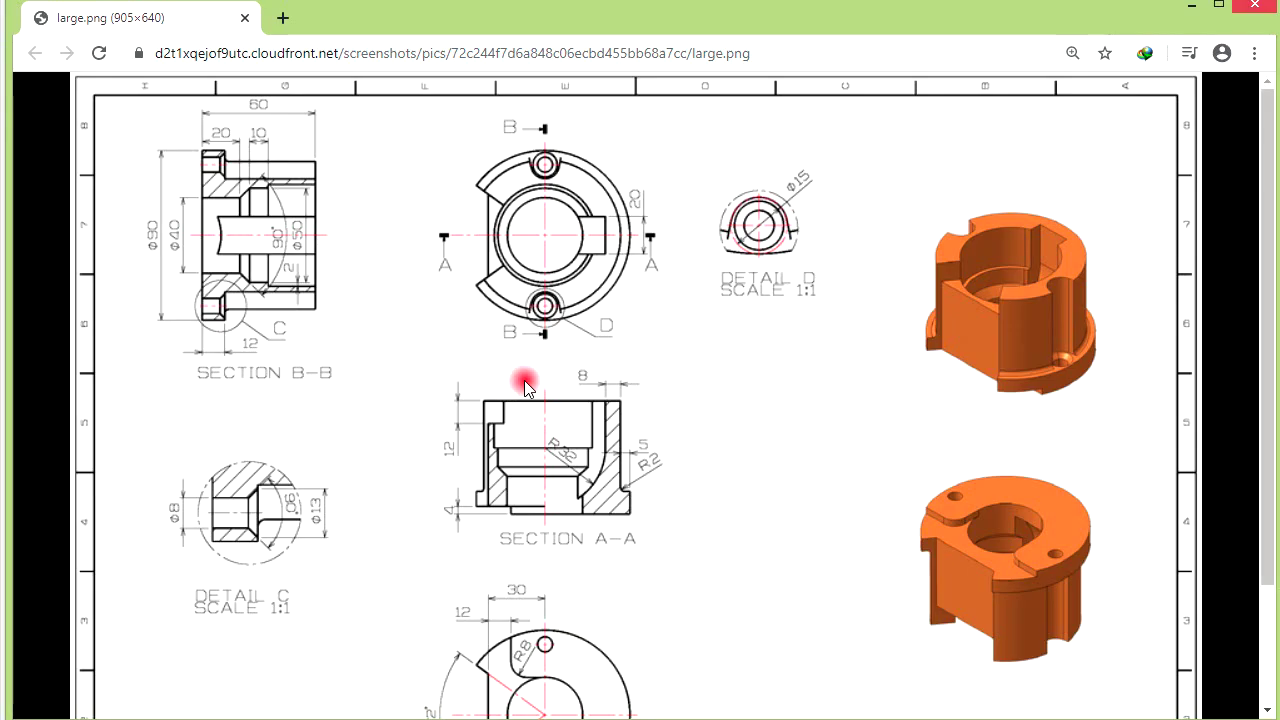
pyautogui.hotkey('alt', 'Tab')
# - Extrude the closed inner composite curve into the main body solid with a length of -48 mm
pyautogui.click(933, 65)
pyautogui.click(30, 328)
pyautogui.doubleClick(621, 534)
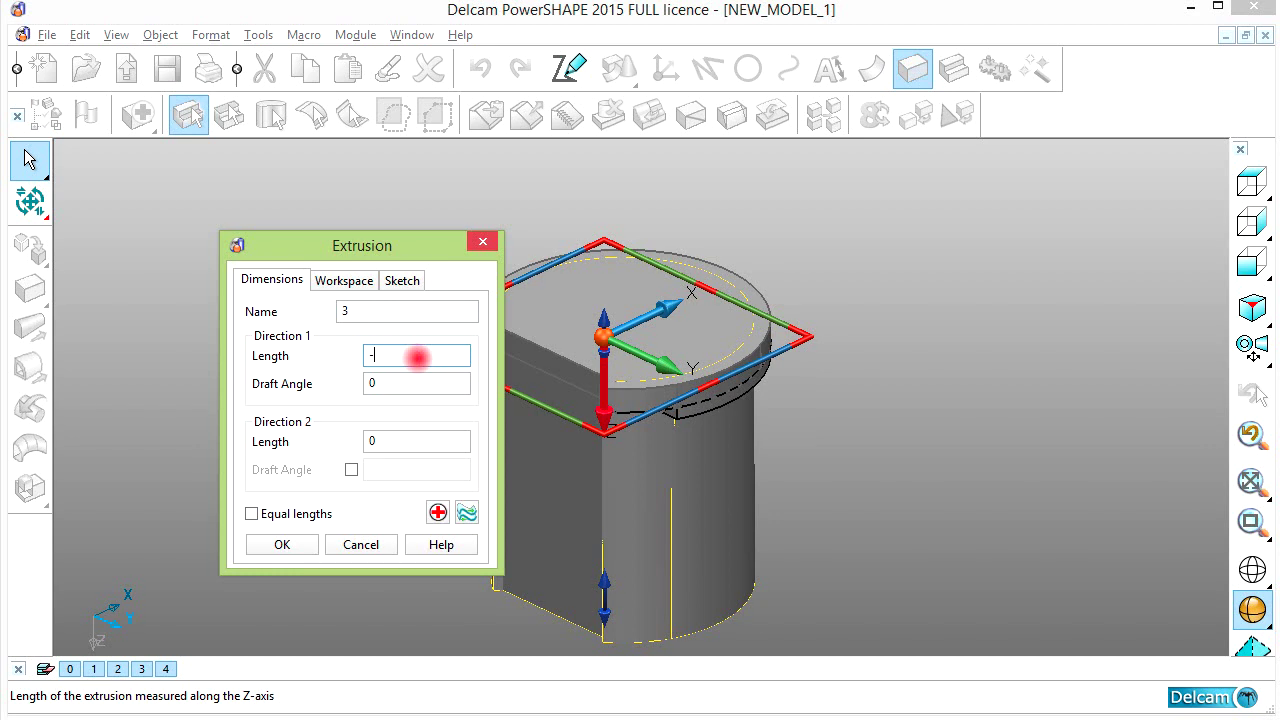
pyautogui.press('Return')
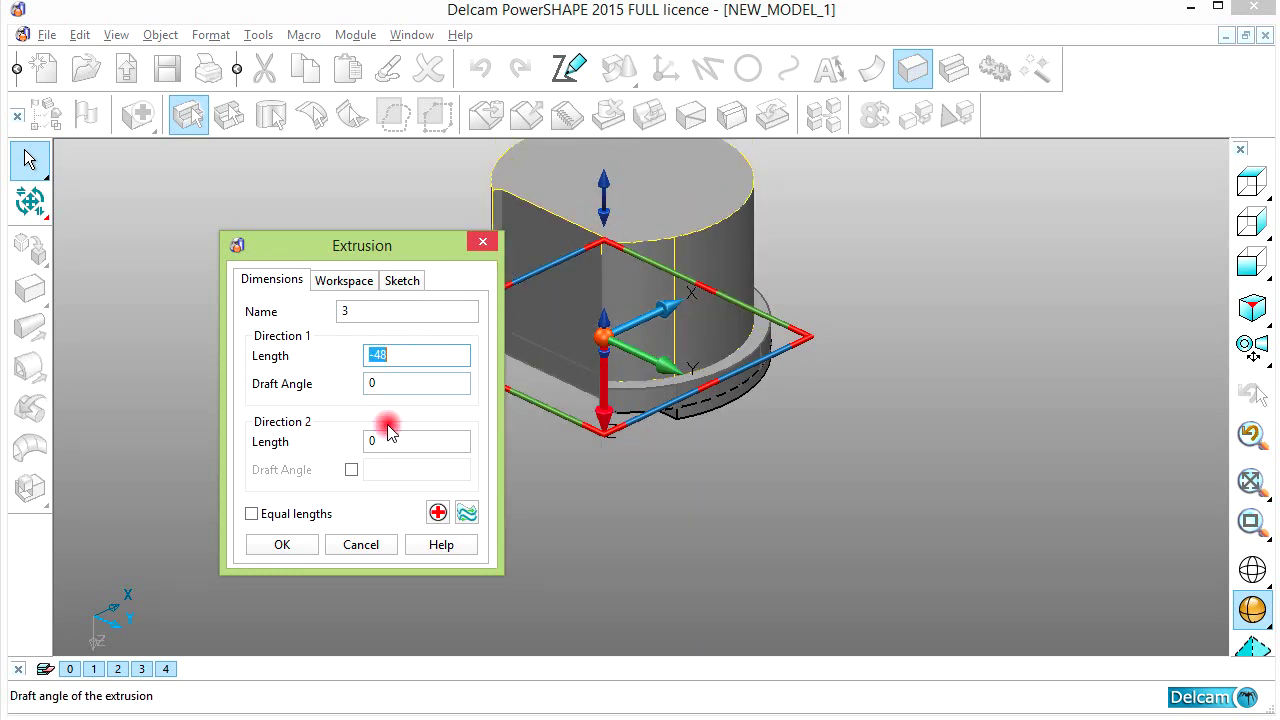
pyautogui.click(305, 545)
# - Unite the C-shaped face, the notched base and the main body into one solid
pyautogui.moveTo(860, 197); pyautogui.dragTo(740, 407, button='middle')
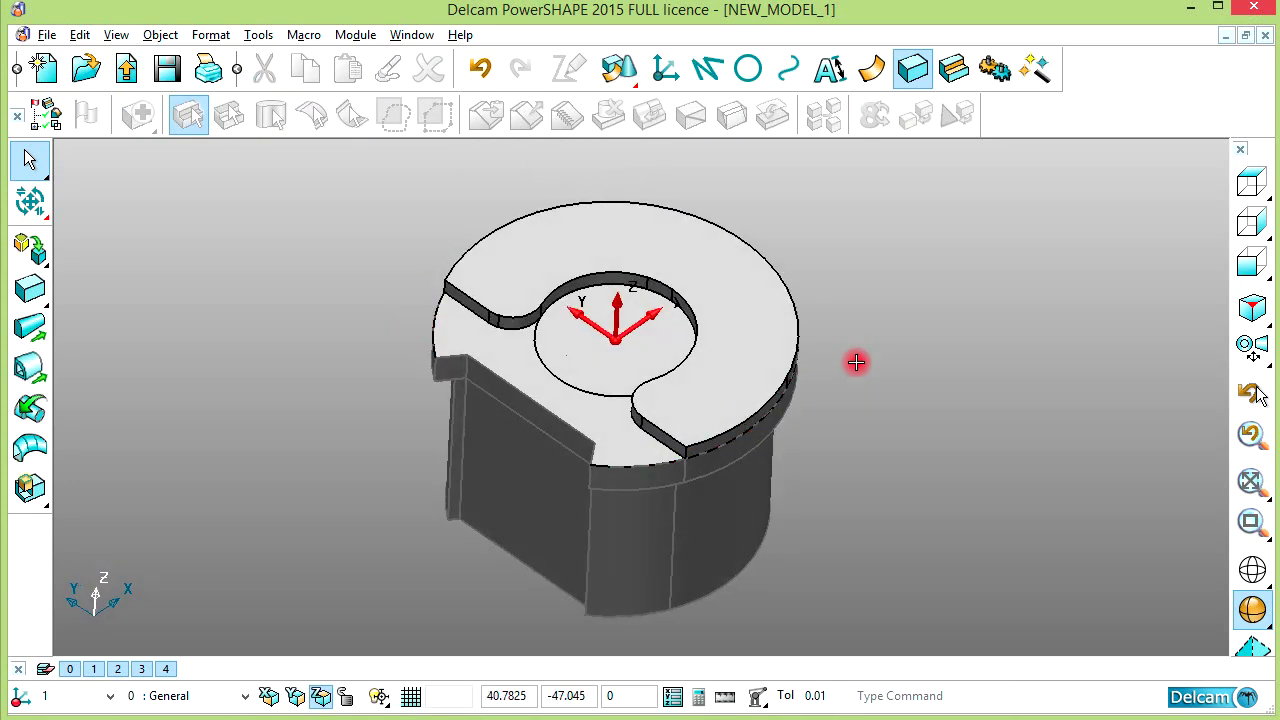
pyautogui.click(677, 402)
pyautogui.click(953, 68)
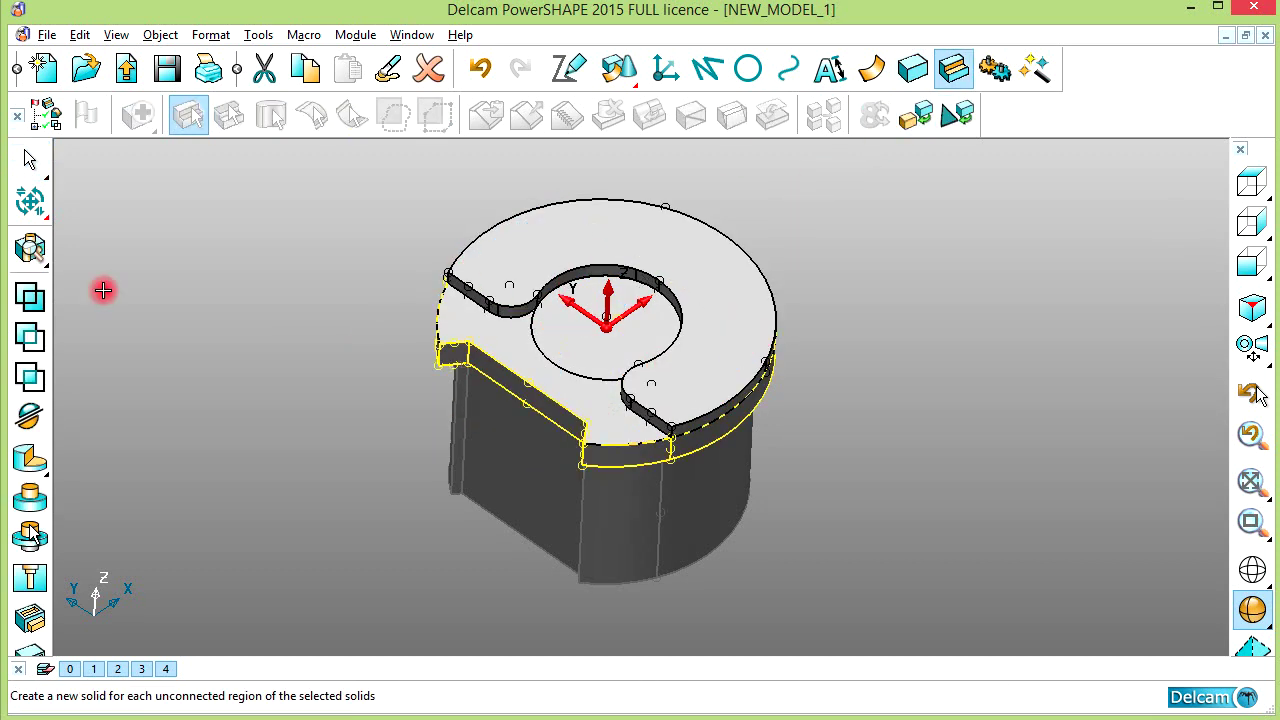
pyautogui.click(23, 298)
pyautogui.click(489, 477)
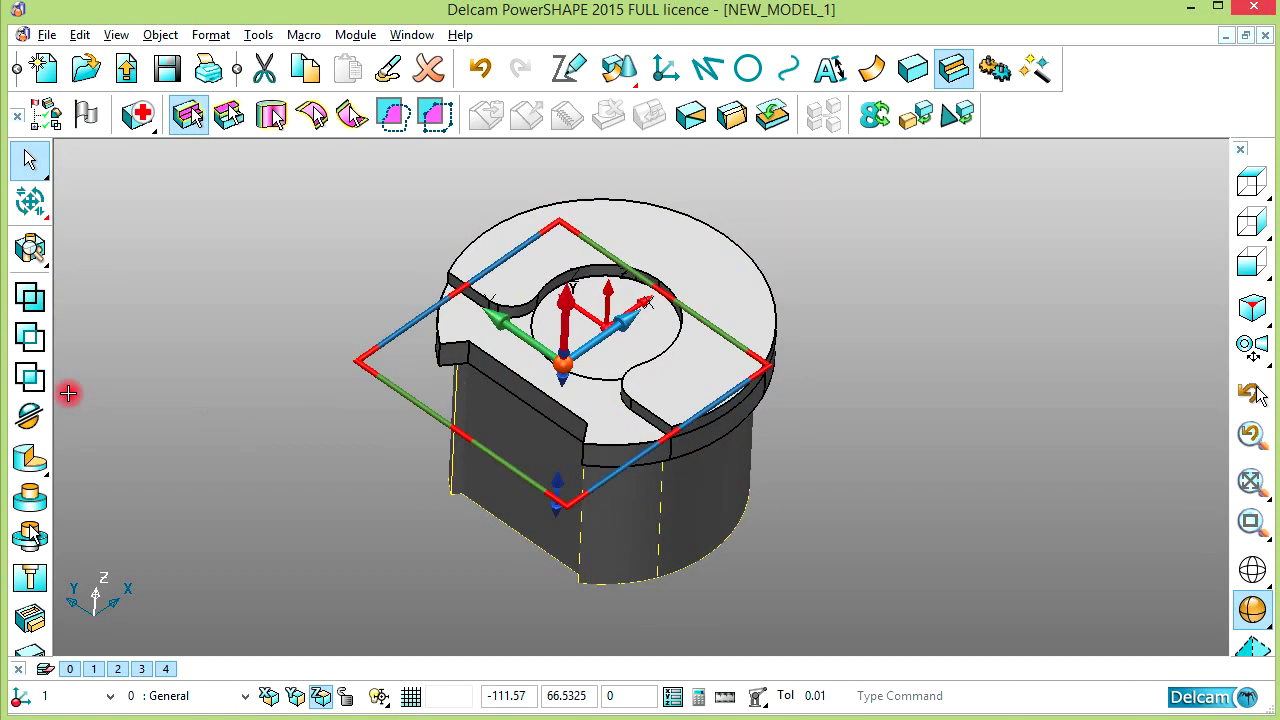
pyautogui.click(26, 301)
# - Extrude the inner circle into a cylinder that runs through the body and extends beyond its far end
pyautogui.click(357, 293)
pyautogui.scroll(-3, 617, 430)
pyautogui.scroll(2, 614, 445)
pyautogui.moveTo(737, 457); pyautogui.dragTo(580, 352, button='middle')
pyautogui.click(587, 351)
pyautogui.click(912, 68)
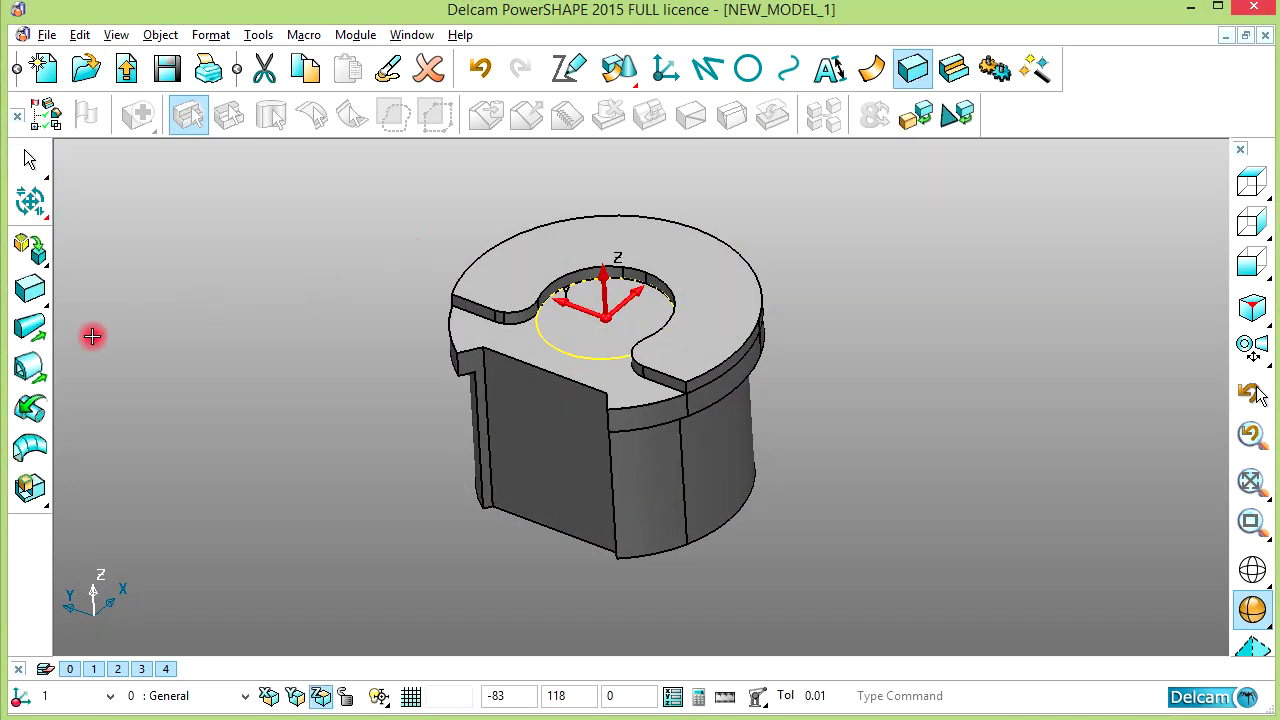
pyautogui.click(38, 333)
pyautogui.scroll(-3, 563, 340)
pyautogui.moveTo(609, 206); pyautogui.dragTo(645, 572)
# - Subtract the extruded cylinder from the united solid to cut the central through bore
pyautogui.click(953, 68)
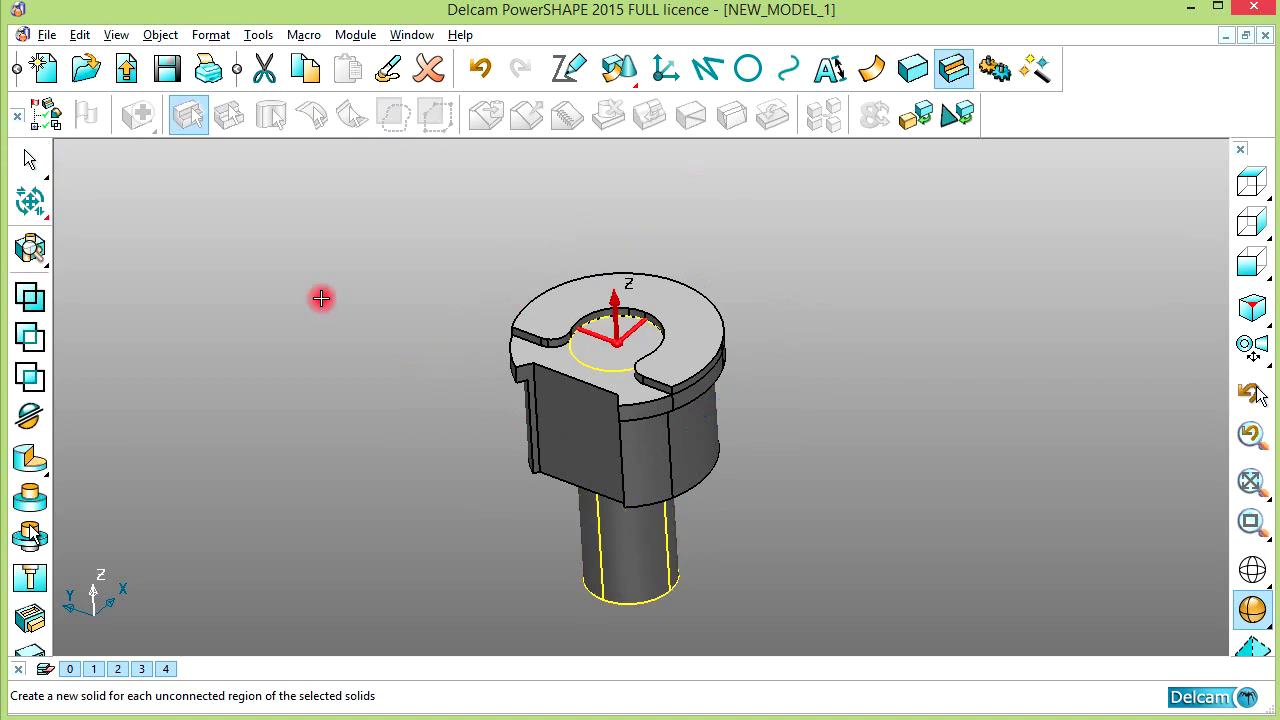
pyautogui.click(30, 338)
pyautogui.moveTo(644, 342)
pyautogui.mouseDown(button='middle')
pyautogui.moveTo(697, 503)
pyautogui.moveTo(629, 663)
pyautogui.moveTo(743, 463)
pyautogui.moveTo(563, 387)
pyautogui.mouseUp(button='middle')
pyautogui.scroll(5, 563, 387)
pyautogui.keyDown('shift'); pyautogui.moveTo(883, 351); pyautogui.dragTo(854, 454, button='middle'); pyautogui.keyUp('shift')
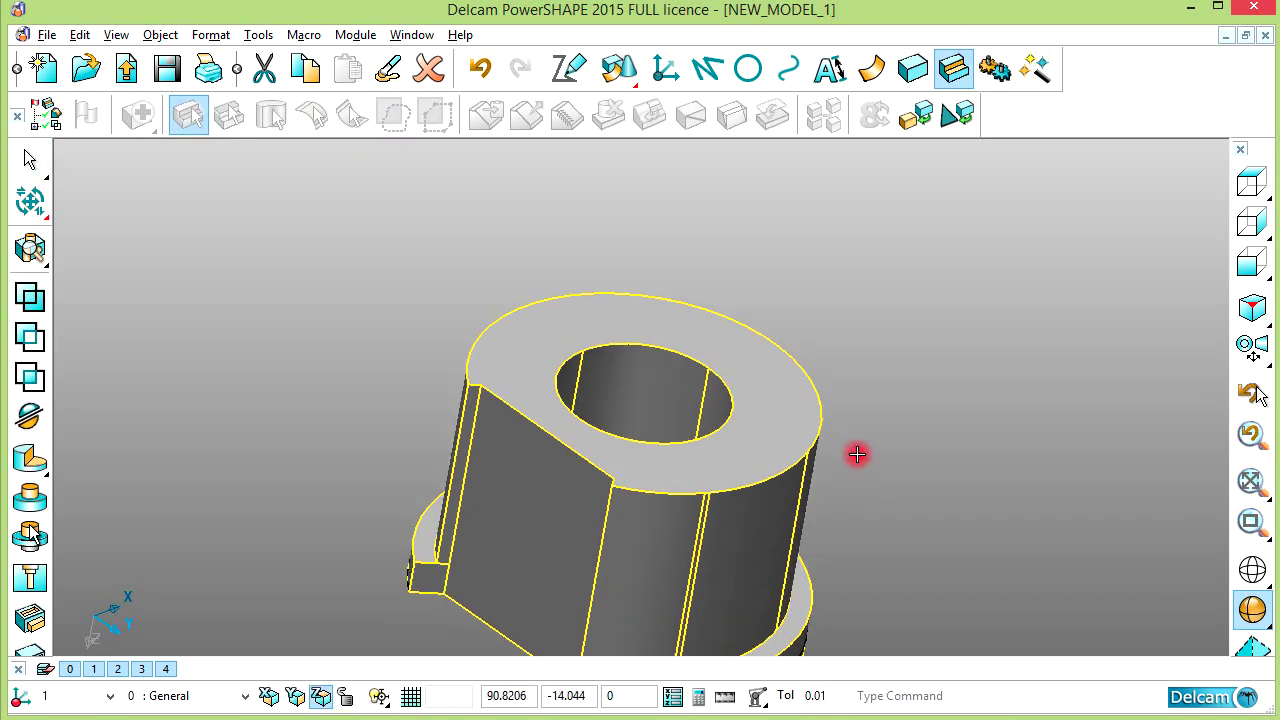
pyautogui.click(935, 374)
# - Draw two lines on the body's end face connecting the bore centre to the notch's two inner corners
pyautogui.moveTo(705, 440); pyautogui.dragTo(529, 411, button='middle')
pyautogui.keyDown('shift'); pyautogui.moveTo(659, 461); pyautogui.dragTo(748, 380, button='middle'); pyautogui.keyUp('shift')
pyautogui.scroll(4, 748, 338)
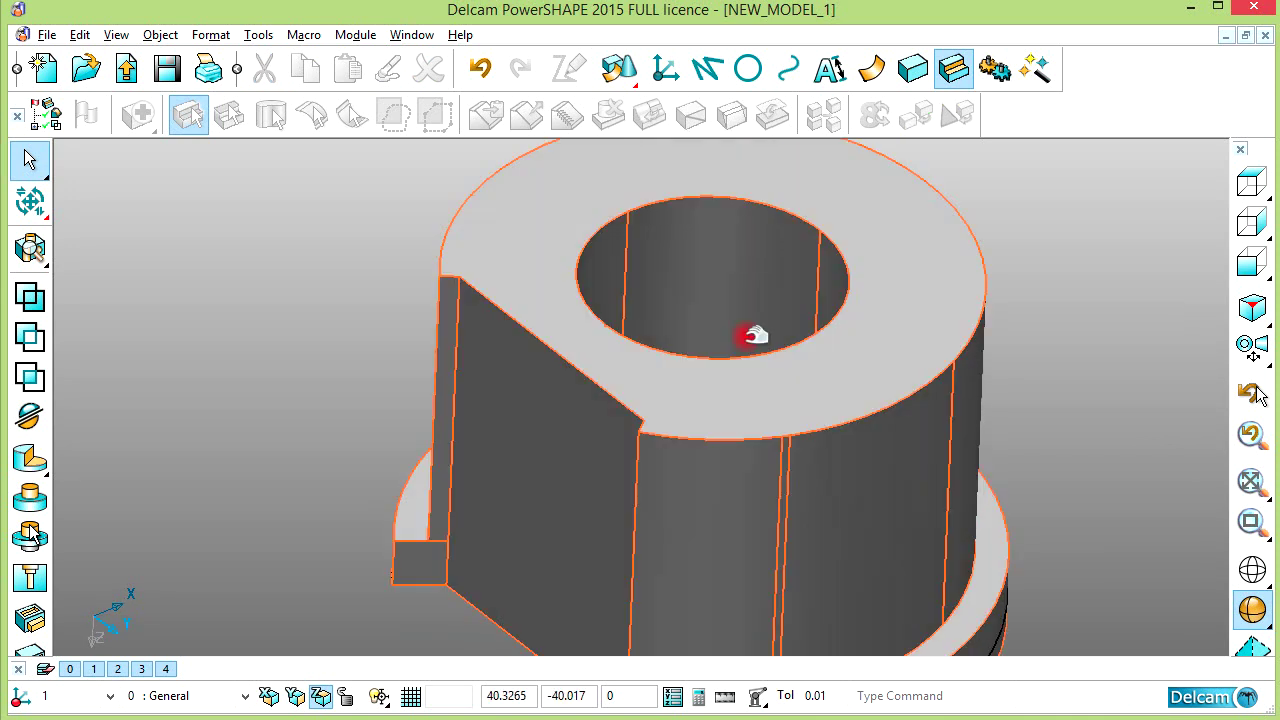
pyautogui.click(707, 68)
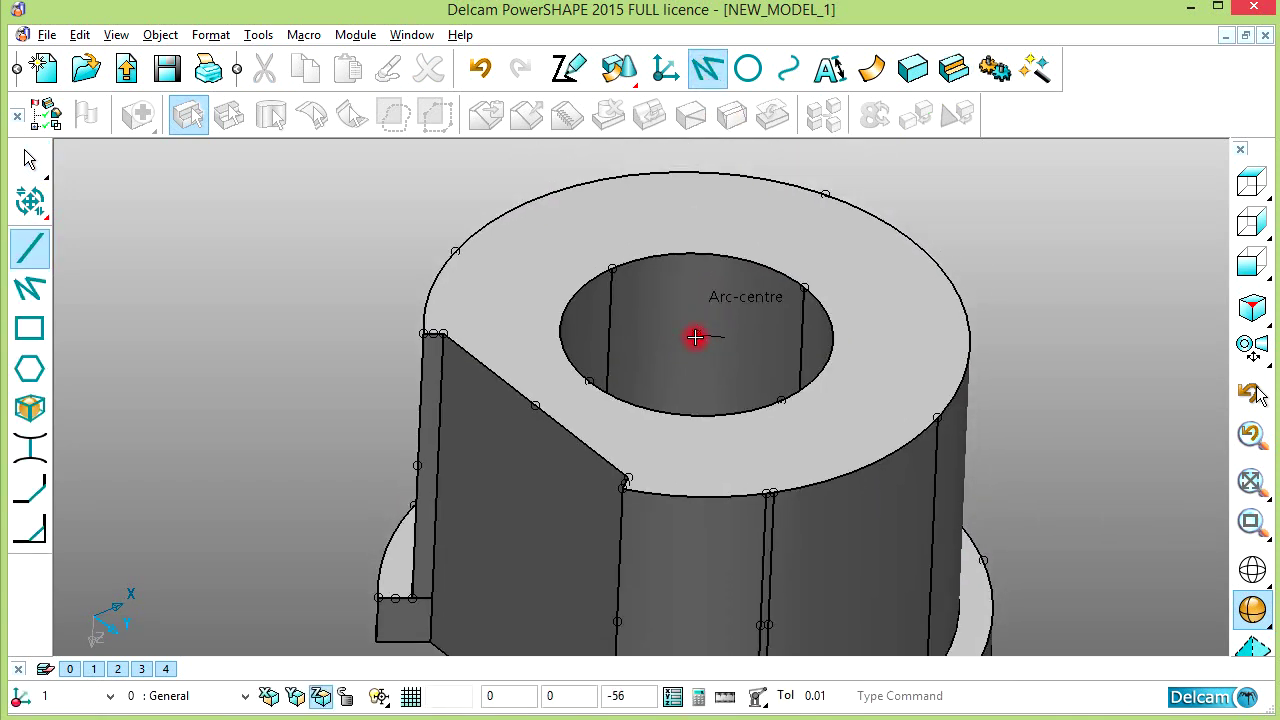
pyautogui.click(437, 337)
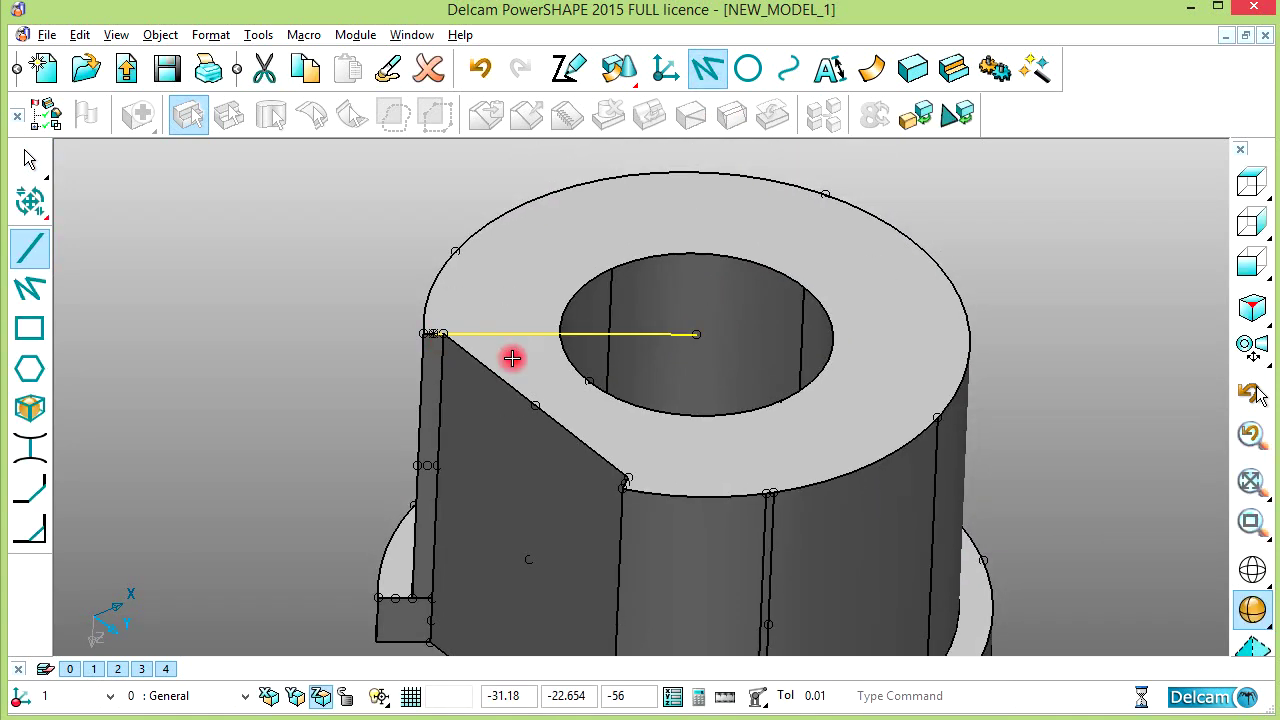
pyautogui.click(695, 334)
pyautogui.click(630, 478)
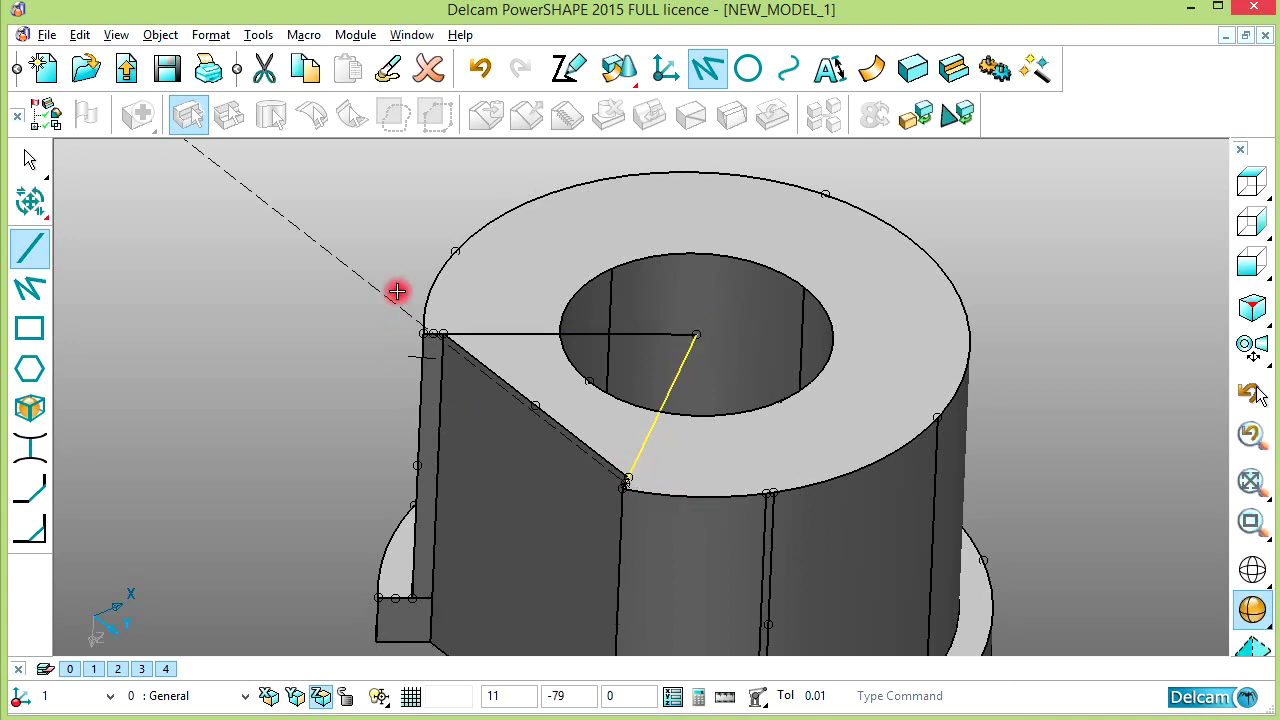
pyautogui.rightClick(389, 243)
pyautogui.keyDown('shift'); pyautogui.moveTo(405, 257); pyautogui.dragTo(288, 237, button='middle'); pyautogui.keyUp('shift')
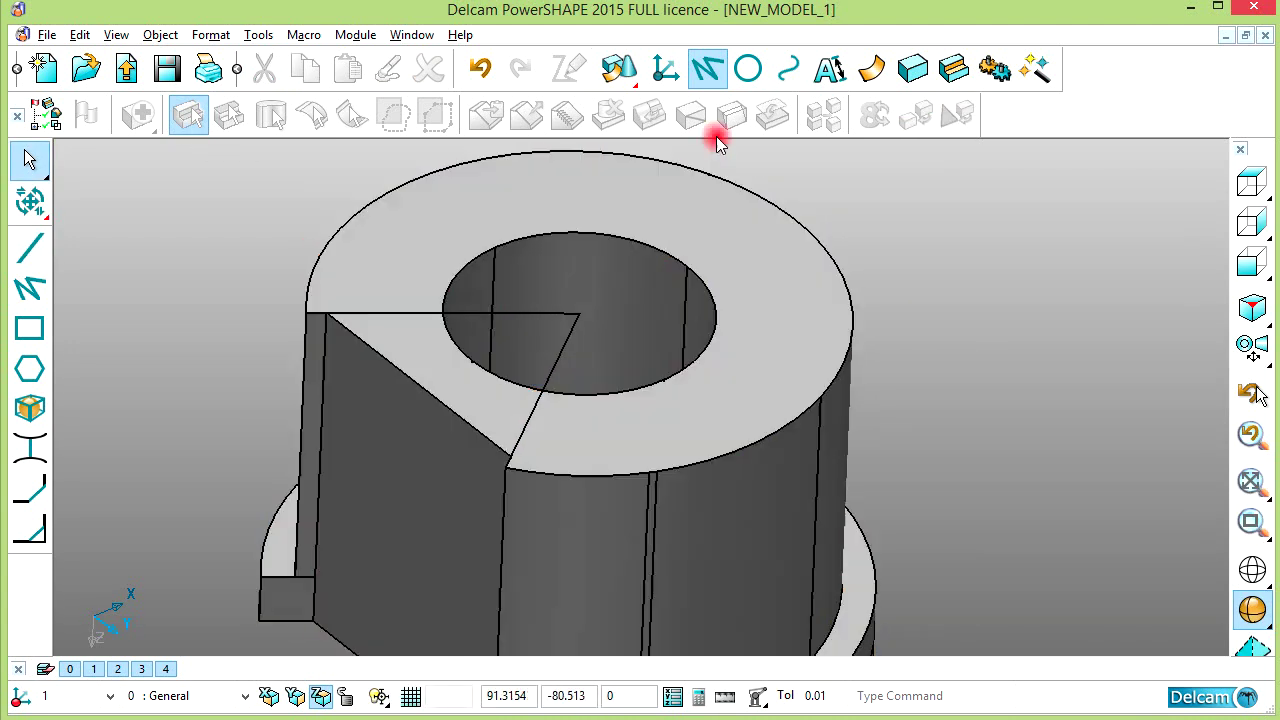
# - Create a closed triangular composite curve from the two lines and the notch edge on the body's end face
pyautogui.click(788, 68)
pyautogui.click(514, 313)
pyautogui.click(385, 326)
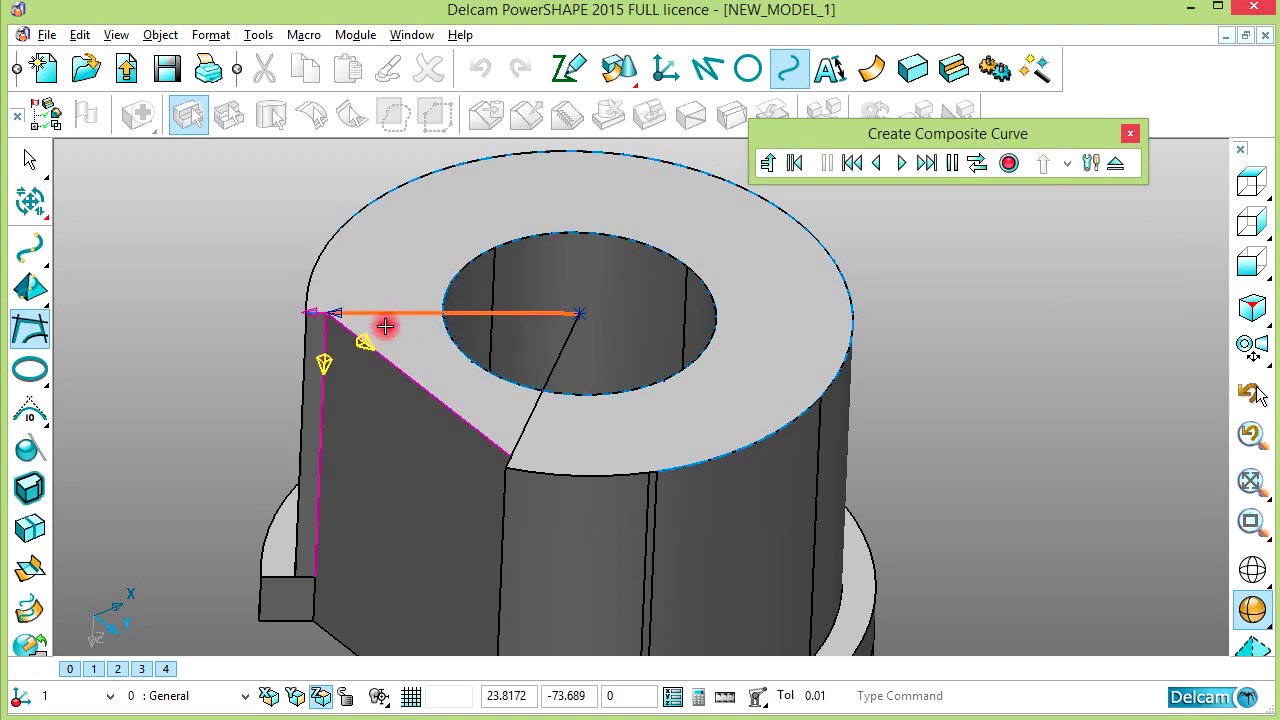
pyautogui.click(373, 346)
pyautogui.click(531, 423)
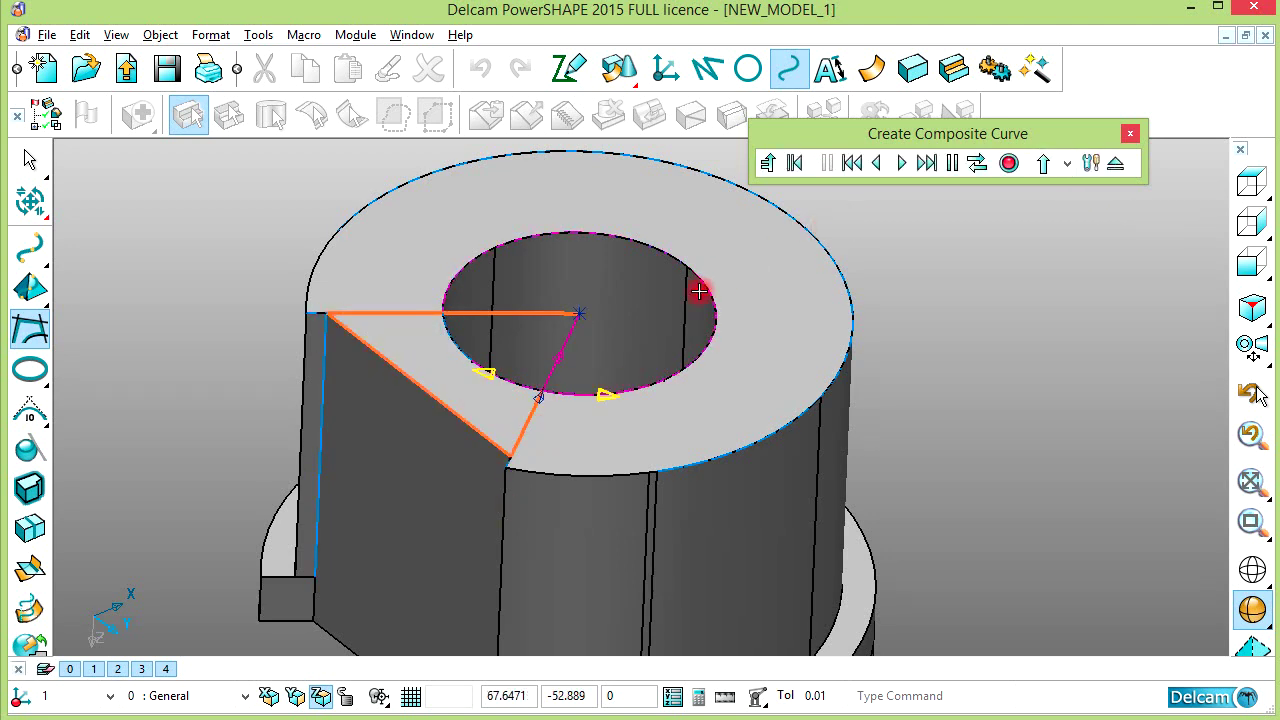
pyautogui.click(1008, 163)
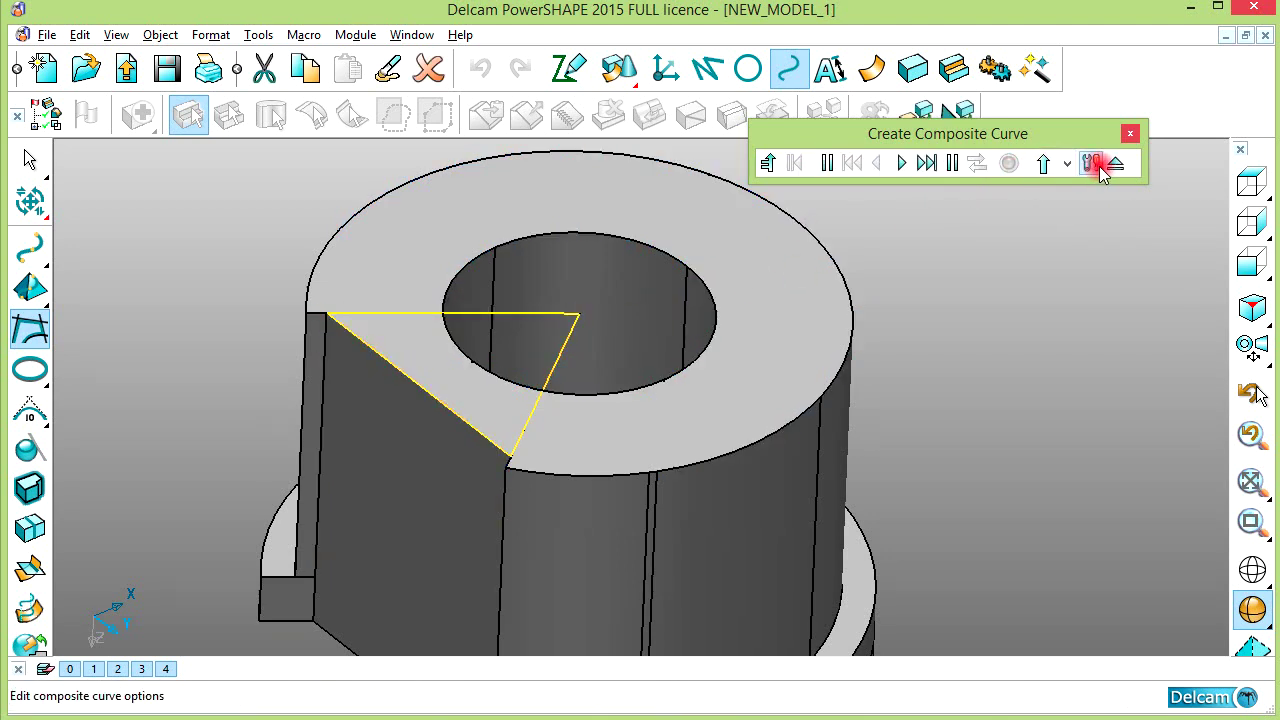
pyautogui.click(1115, 163)
# - Check the reference drawing, extrude the triangular curve down into the body and set the extrusion's length
pyautogui.hotkey('alt', 'Tab')
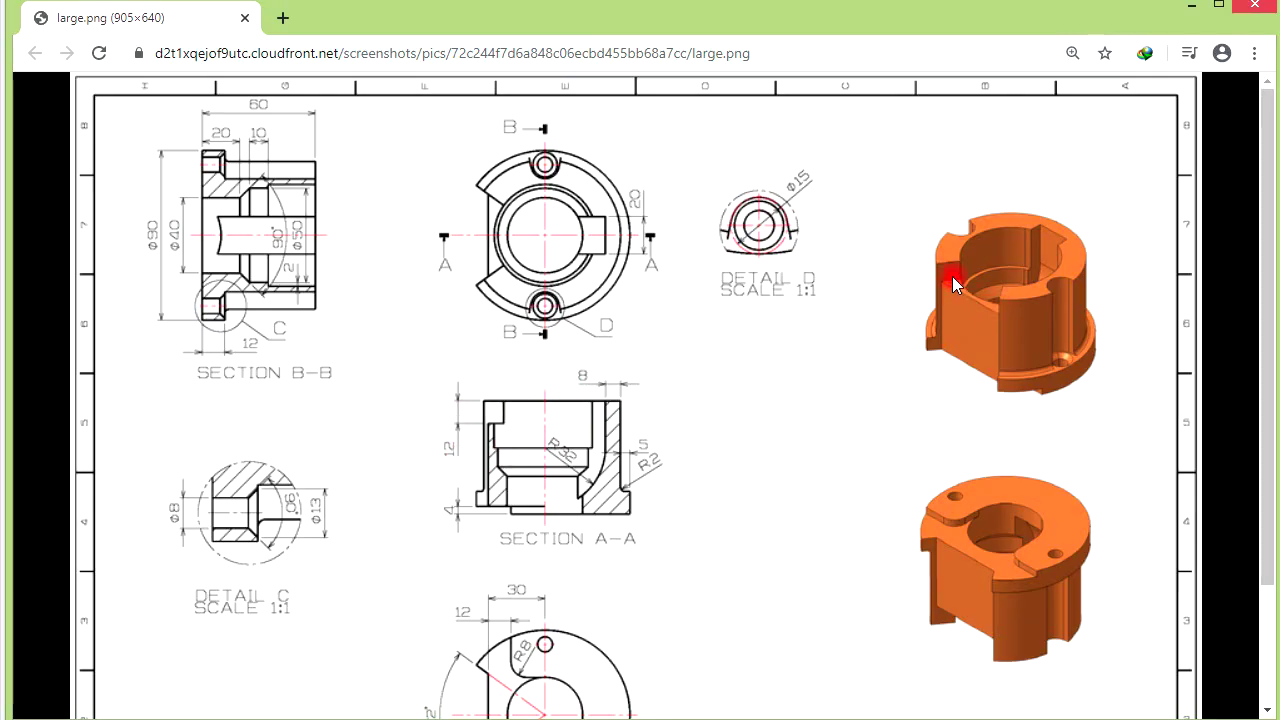
pyautogui.hotkey('alt', 'Tab')
pyautogui.click(912, 68)
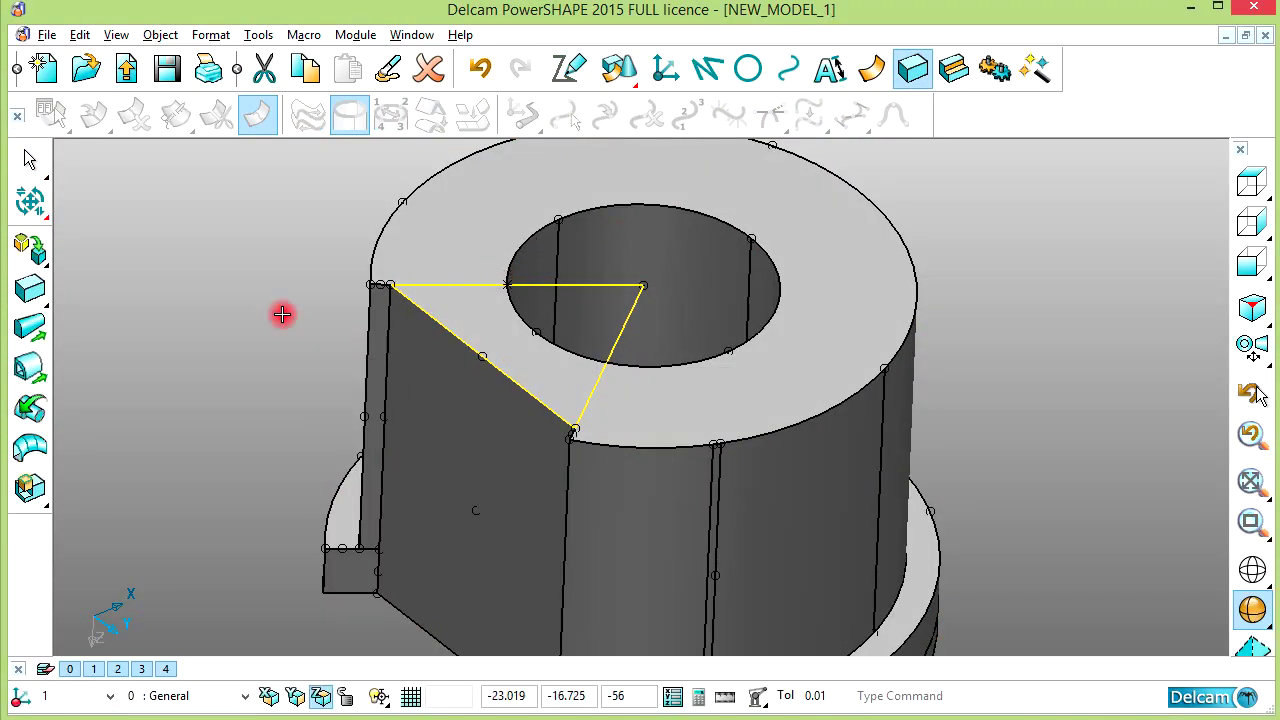
pyautogui.click(48, 330)
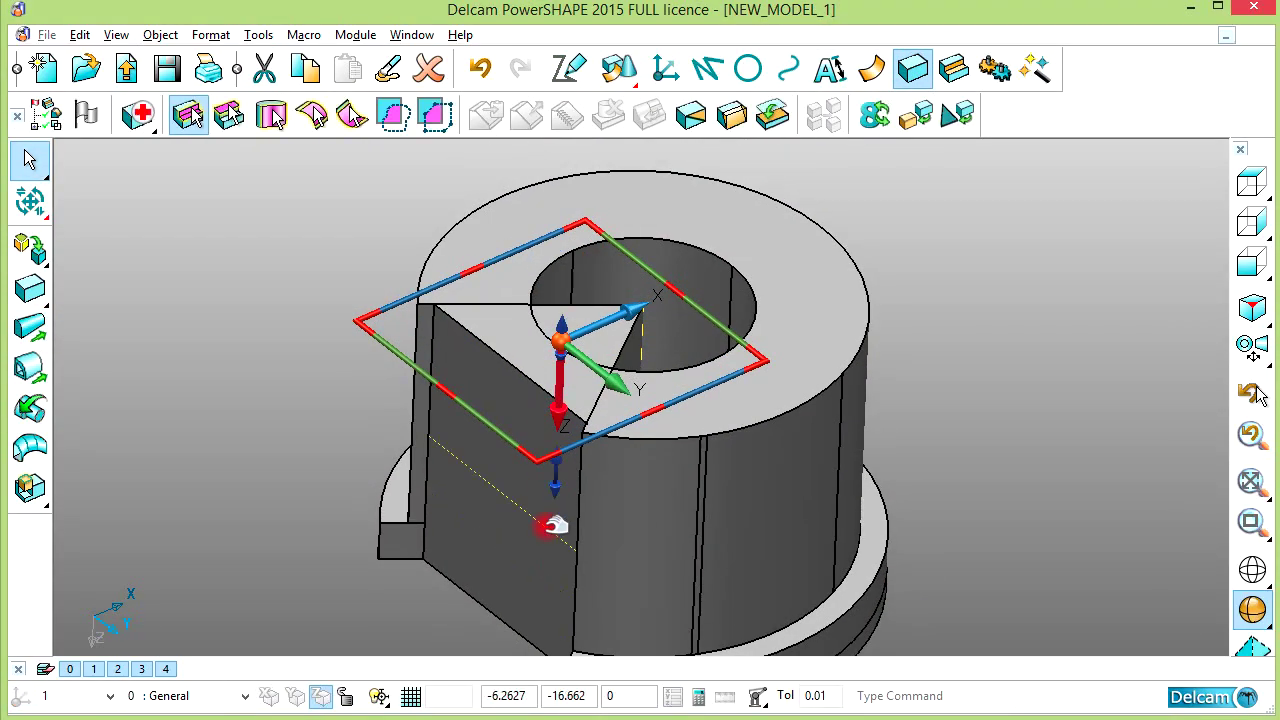
pyautogui.doubleClick(552, 525)
pyautogui.click(424, 360)
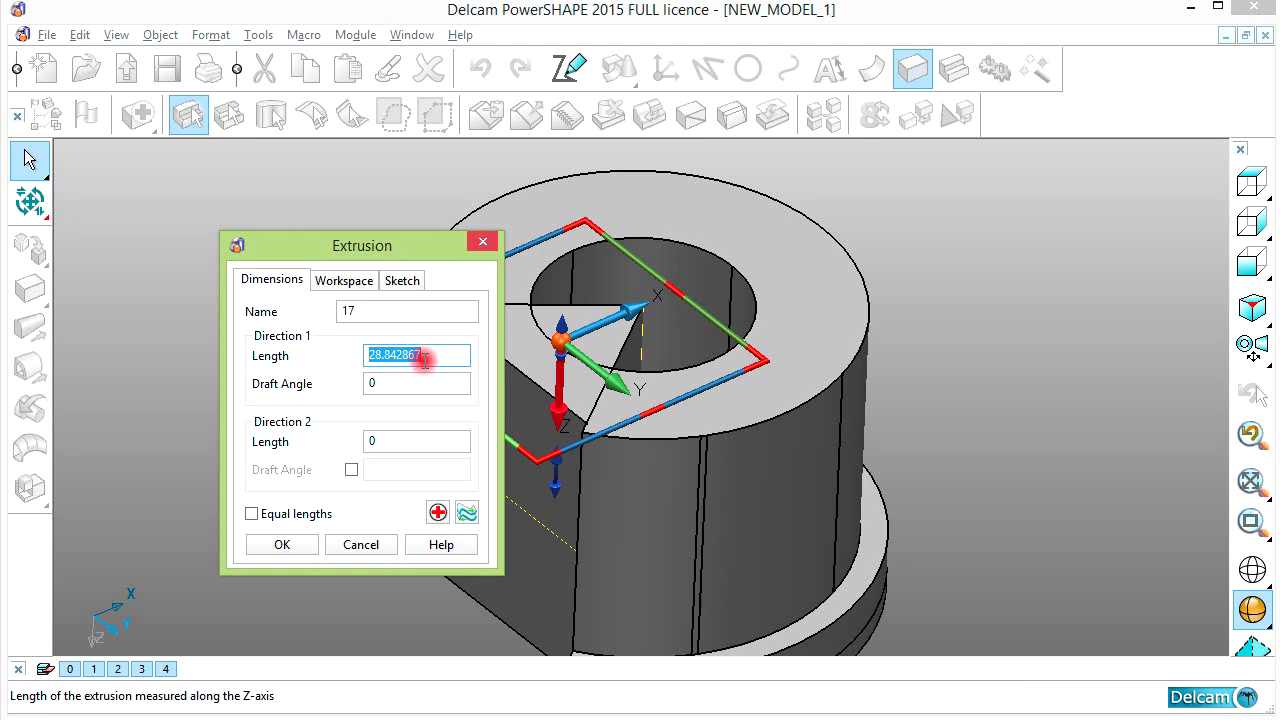
pyautogui.click(290, 544)
# - Subtract the triangular extrusion from the body to cut a recess above the notch
pyautogui.click(940, 66)
pyautogui.click(517, 274)
pyautogui.click(30, 337)
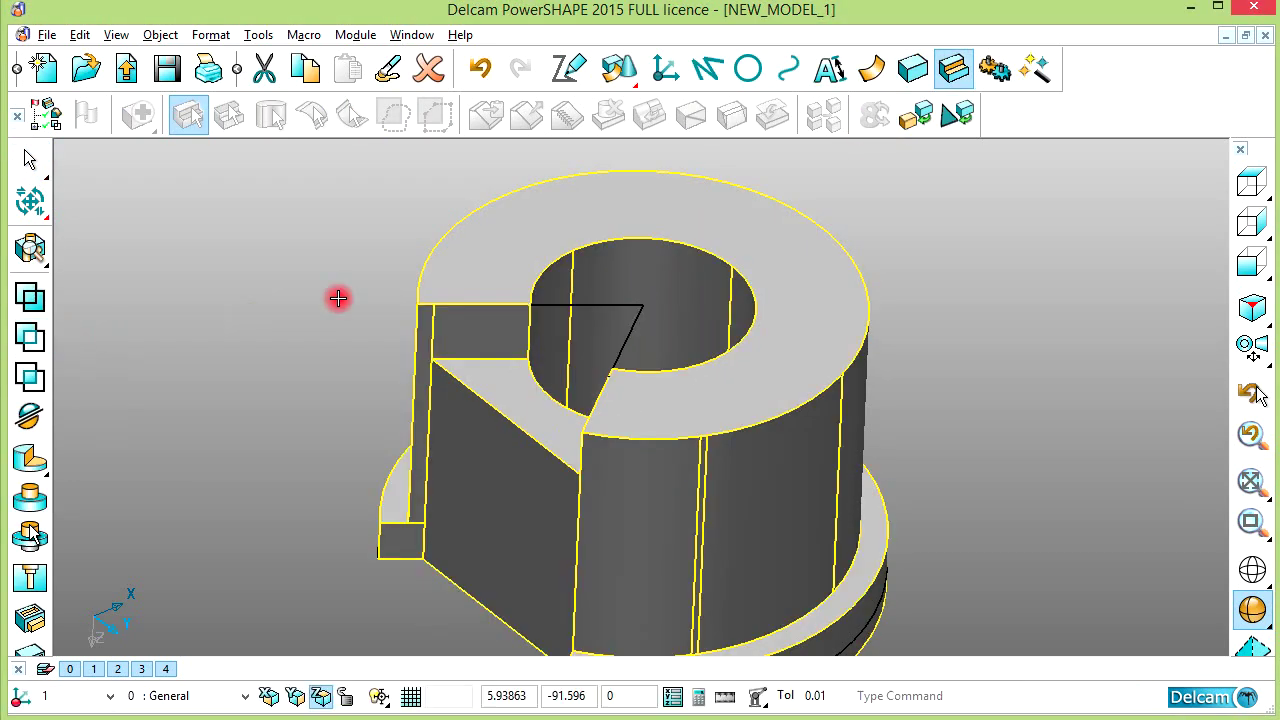
# - Delete the two construction lines that run from the bore centre to the notch corners
pyautogui.click(594, 292)
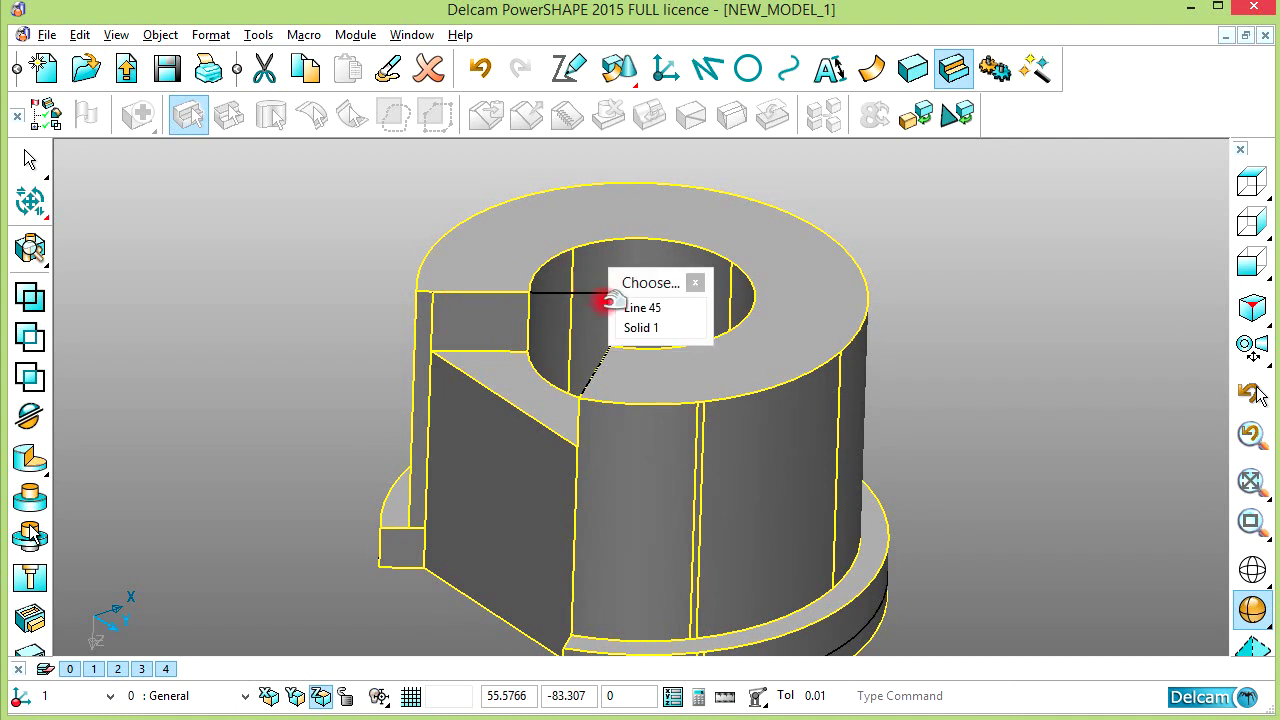
pyautogui.press('Delete')
pyautogui.click(627, 319)
pyautogui.press('Delete')
# - Examine the C-shaped face of the model and the section views in the reference drawing
pyautogui.moveTo(826, 297)
pyautogui.mouseDown(button='middle')
pyautogui.moveTo(714, 426)
pyautogui.moveTo(746, 357)
pyautogui.moveTo(731, 463)
pyautogui.moveTo(577, 337)
pyautogui.moveTo(672, 412)
pyautogui.moveTo(757, 409)
pyautogui.moveTo(651, 266)
pyautogui.moveTo(650, 342)
pyautogui.moveTo(631, 328)
pyautogui.mouseUp(button='middle')
pyautogui.scroll(2, 651, 300)
pyautogui.hotkey('alt', 'Tab')
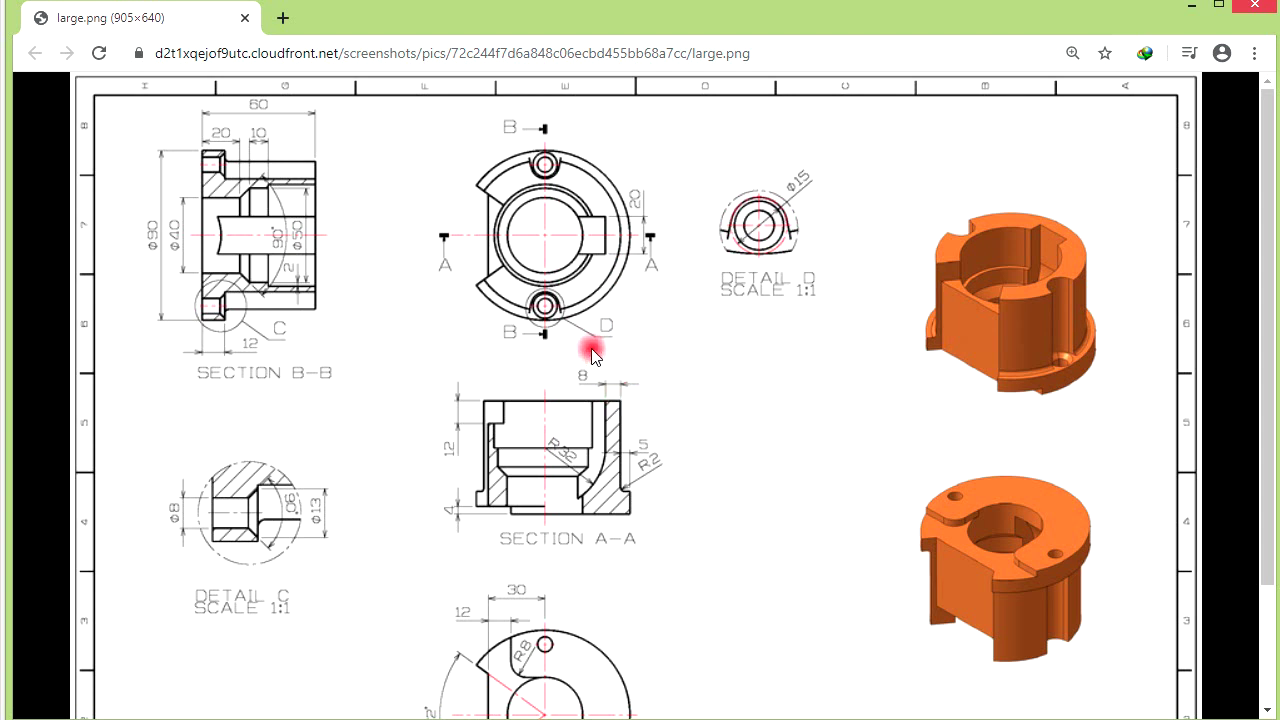
pyautogui.hotkey('alt', 'Tab')
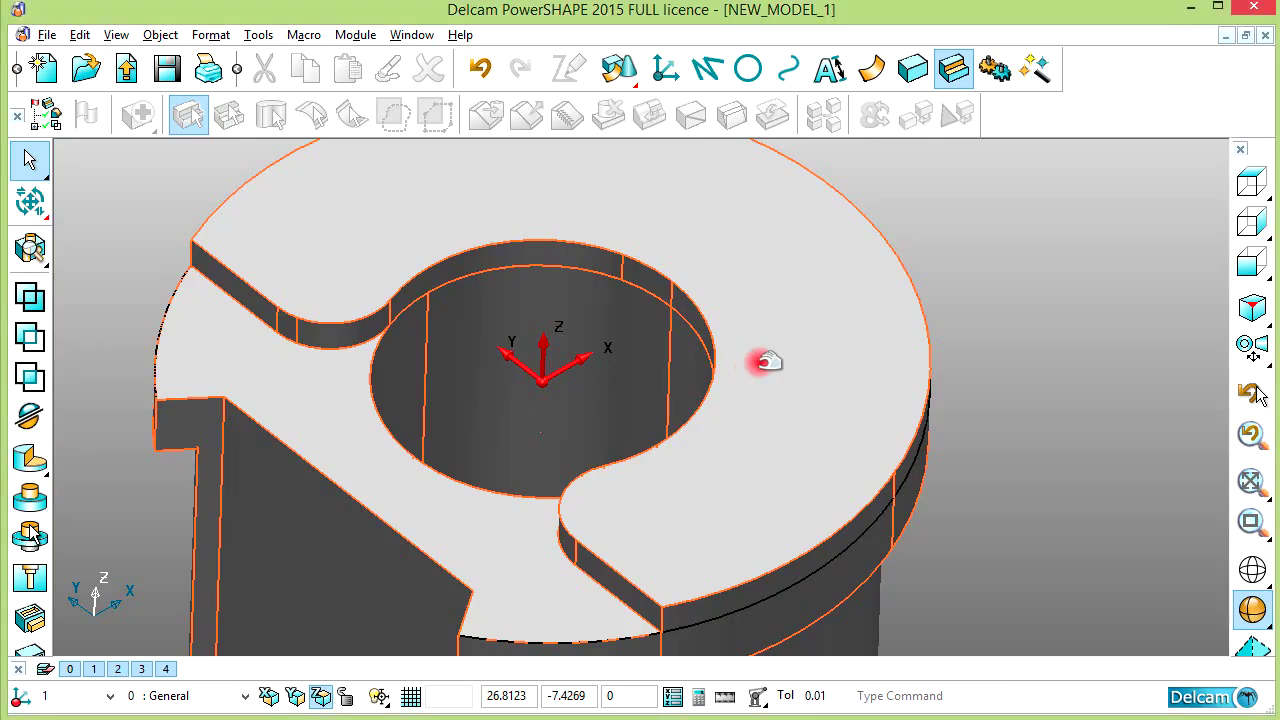
pyautogui.keyDown('shift'); pyautogui.moveTo(736, 299); pyautogui.dragTo(713, 329, button='middle'); pyautogui.keyUp('shift')
pyautogui.click(707, 69)
pyautogui.rightClick(966, 238)
pyautogui.click(997, 246)
pyautogui.keyDown('shift'); pyautogui.moveTo(704, 424); pyautogui.dragTo(760, 380, button='middle'); pyautogui.keyUp('shift')
pyautogui.scroll(-2, 680, 361)
pyautogui.keyDown('shift'); pyautogui.moveTo(678, 361); pyautogui.dragTo(647, 389, button='middle'); pyautogui.keyUp('shift')
pyautogui.scroll(1, 673, 391)
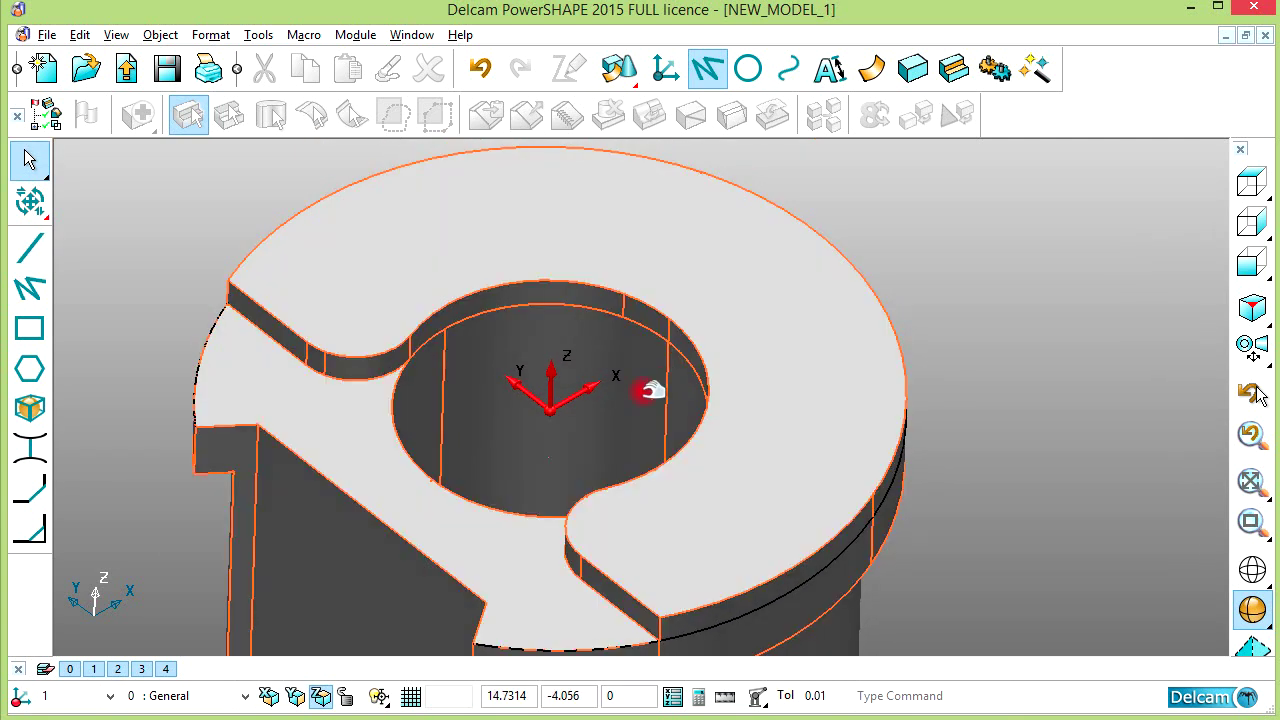
# - Move the workplane up along Z to the level of the C-shaped face's outer surface
pyautogui.click(545, 402)
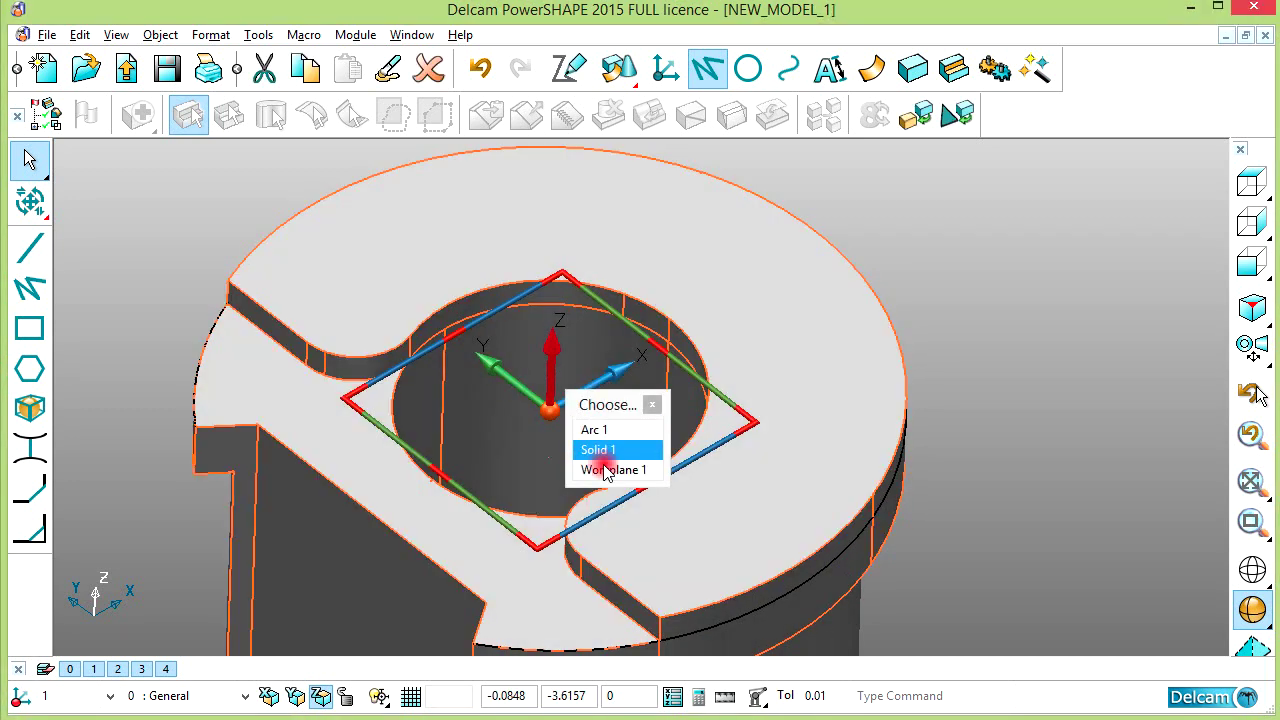
pyautogui.click(622, 472)
pyautogui.click(29, 201)
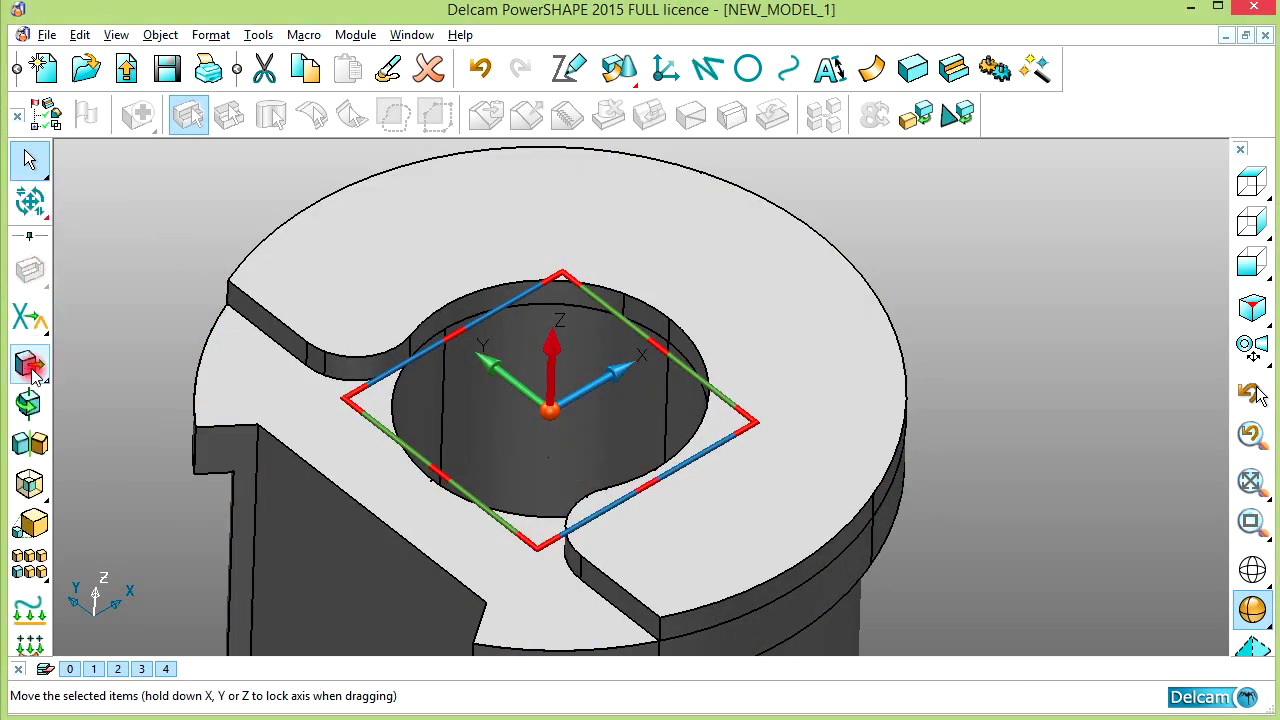
pyautogui.click(29, 363)
pyautogui.click(945, 587)
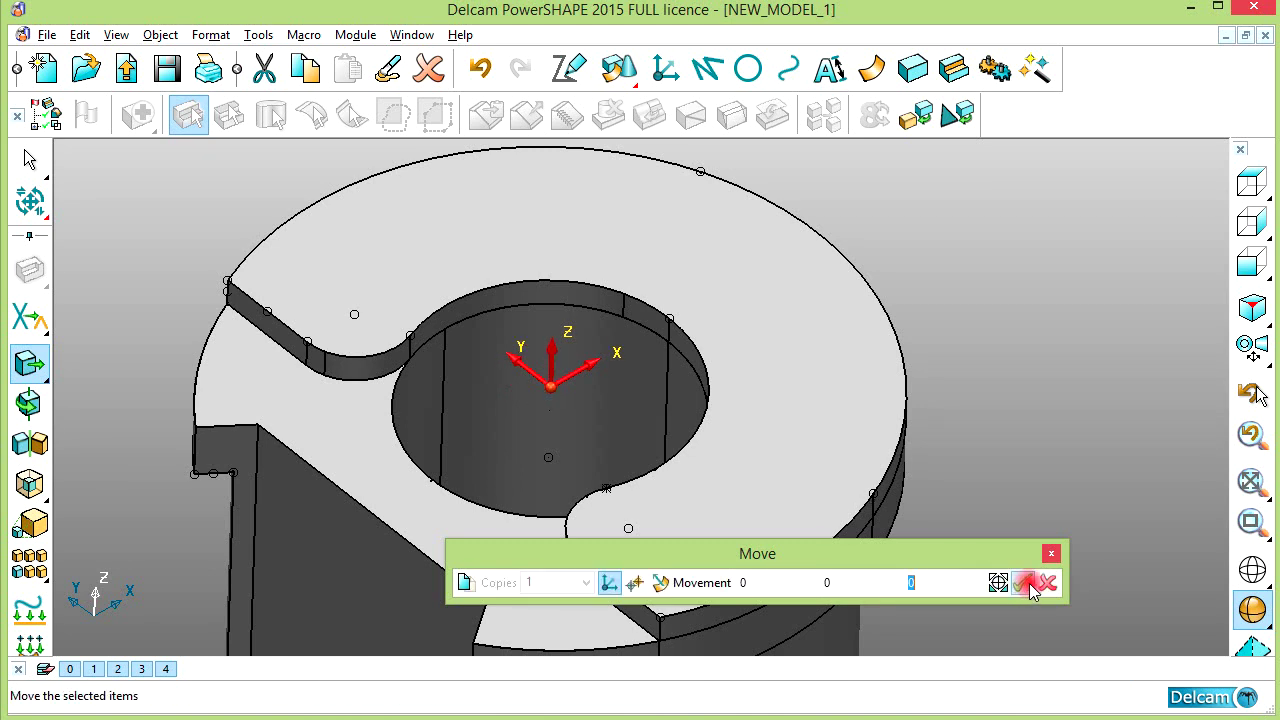
pyautogui.press('Escape')
# - Draw a line from the workplane origin along the X axis, extending past the C-shaped face's outer rim
pyautogui.click(707, 68)
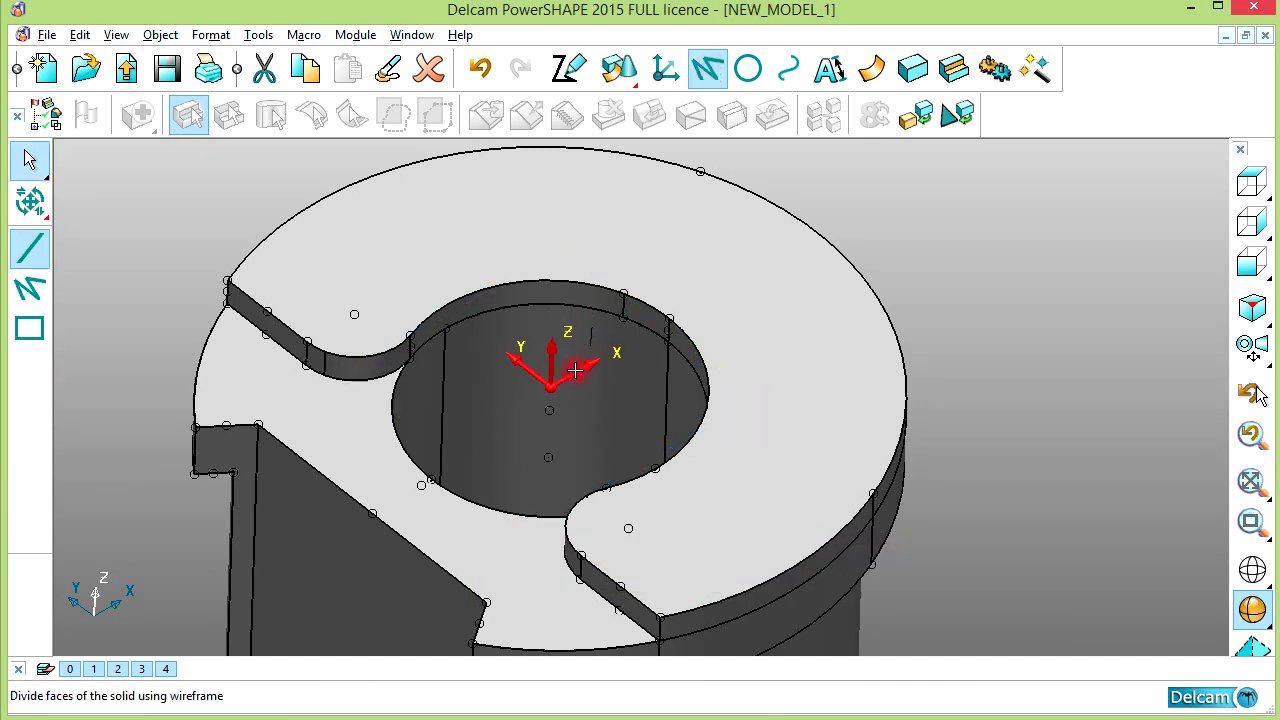
pyautogui.click(556, 381)
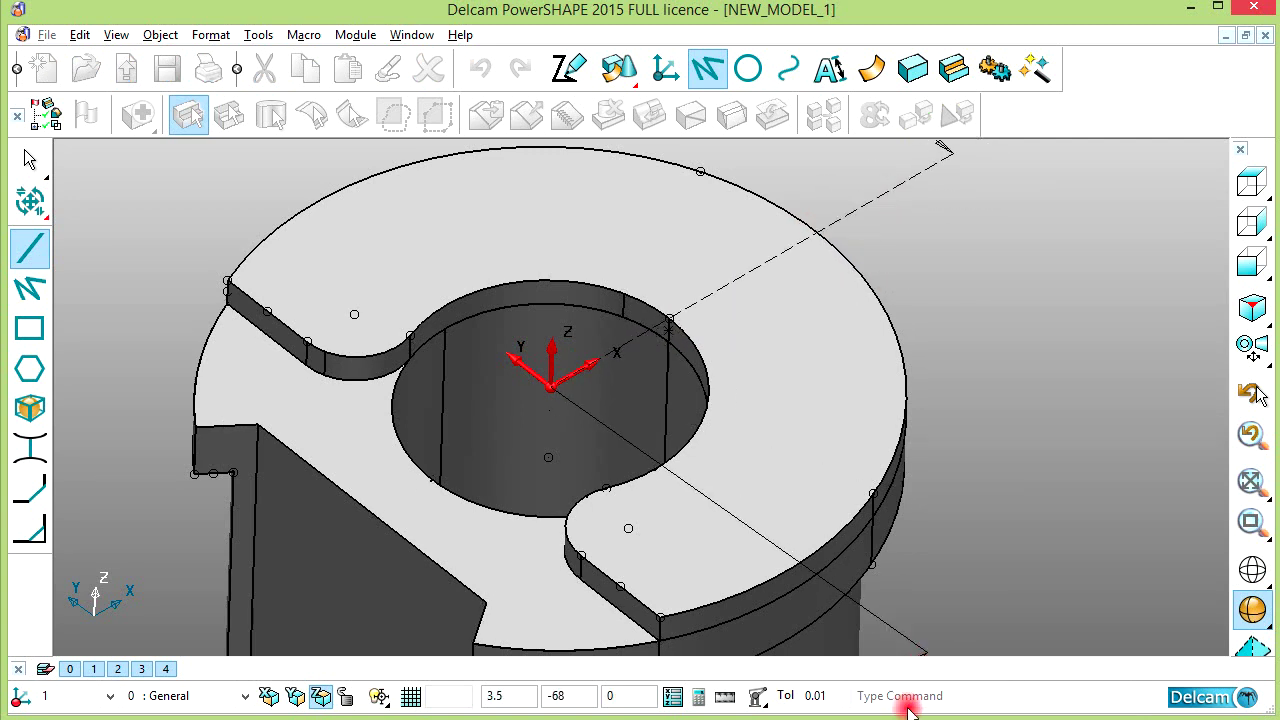
pyautogui.press('Return')
pyautogui.rightClick(962, 262)
pyautogui.click(980, 273)
# - Create a composite curve along the outer rim of the C-shaped face
pyautogui.moveTo(643, 380); pyautogui.dragTo(836, 300, button='middle')
pyautogui.click(818, 116)
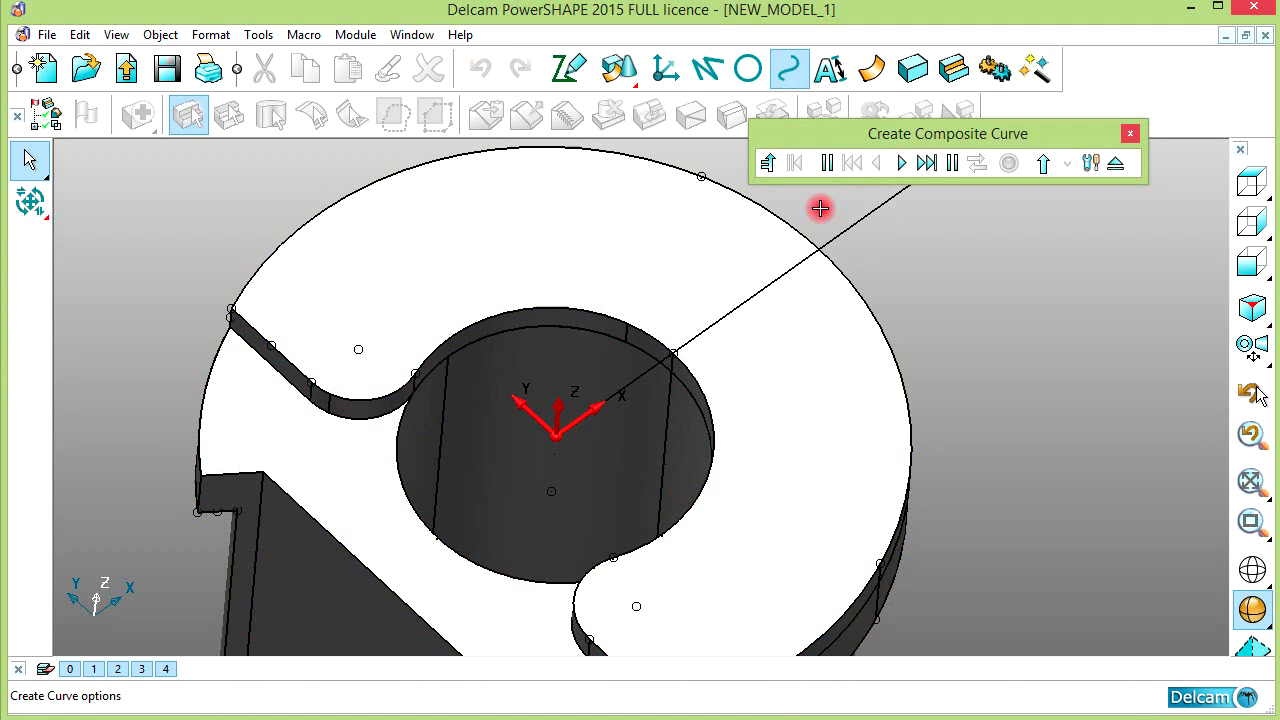
pyautogui.click(794, 294)
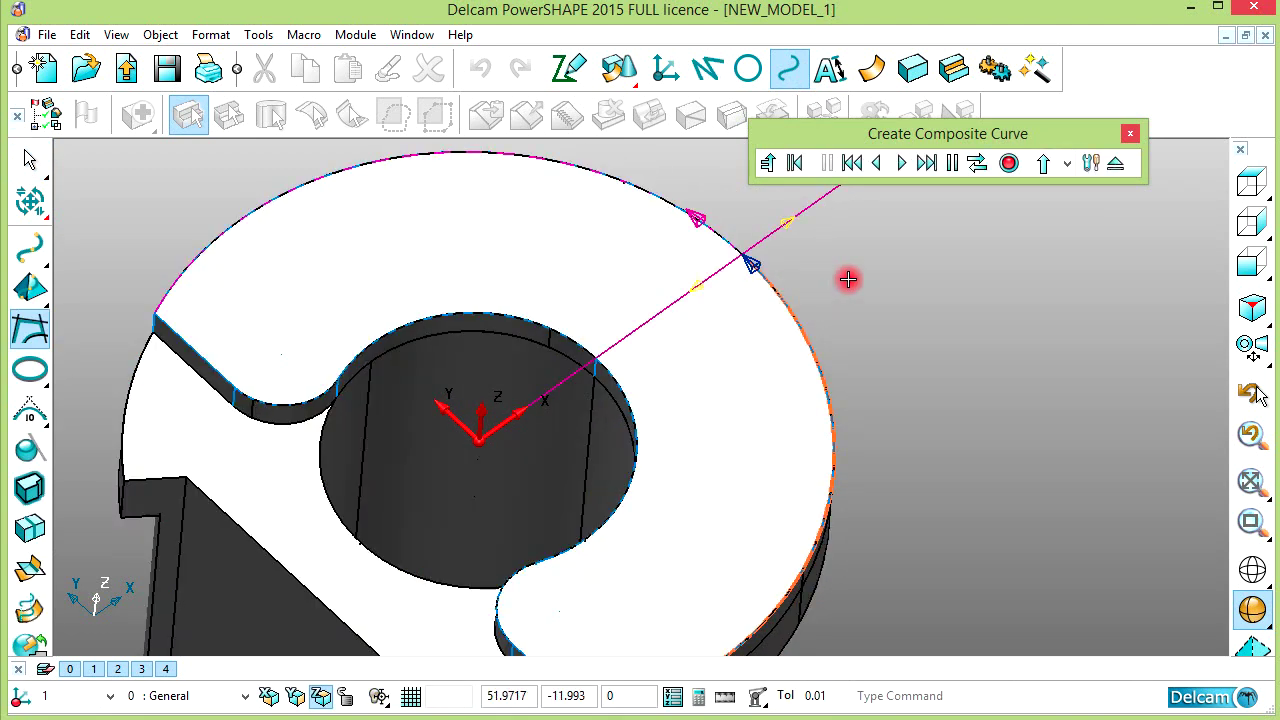
pyautogui.click(695, 221)
pyautogui.click(1008, 163)
pyautogui.click(1115, 163)
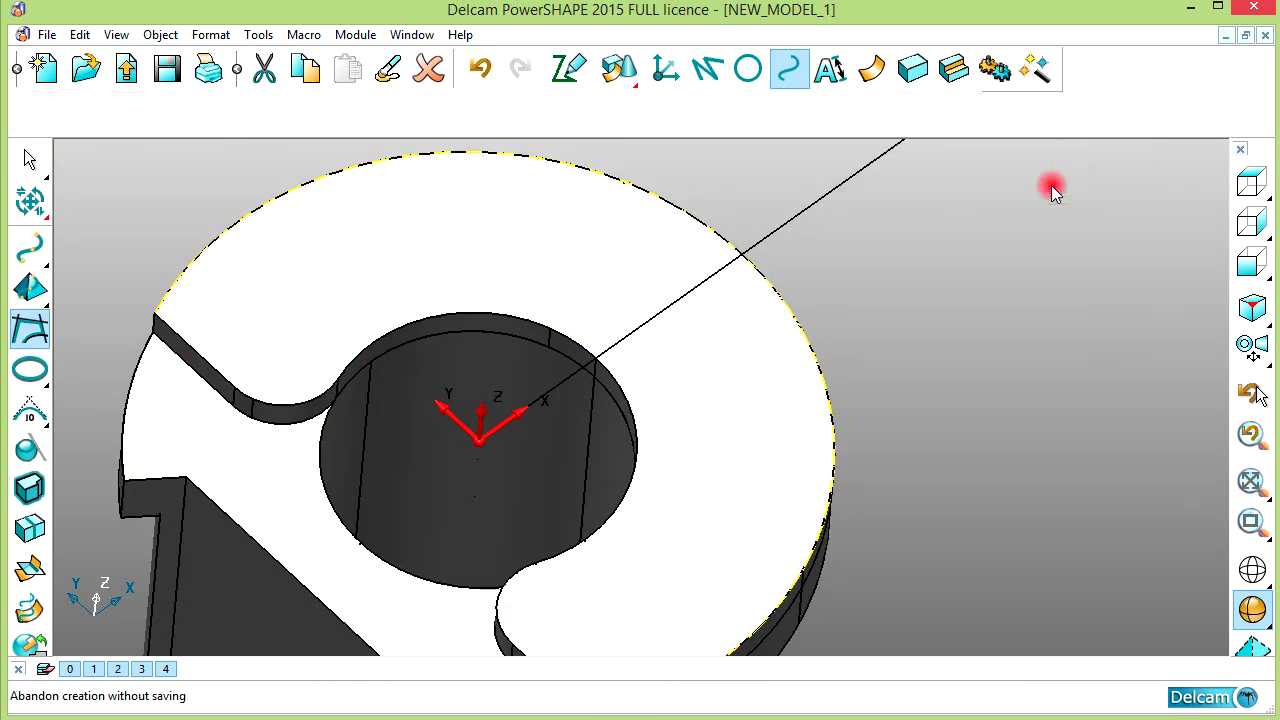
# - Create a composite curve along the bore edge of the C-shaped face
pyautogui.click(557, 328)
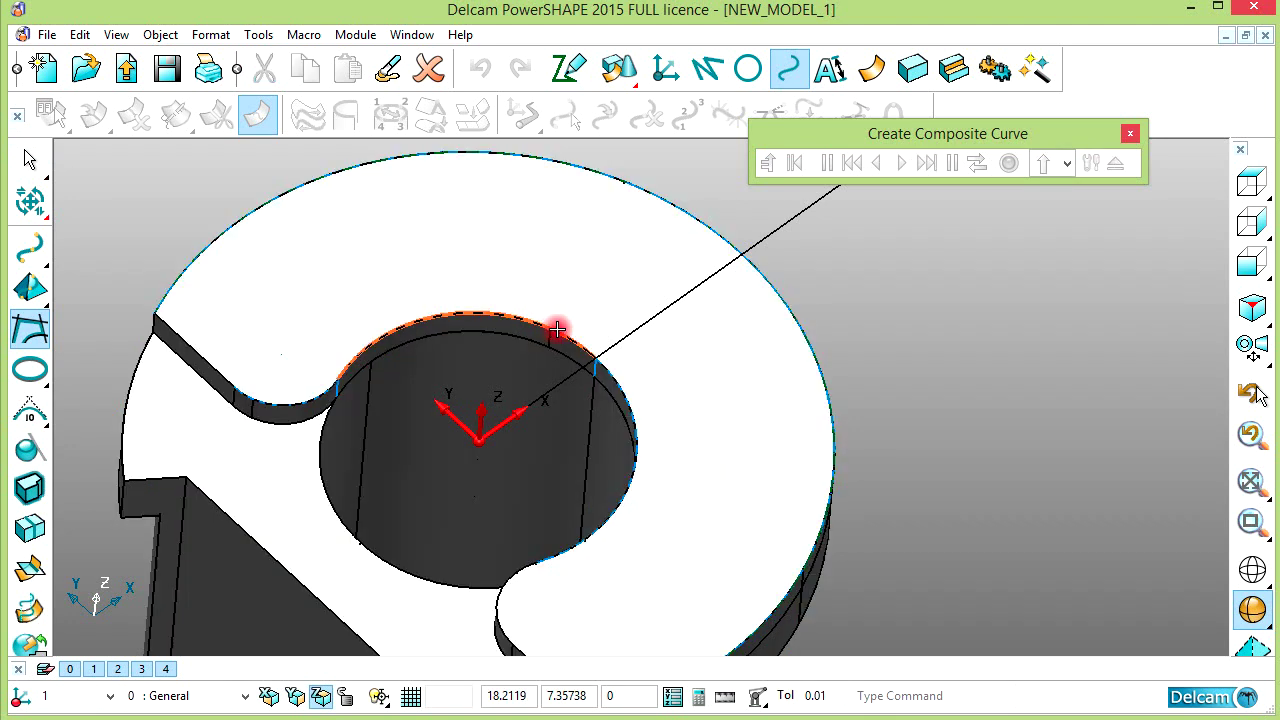
pyautogui.click(634, 391)
pyautogui.click(1009, 163)
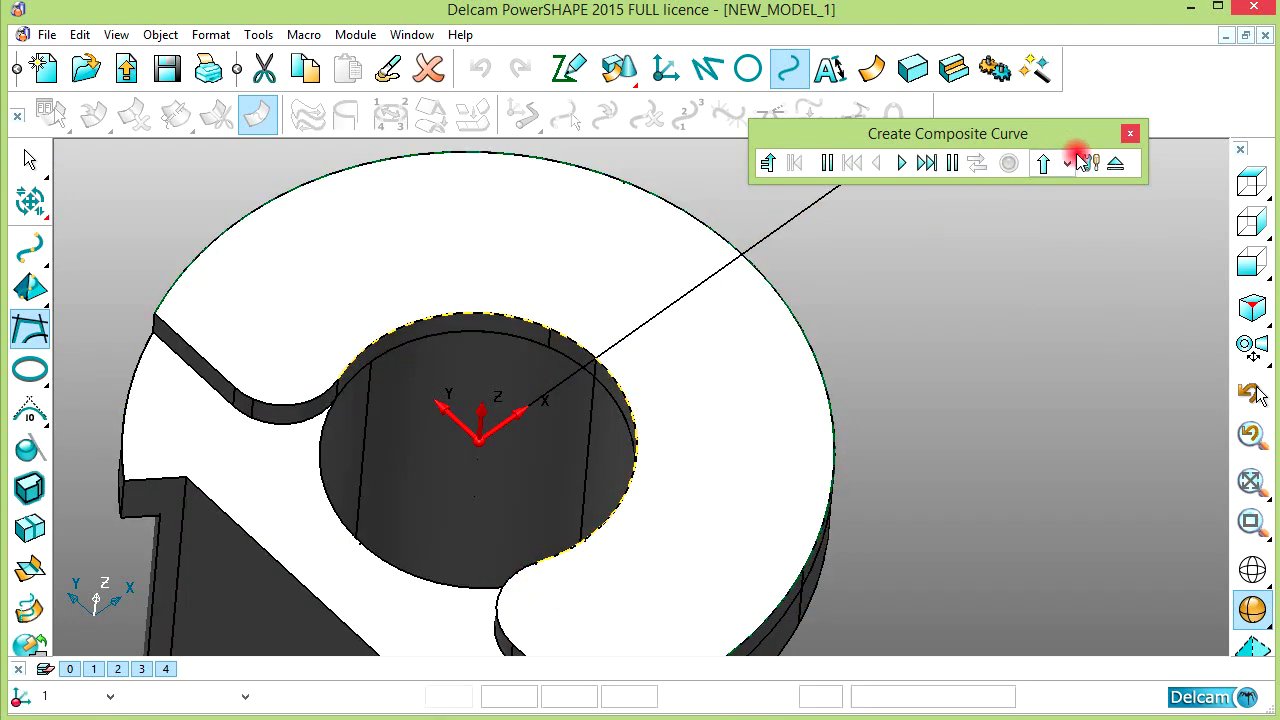
pyautogui.click(1117, 165)
# - Trim the X-axis line at the bore edge and the outer rim, leaving only the segment between them
pyautogui.moveTo(852, 310); pyautogui.dragTo(732, 306, button='middle')
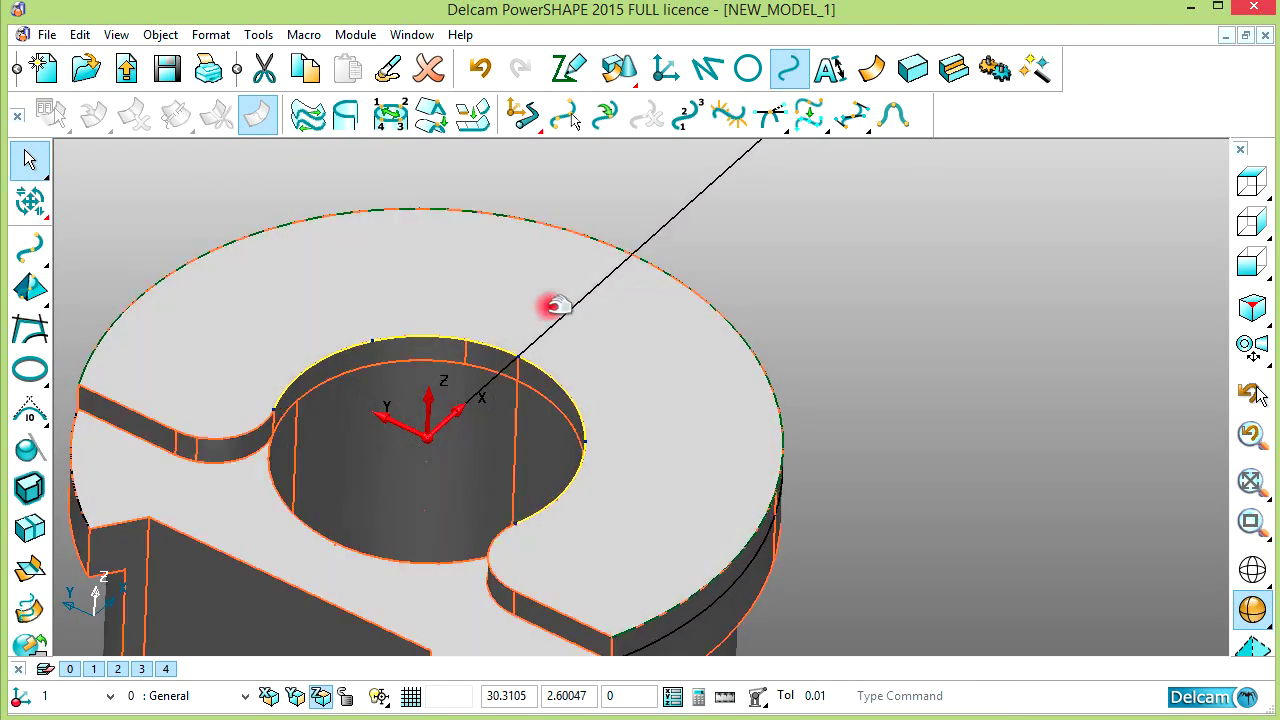
pyautogui.scroll(3, 550, 306)
pyautogui.click(30, 200)
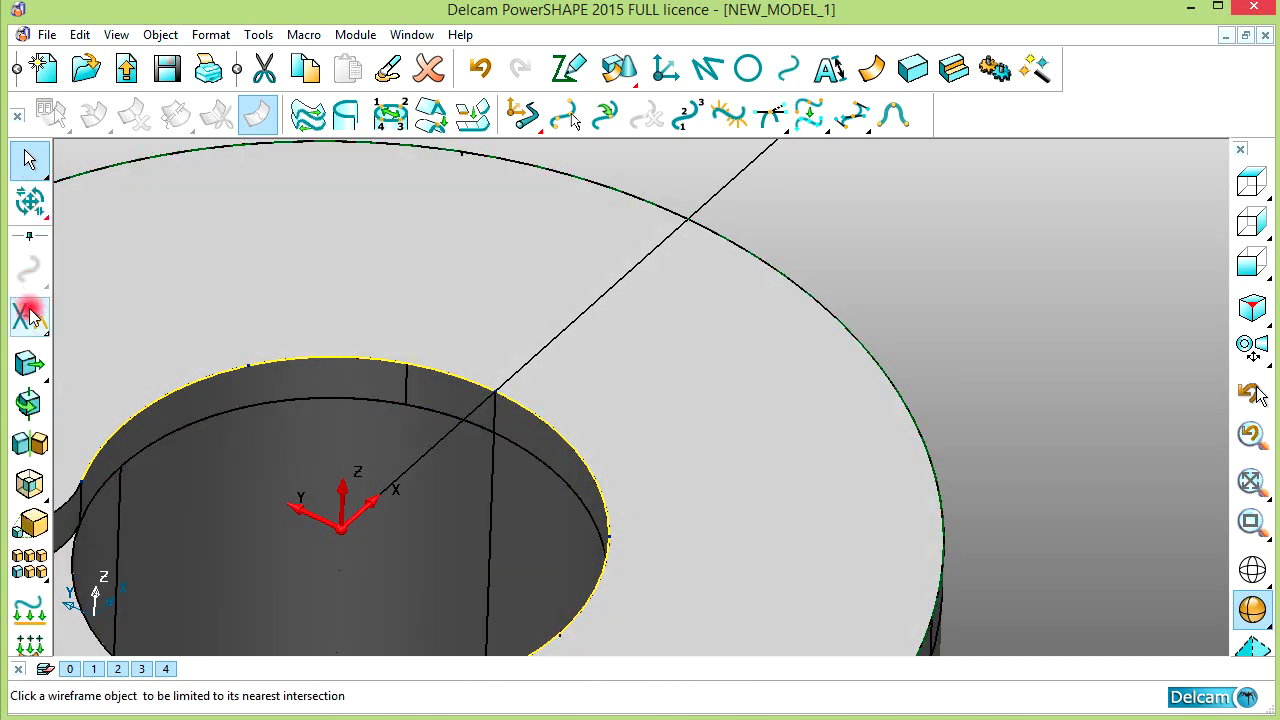
pyautogui.click(29, 312)
pyautogui.click(482, 416)
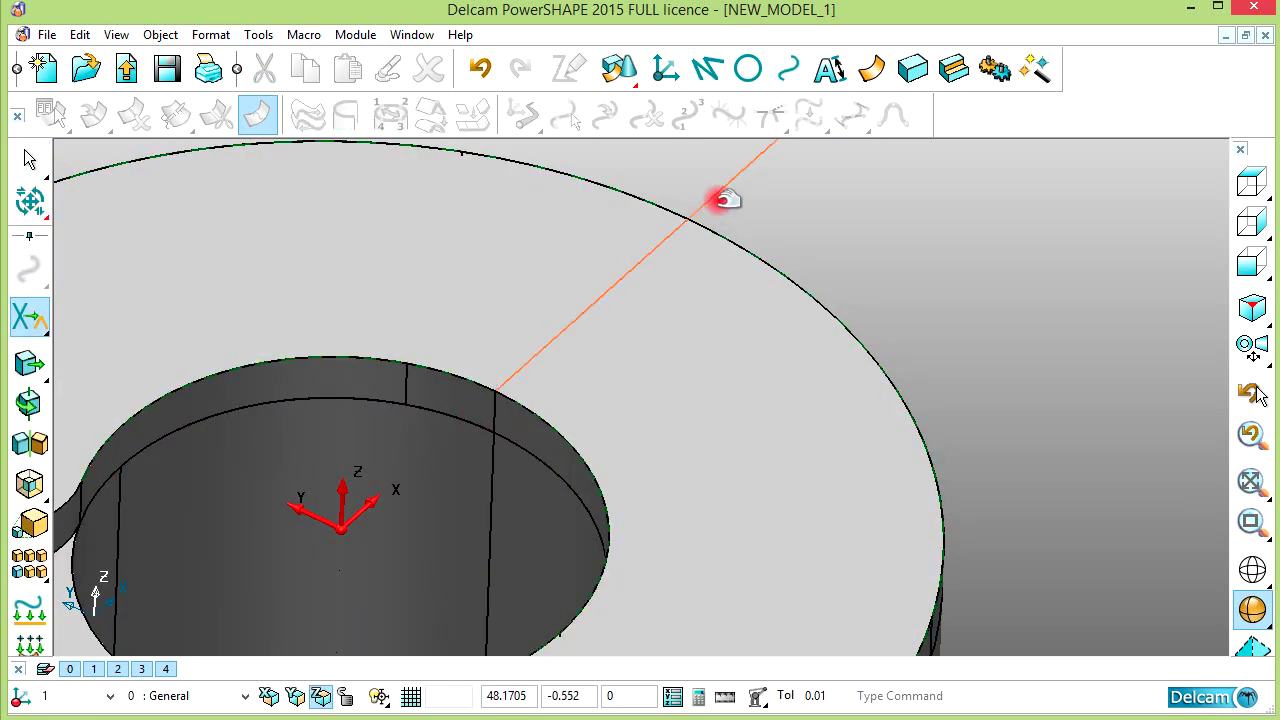
pyautogui.rightClick(808, 230)
# - Reverse the trimmed line to start at the outer rim and set its length to 8 mm
pyautogui.click(650, 258)
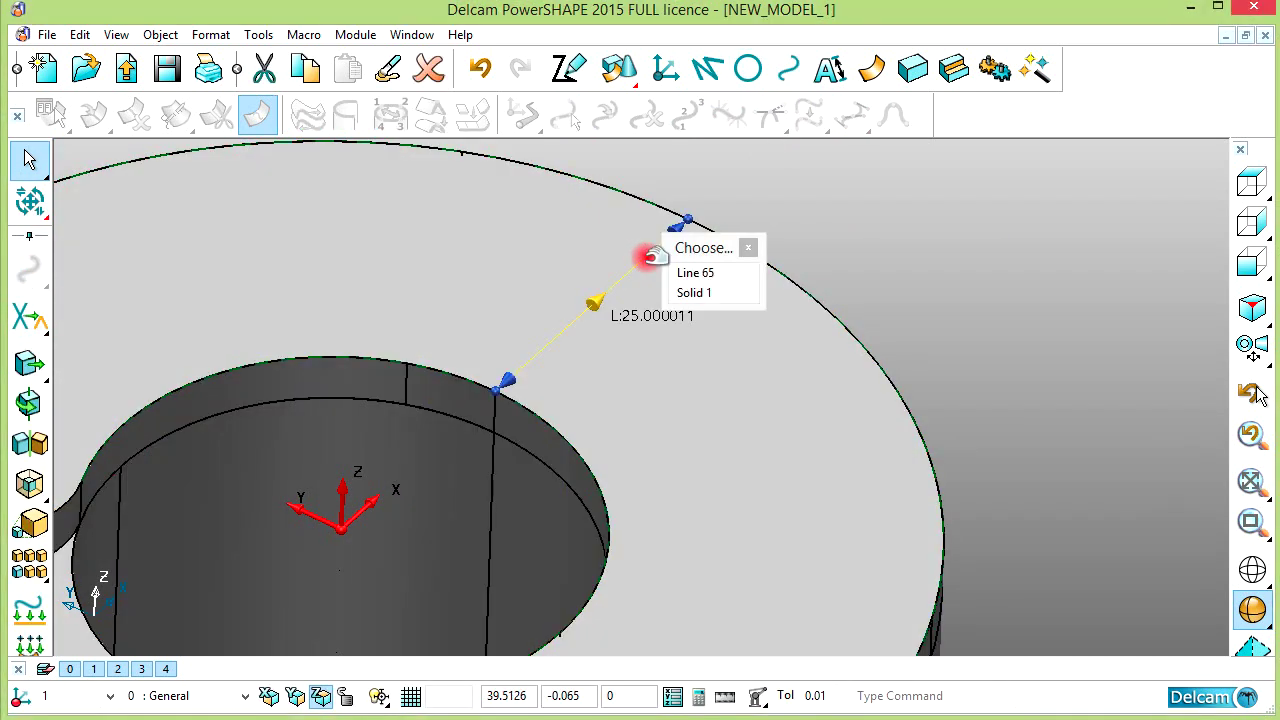
pyautogui.doubleClick(595, 300)
pyautogui.click(1146, 314)
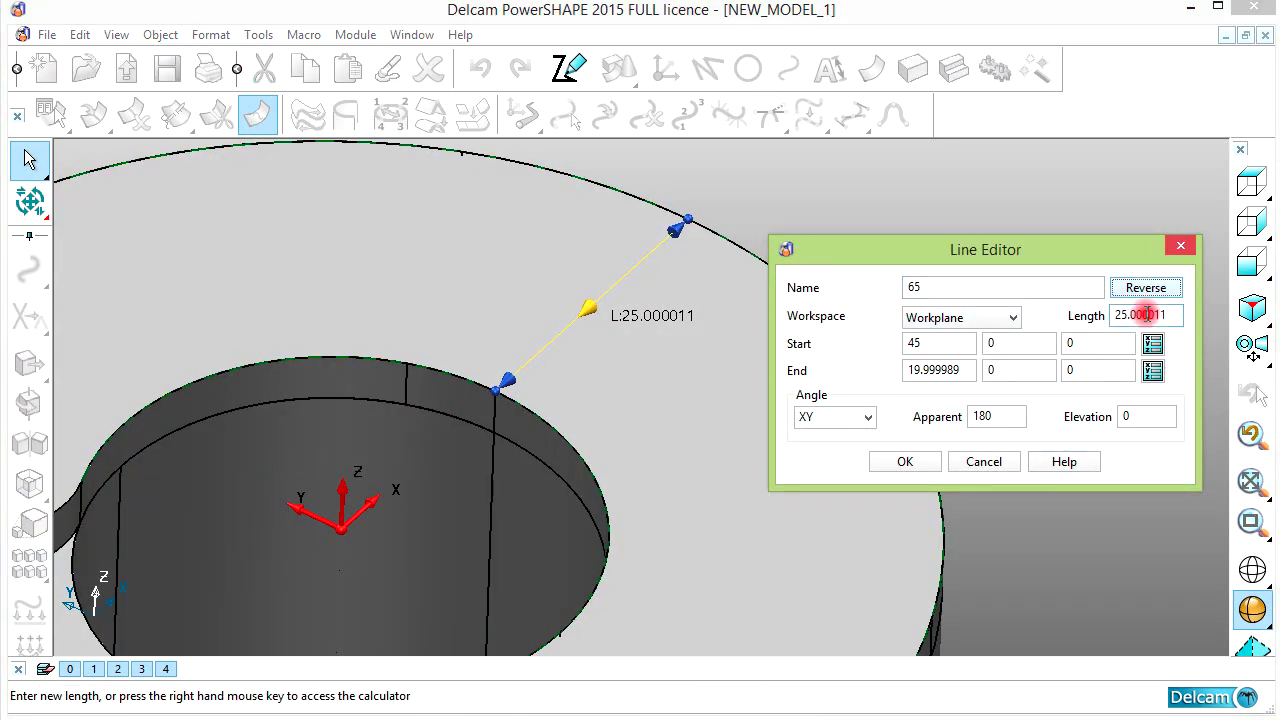
pyautogui.write('8')
pyautogui.click(897, 461)
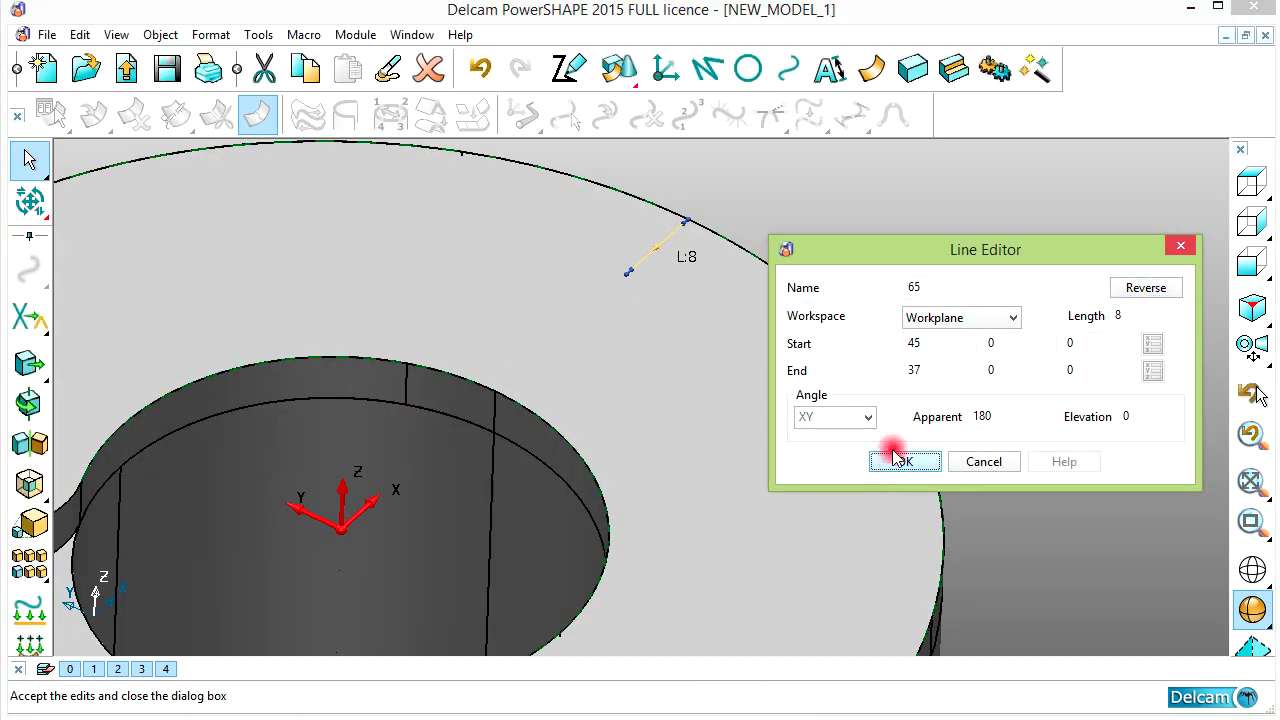
# - Draw a perpendicular line about 9.5 mm long in the negative Y direction from the 8 mm line's inner end
pyautogui.moveTo(811, 273); pyautogui.dragTo(737, 226, button='middle')
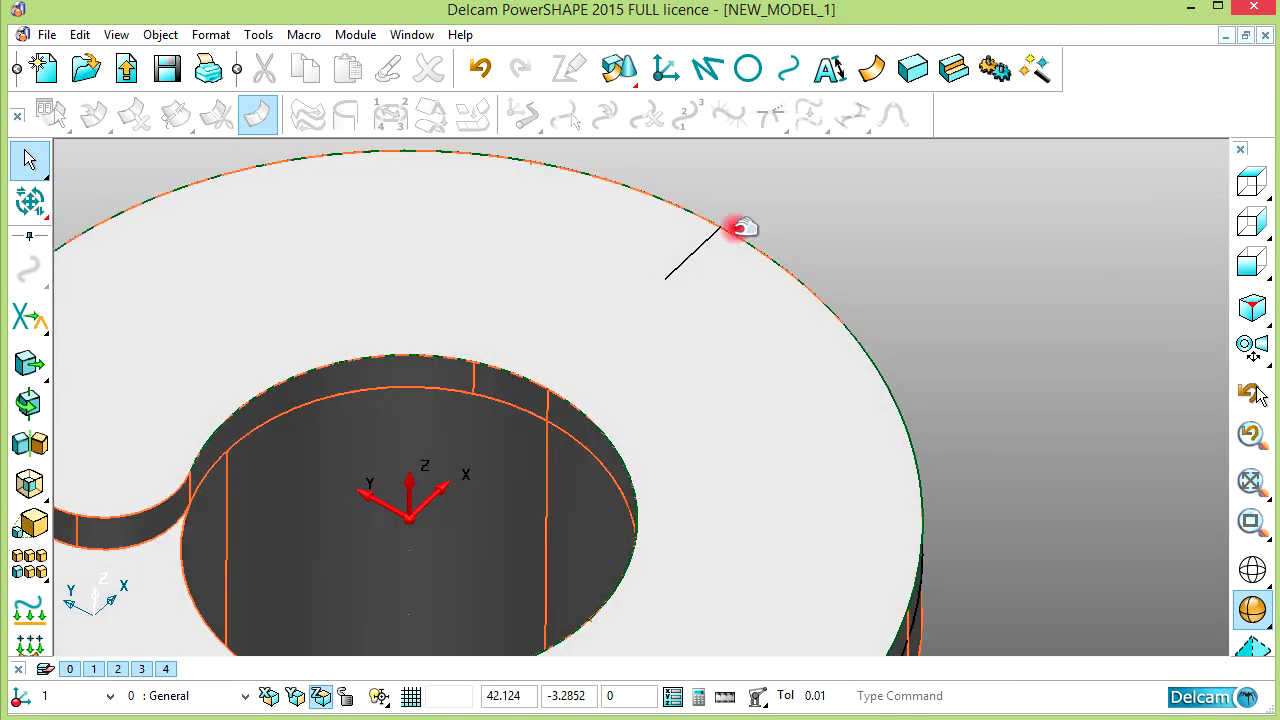
pyautogui.click(707, 72)
pyautogui.click(668, 280)
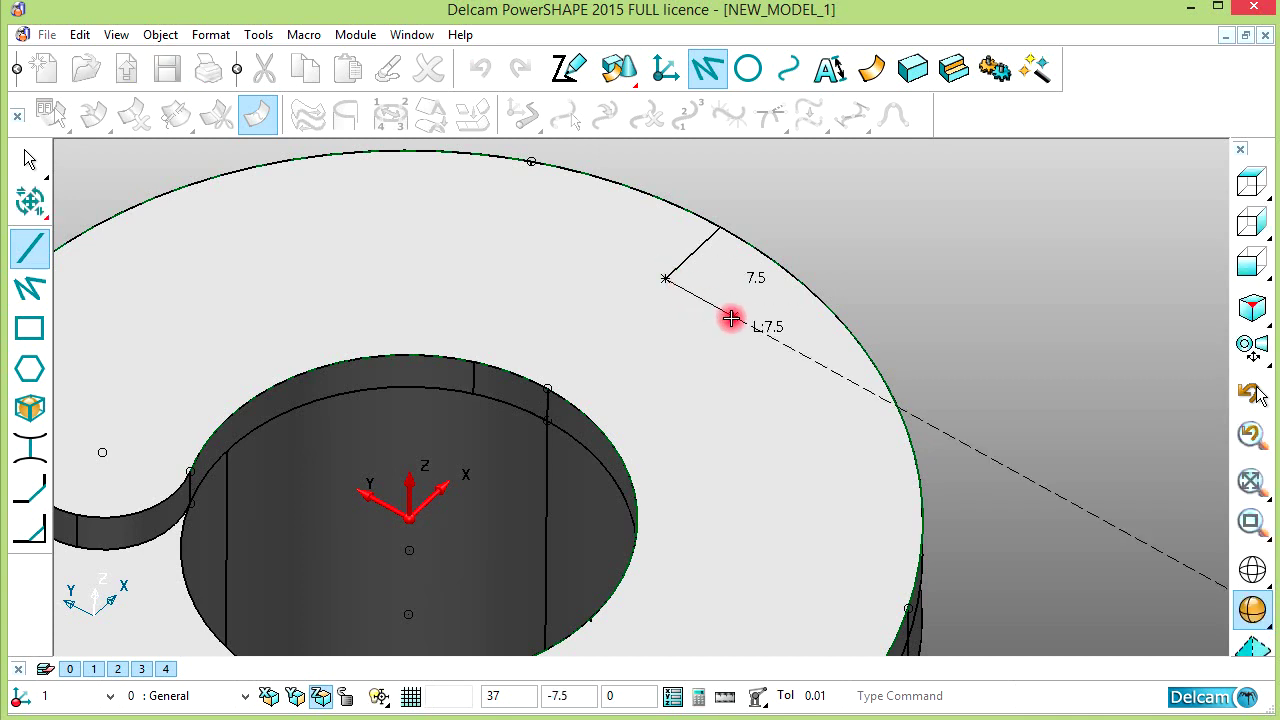
pyautogui.click(751, 324)
pyautogui.press('Escape')
pyautogui.scroll(2, 766, 317)
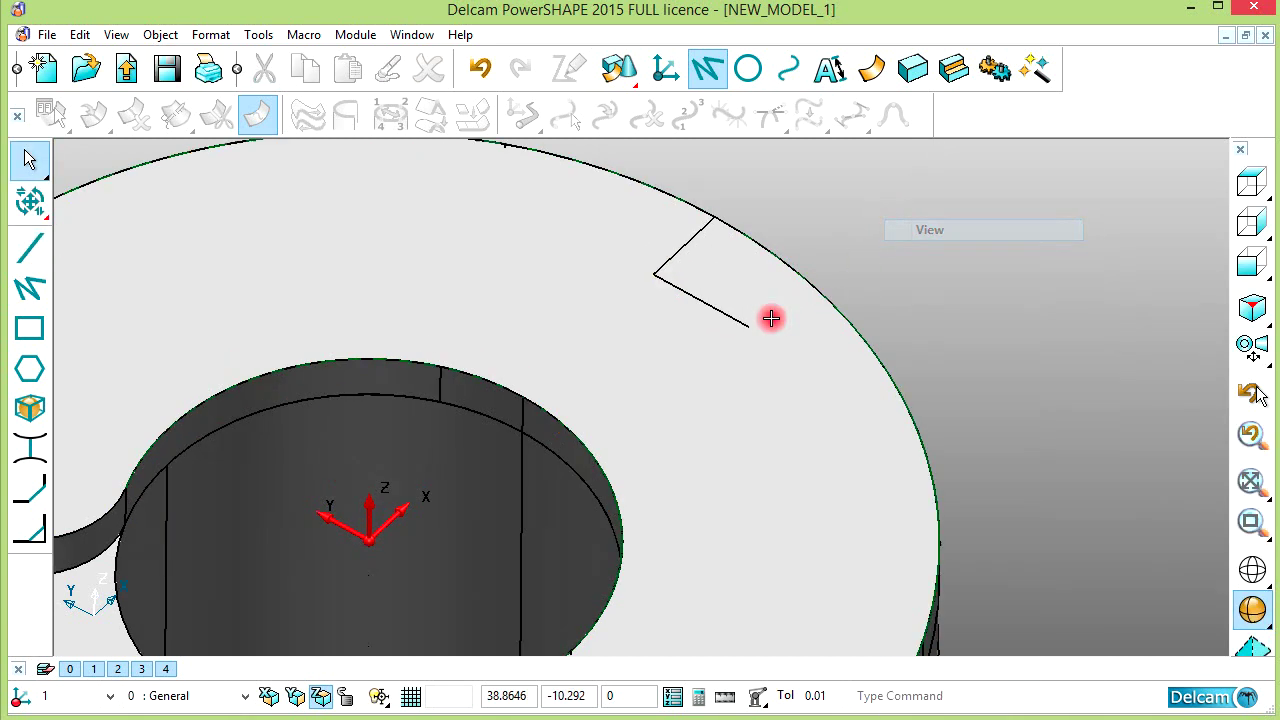
# - Set the perpendicular line's length to 10 mm, reverse it and lengthen it to 20 mm, centred on the X axis
pyautogui.doubleClick(728, 312)
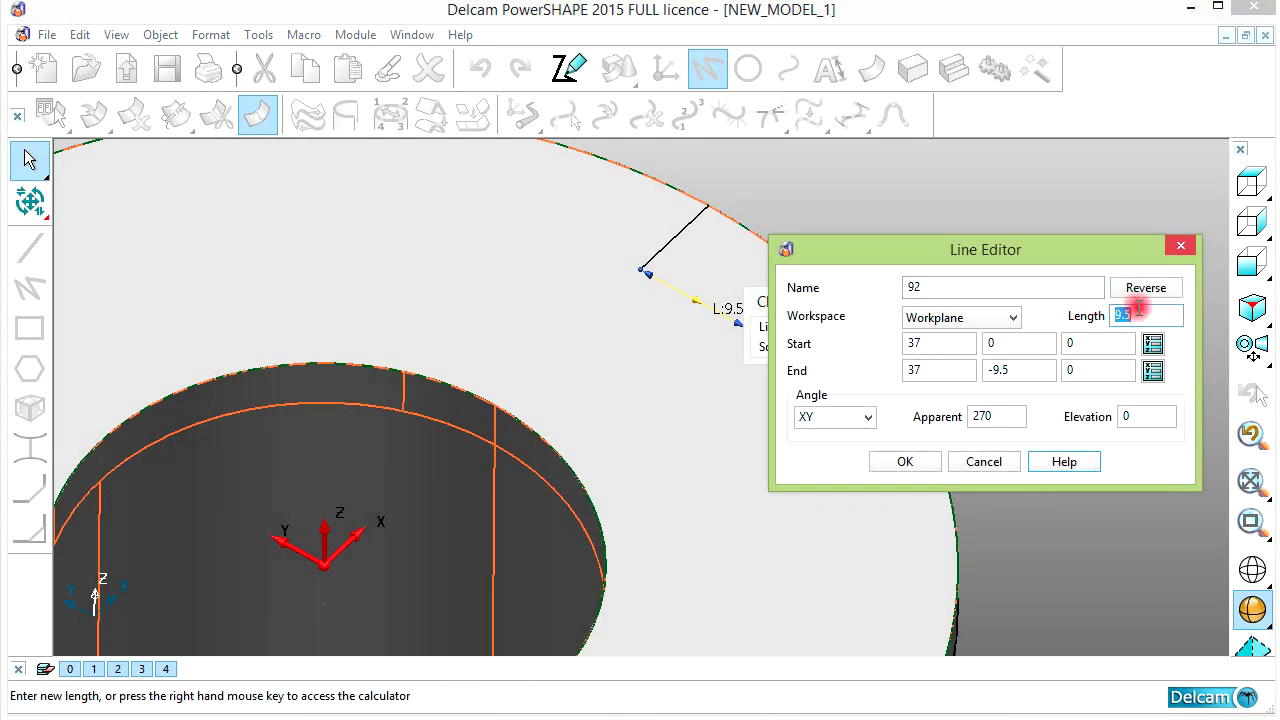
pyautogui.write('10')
pyautogui.press('Return')
pyautogui.click(1143, 288)
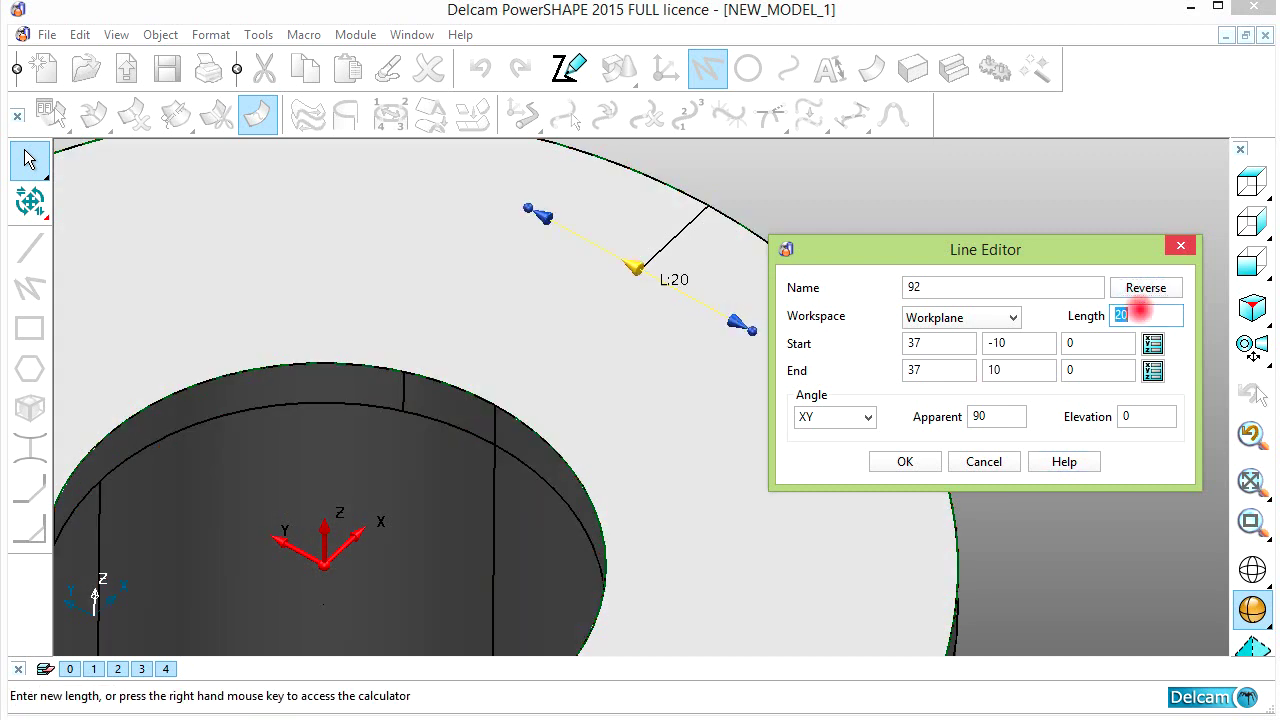
pyautogui.click(900, 462)
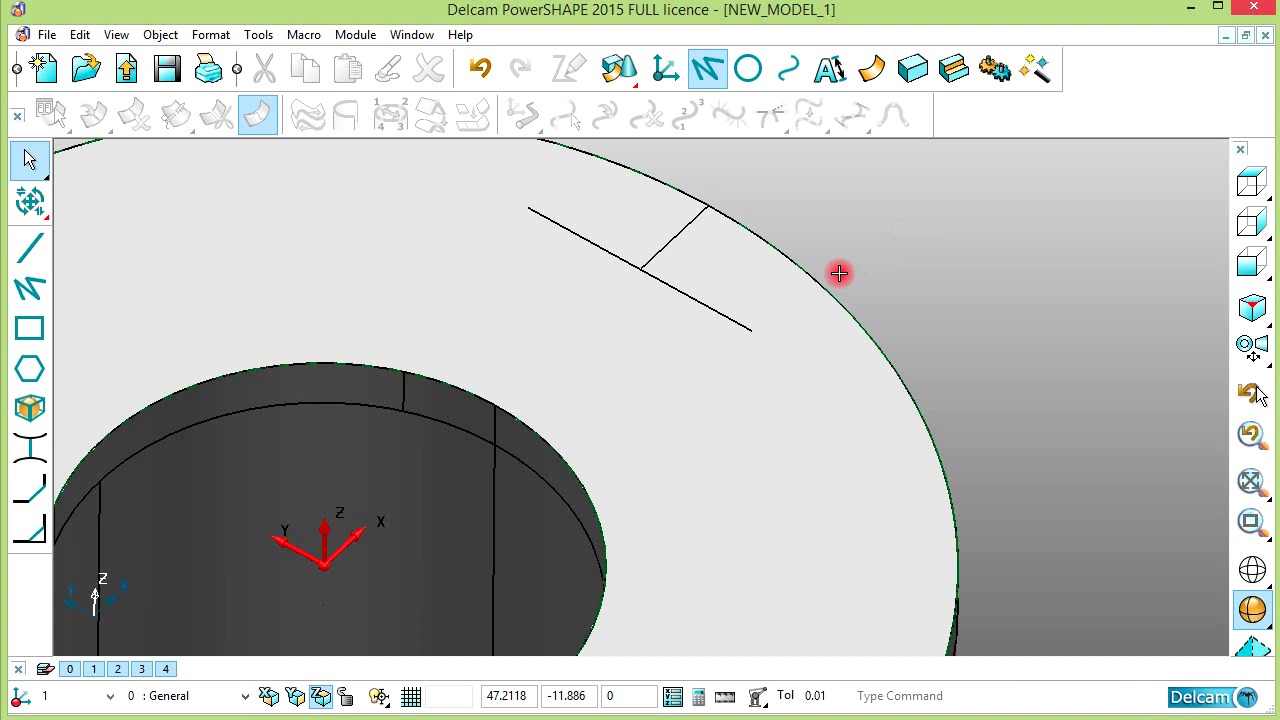
# - Draw a 30 mm line in the negative X direction from the positive-Y end of the 20 mm line
pyautogui.scroll(-3, 839, 273)
pyautogui.keyDown('shift'); pyautogui.moveTo(771, 306); pyautogui.dragTo(826, 252, button='middle'); pyautogui.keyUp('shift')
pyautogui.click(41, 257)
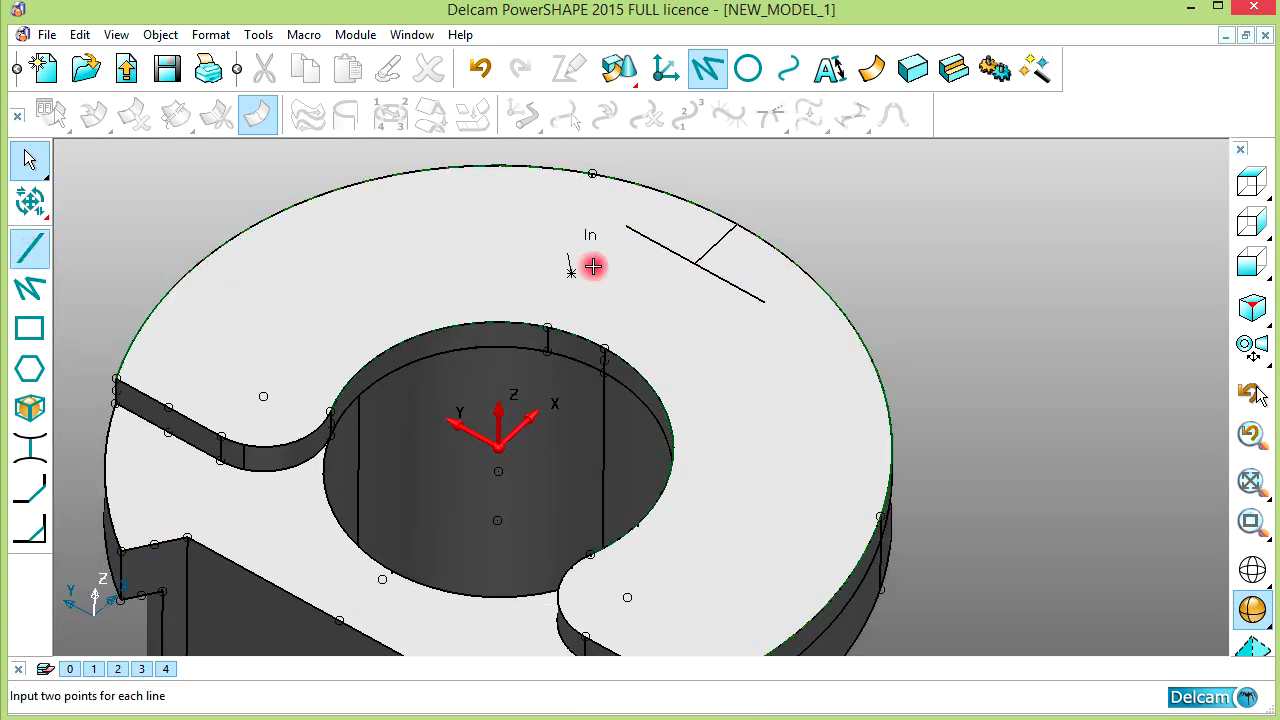
pyautogui.click(620, 227)
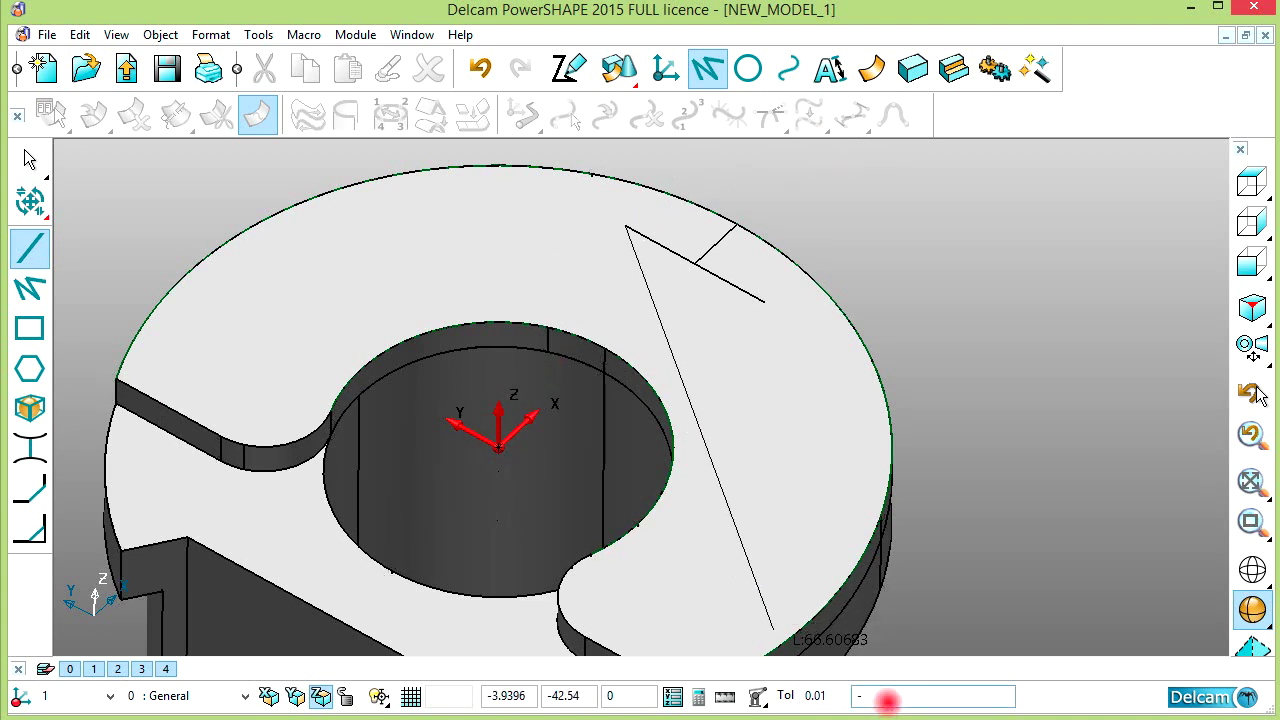
pyautogui.press('Return')
pyautogui.rightClick(946, 190)
pyautogui.click(966, 209)
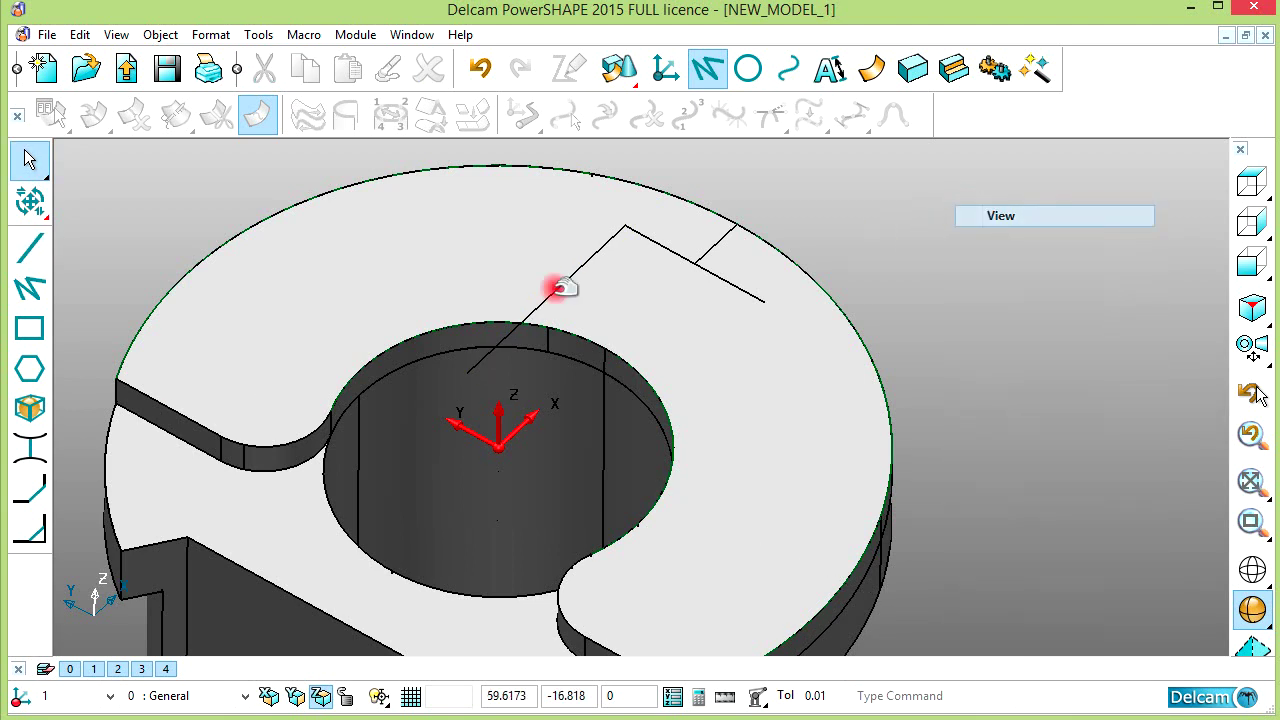
# - Draw a 30 mm line in the negative X direction from the negative-Y end of the 20 mm line
pyautogui.click(49, 251)
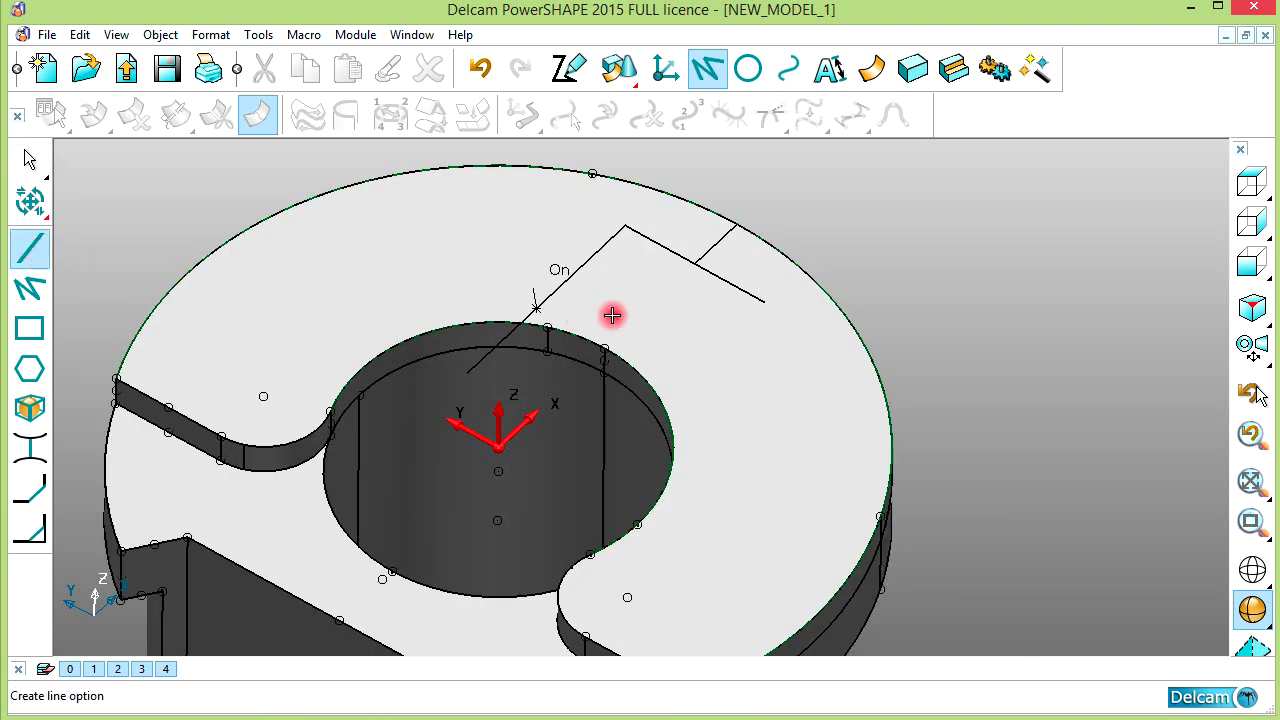
pyautogui.click(765, 300)
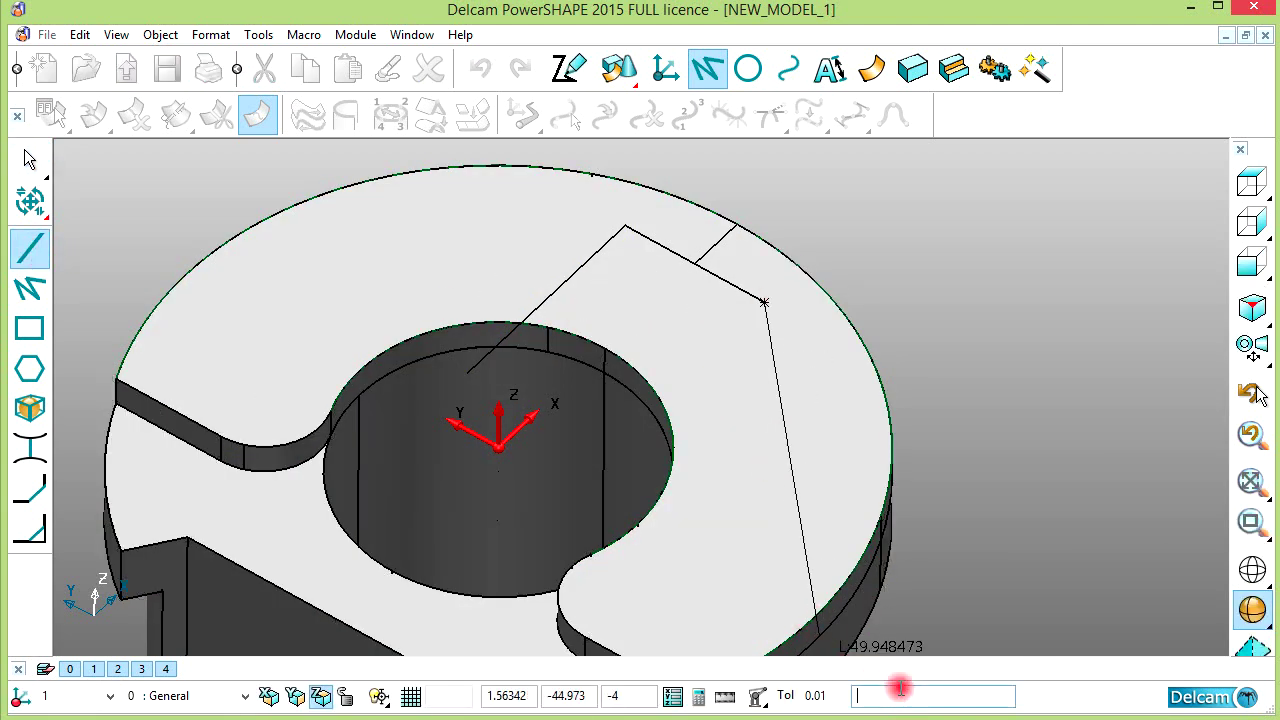
pyautogui.write('-30')
pyautogui.press('Return')
pyautogui.rightClick(895, 216)
pyautogui.click(863, 240)
pyautogui.moveTo(751, 290)
pyautogui.mouseDown(button='middle')
pyautogui.moveTo(740, 357)
pyautogui.moveTo(725, 265)
pyautogui.moveTo(737, 286)
pyautogui.mouseUp(button='middle')
pyautogui.click(740, 287)
pyautogui.click(877, 223)
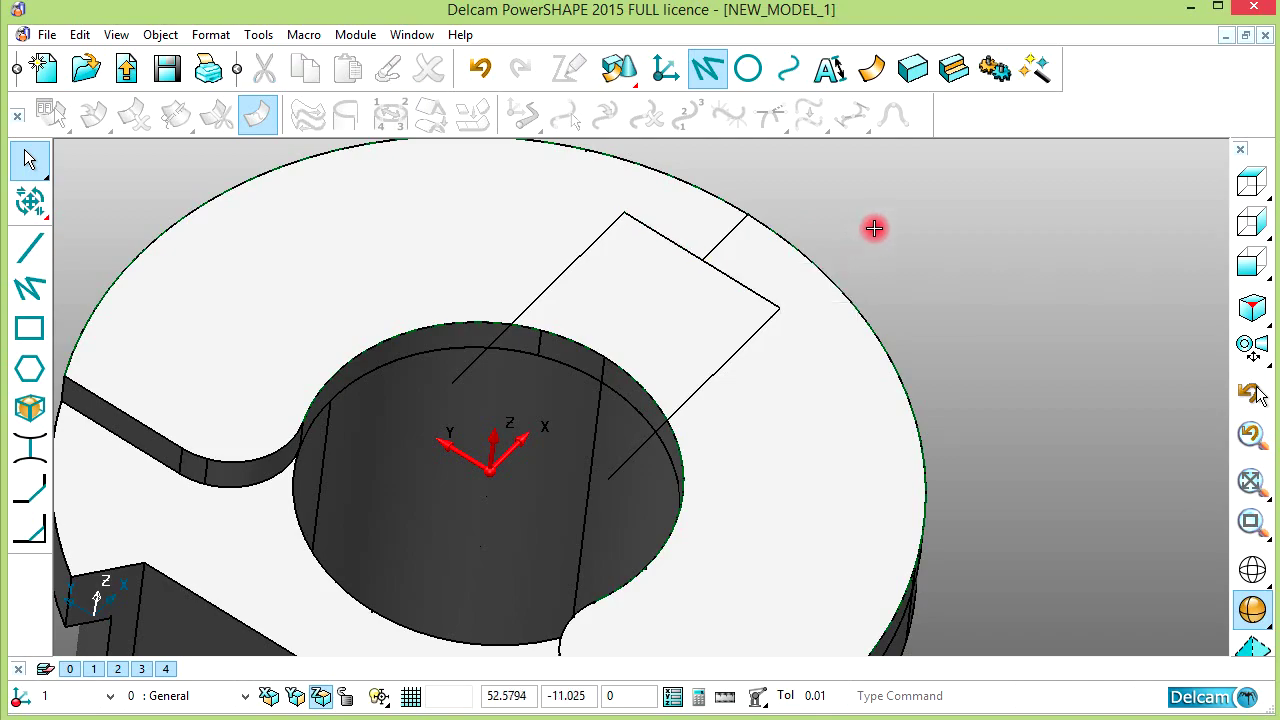
# - Examine the internal slot in the reference drawing and compare it with the sketched slot outline on the part's face
pyautogui.hotkey('alt', 'Tab')
pyautogui.hotkey('alt', 'Tab')
pyautogui.moveTo(829, 309); pyautogui.dragTo(643, 306, button='middle')
pyautogui.hotkey('alt', 'Tab')
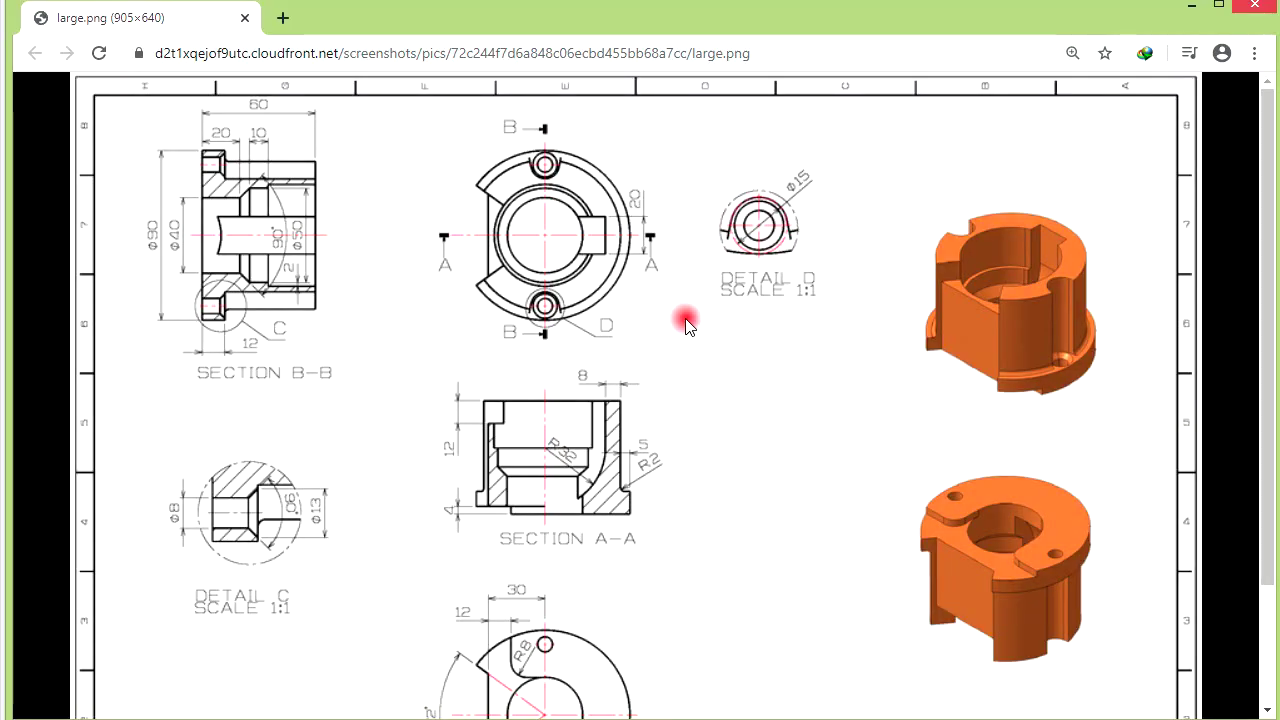
pyautogui.hotkey('alt', 'Tab')
pyautogui.scroll(-4, 686, 319)
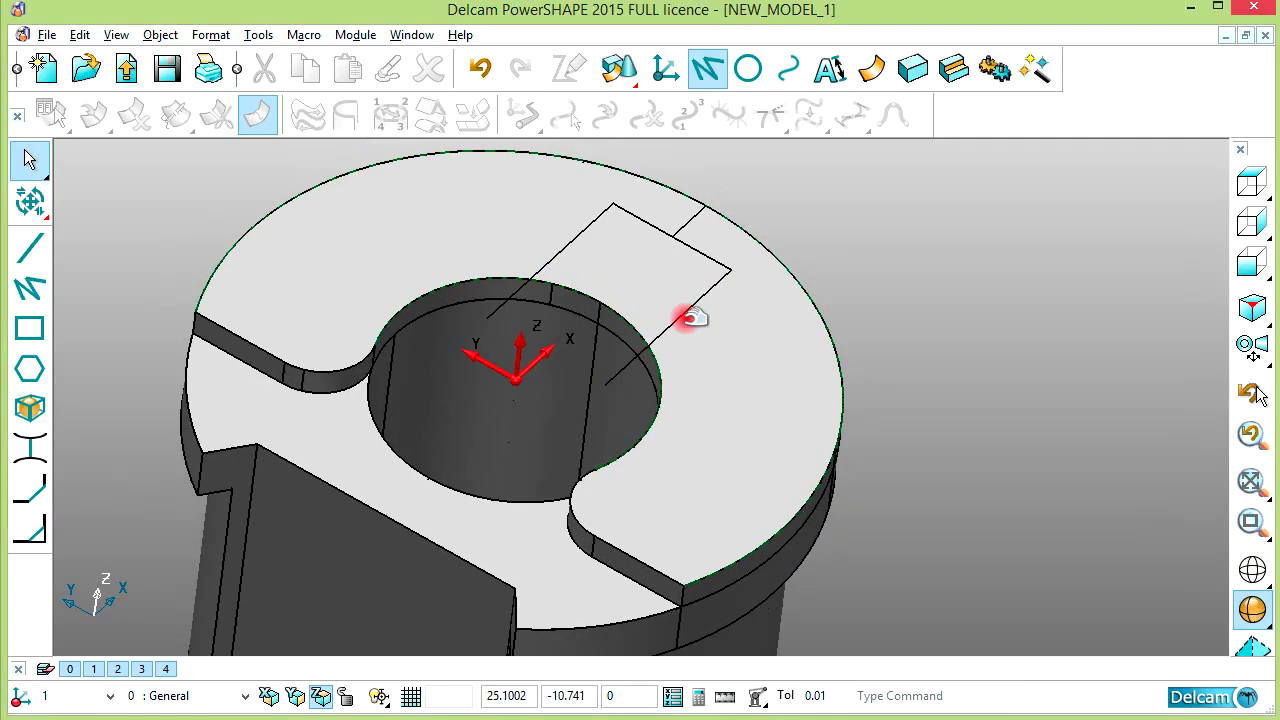
pyautogui.moveTo(746, 369); pyautogui.dragTo(679, 345, button='middle')
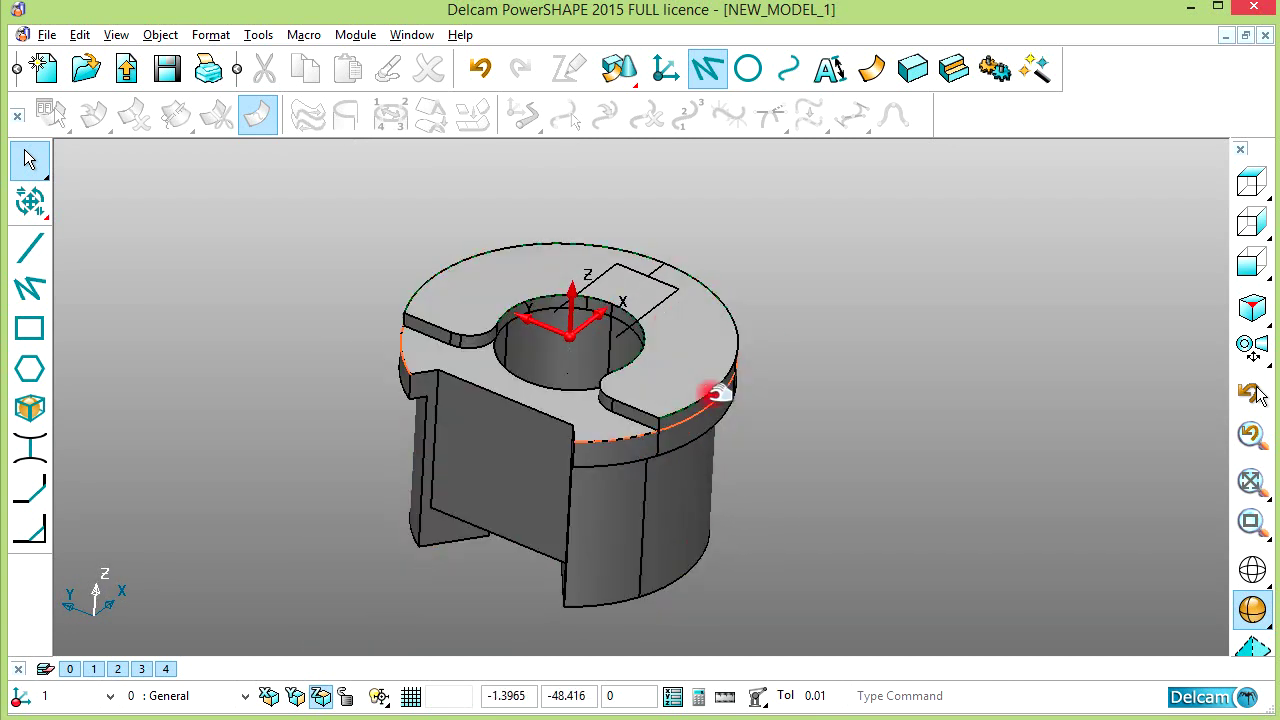
pyautogui.moveTo(672, 288)
pyautogui.mouseDown(button='middle')
pyautogui.moveTo(594, 363)
pyautogui.moveTo(623, 274)
pyautogui.moveTo(690, 339)
pyautogui.moveTo(737, 251)
pyautogui.moveTo(583, 326)
pyautogui.moveTo(620, 286)
pyautogui.moveTo(694, 320)
pyautogui.moveTo(717, 251)
pyautogui.moveTo(560, 303)
pyautogui.moveTo(676, 316)
pyautogui.moveTo(666, 286)
pyautogui.moveTo(626, 283)
pyautogui.moveTo(676, 293)
pyautogui.mouseUp(button='middle')
pyautogui.scroll(3, 639, 327)
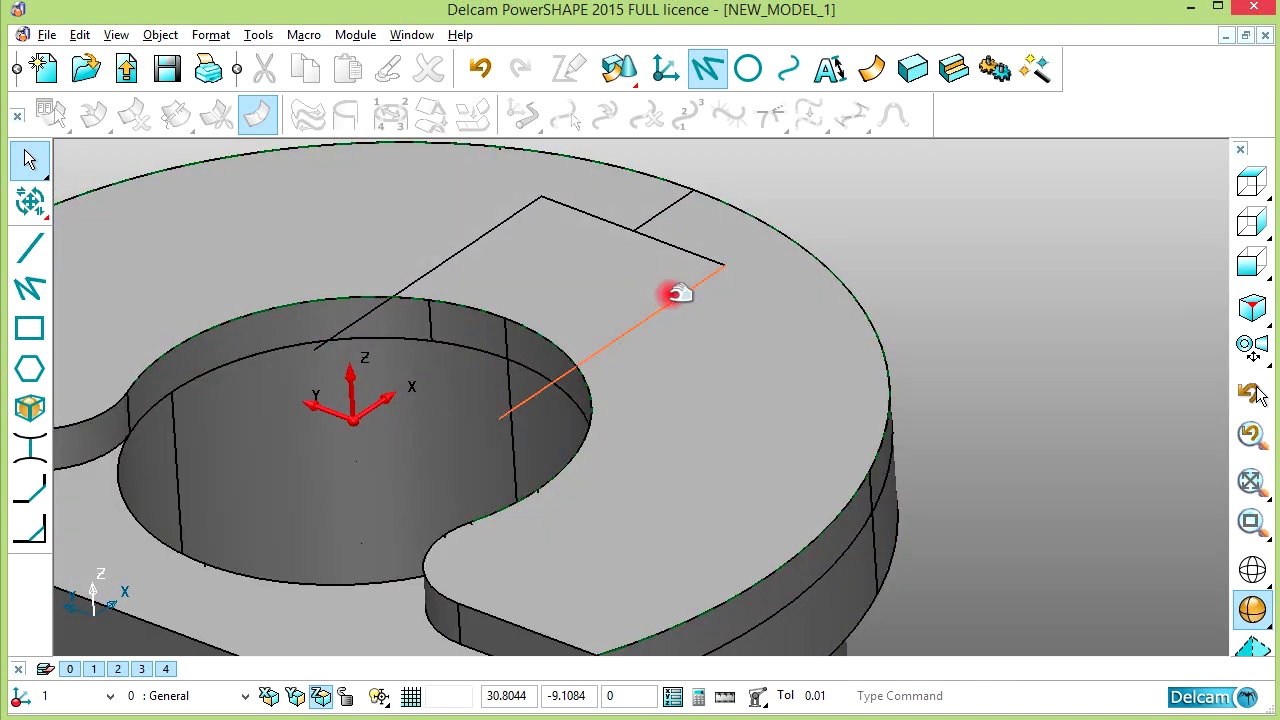
pyautogui.moveTo(678, 293); pyautogui.dragTo(677, 323, button='middle')
# - Create a composite curve along the three slot lines, tracing from one side line's inner end to the other's
pyautogui.click(788, 68)
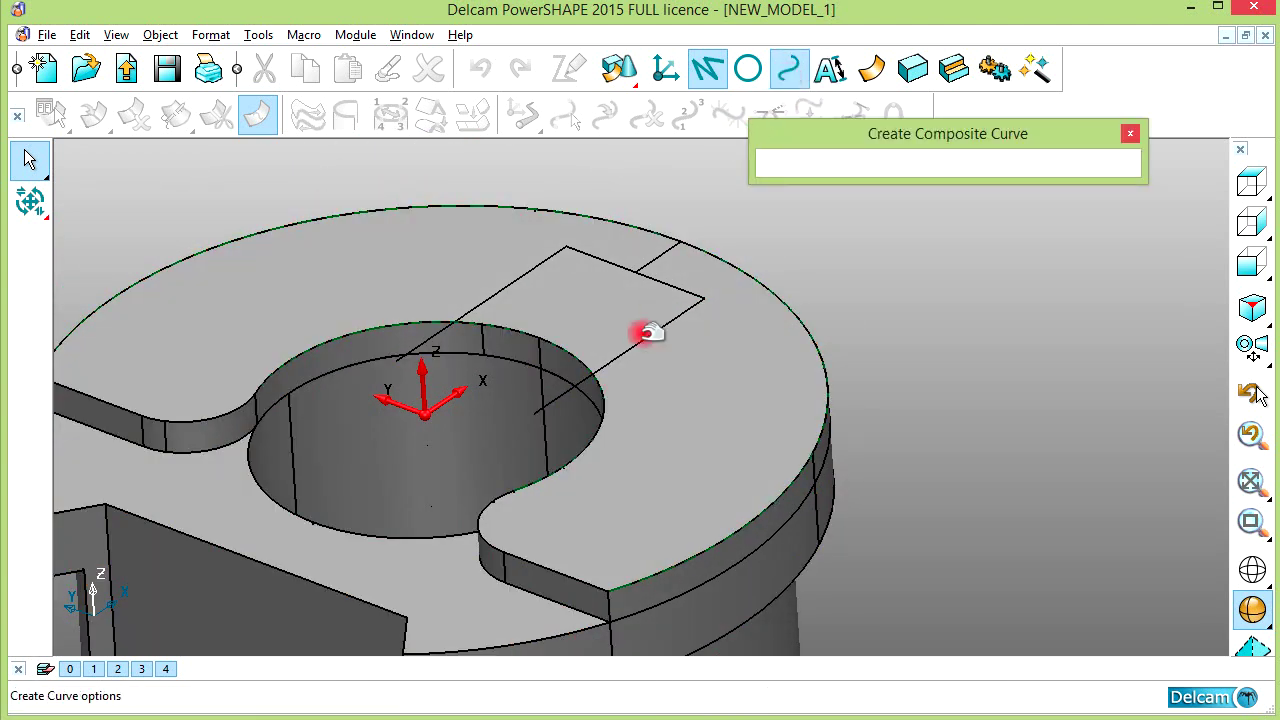
pyautogui.click(648, 326)
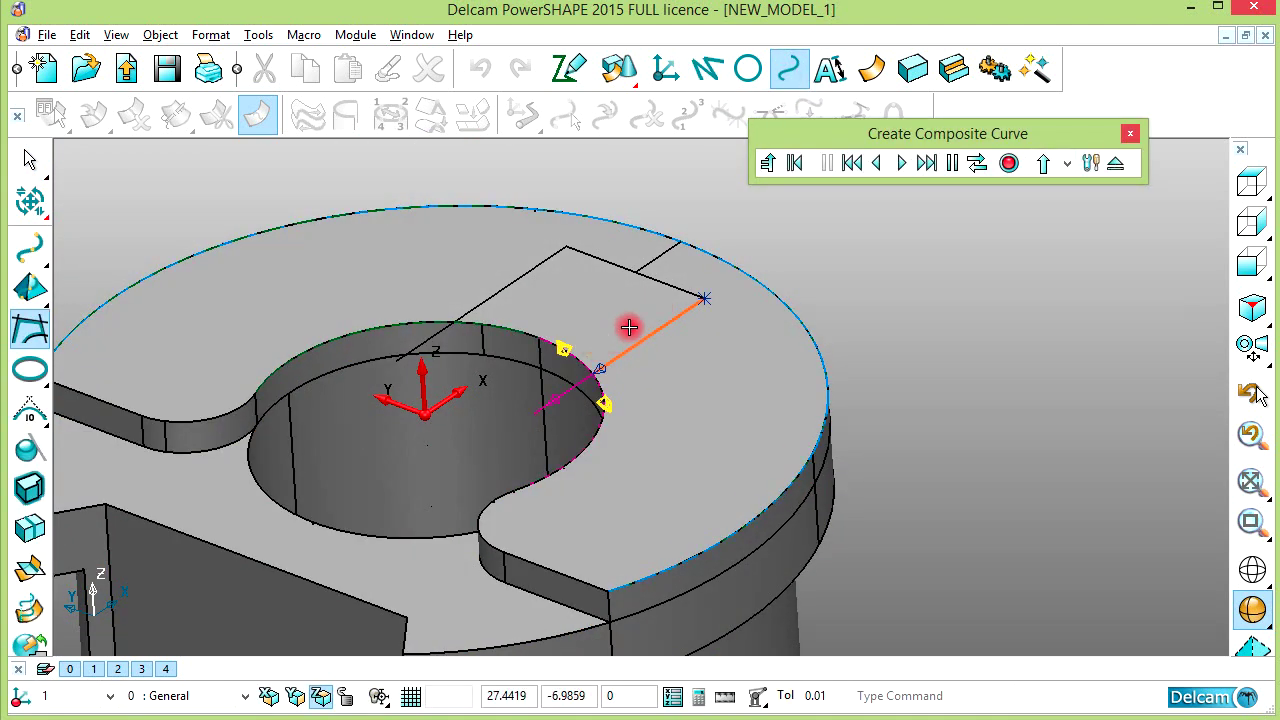
pyautogui.scroll(1, 582, 388)
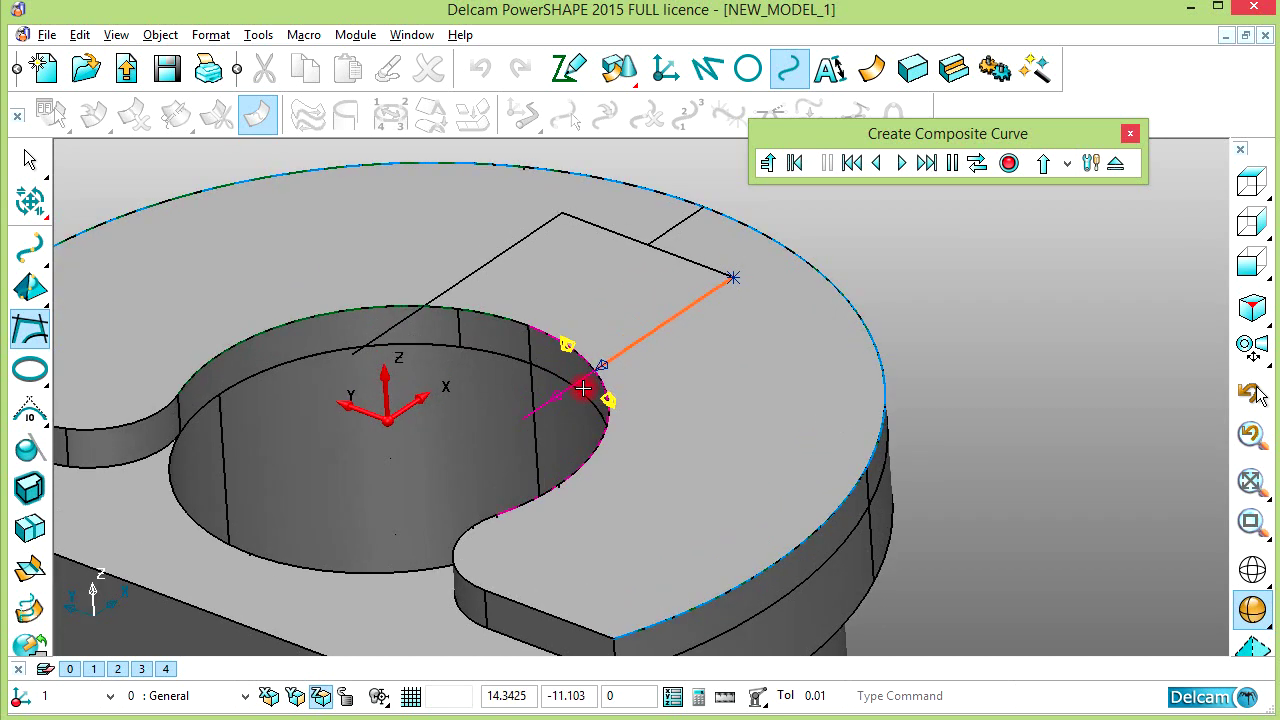
pyautogui.scroll(1, 582, 388)
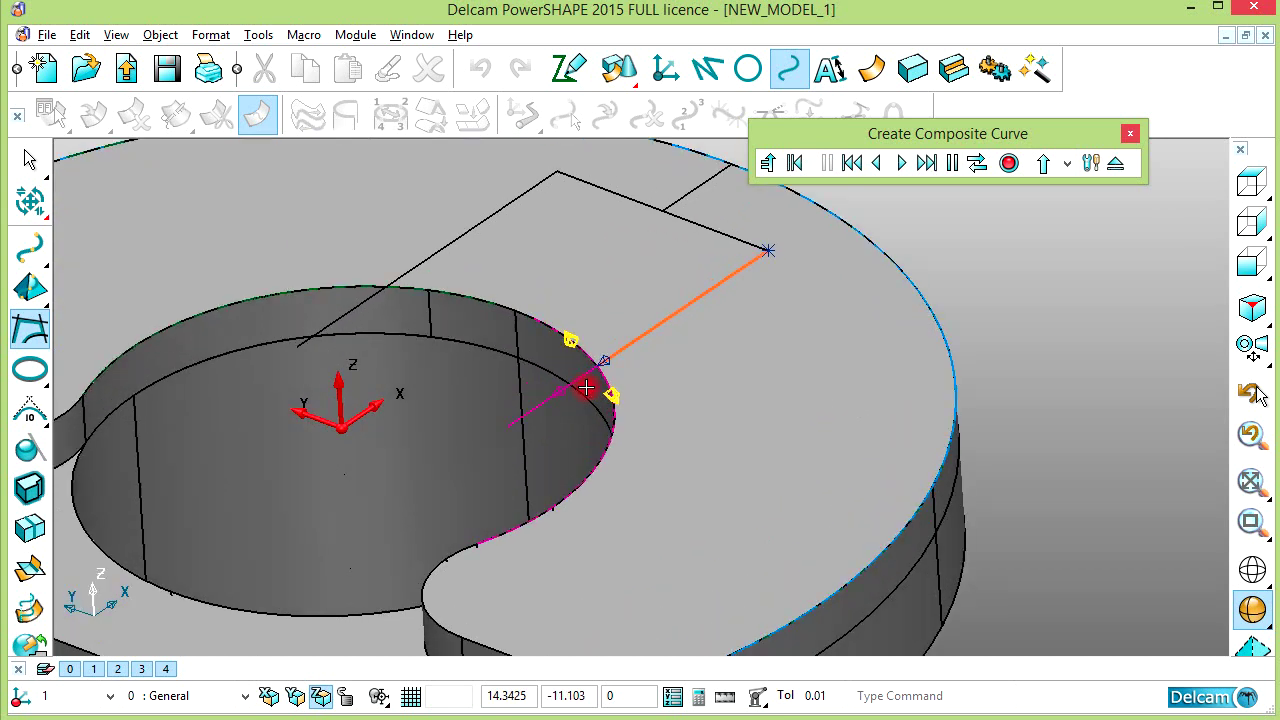
pyautogui.click(978, 163)
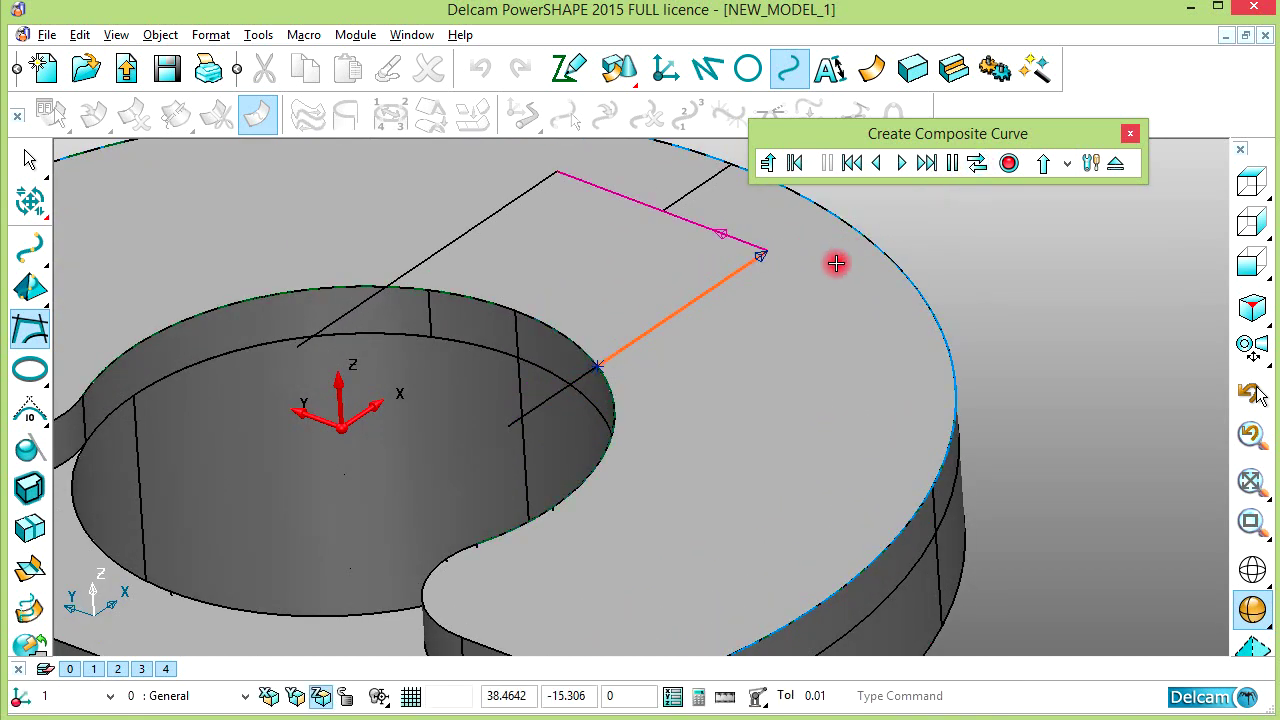
pyautogui.click(884, 165)
pyautogui.click(884, 166)
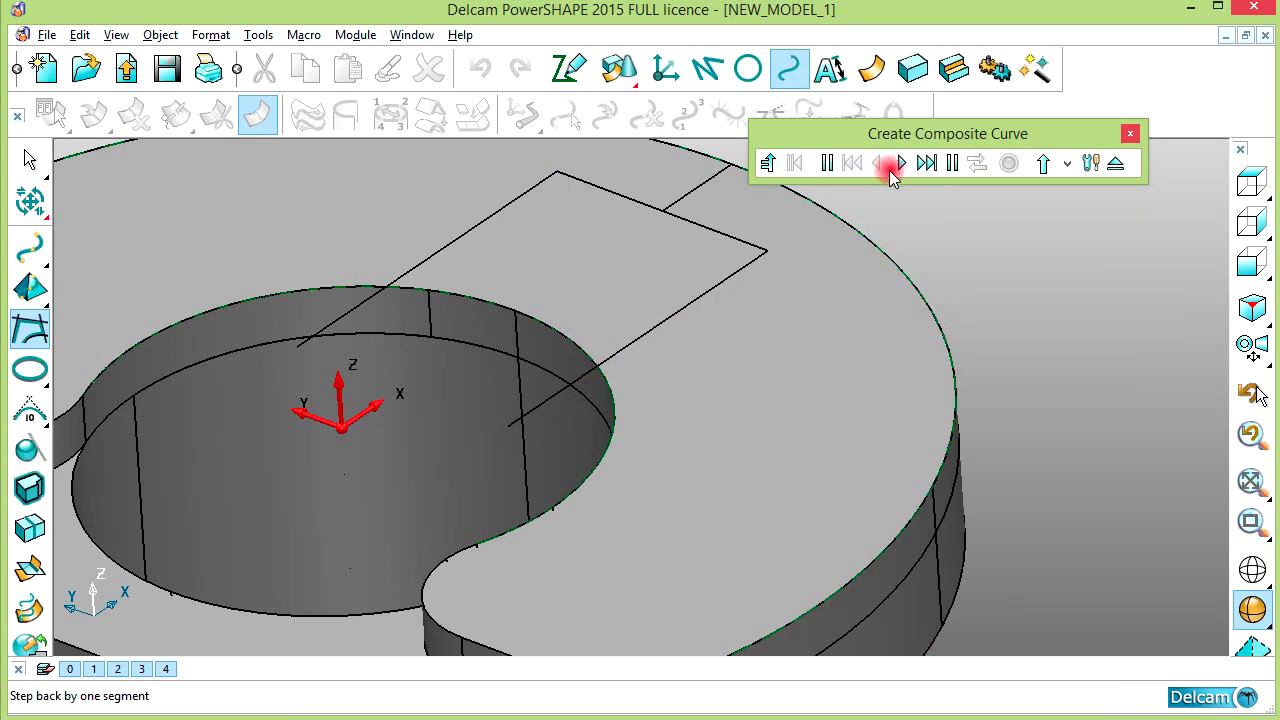
pyautogui.click(521, 412)
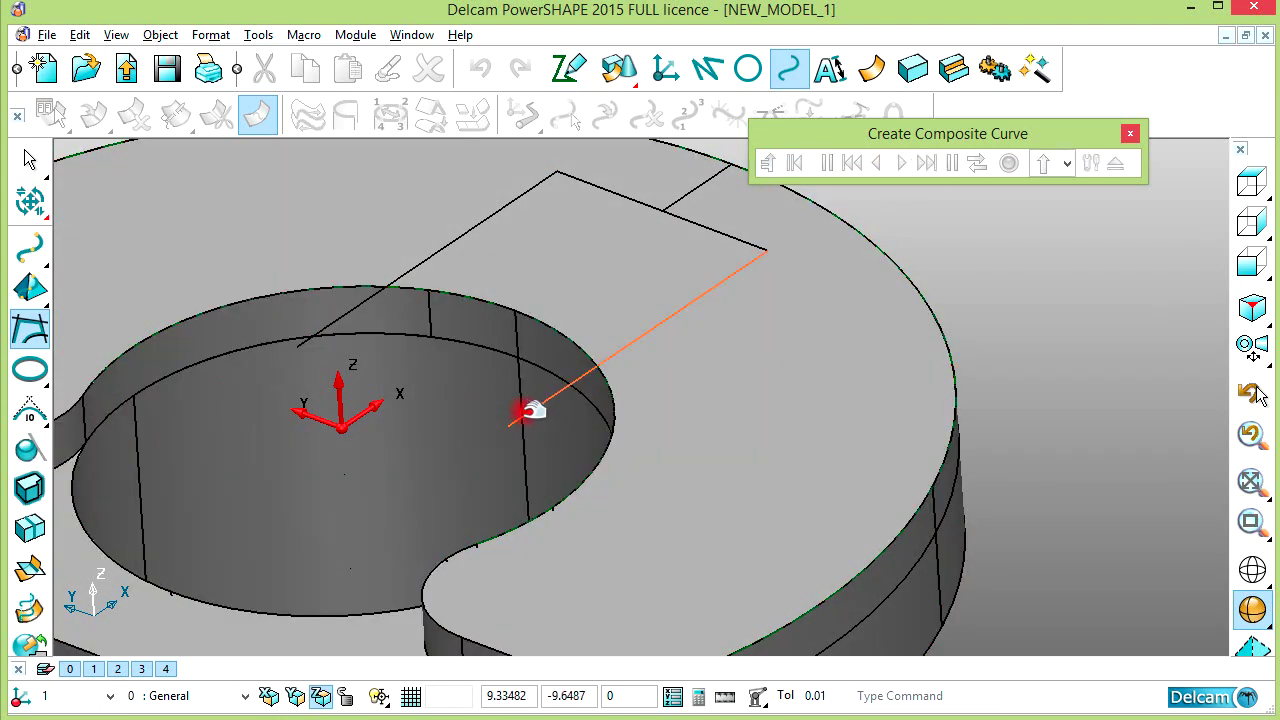
pyautogui.click(631, 337)
pyautogui.click(626, 197)
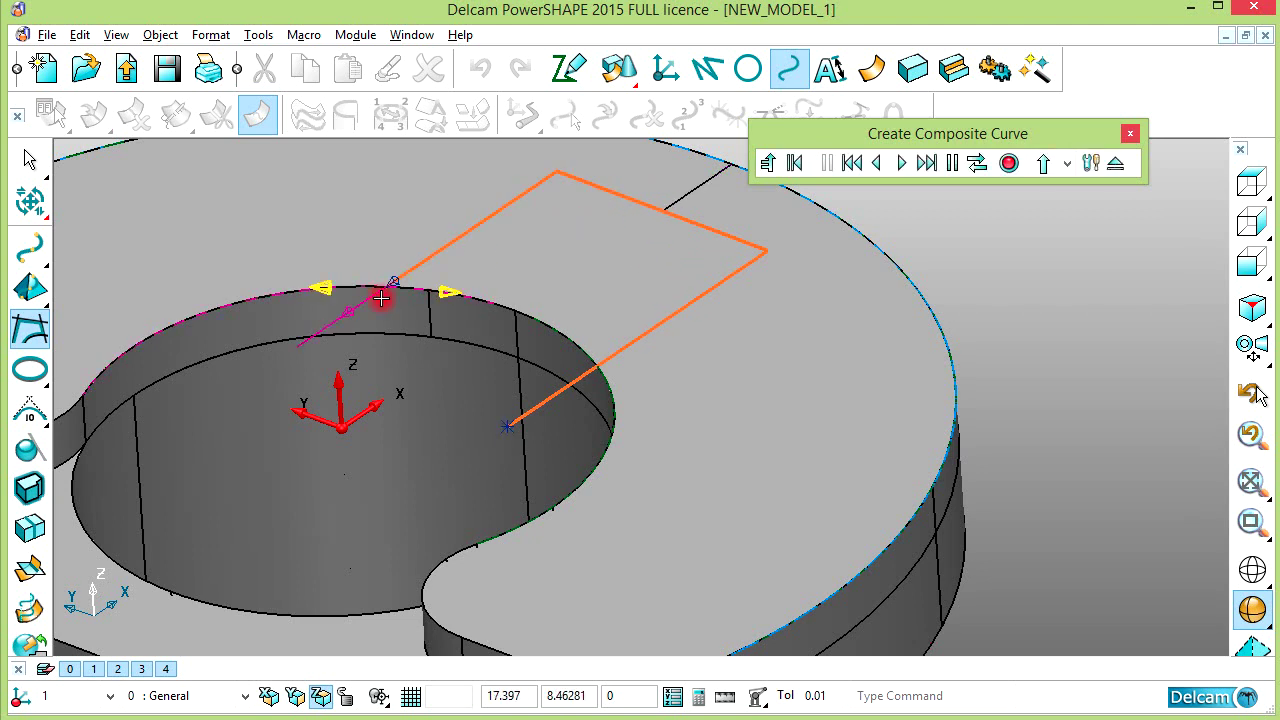
pyautogui.click(1010, 163)
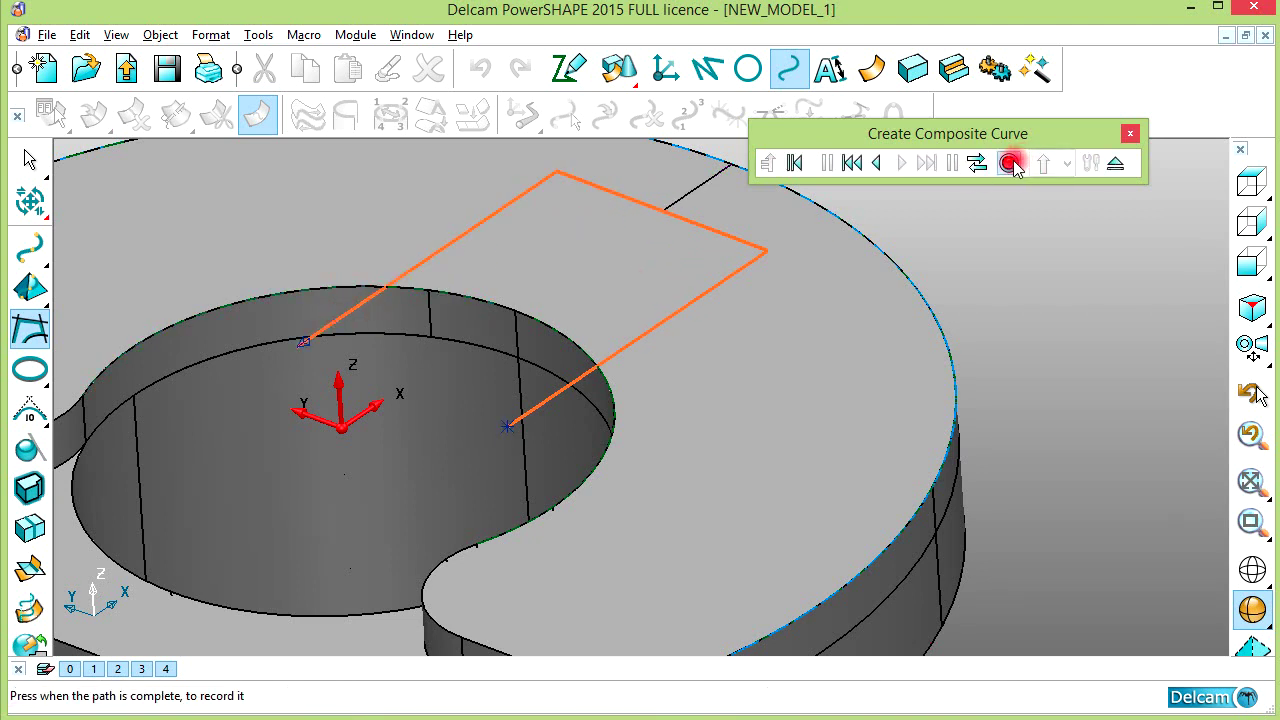
pyautogui.click(1113, 162)
# - Move the composite slot curve -60 mm along Z and delete the short leftover line at the outer rim
pyautogui.moveTo(791, 271); pyautogui.dragTo(612, 280, button='middle')
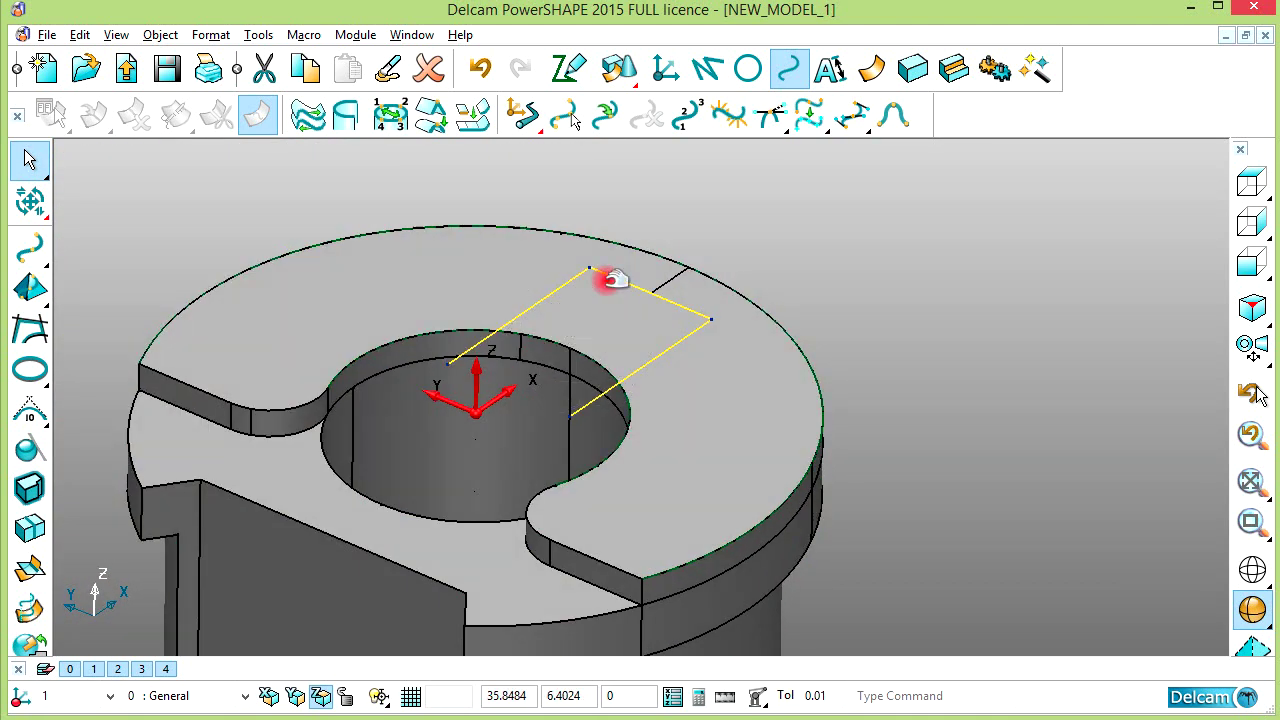
pyautogui.click(29, 201)
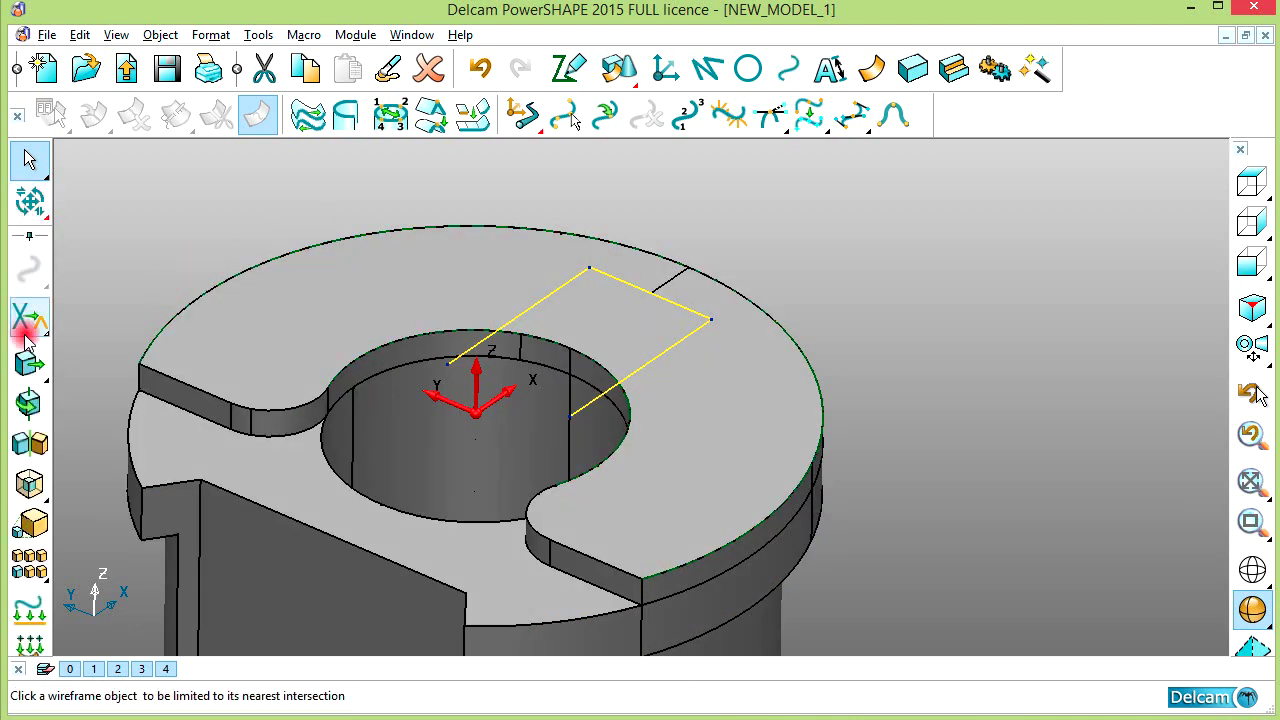
pyautogui.click(29, 363)
pyautogui.click(907, 582)
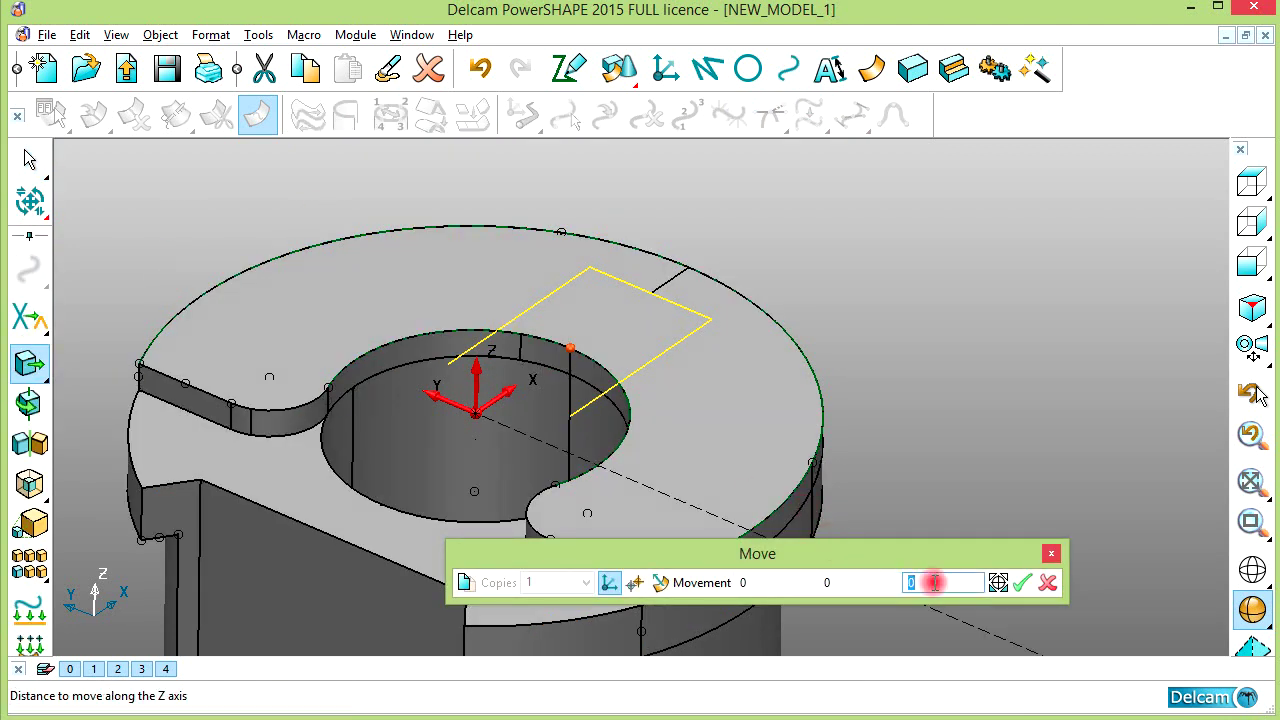
pyautogui.click(1021, 582)
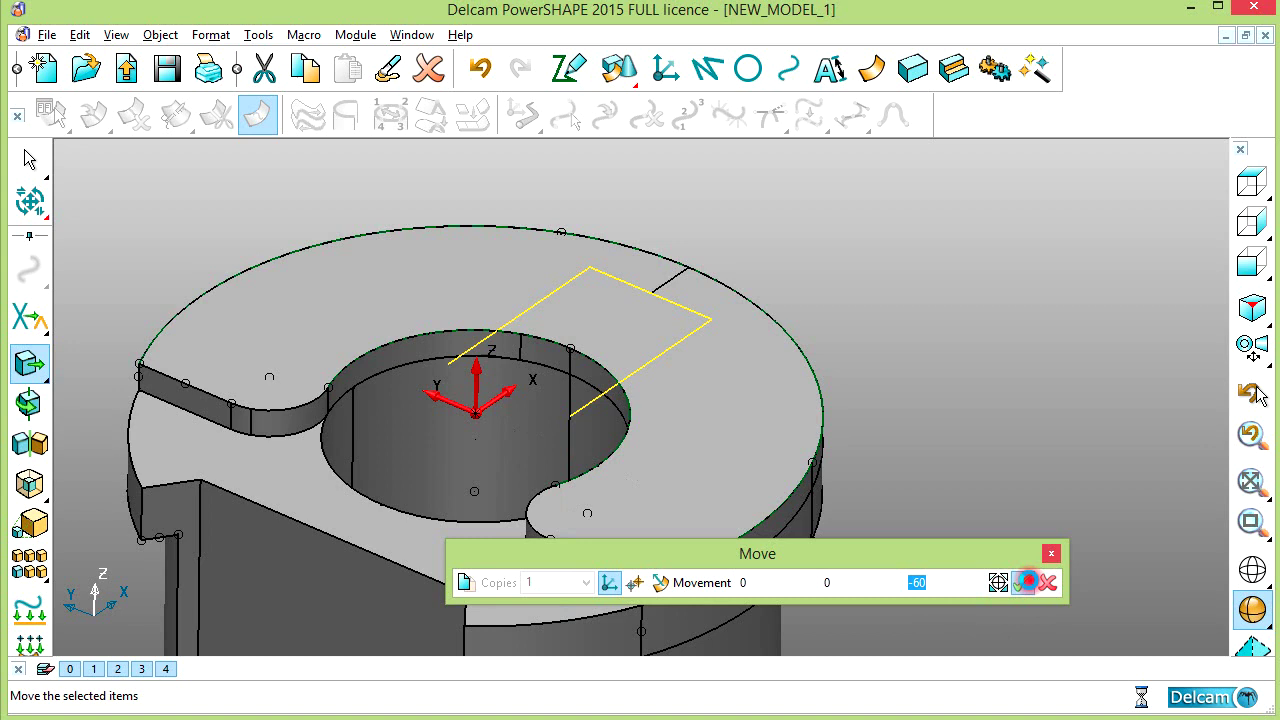
pyautogui.click(1046, 582)
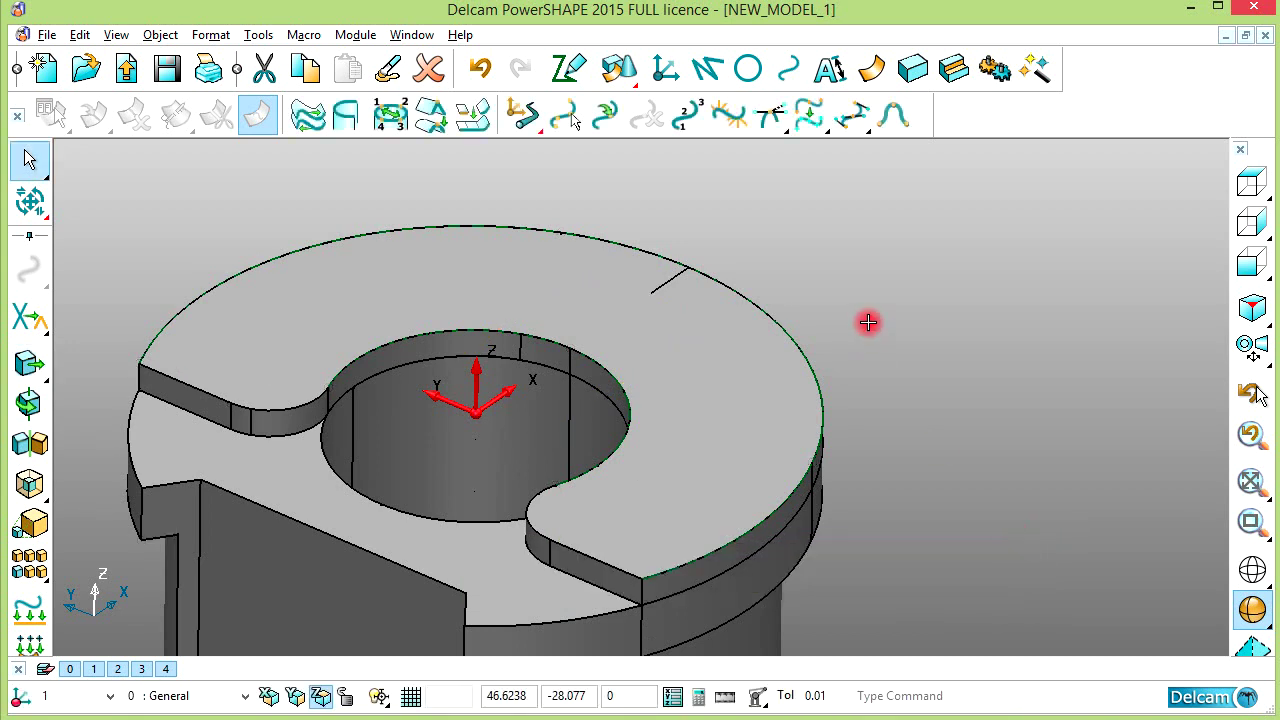
pyautogui.click(667, 281)
pyautogui.press('Delete')
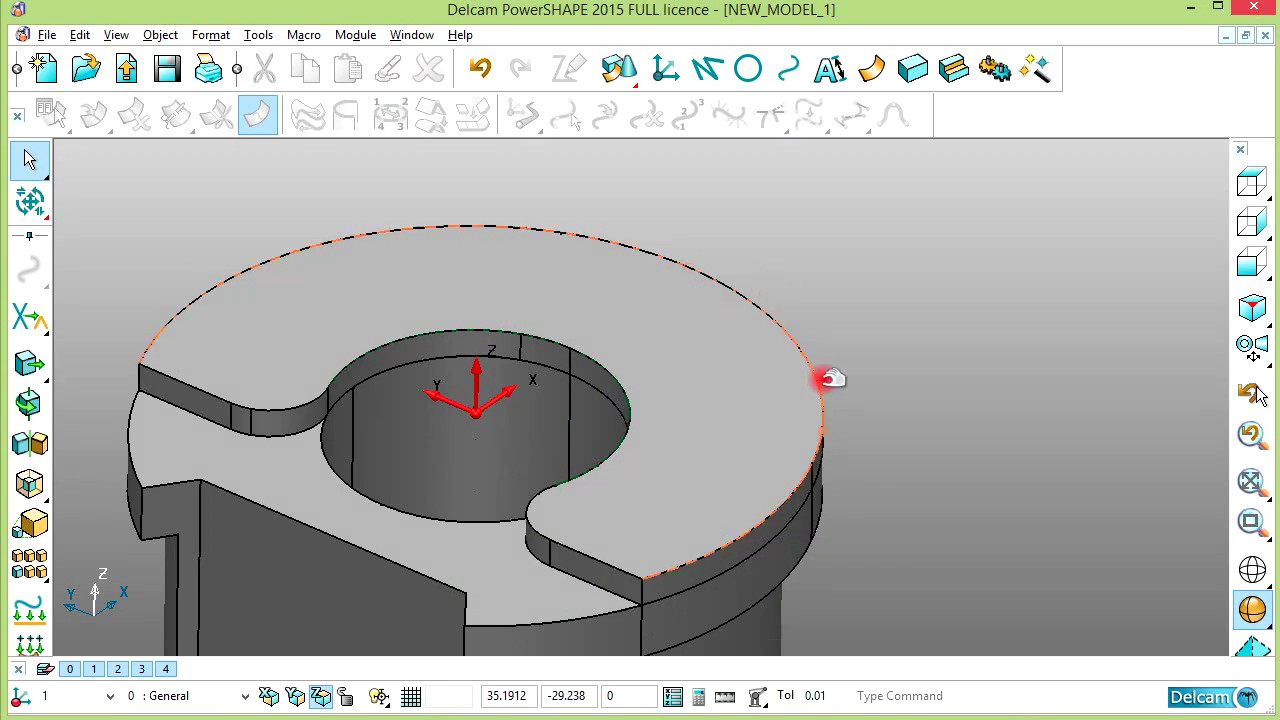
# - Examine the part's bore and the slot's curved end in the section views of the reference drawing
pyautogui.moveTo(929, 377); pyautogui.dragTo(504, 132, button='middle')
pyautogui.moveTo(773, 287); pyautogui.dragTo(722, 625, button='middle')
pyautogui.hotkey('alt', 'Tab')
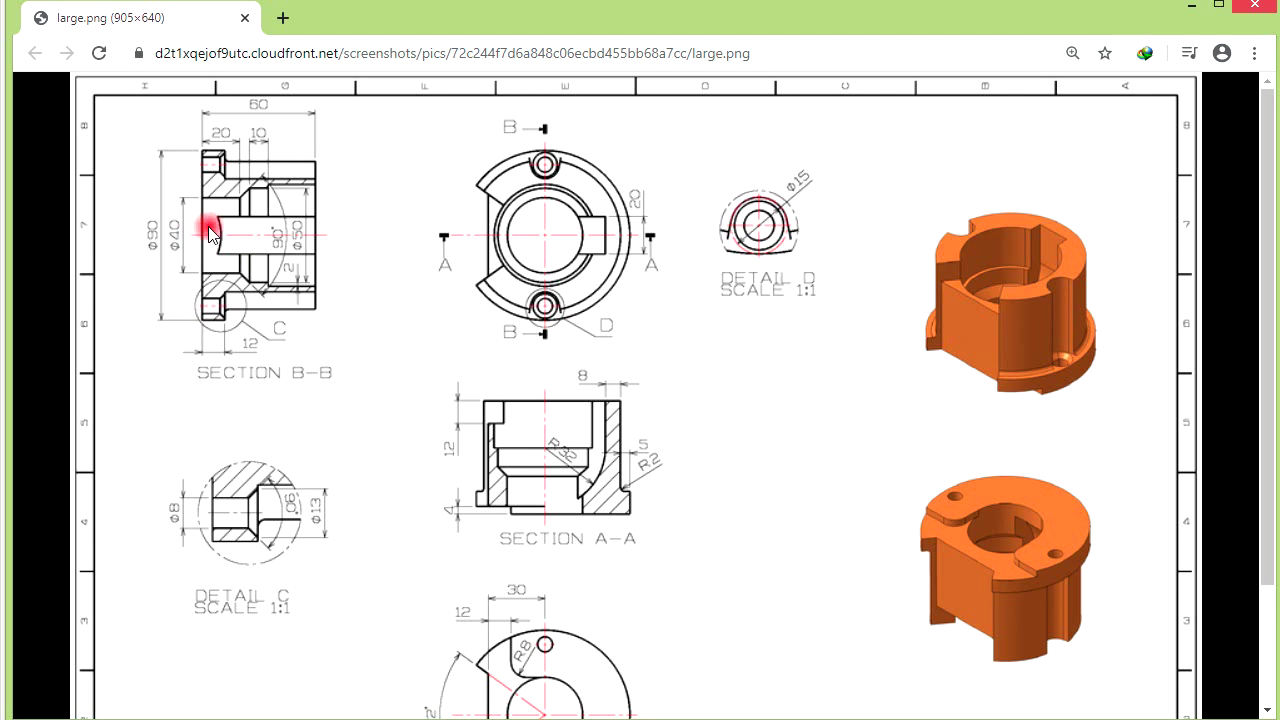
pyautogui.hotkey('alt', 'Tab')
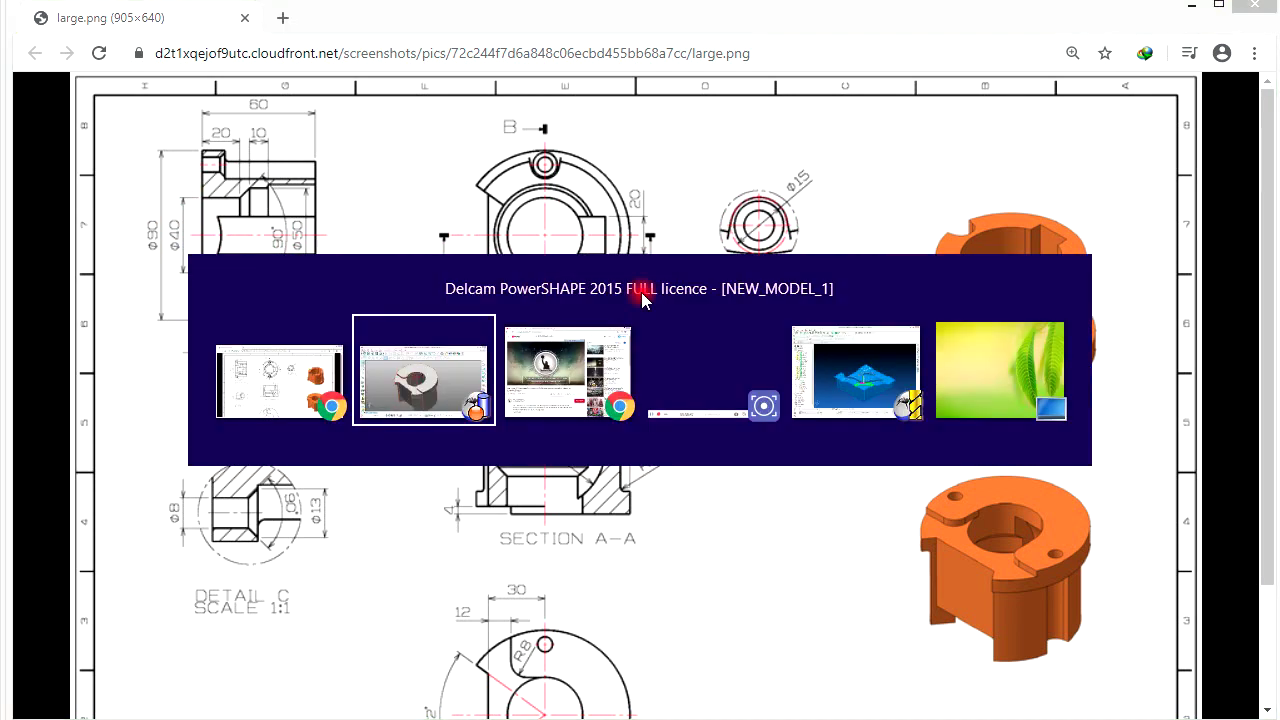
pyautogui.click(1252, 308)
pyautogui.scroll(8, 663, 337)
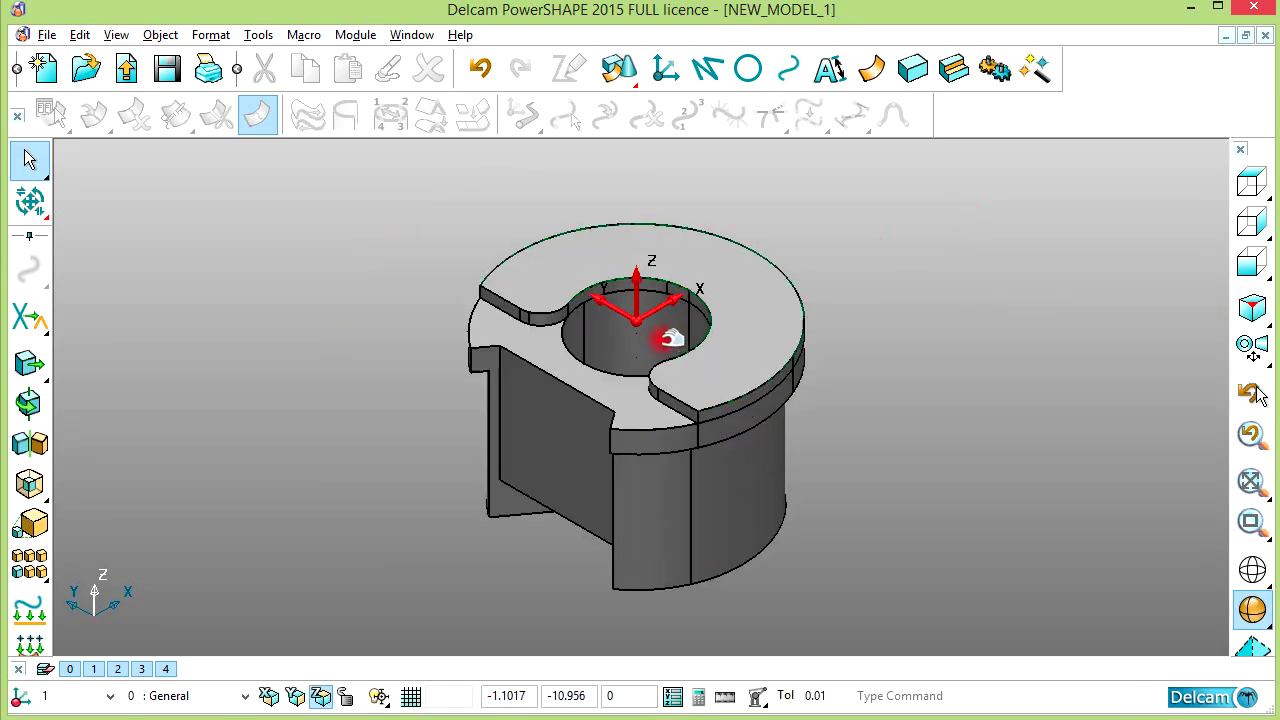
pyautogui.scroll(1, 610, 369)
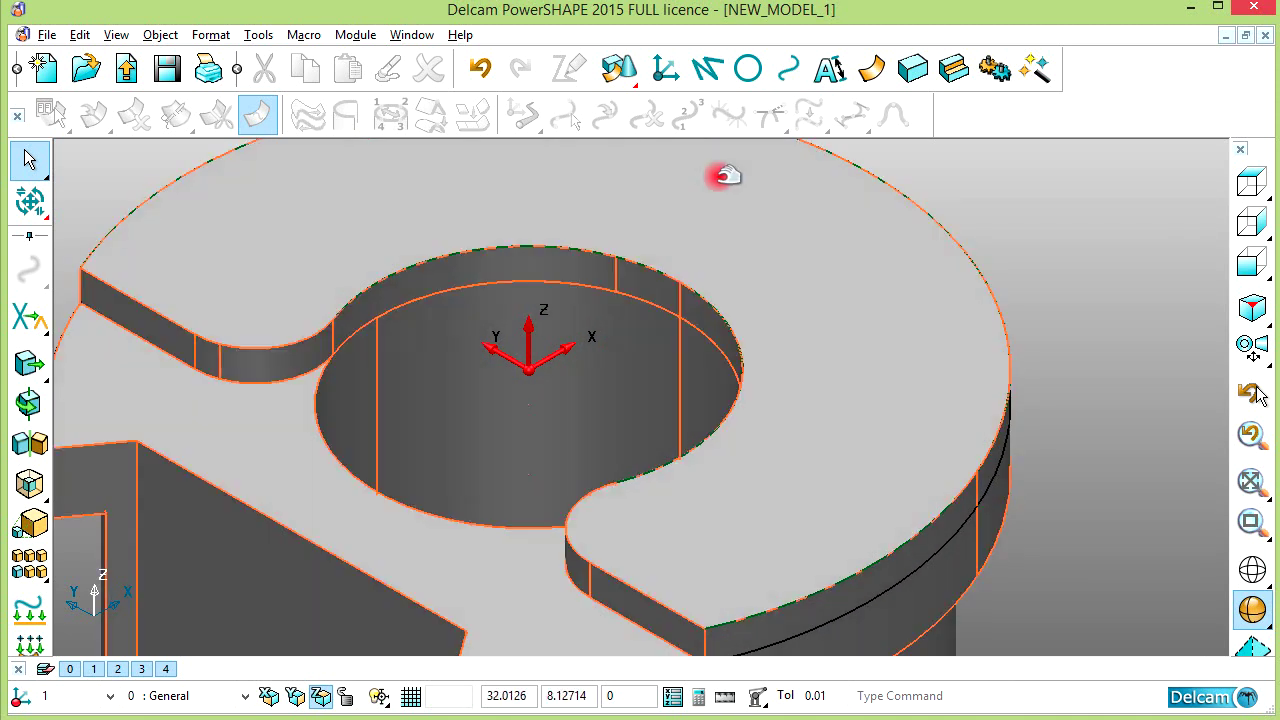
# - Draw a 20 mm line along the X axis from the origin to the bore edge
pyautogui.click(708, 70)
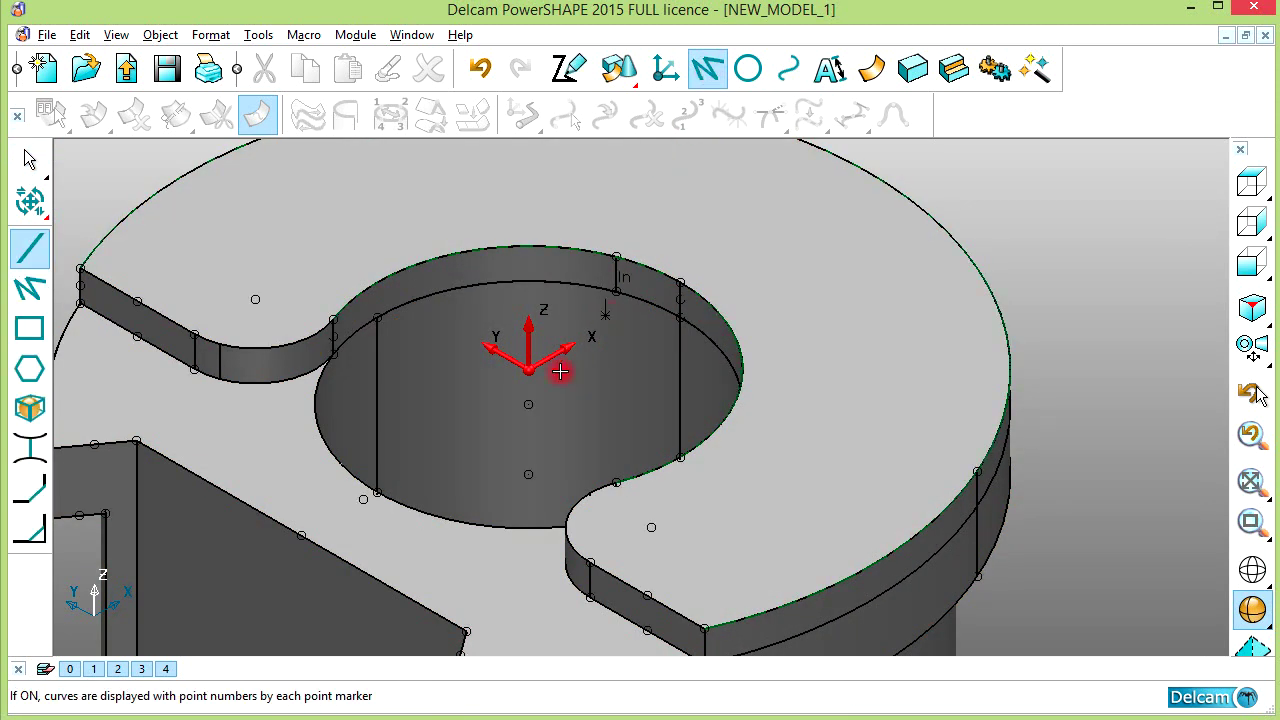
pyautogui.click(528, 369)
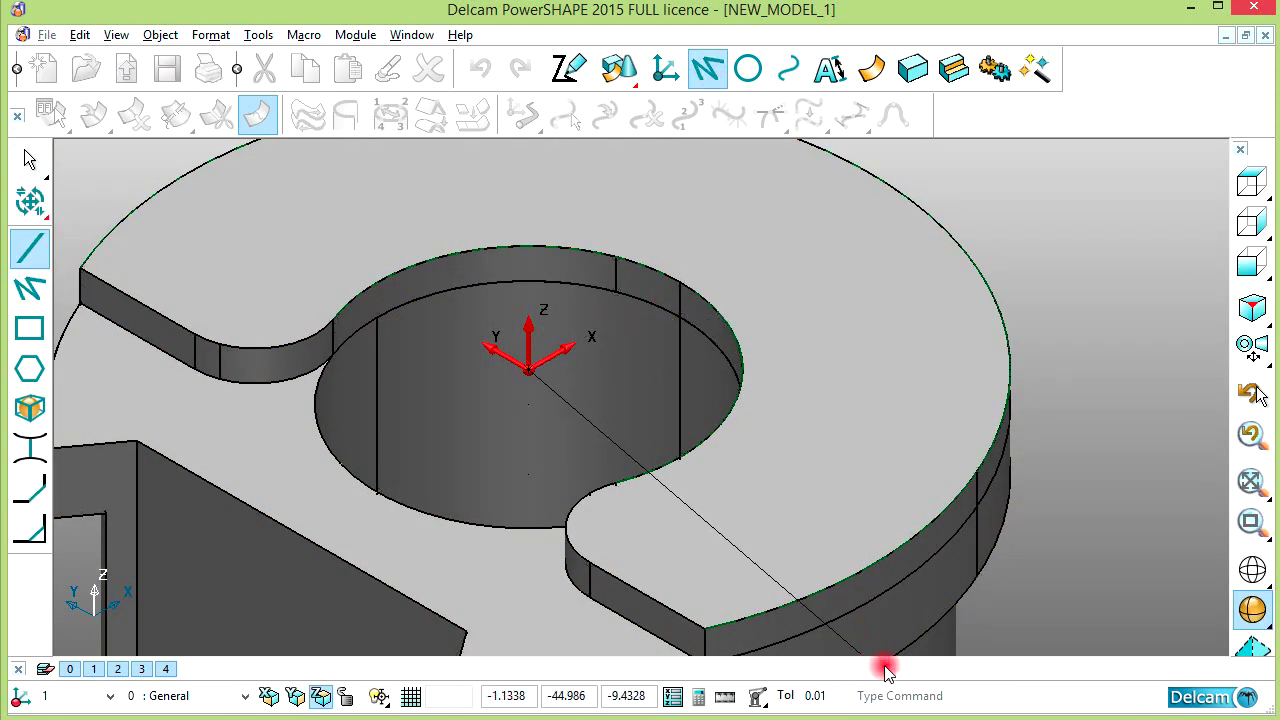
pyautogui.click(905, 693)
pyautogui.write('20')
pyautogui.press('Return')
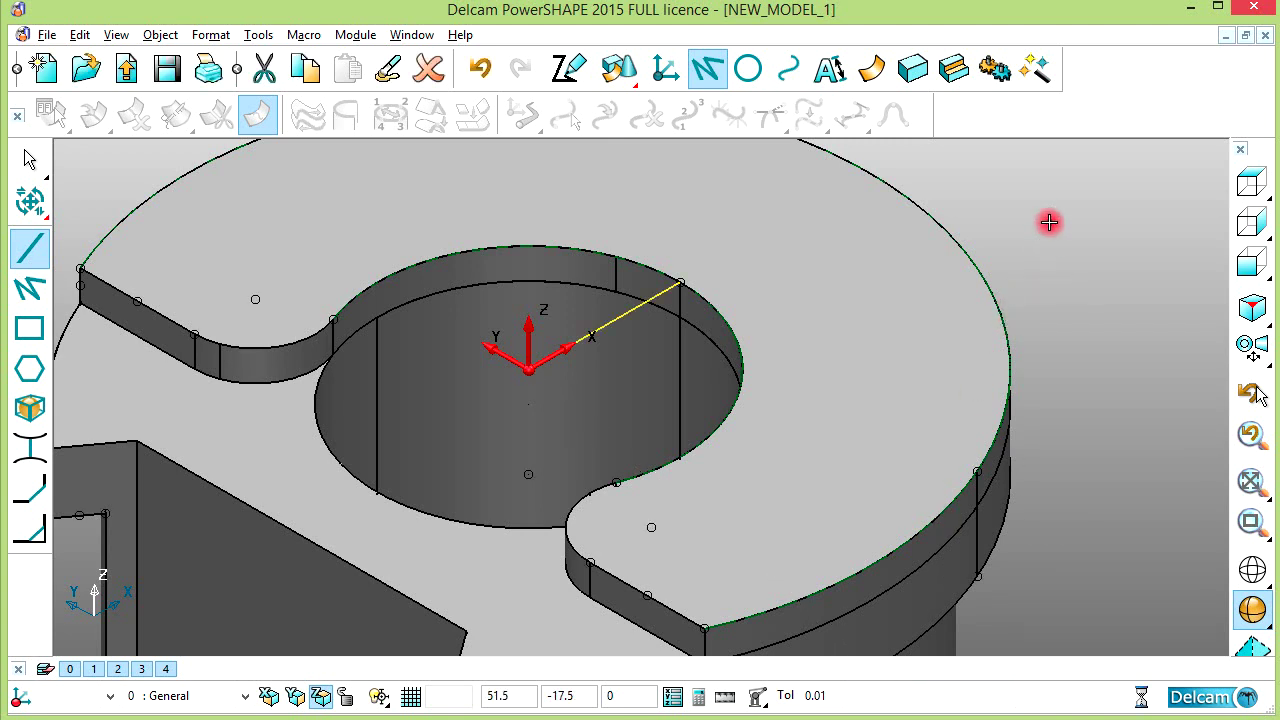
pyautogui.rightClick(1049, 222)
pyautogui.click(1100, 236)
# - Isolate the 20 mm line in the front view along Y, and redisplay the hidden solid
pyautogui.click(640, 308)
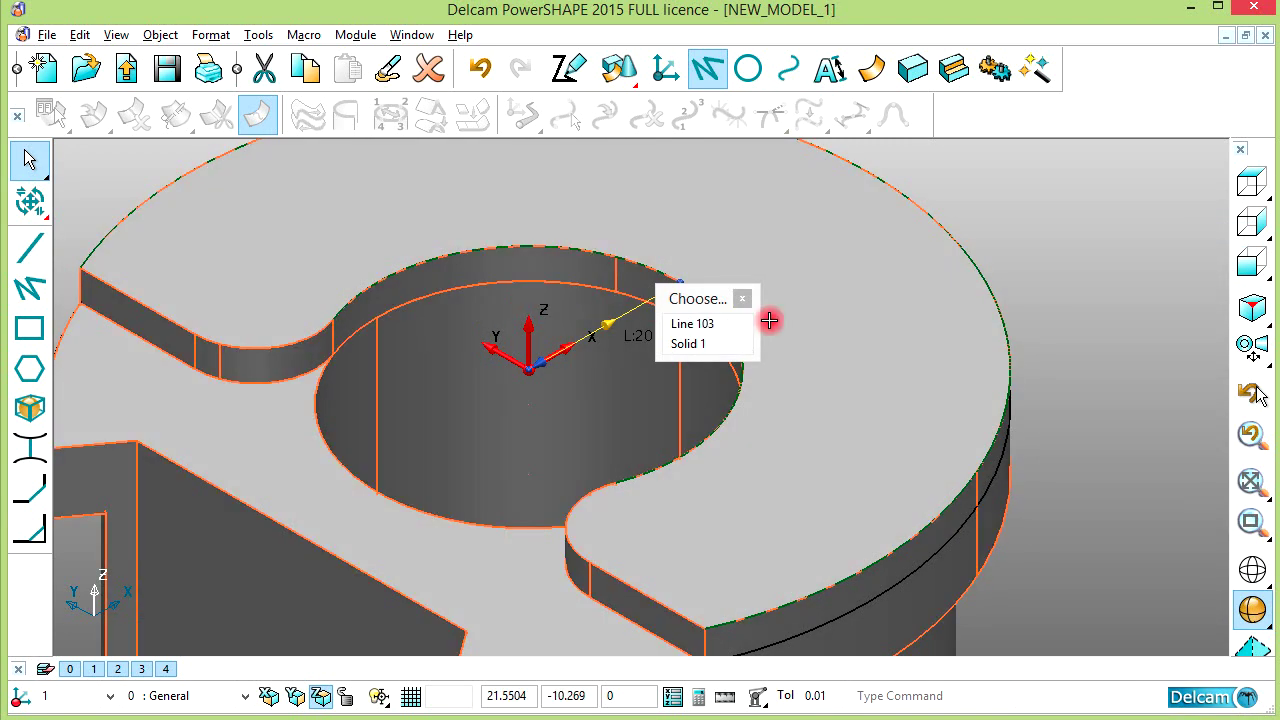
pyautogui.click(692, 323)
pyautogui.hotkey('ctrl', 'k')
pyautogui.click(905, 275)
pyautogui.click(1245, 266)
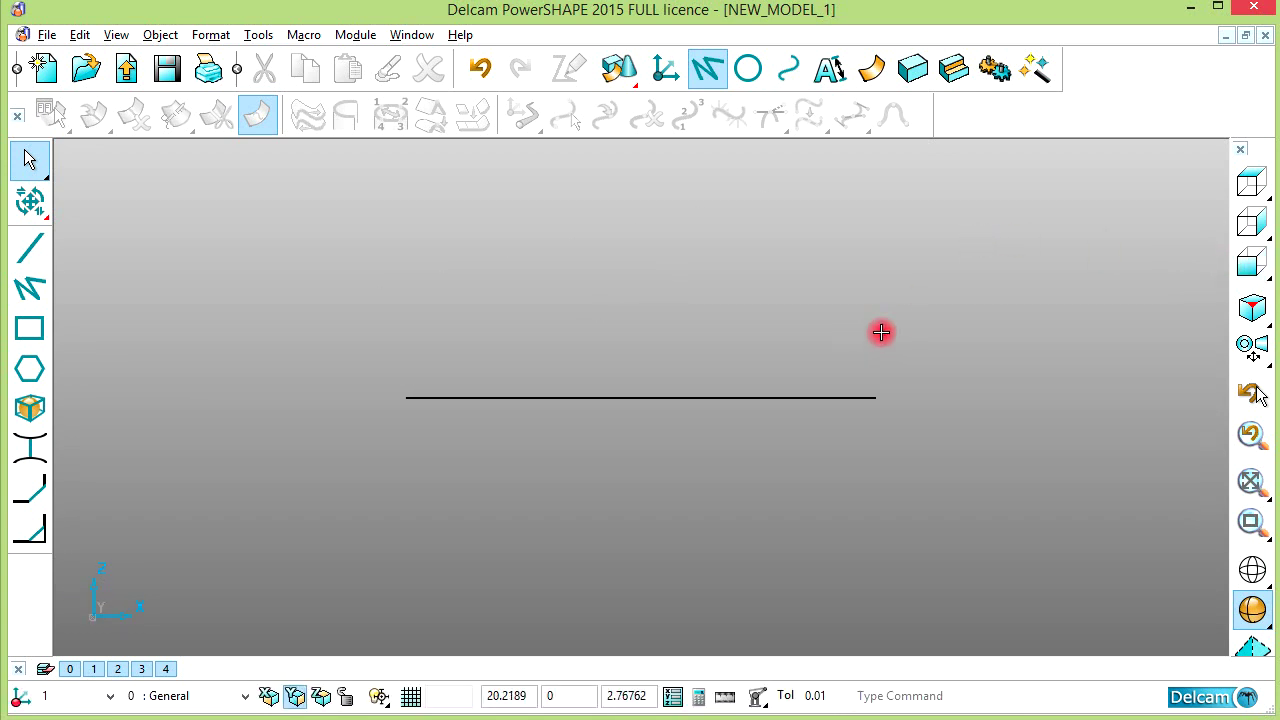
pyautogui.hotkey('ctrl', 'l')
pyautogui.scroll(-6, 824, 364)
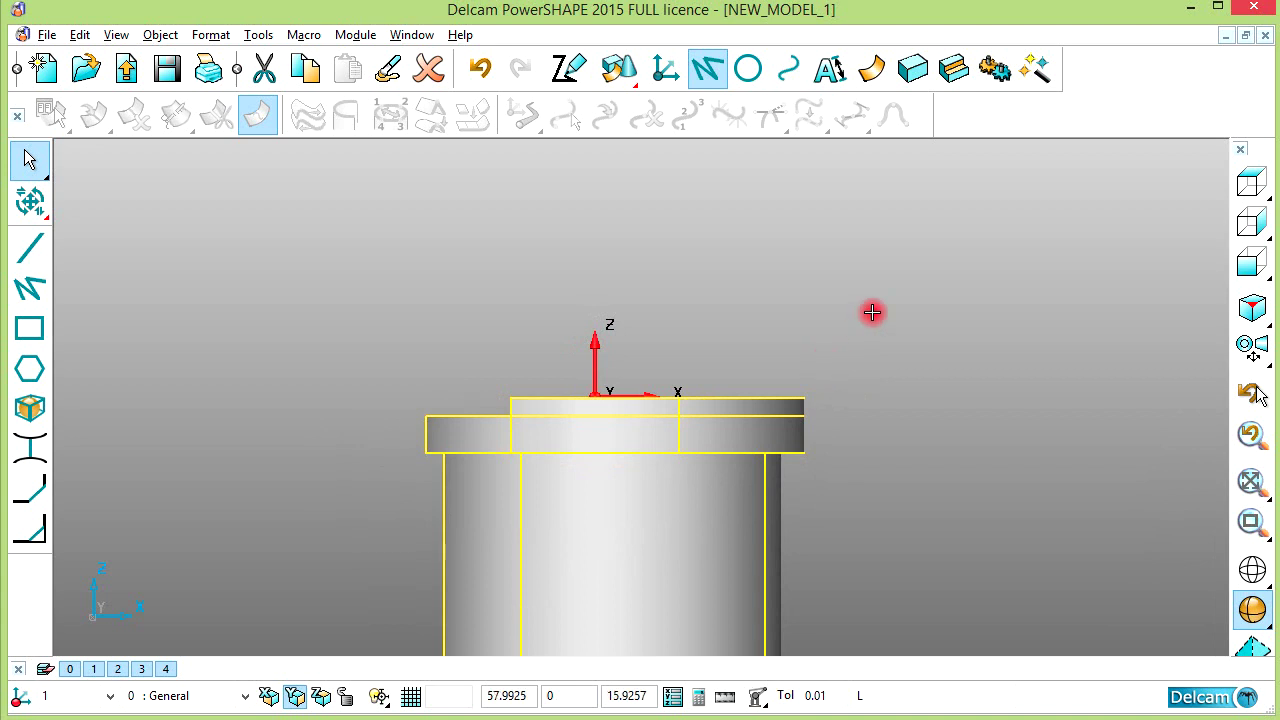
pyautogui.rightClick(697, 506)
pyautogui.click(790, 272)
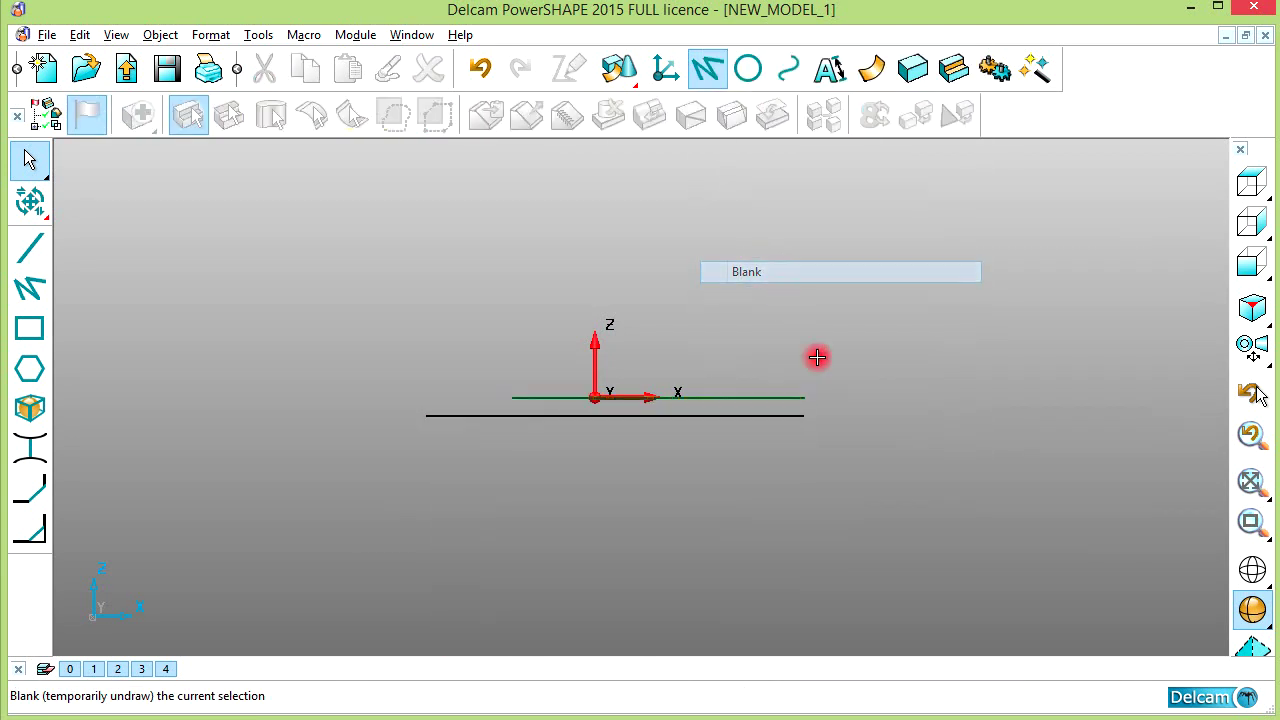
pyautogui.keyDown('shift'); pyautogui.moveTo(804, 465); pyautogui.dragTo(804, 395, button='middle'); pyautogui.keyUp('shift')
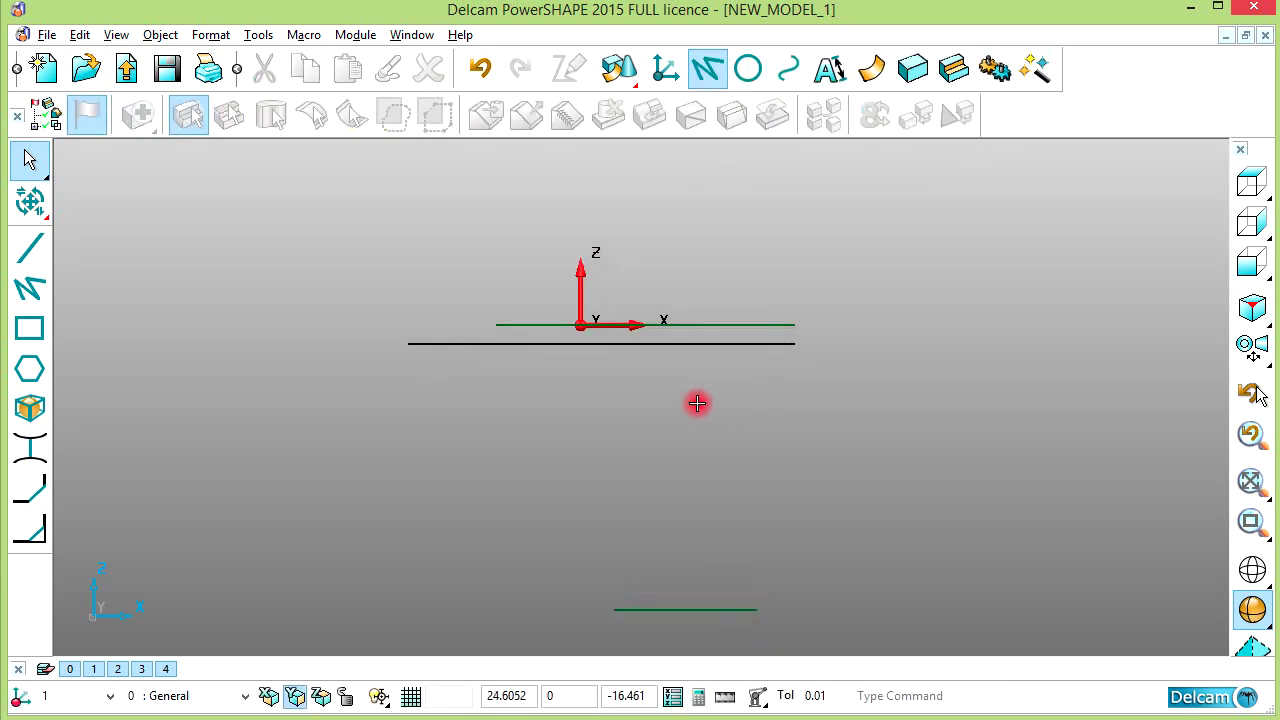
pyautogui.moveTo(837, 334); pyautogui.dragTo(894, 250, button='middle')
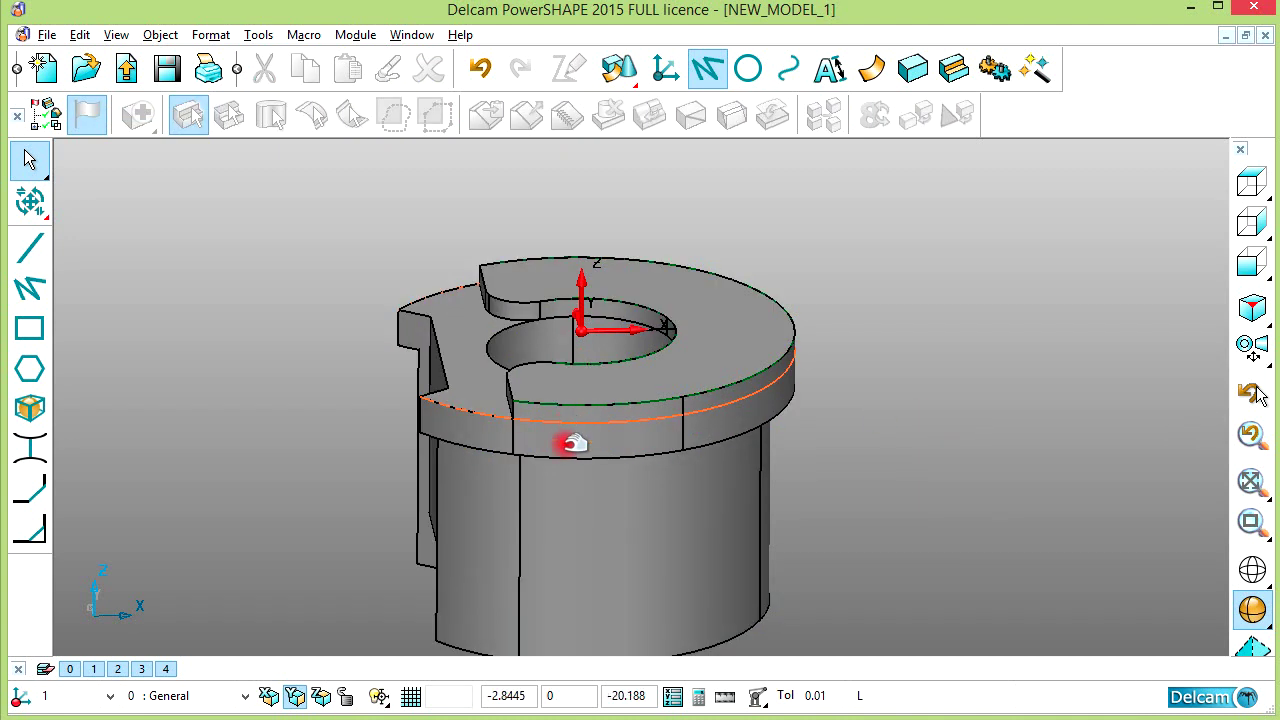
# - Isolate the 20 mm line that runs from the origin to the bore edge, and show it in the front view along Y
pyautogui.moveTo(571, 443); pyautogui.dragTo(737, 420, button='middle')
pyautogui.scroll(3, 700, 400)
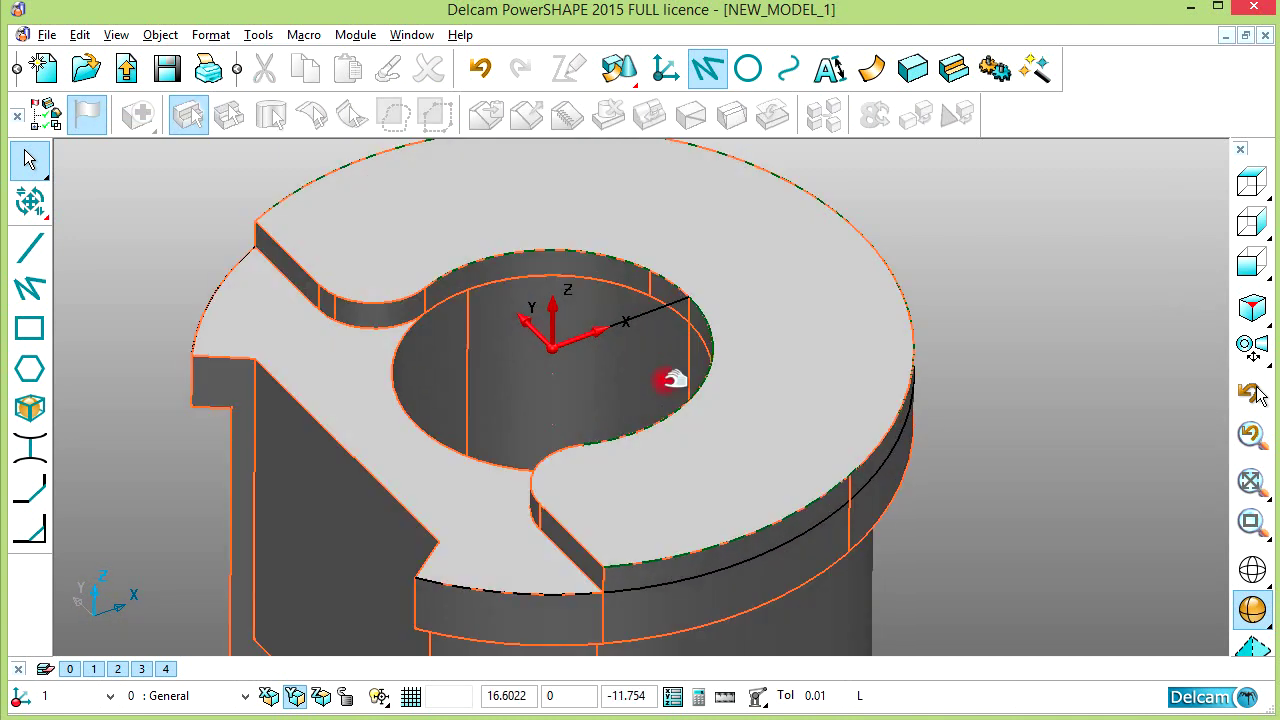
pyautogui.scroll(2, 673, 380)
pyautogui.click(673, 284)
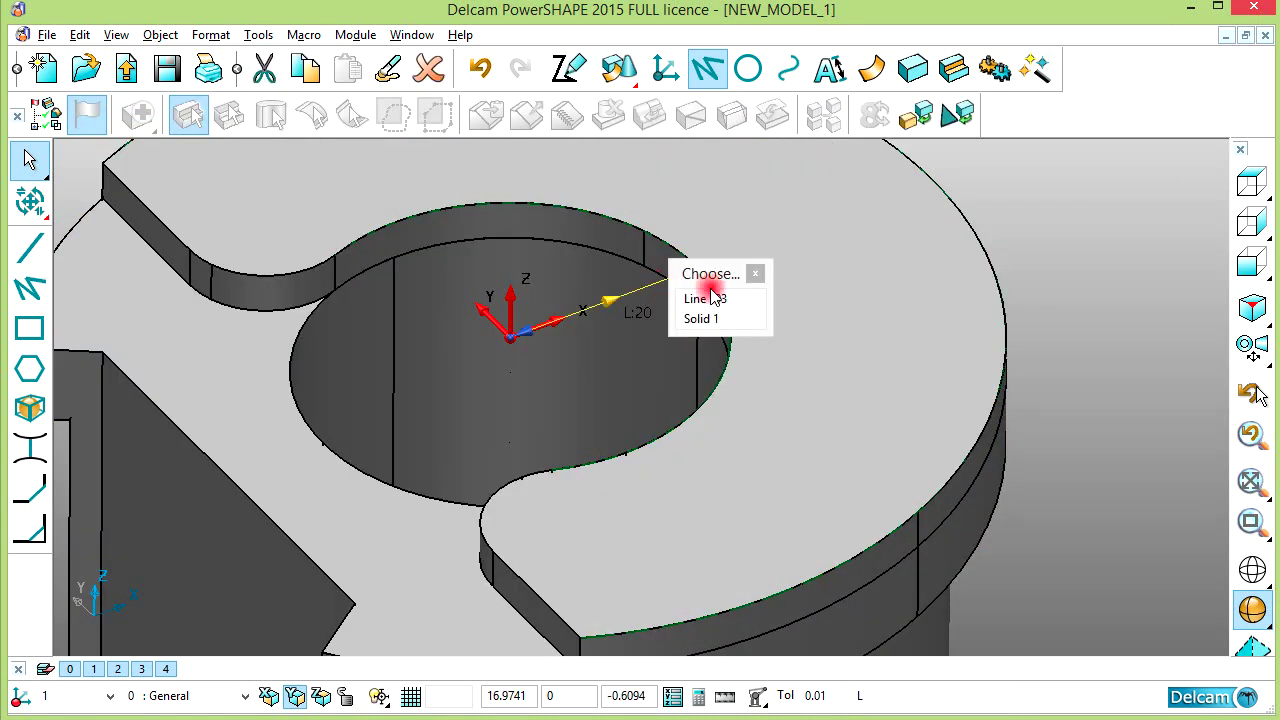
pyautogui.click(716, 300)
pyautogui.hotkey('ctrl', 'k')
pyautogui.click(973, 283)
pyautogui.click(1251, 222)
pyautogui.click(1251, 263)
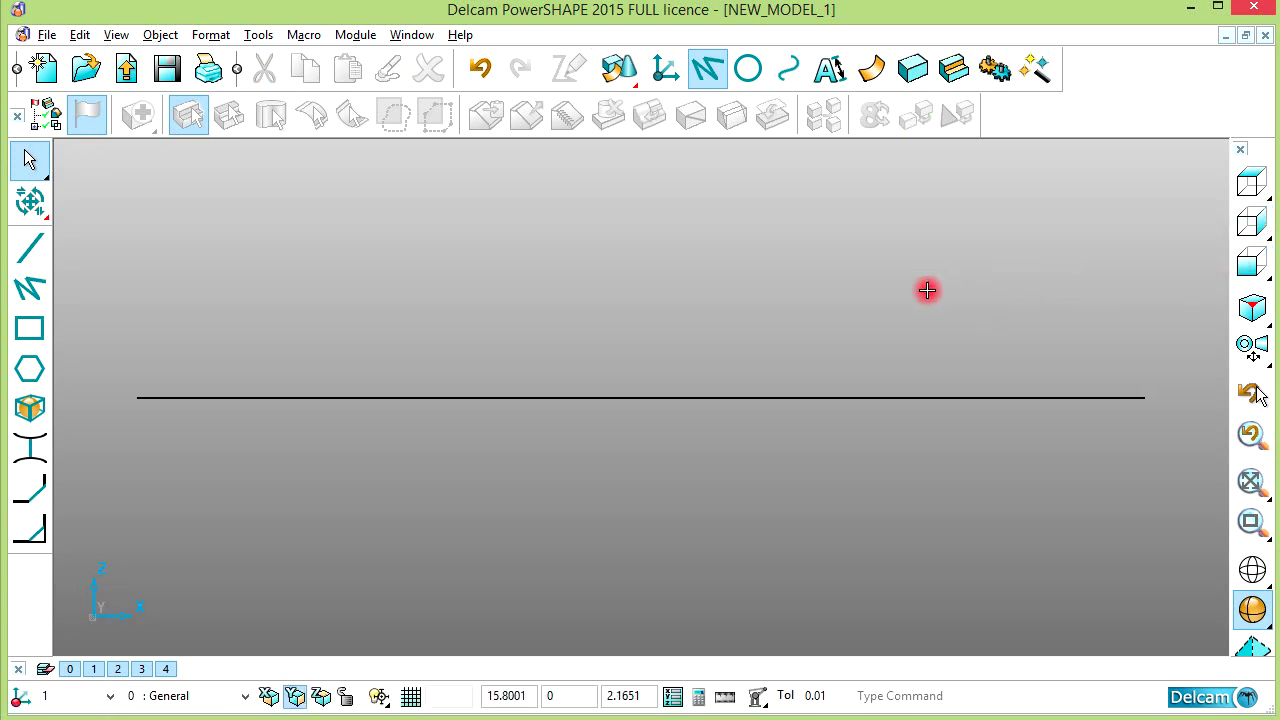
pyautogui.scroll(-1, 767, 320)
pyautogui.keyDown('shift'); pyautogui.moveTo(709, 356); pyautogui.dragTo(709, 340, button='middle'); pyautogui.keyUp('shift')
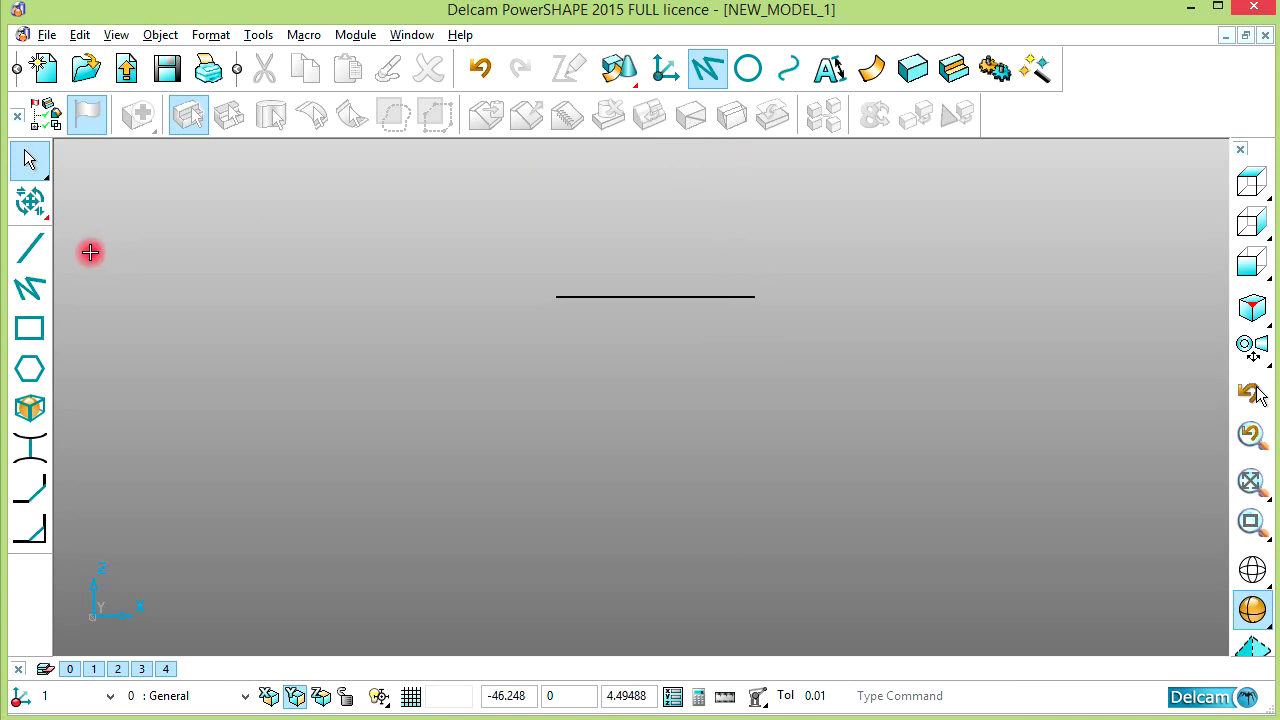
# - Draw a 20 mm vertical line downward along Z from the outer end of the isolated horizontal line
pyautogui.click(30, 247)
pyautogui.click(757, 302)
pyautogui.click(757, 408)
pyautogui.rightClick(825, 275)
pyautogui.click(838, 288)
pyautogui.doubleClick(755, 345)
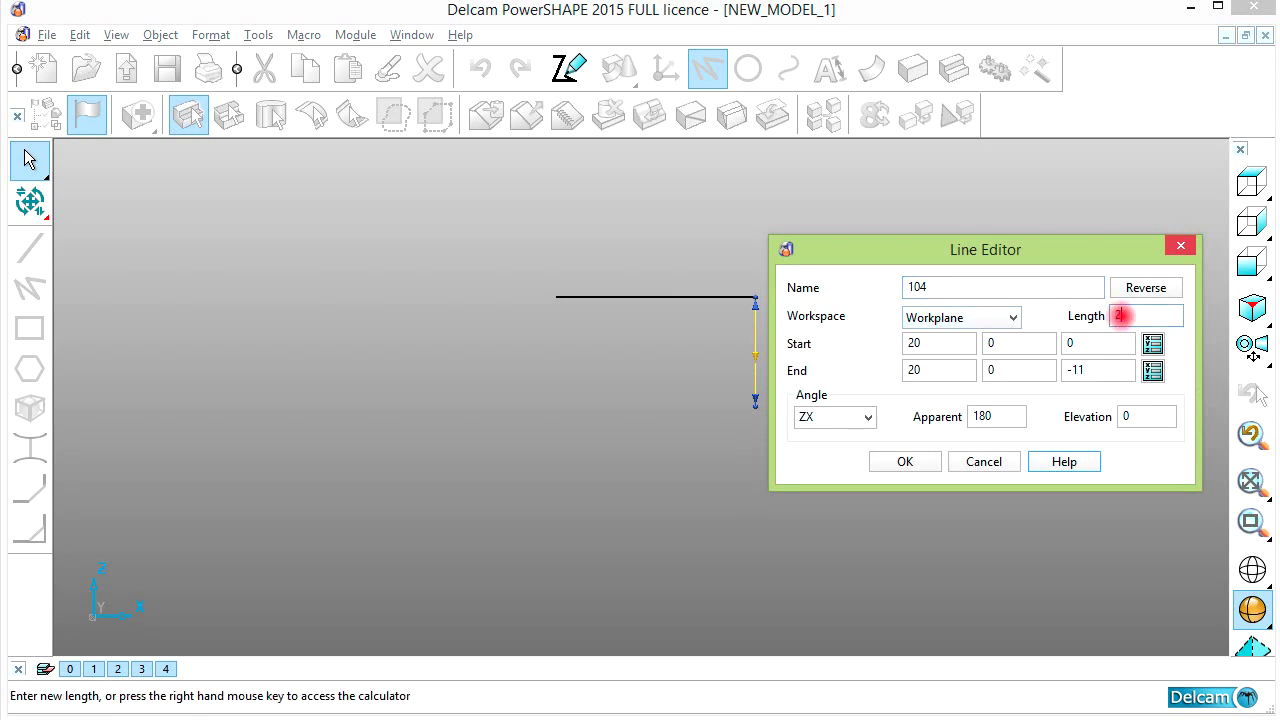
pyautogui.click(905, 462)
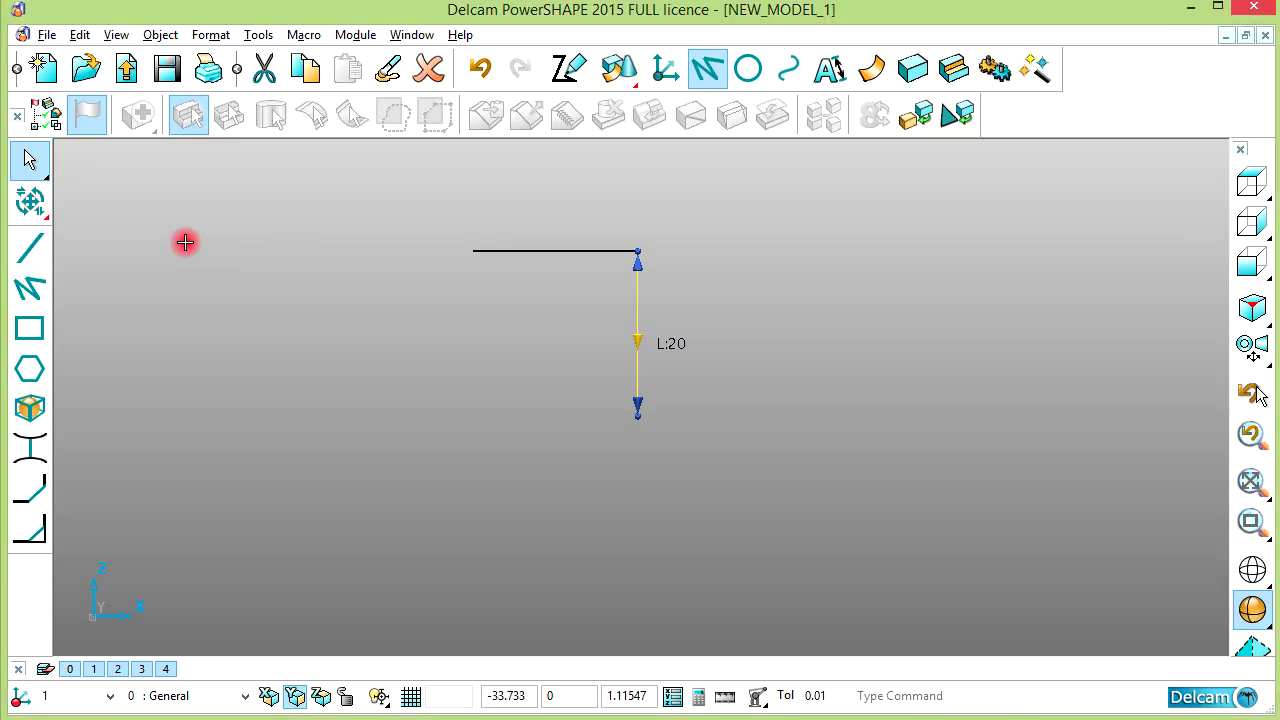
# - Draw an 8.5 mm diagonal line at a 135° apparent angle in ZX, downward and outward from the vertical line's lower end
pyautogui.click(29, 248)
pyautogui.click(641, 418)
pyautogui.click(688, 467)
pyautogui.rightClick(711, 297)
pyautogui.click(722, 309)
pyautogui.doubleClick(665, 436)
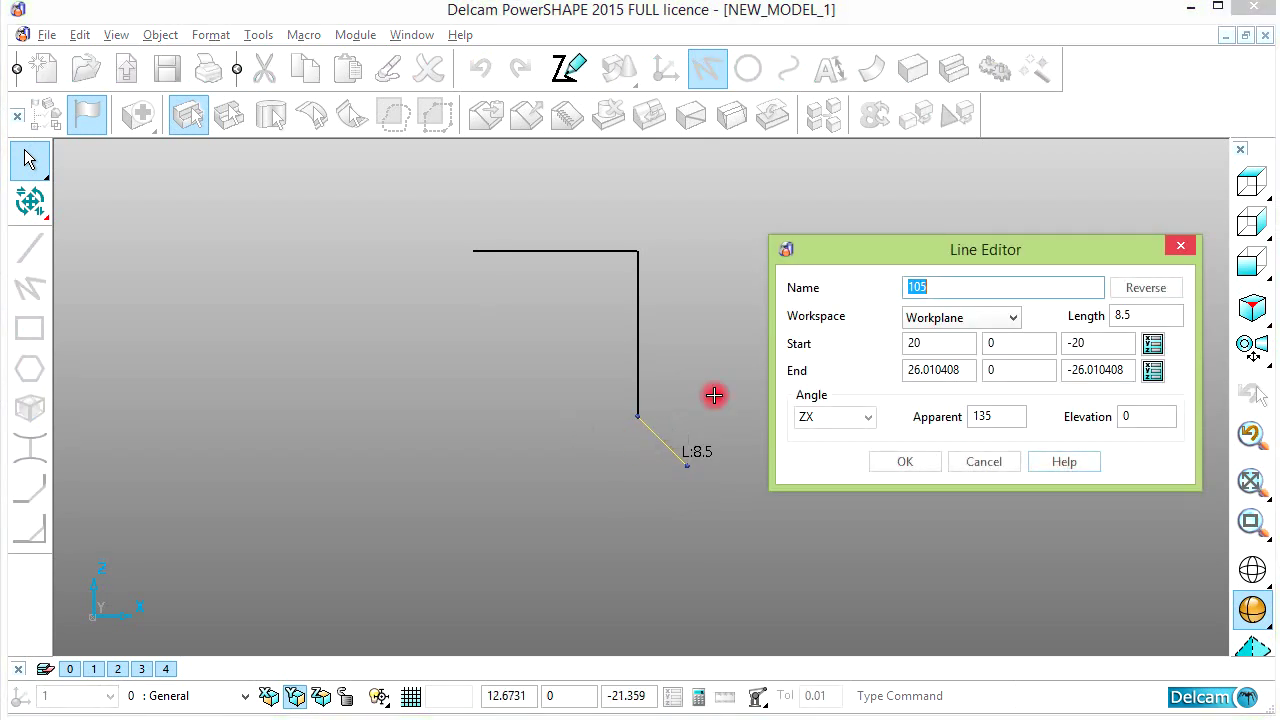
pyautogui.click(1135, 315)
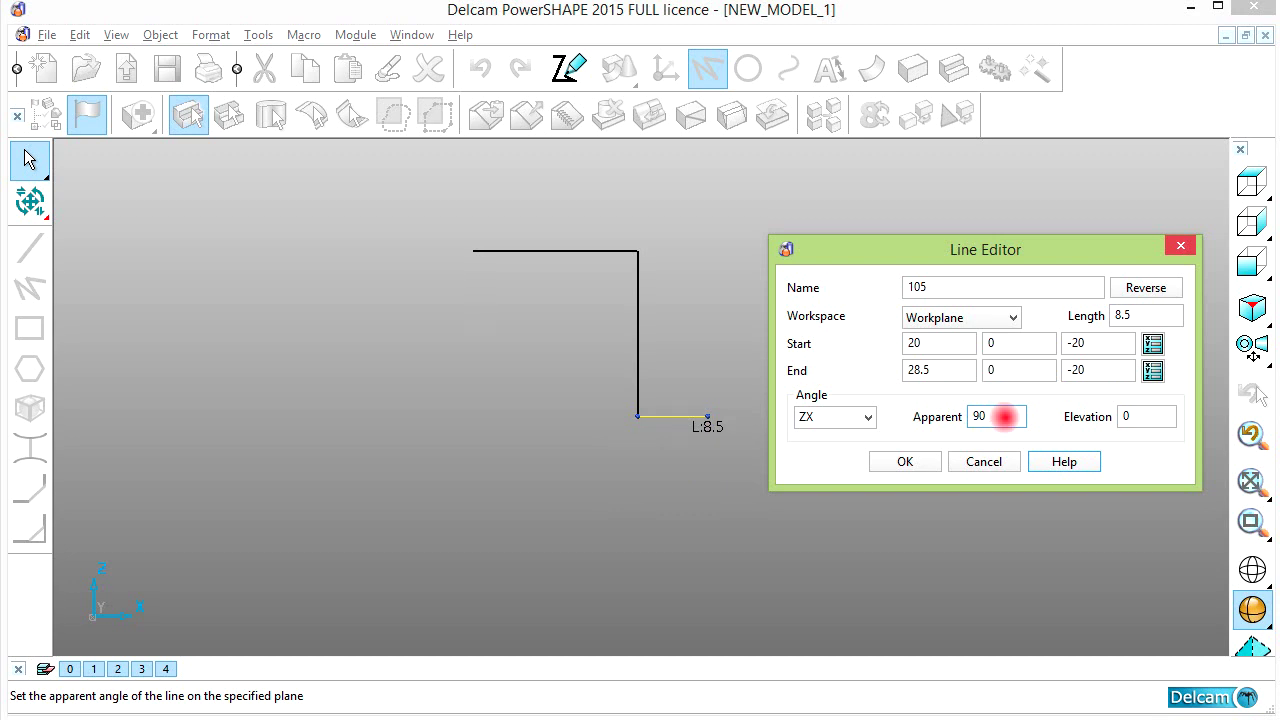
pyautogui.click(903, 462)
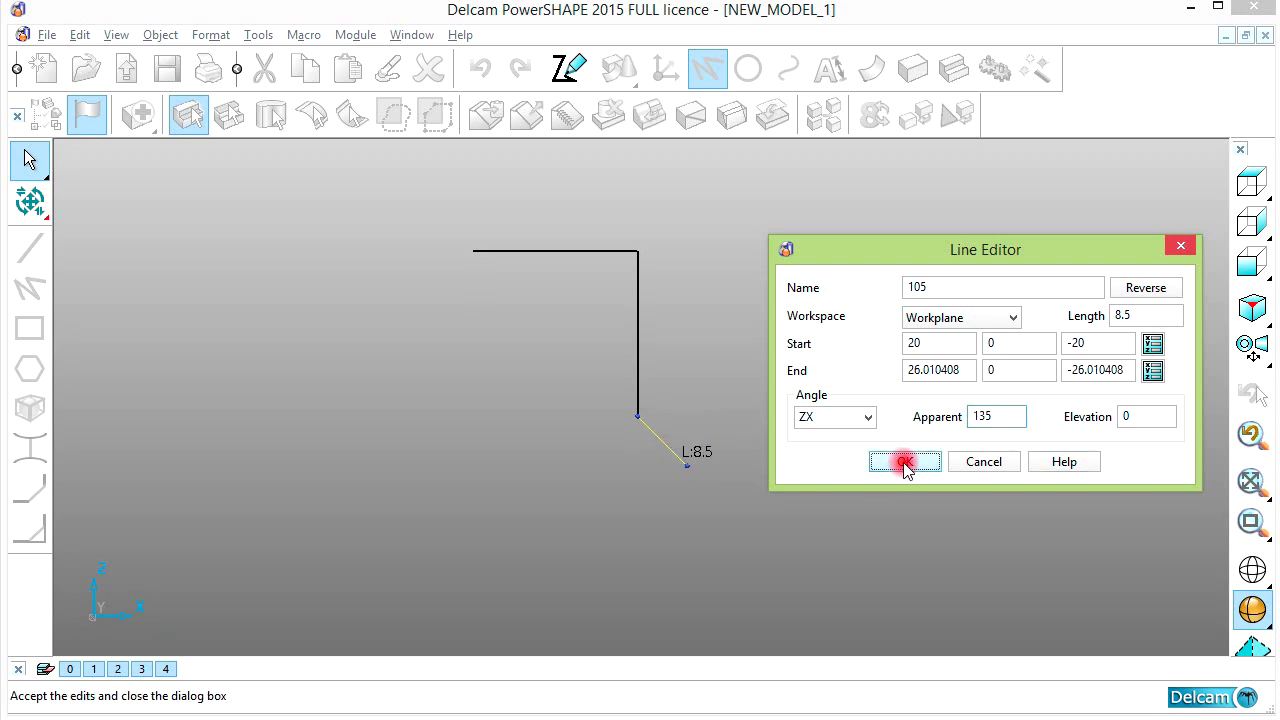
# - Create one copy of the 20 mm vertical line offset 5 mm outward in X
pyautogui.moveTo(743, 417)
pyautogui.keyDown('shift'); pyautogui.mouseDown(button='middle')
pyautogui.moveTo(712, 356)
pyautogui.moveTo(628, 295)
pyautogui.mouseUp(button='middle'); pyautogui.keyUp('shift')
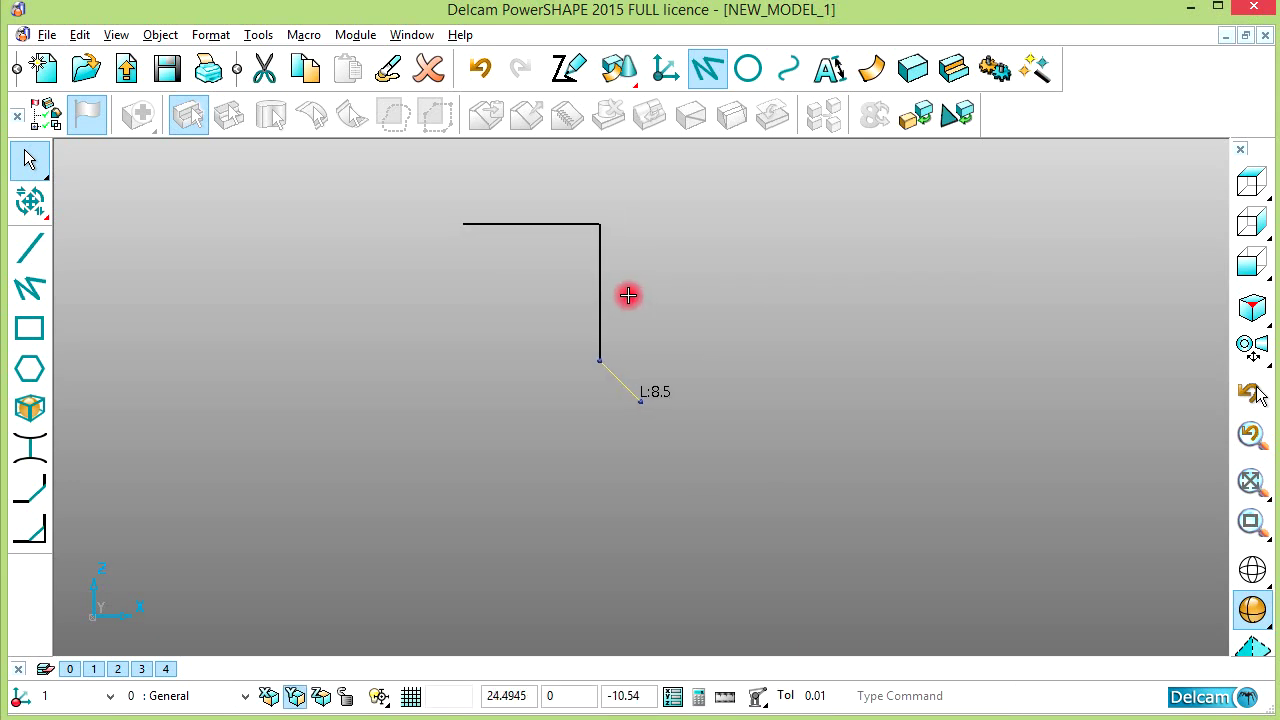
pyautogui.click(35, 210)
pyautogui.click(29, 484)
pyautogui.click(681, 584)
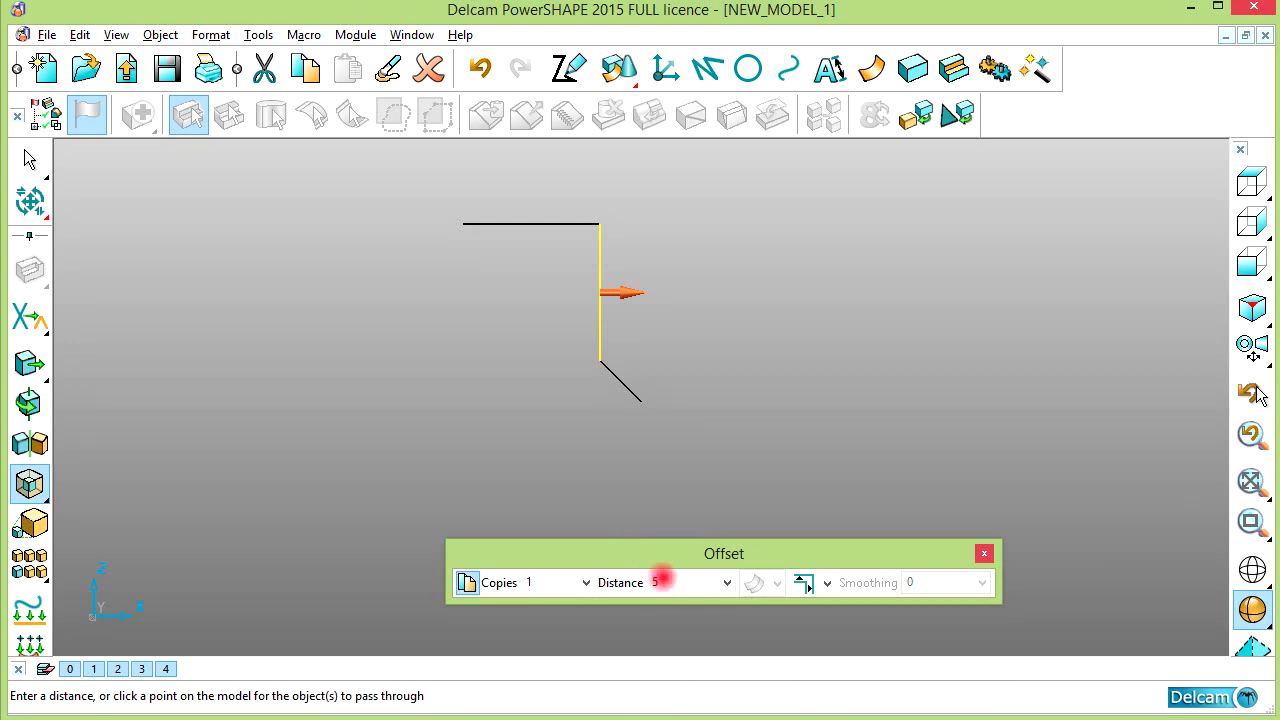
pyautogui.click(984, 553)
pyautogui.scroll(3, 603, 346)
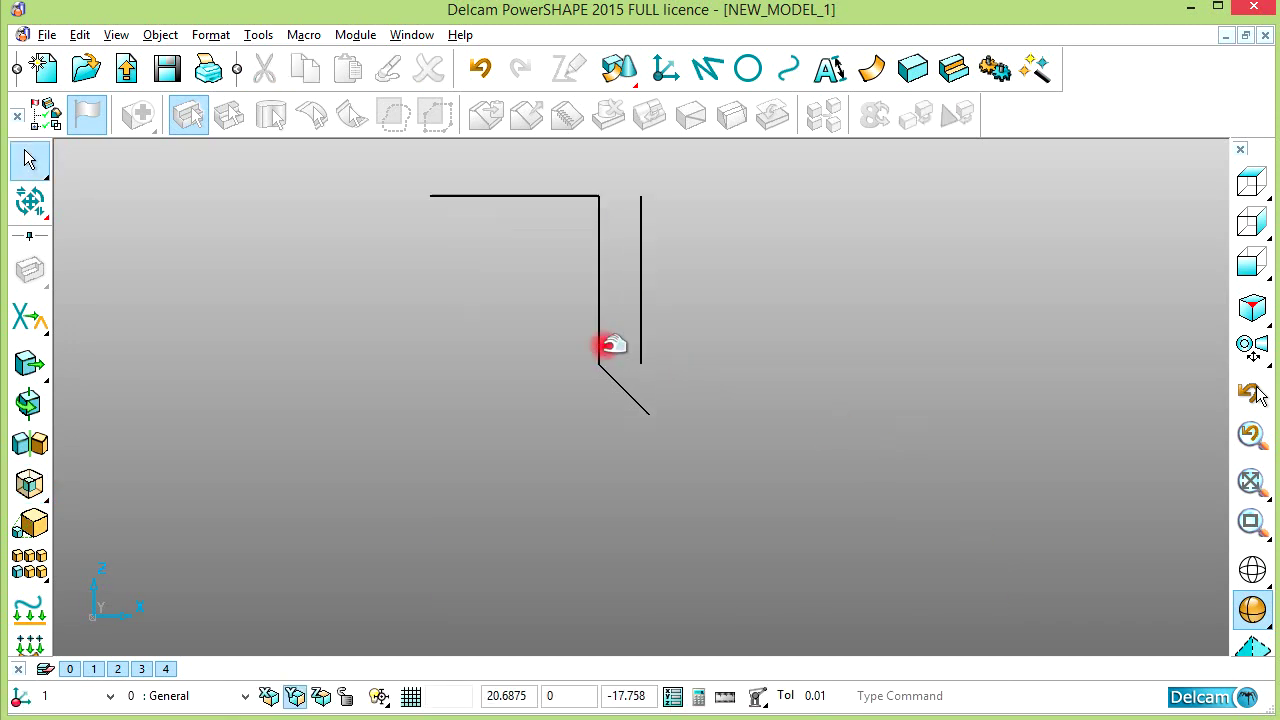
# - Extend the offset vertical line downward until it crosses past the diagonal line
pyautogui.click(655, 318)
pyautogui.moveTo(651, 357); pyautogui.dragTo(648, 499)
pyautogui.click(703, 327)
pyautogui.scroll(3, 660, 388)
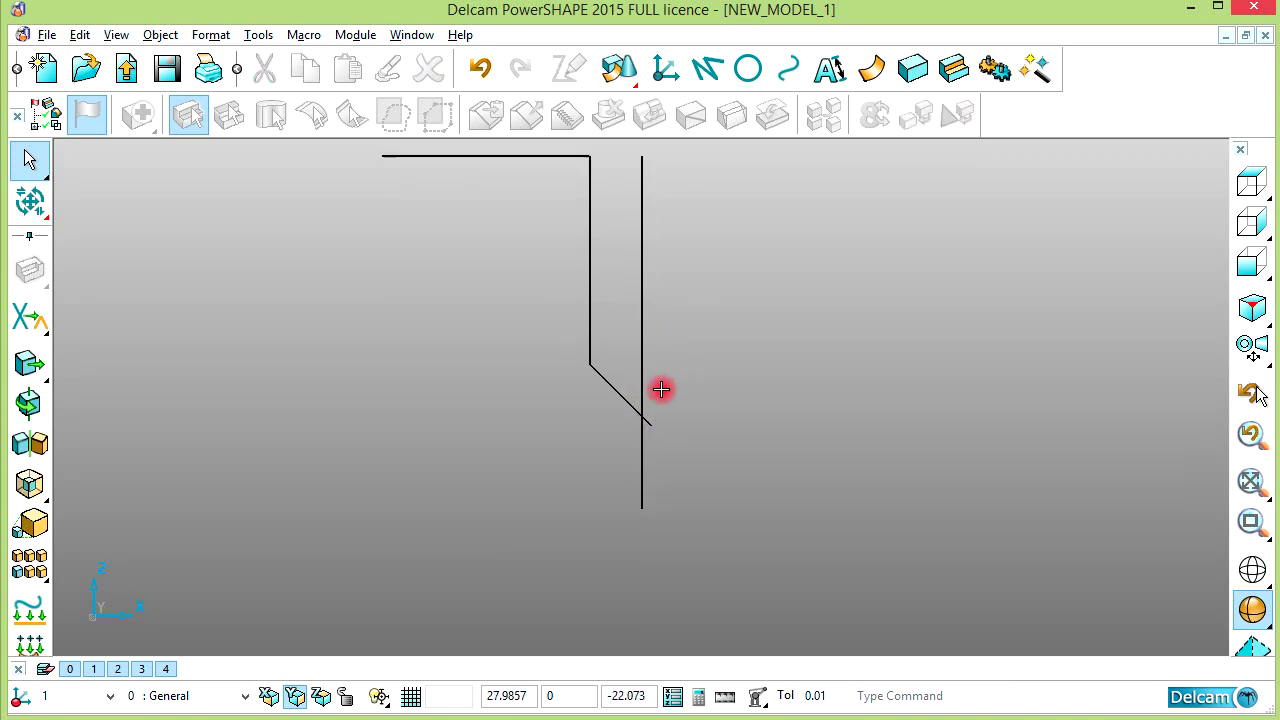
# - Trim the diagonal line's end at the offset vertical line and remove that construction line
pyautogui.click(32, 317)
pyautogui.scroll(1, 635, 505)
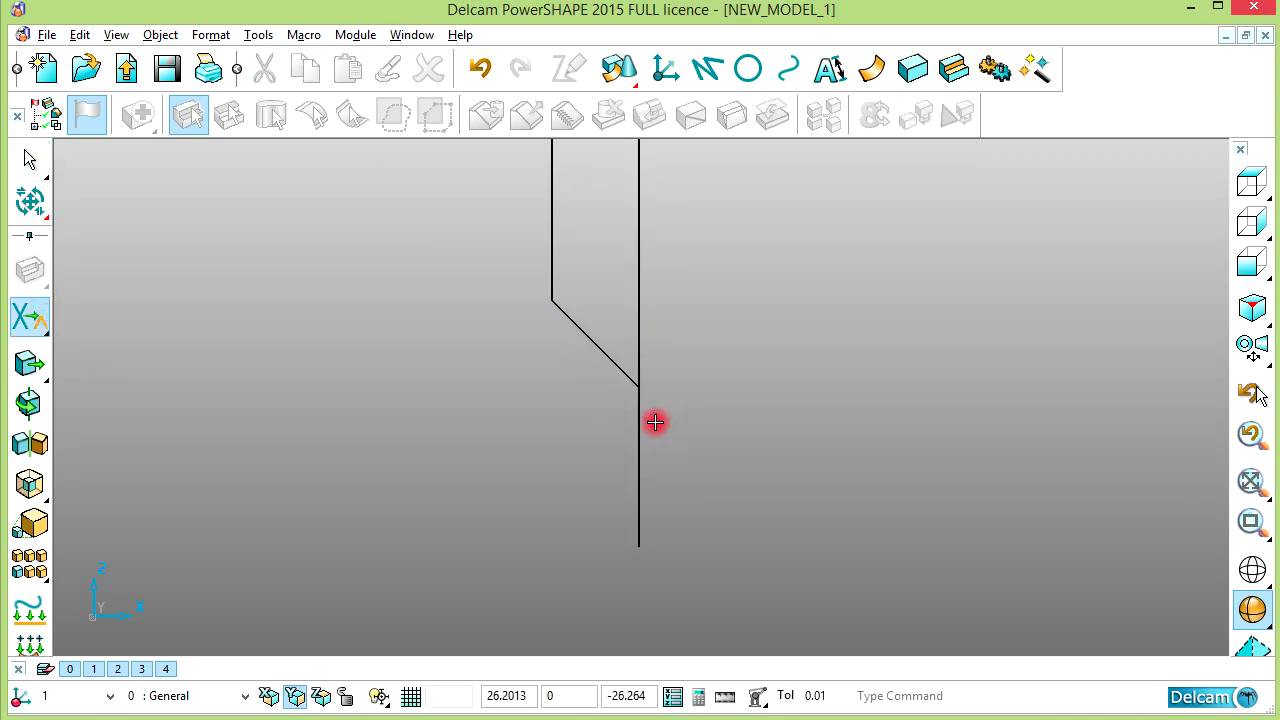
pyautogui.scroll(-1, 645, 400)
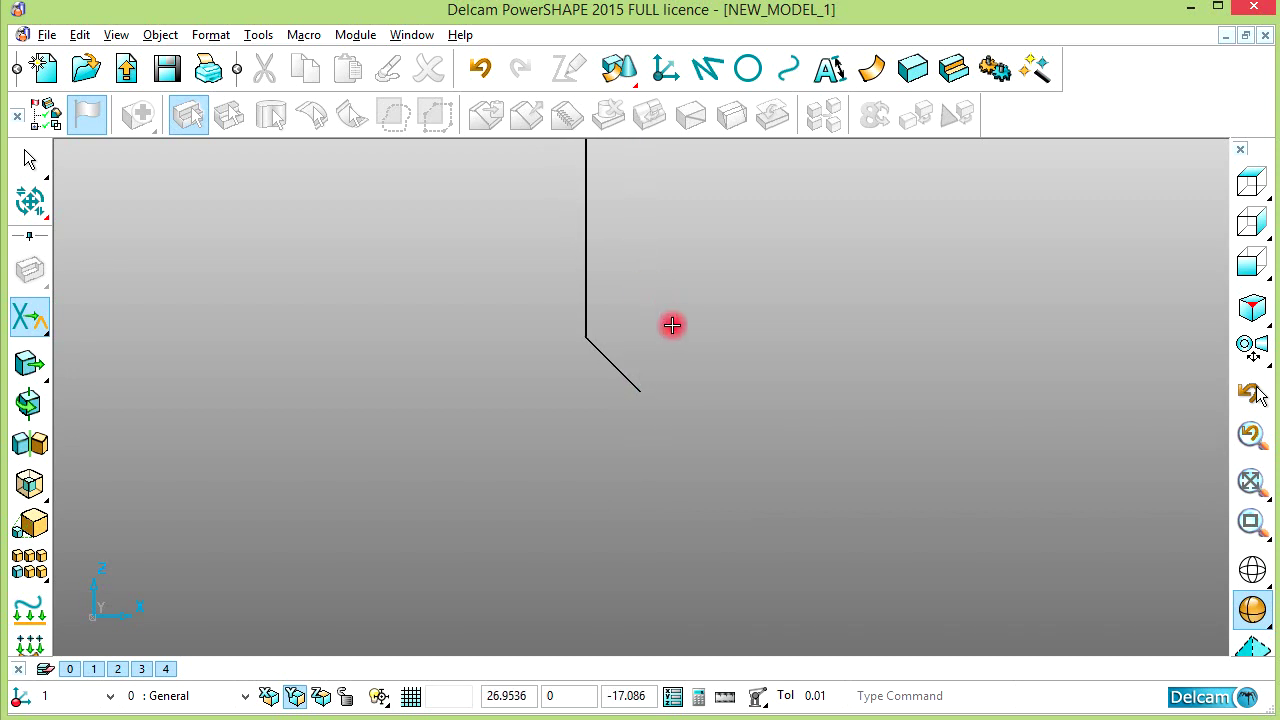
# - Draw a 10 mm vertical line downward along Z from the diagonal line's lower end
pyautogui.scroll(-1, 665, 318)
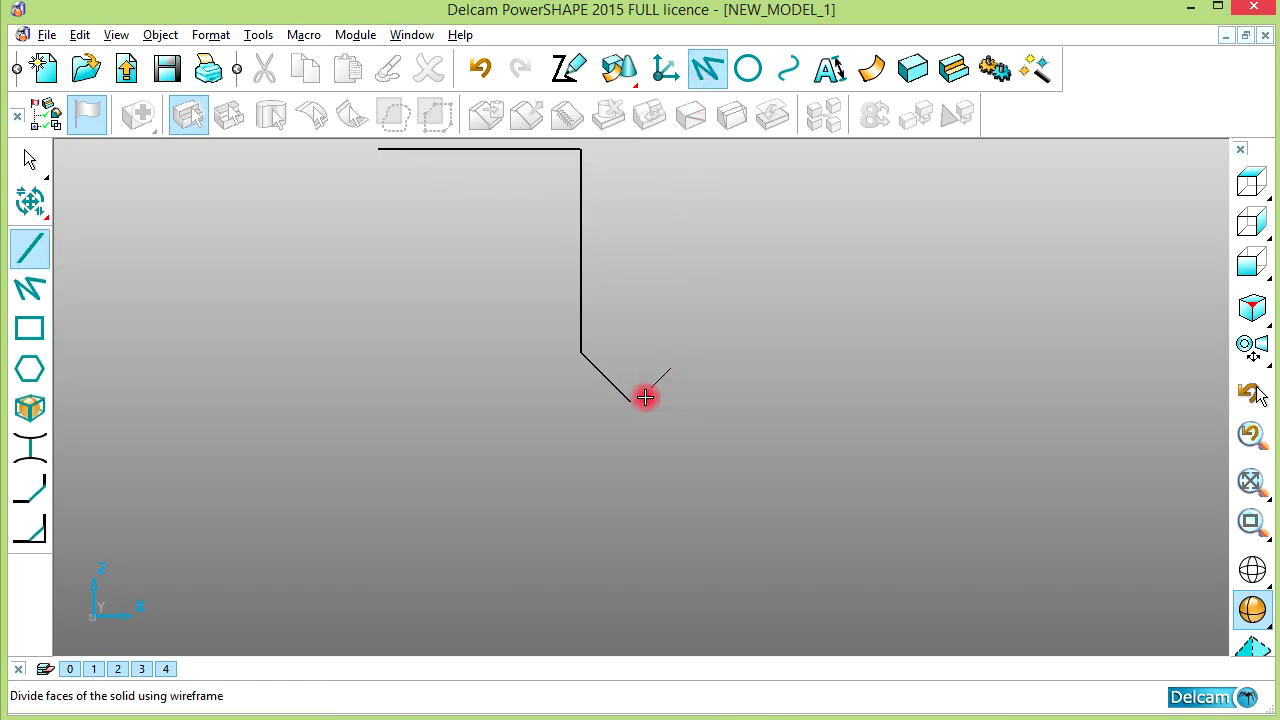
pyautogui.click(630, 472)
pyautogui.rightClick(704, 296)
pyautogui.click(679, 369)
pyautogui.keyDown('shift'); pyautogui.moveTo(673, 388); pyautogui.dragTo(673, 381, button='middle'); pyautogui.keyUp('shift')
pyautogui.doubleClick(628, 345)
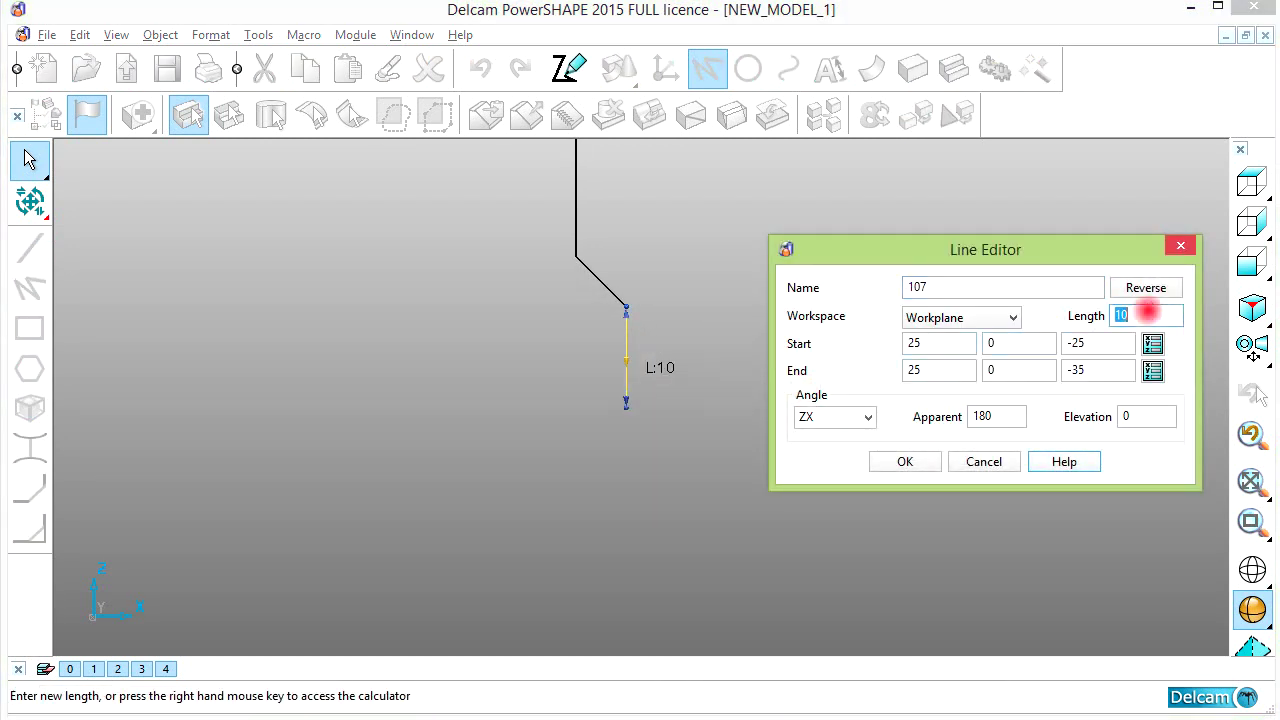
pyautogui.click(918, 462)
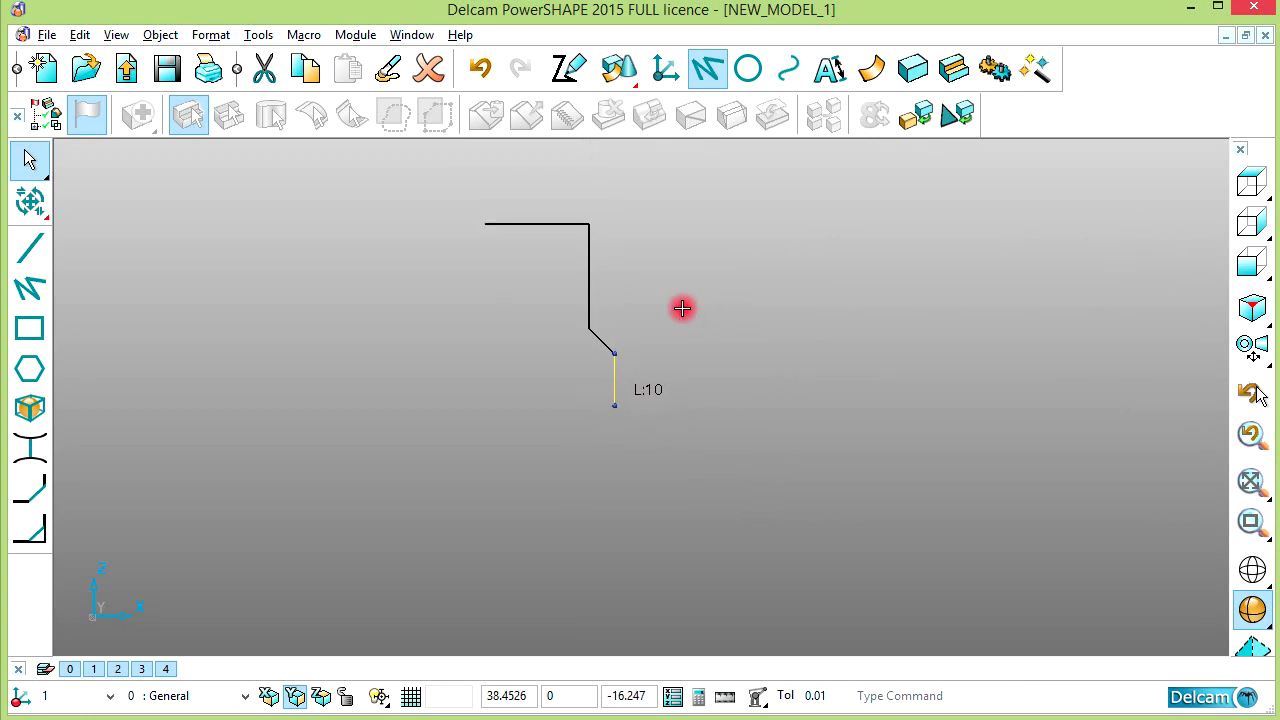
# - Draw a 1 mm horizontal line outward along X from the lower end of the 10 mm vertical line
pyautogui.click(30, 247)
pyautogui.click(612, 401)
pyautogui.click(663, 404)
pyautogui.rightClick(698, 325)
pyautogui.click(717, 315)
pyautogui.scroll(3, 631, 431)
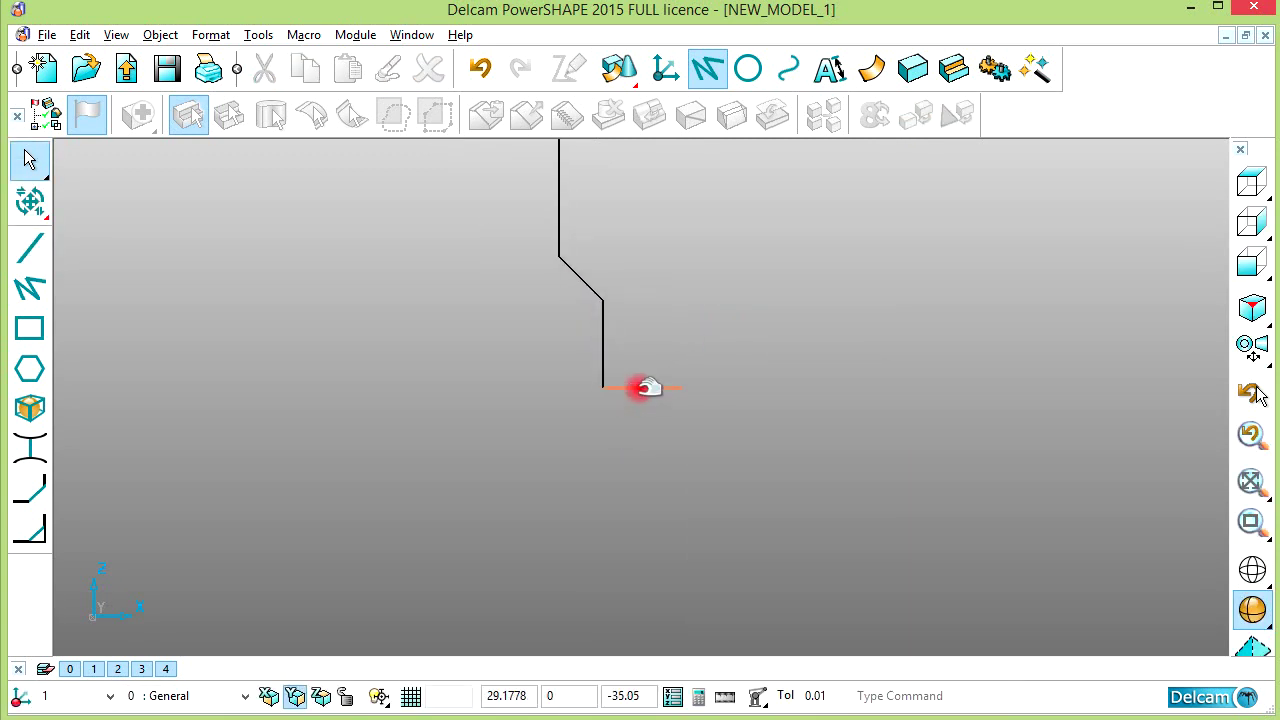
pyautogui.doubleClick(648, 388)
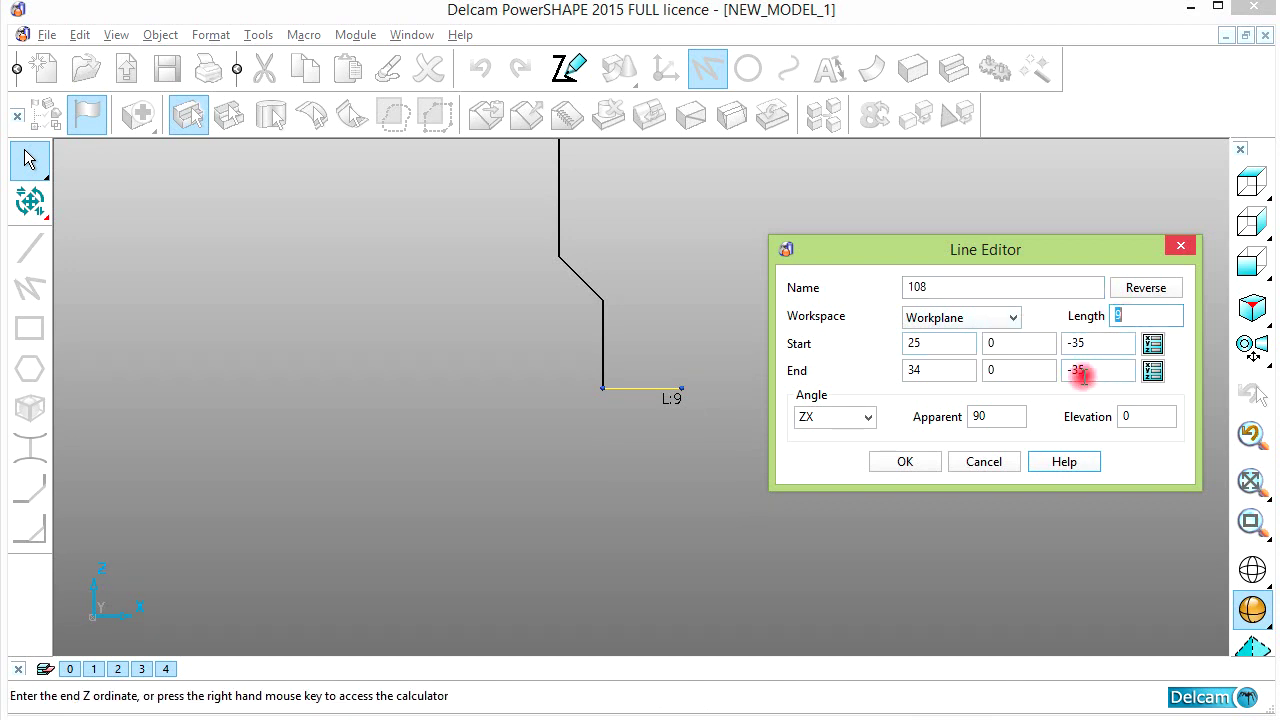
pyautogui.click(905, 461)
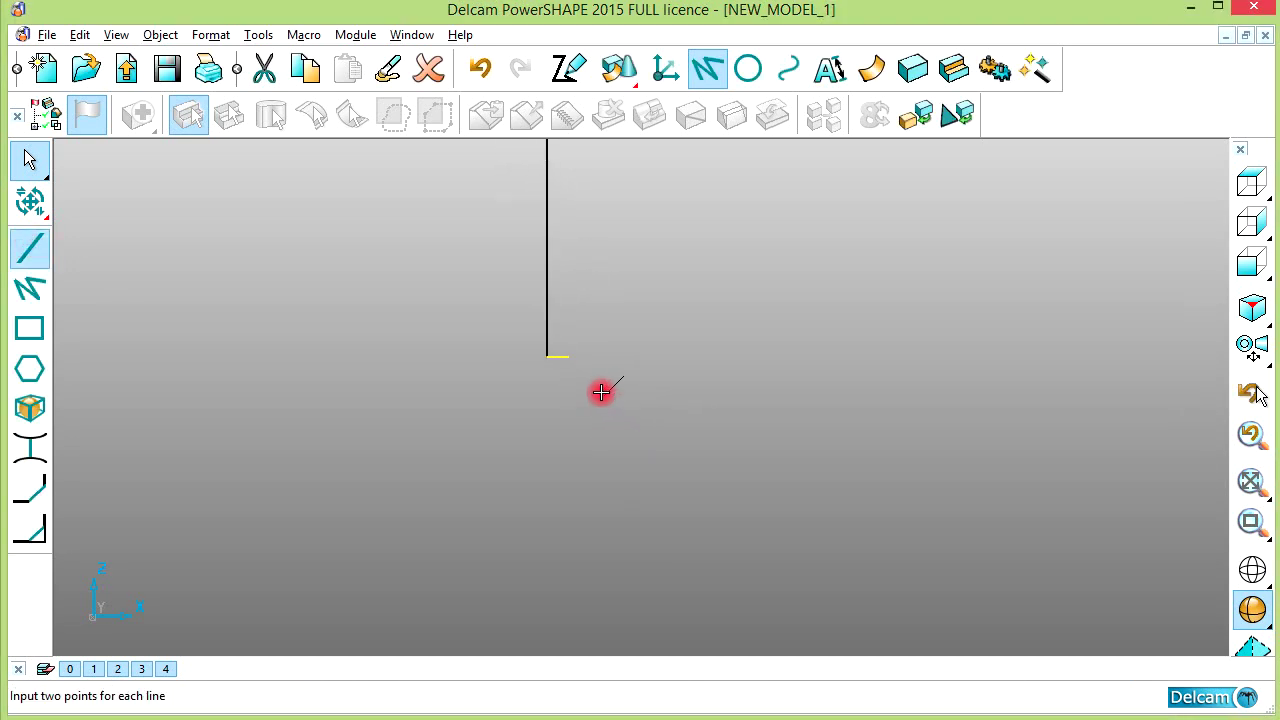
# - Draw a 36 mm vertical line downward along Z from the outer end of the 1 mm step line
pyautogui.click(570, 357)
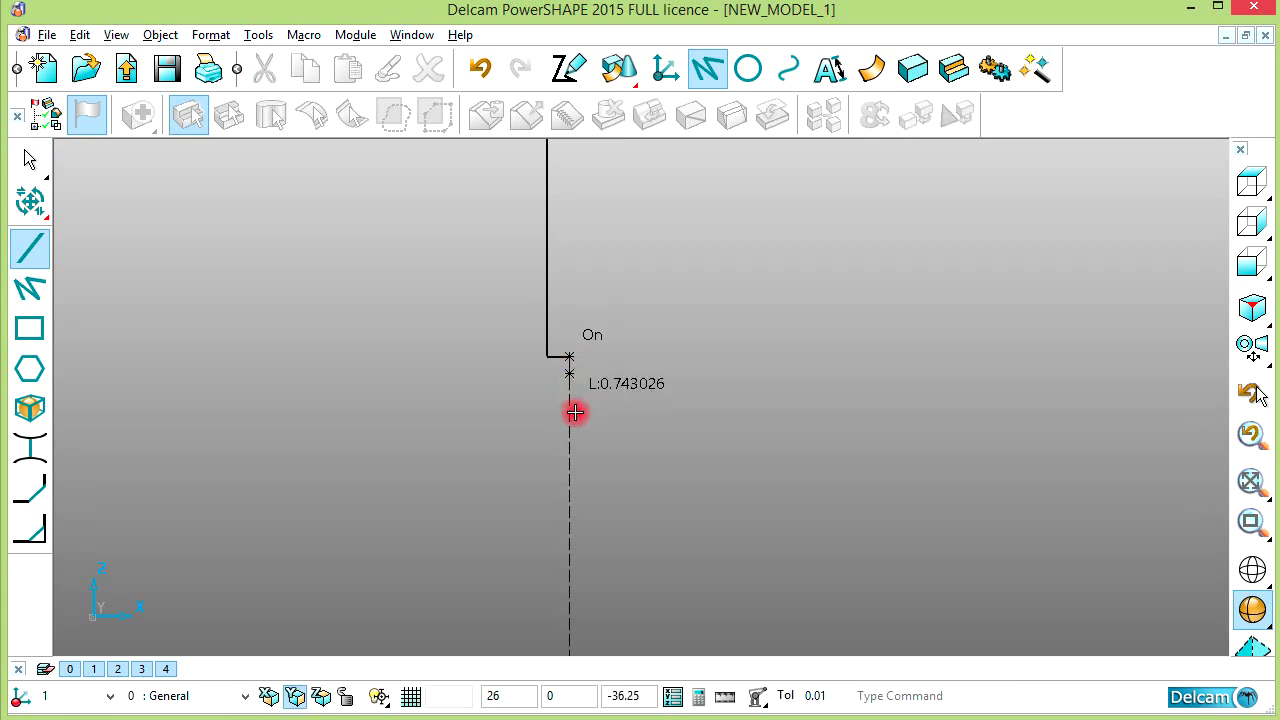
pyautogui.click(611, 497)
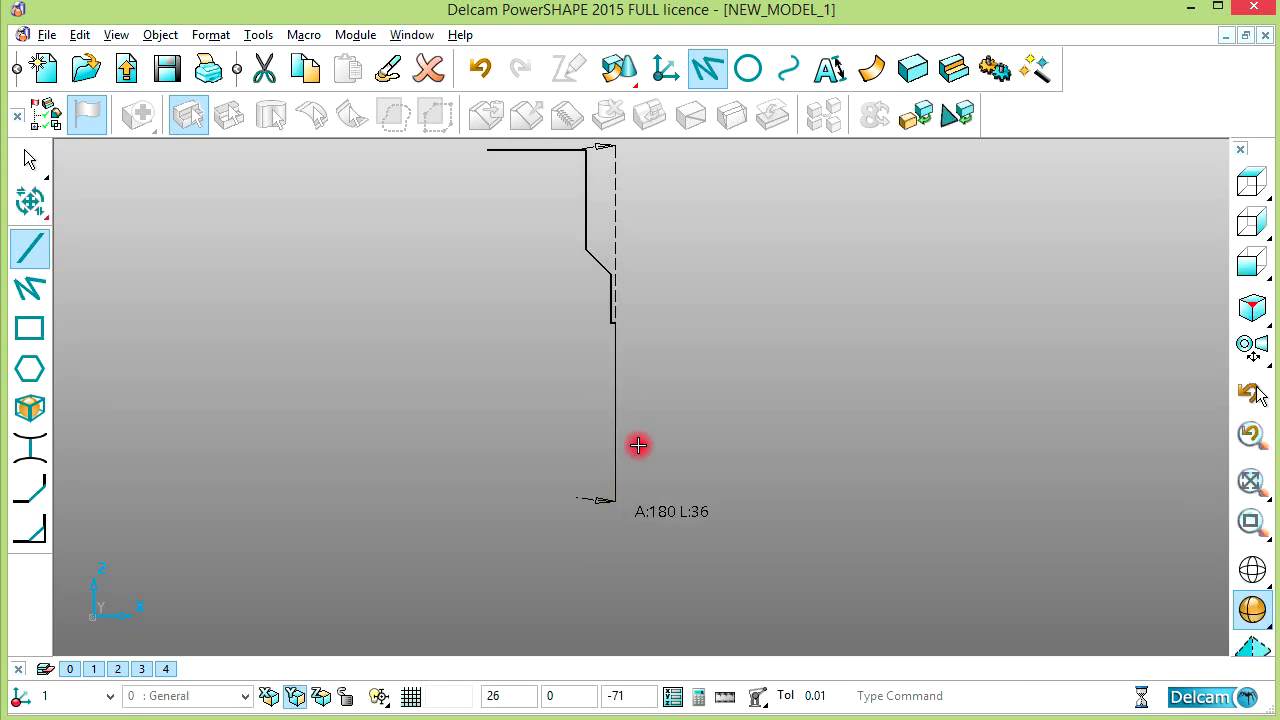
pyautogui.rightClick(733, 280)
pyautogui.click(590, 256)
# - Create an offset copy of the top 20 mm line downward along Z, just above the lowest vertical line's bottom end
pyautogui.scroll(-1, 517, 226)
pyautogui.click(545, 197)
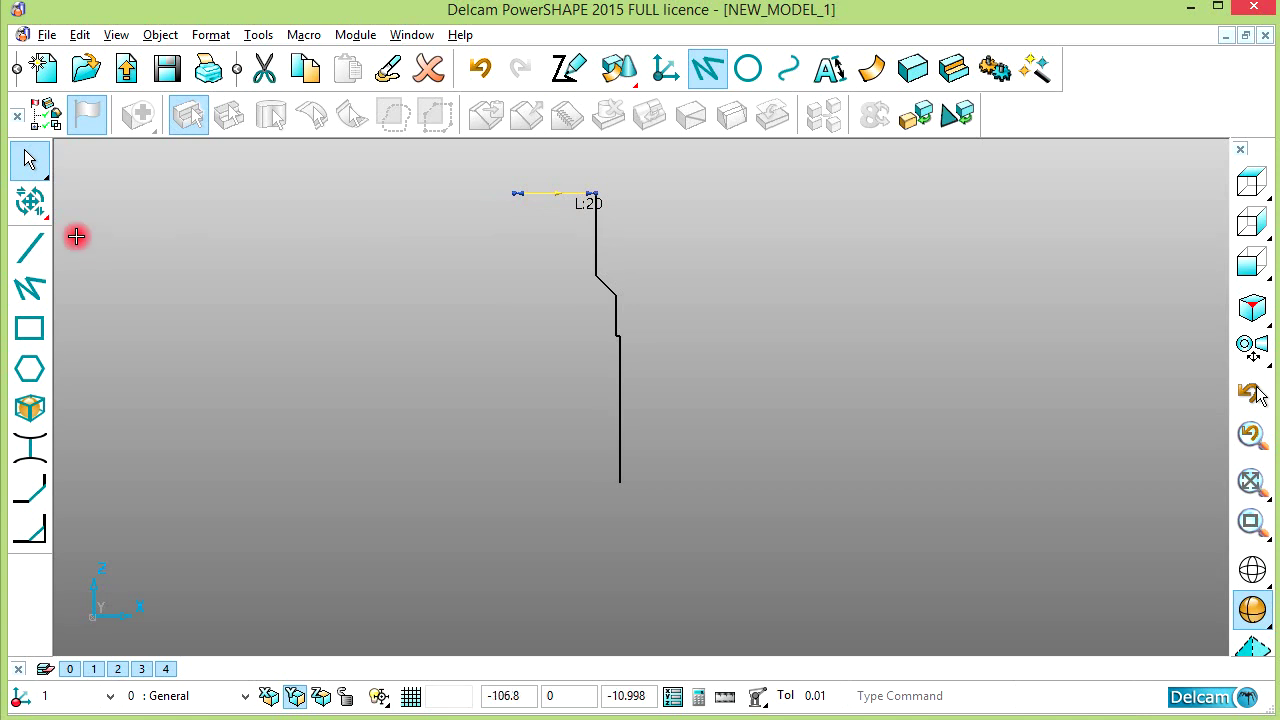
pyautogui.click(29, 201)
pyautogui.click(29, 483)
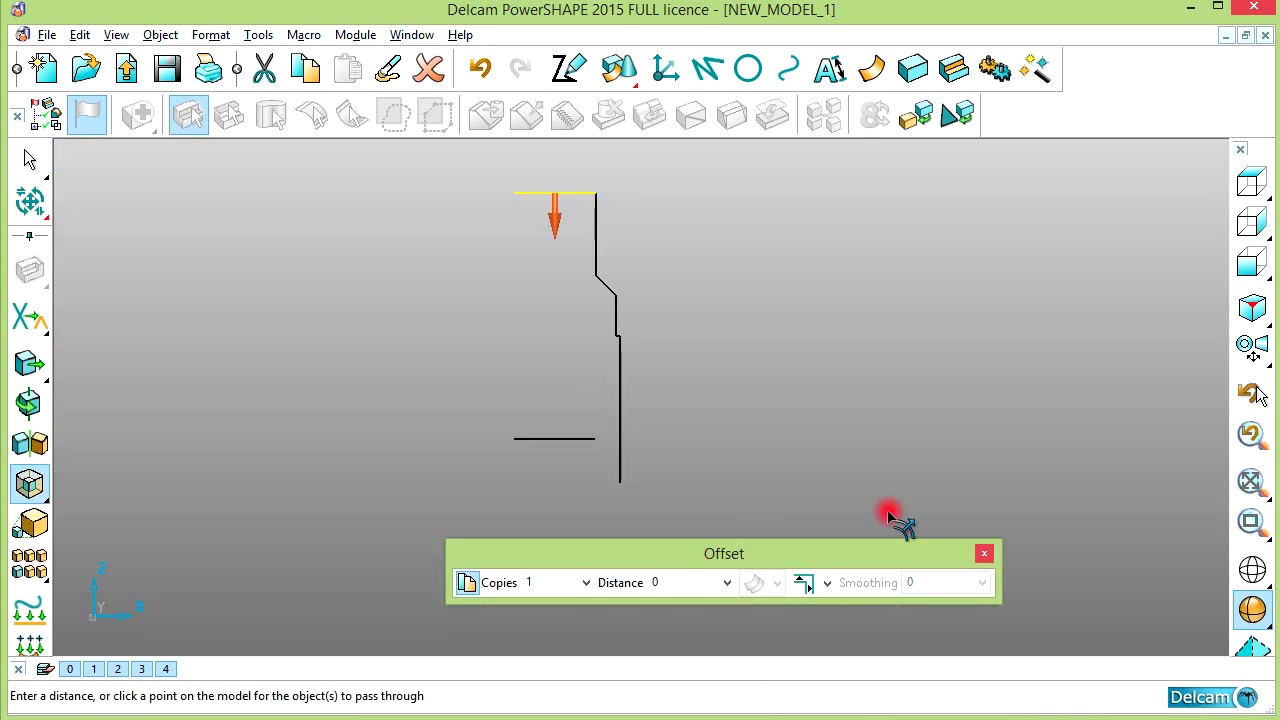
pyautogui.click(984, 553)
# - Extend the lower horizontal line outward to meet the 36 mm vertical line using Limit selection
pyautogui.scroll(2, 549, 394)
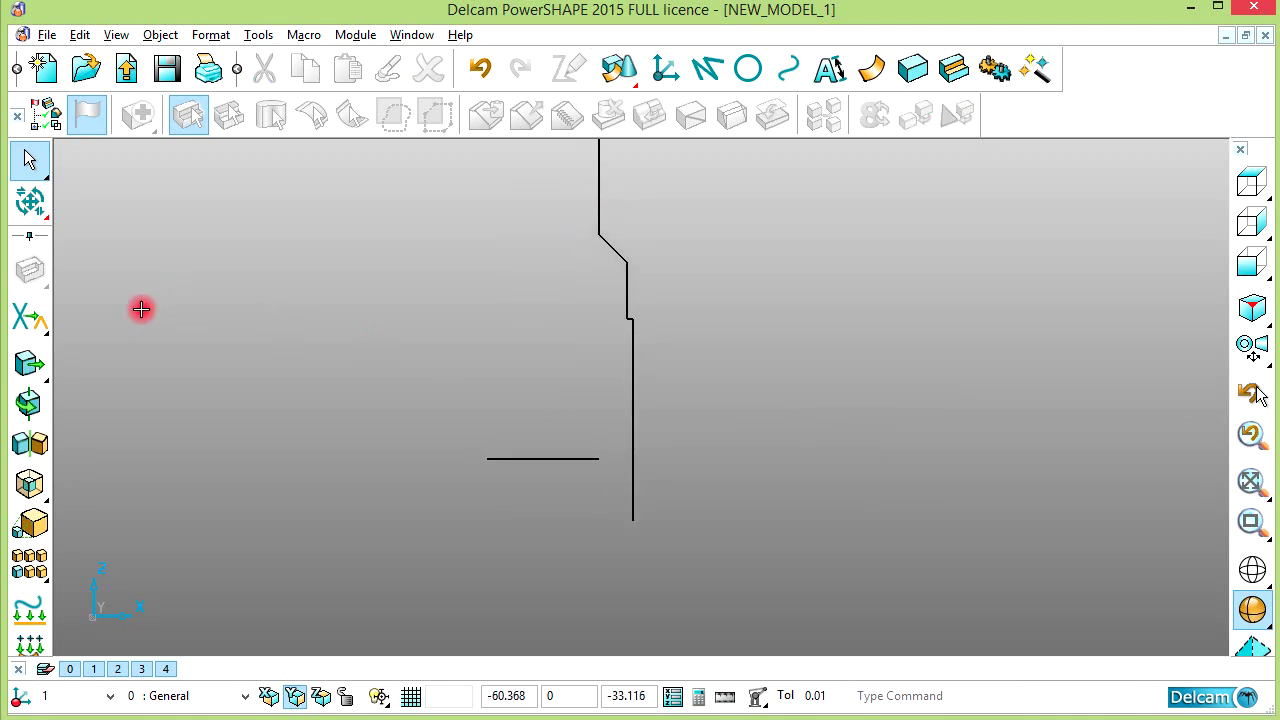
pyautogui.moveTo(29, 316)
pyautogui.click(203, 318)
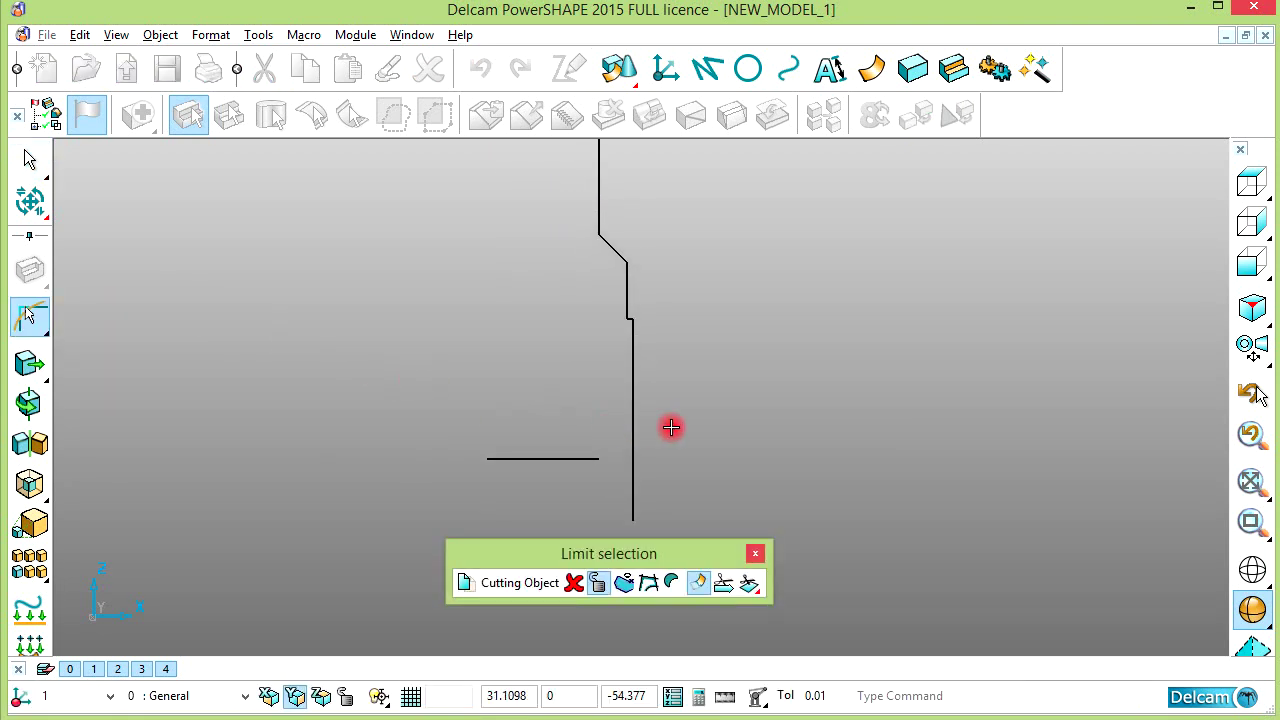
pyautogui.click(631, 456)
pyautogui.click(574, 461)
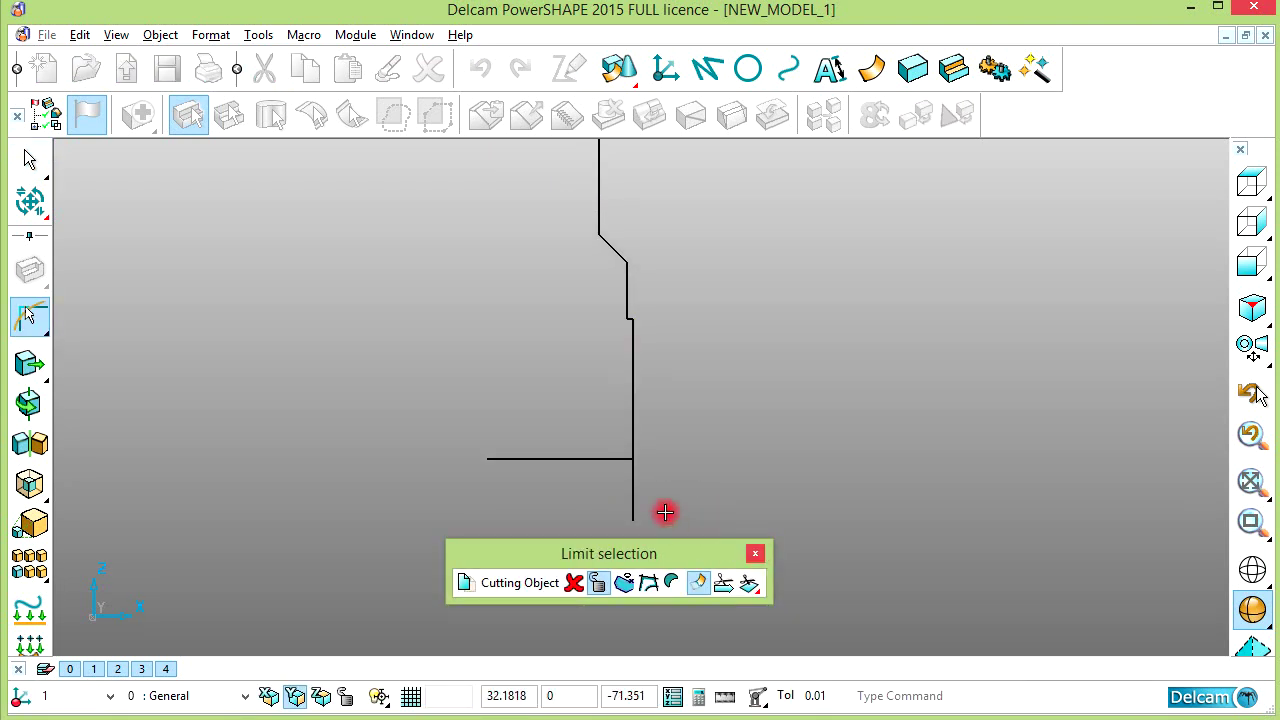
# - Trim the 36 mm vertical line's excess below the bottom horizontal line with the nearest-intersection limit
pyautogui.click(632, 505)
pyautogui.click(757, 556)
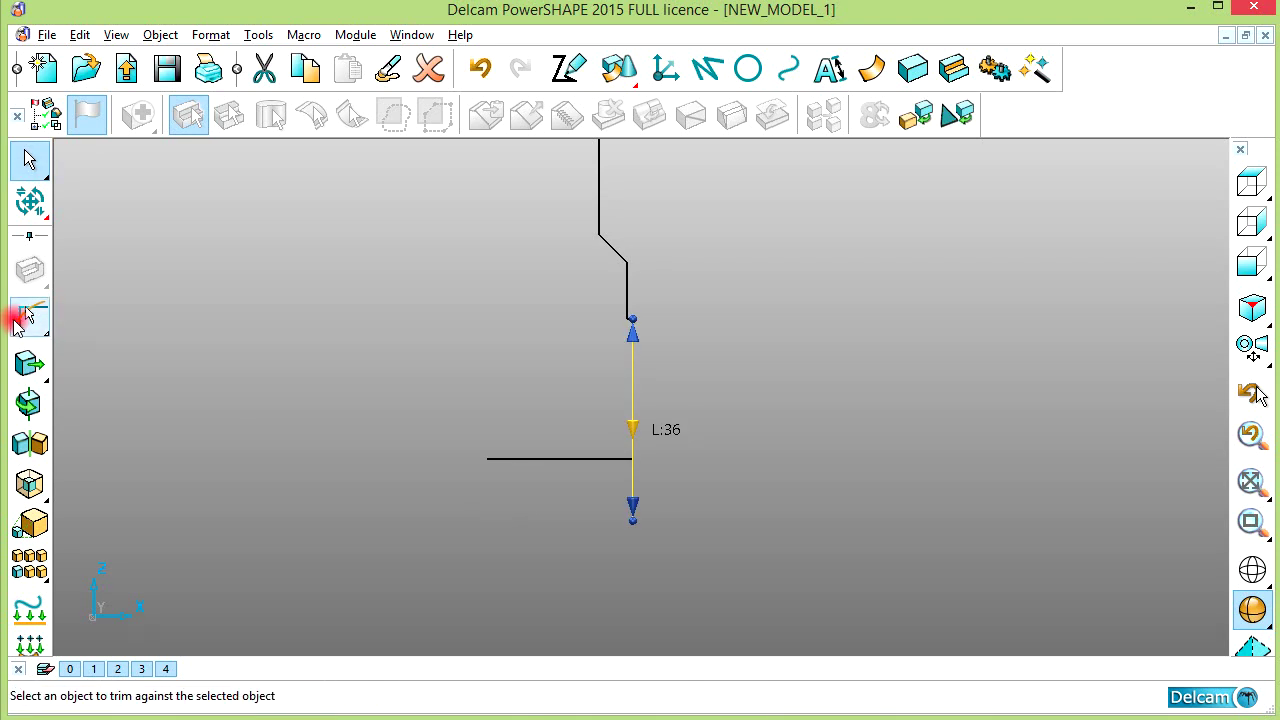
pyautogui.click(25, 320)
pyautogui.click(194, 344)
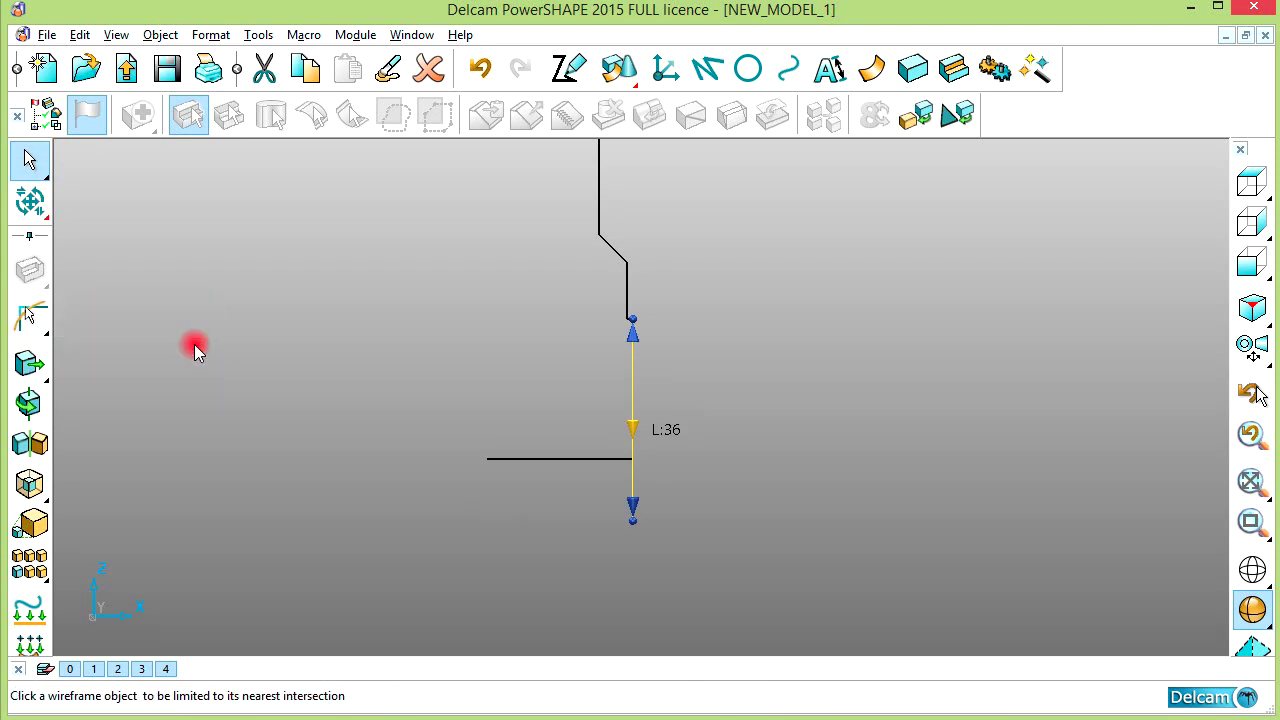
pyautogui.click(613, 519)
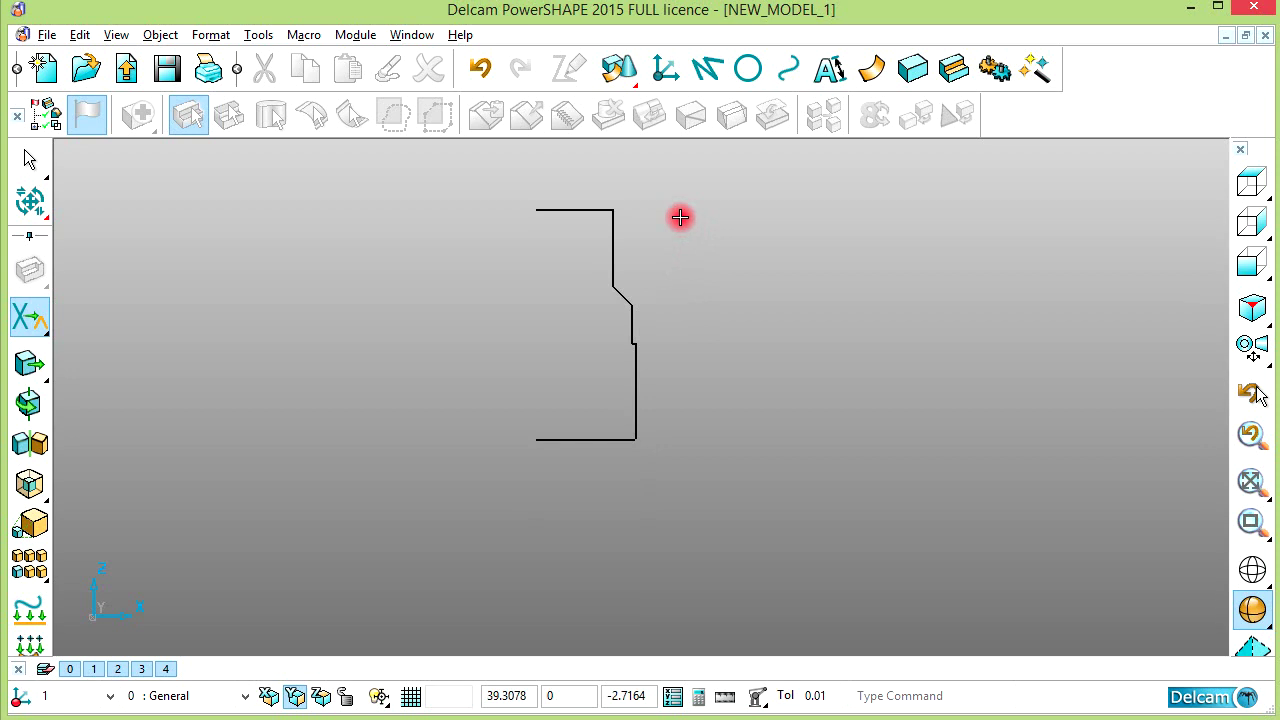
# - Close the stepped bore's half-section with a vertical line joining the inner ends of the upper and lower horizontal lines
pyautogui.click(703, 69)
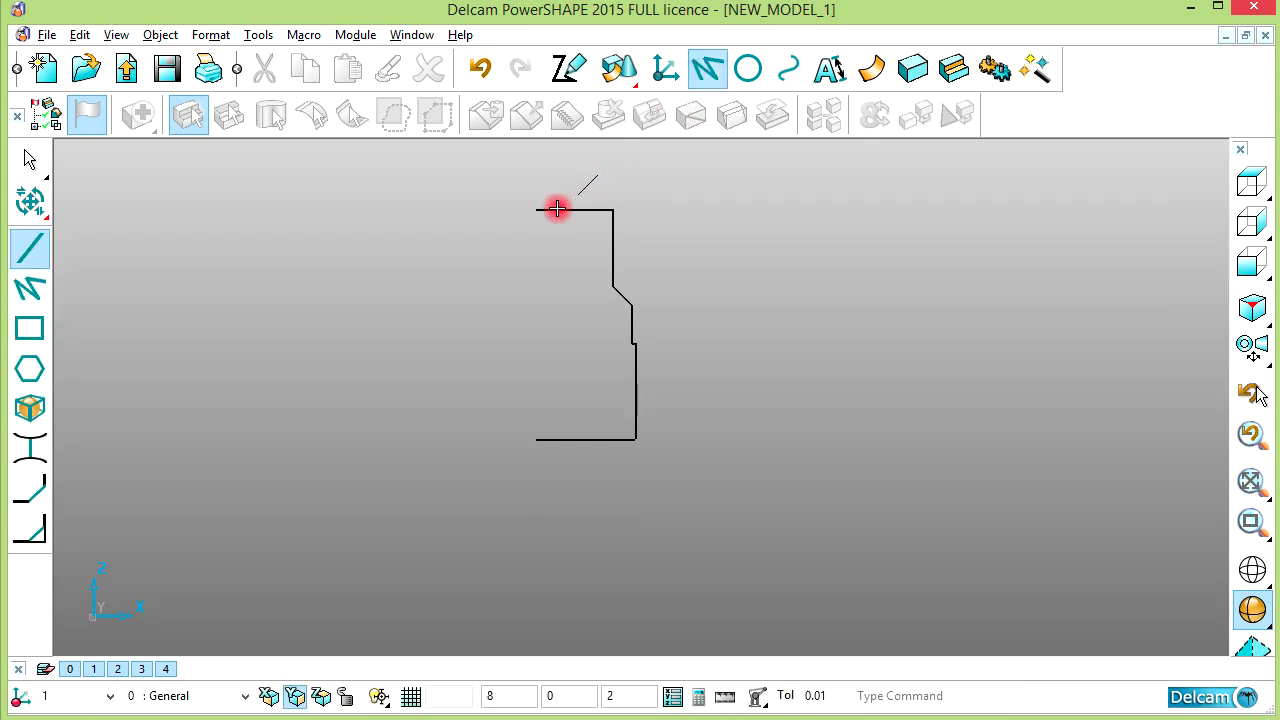
pyautogui.click(540, 439)
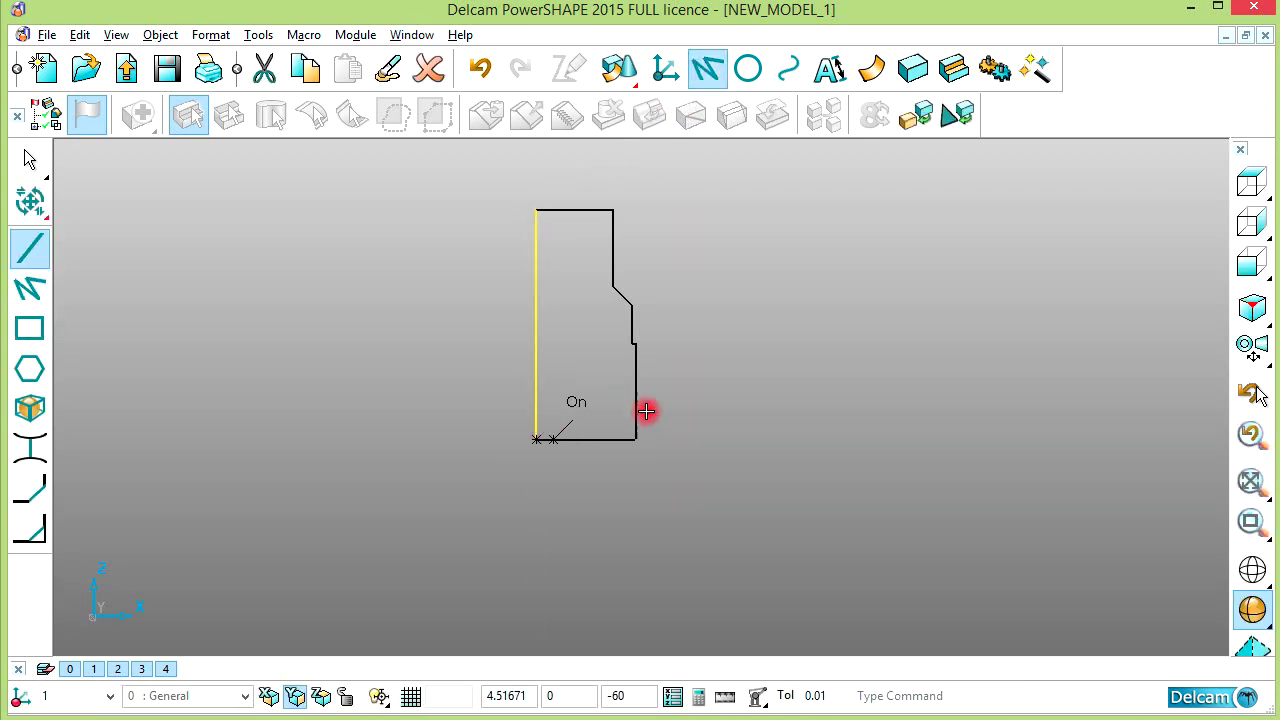
pyautogui.rightClick(843, 282)
pyautogui.click(888, 260)
# - Create a composite curve from the closed half-section profile of the stepped bore
pyautogui.keyDown('shift'); pyautogui.moveTo(833, 308); pyautogui.dragTo(762, 342, button='middle'); pyautogui.keyUp('shift')
pyautogui.scroll(3, 607, 350)
pyautogui.keyDown('shift'); pyautogui.moveTo(606, 341); pyautogui.dragTo(726, 276, button='middle'); pyautogui.keyUp('shift')
pyautogui.click(792, 82)
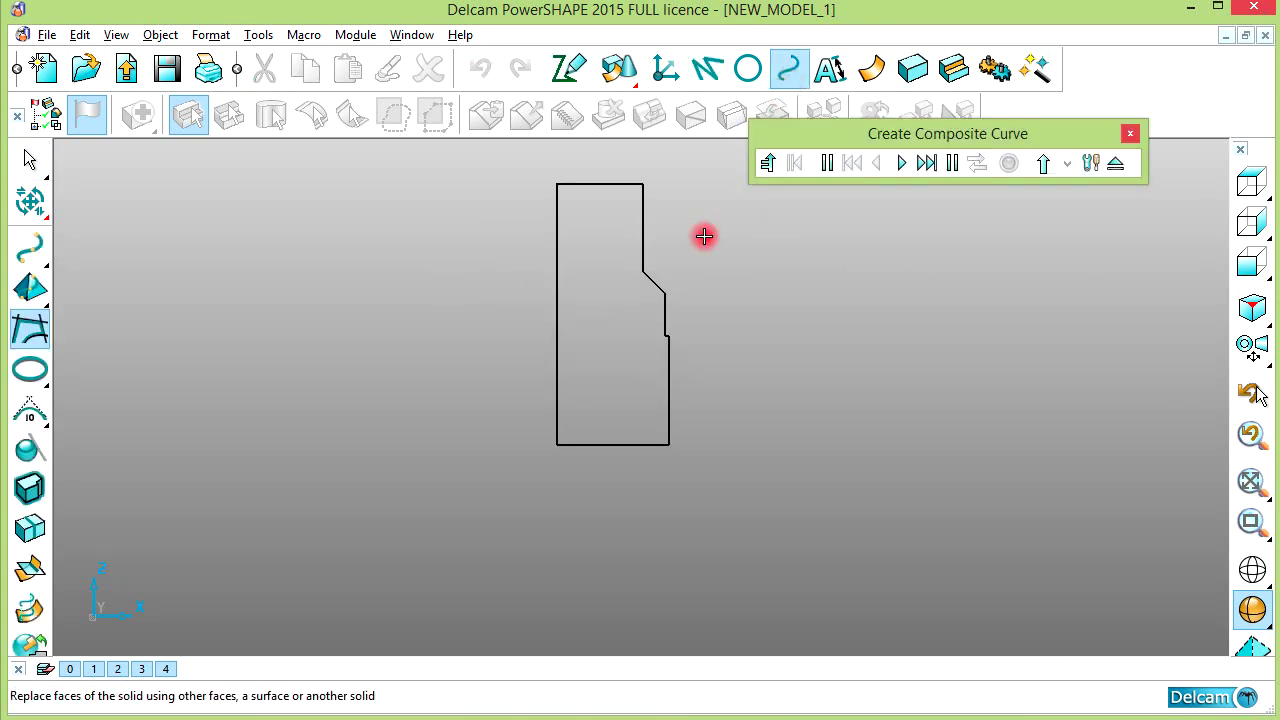
pyautogui.click(612, 184)
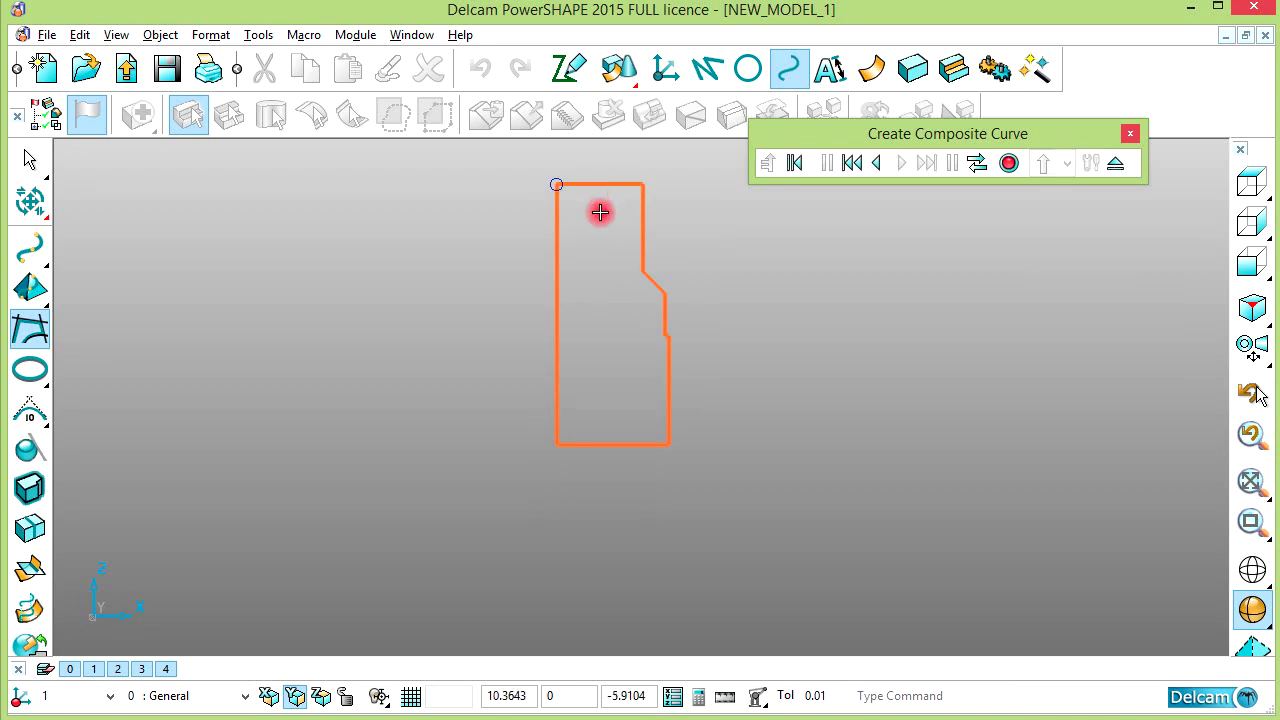
pyautogui.click(1008, 163)
pyautogui.click(1113, 166)
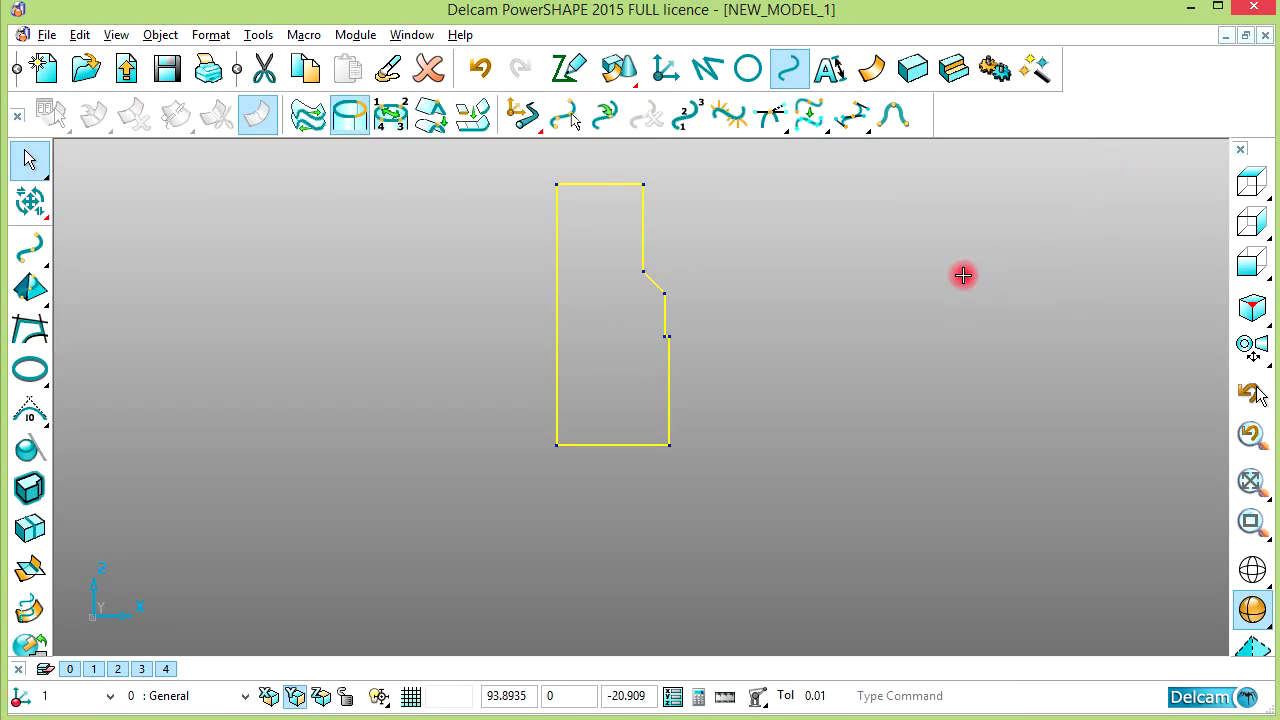
pyautogui.scroll(-3, 811, 303)
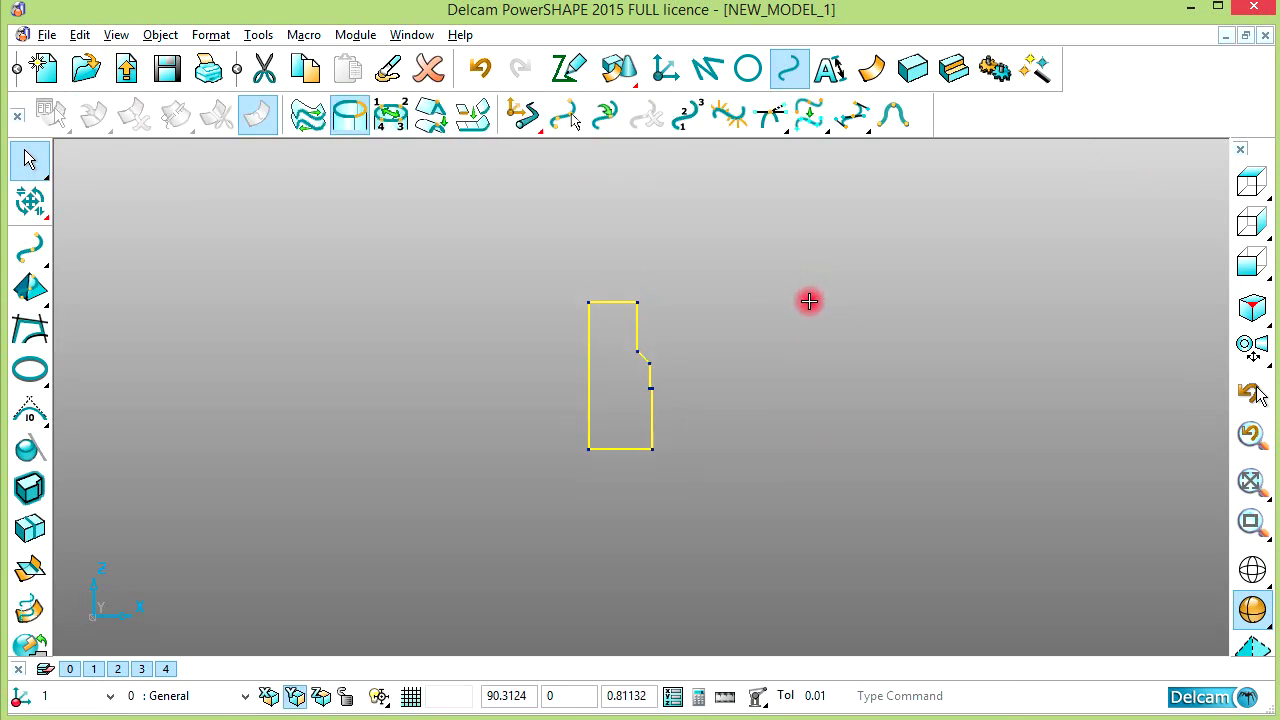
pyautogui.scroll(3, 812, 307)
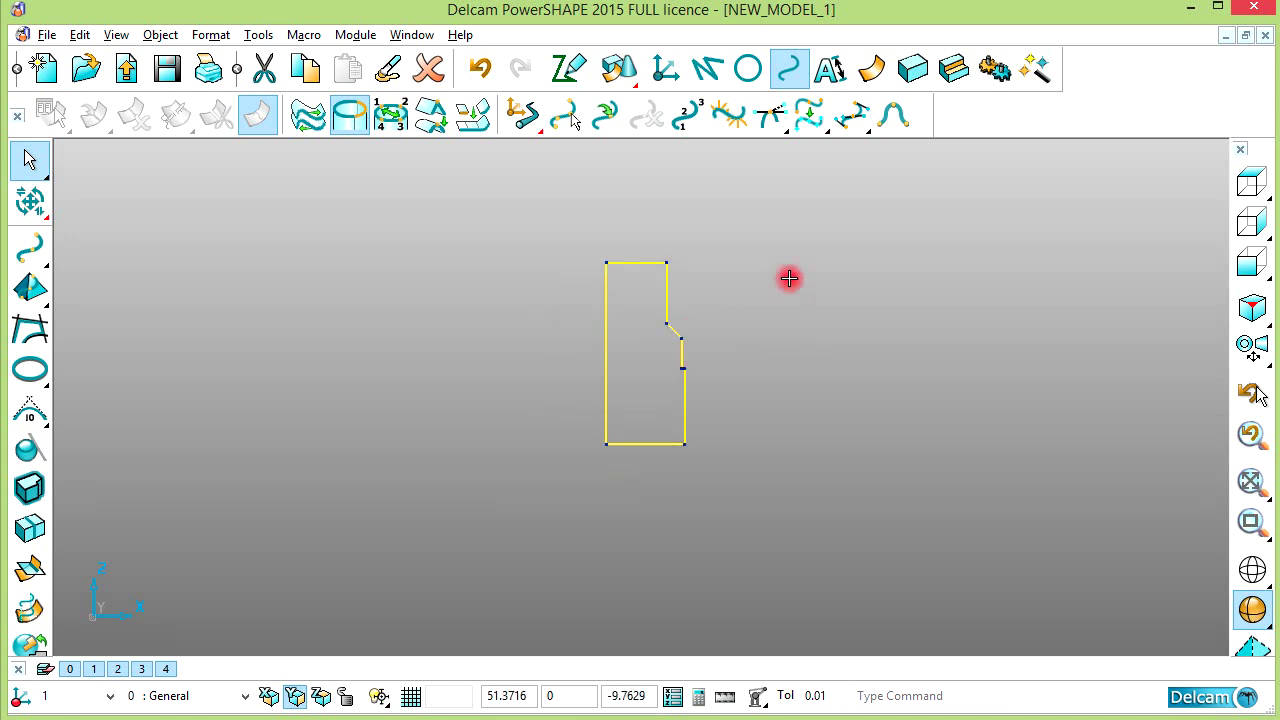
# - Revolve the closed composite profile about the Z axis into a solid and redisplay the hidden flanged body
pyautogui.click(913, 69)
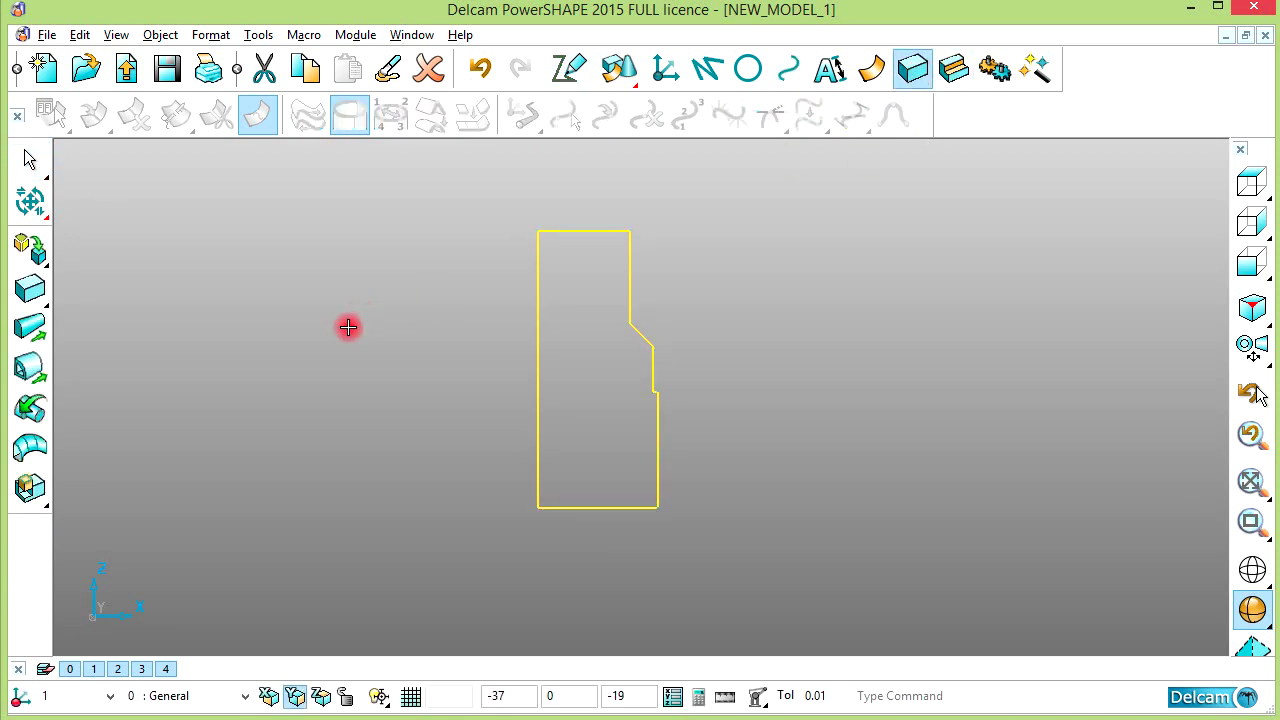
pyautogui.click(321, 696)
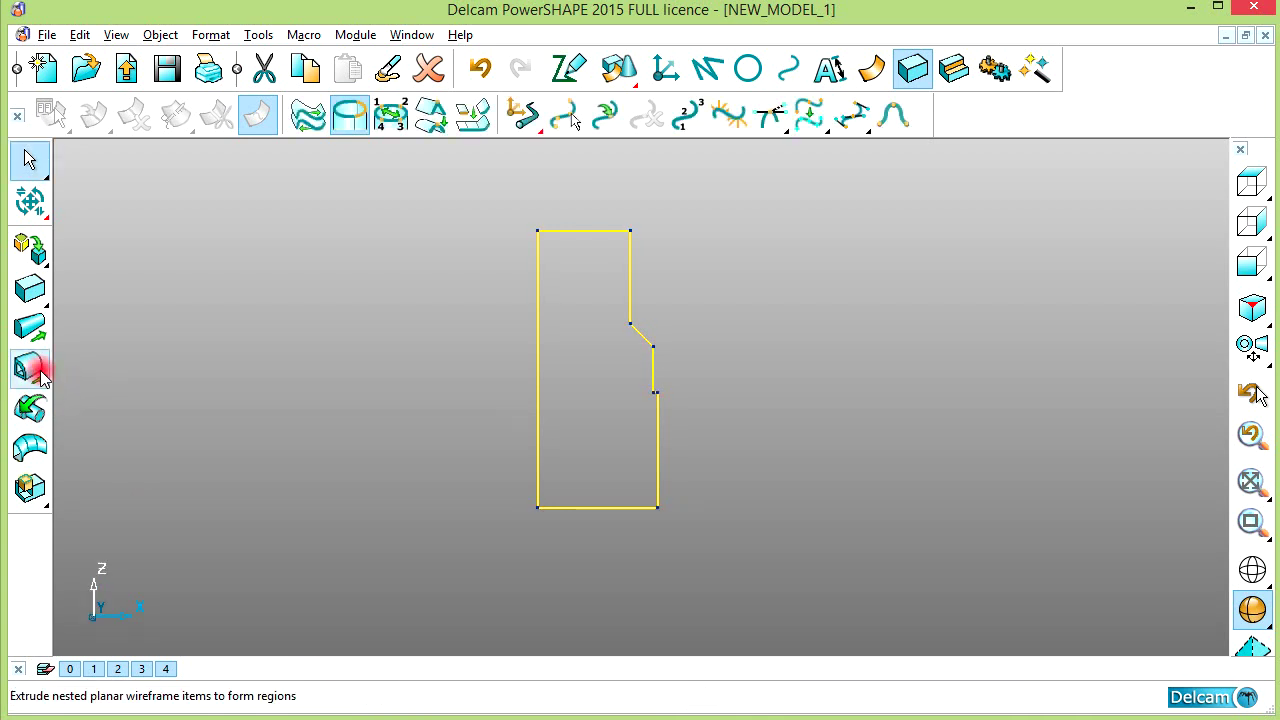
pyautogui.click(30, 408)
pyautogui.click(711, 317)
pyautogui.moveTo(711, 317); pyautogui.dragTo(830, 408, button='middle')
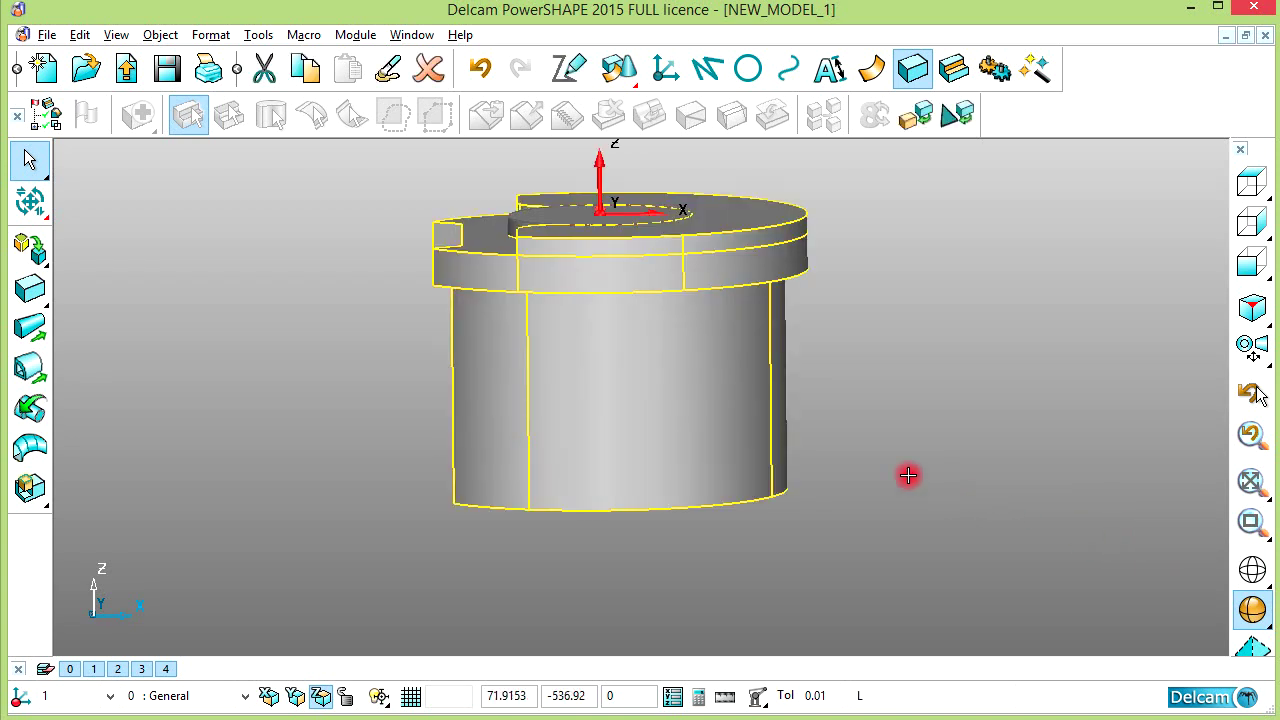
pyautogui.moveTo(906, 474); pyautogui.dragTo(763, 271, button='middle')
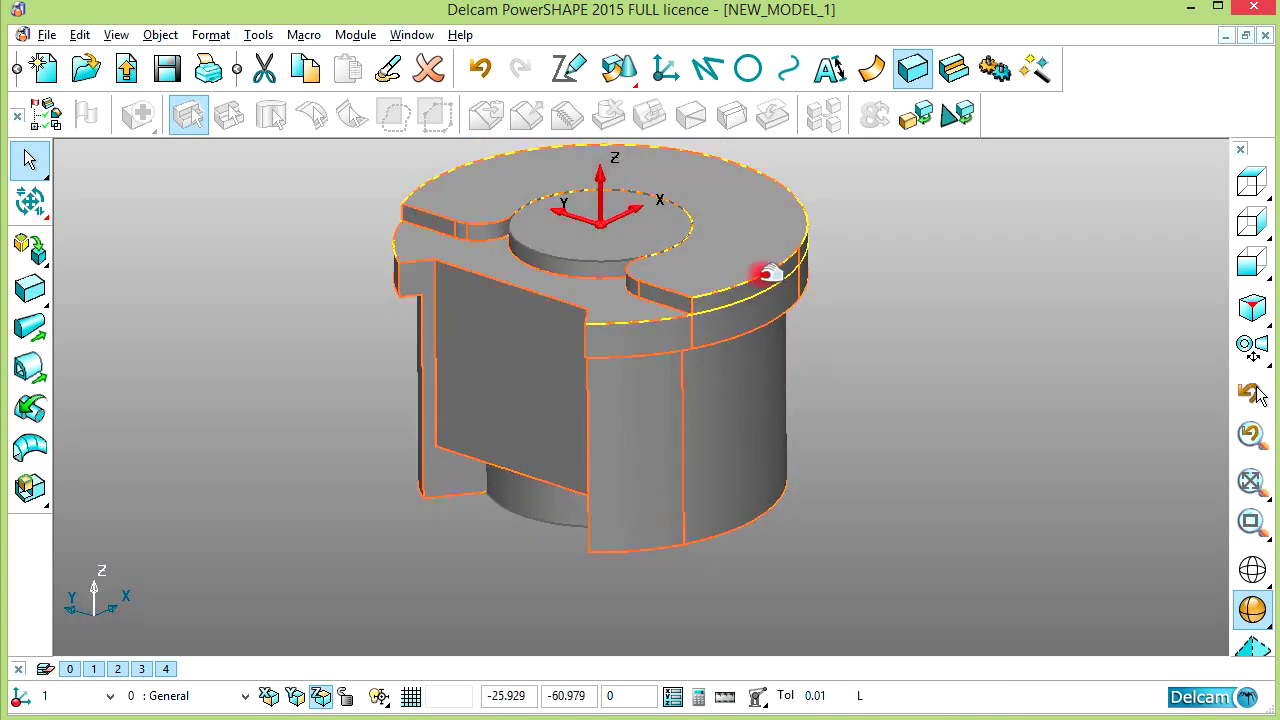
# - Subtract the revolved stepped solid from the flanged body to cut the bore
pyautogui.click(955, 70)
pyautogui.click(44, 337)
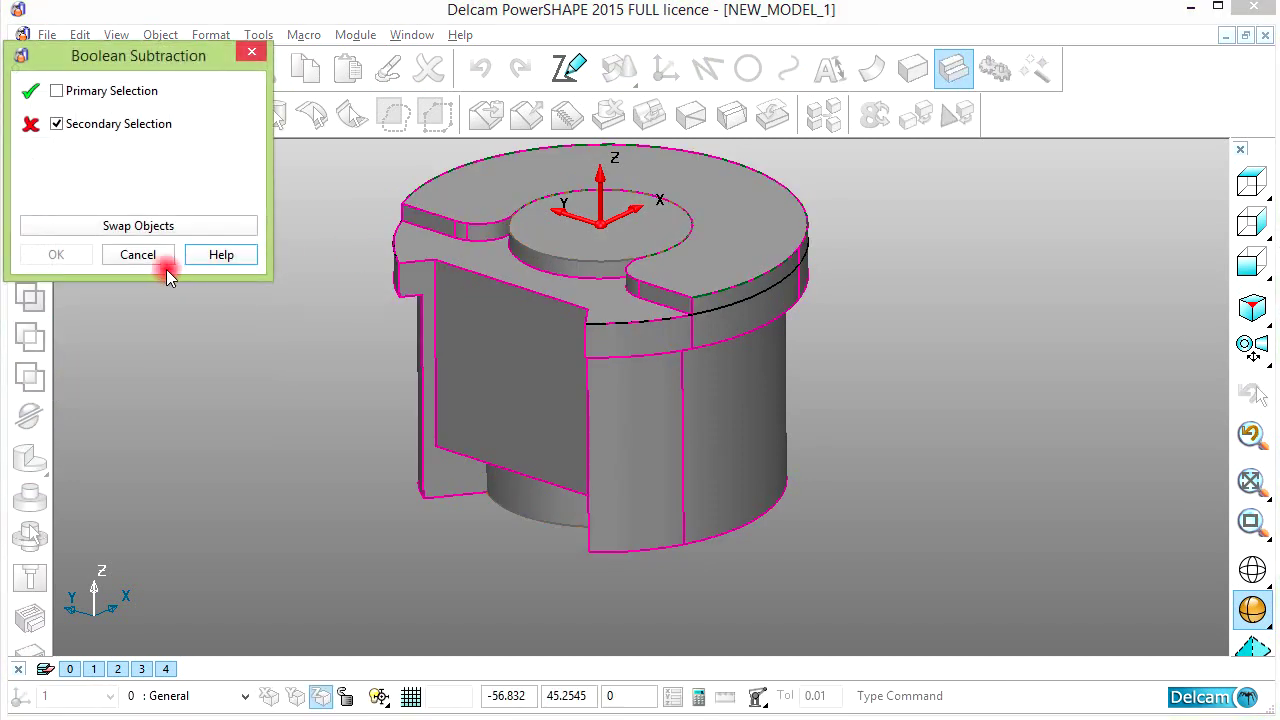
pyautogui.click(140, 256)
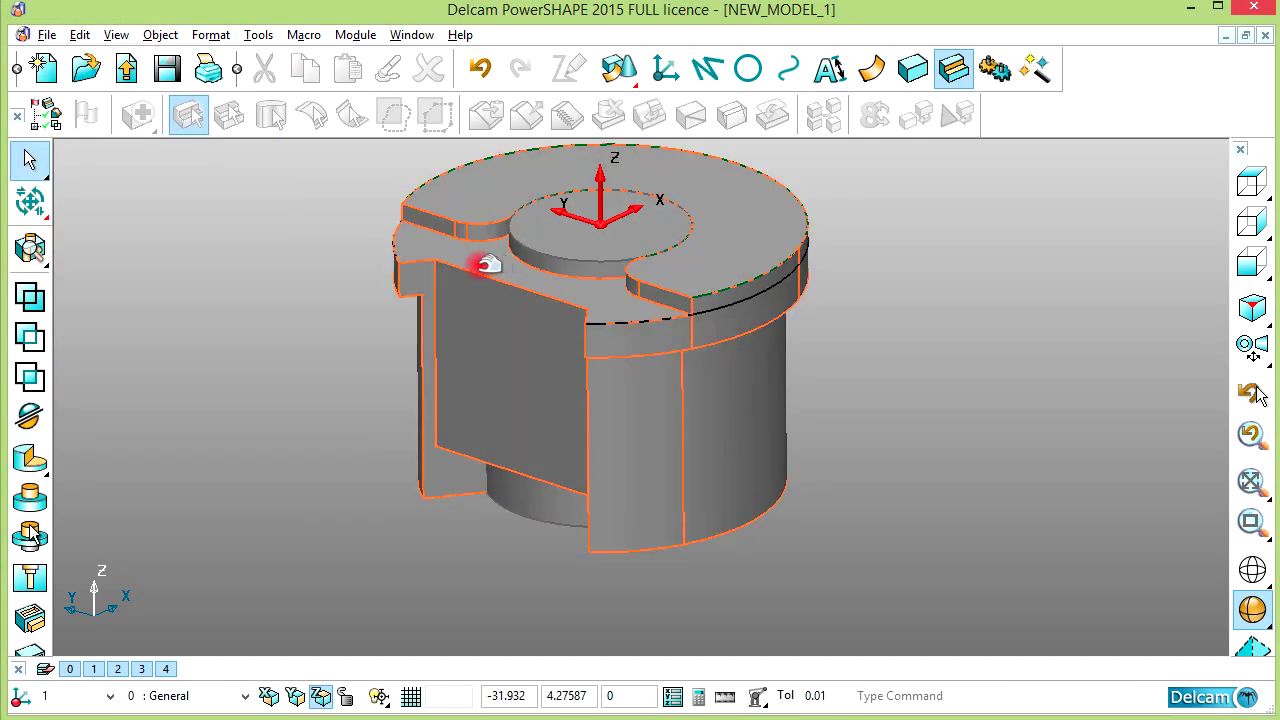
pyautogui.click(528, 220)
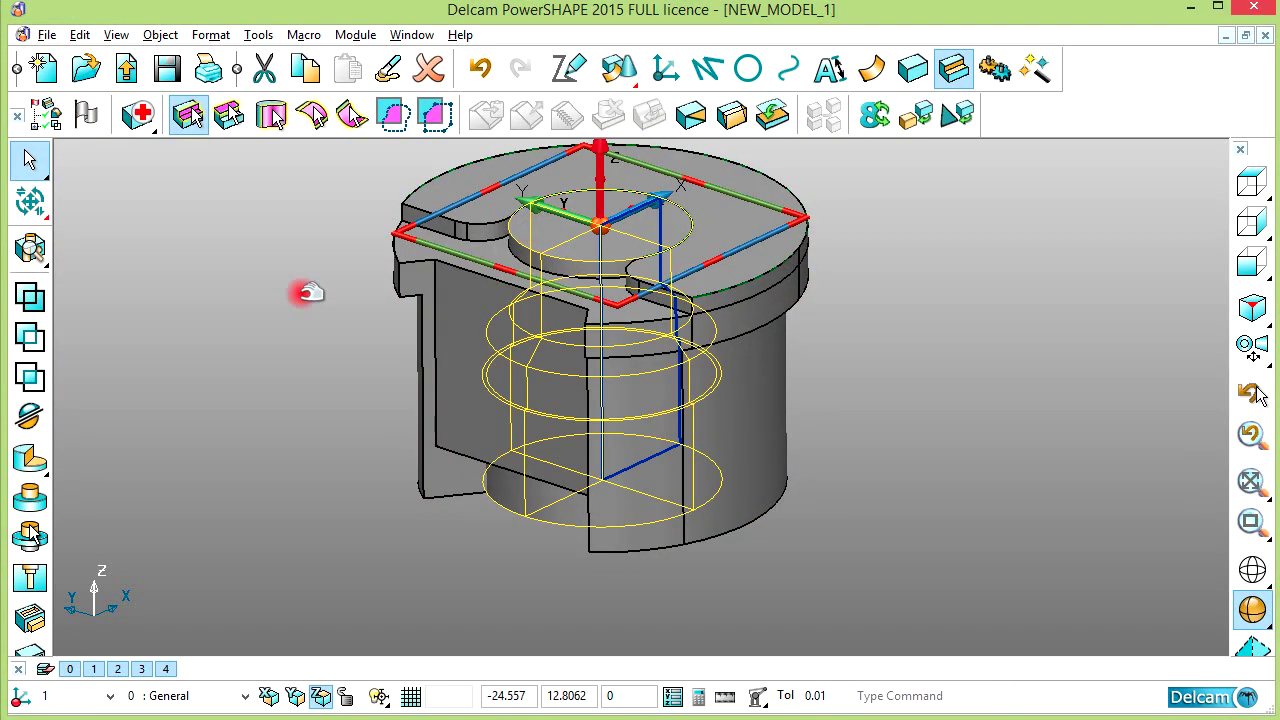
pyautogui.click(38, 342)
pyautogui.moveTo(560, 242); pyautogui.dragTo(450, 170, button='middle')
pyautogui.moveTo(287, 112)
pyautogui.mouseDown(button='middle')
pyautogui.moveTo(523, 334)
pyautogui.moveTo(531, 246)
pyautogui.moveTo(523, 366)
pyautogui.moveTo(600, 314)
pyautogui.moveTo(600, 409)
pyautogui.moveTo(586, 337)
pyautogui.moveTo(777, 486)
pyautogui.moveTo(586, 334)
pyautogui.moveTo(570, 534)
pyautogui.moveTo(503, 490)
pyautogui.moveTo(594, 363)
pyautogui.moveTo(651, 365)
pyautogui.moveTo(640, 271)
pyautogui.moveTo(580, 291)
pyautogui.moveTo(703, 374)
pyautogui.moveTo(912, 214)
pyautogui.mouseUp(button='middle')
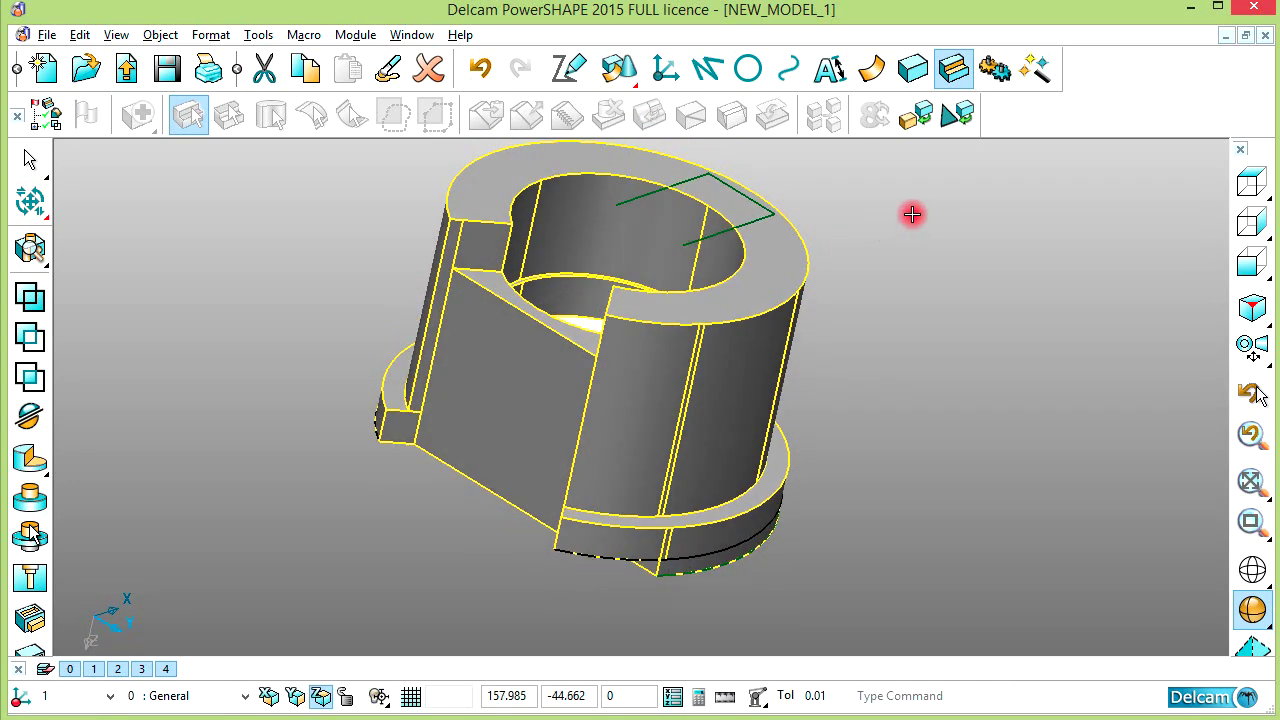
# - Delete the leftover three-sided wireframe curve lying across the ring-shaped end face opposite the flange
pyautogui.click(912, 214)
pyautogui.scroll(2, 597, 229)
pyautogui.moveTo(597, 229); pyautogui.dragTo(760, 343, button='middle')
pyautogui.scroll(3, 760, 343)
pyautogui.moveTo(626, 243)
pyautogui.keyDown('shift'); pyautogui.mouseDown(button='middle')
pyautogui.moveTo(740, 383)
pyautogui.moveTo(786, 391)
pyautogui.moveTo(780, 306)
pyautogui.moveTo(674, 307)
pyautogui.moveTo(729, 309)
pyautogui.moveTo(773, 279)
pyautogui.moveTo(760, 260)
pyautogui.moveTo(691, 249)
pyautogui.moveTo(595, 332)
pyautogui.moveTo(740, 268)
pyautogui.mouseUp(button='middle'); pyautogui.keyUp('shift')
pyautogui.click(752, 227)
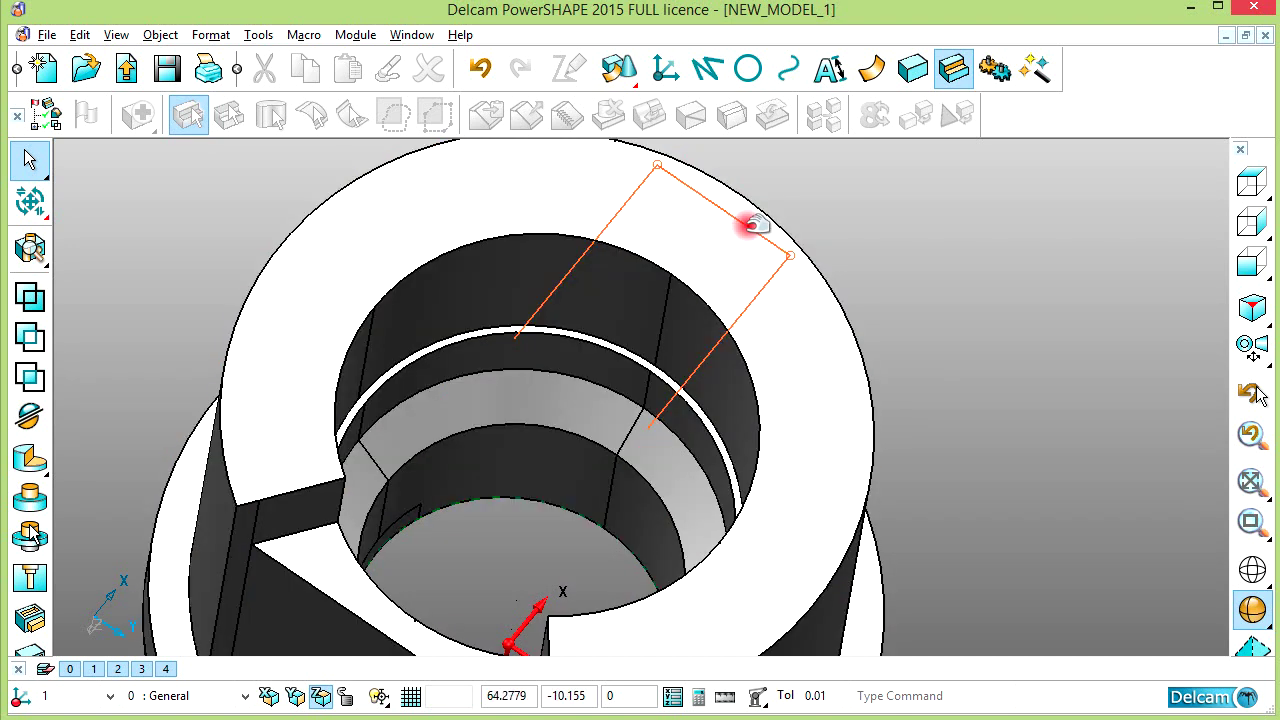
pyautogui.click(747, 226)
pyautogui.press('Delete')
# - Draw a line along X from the bore centre past the outer edge of the end face opposite the flange
pyautogui.scroll(-2, 872, 222)
pyautogui.keyDown('shift'); pyautogui.moveTo(731, 367); pyautogui.dragTo(725, 250, button='middle'); pyautogui.keyUp('shift')
pyautogui.click(706, 68)
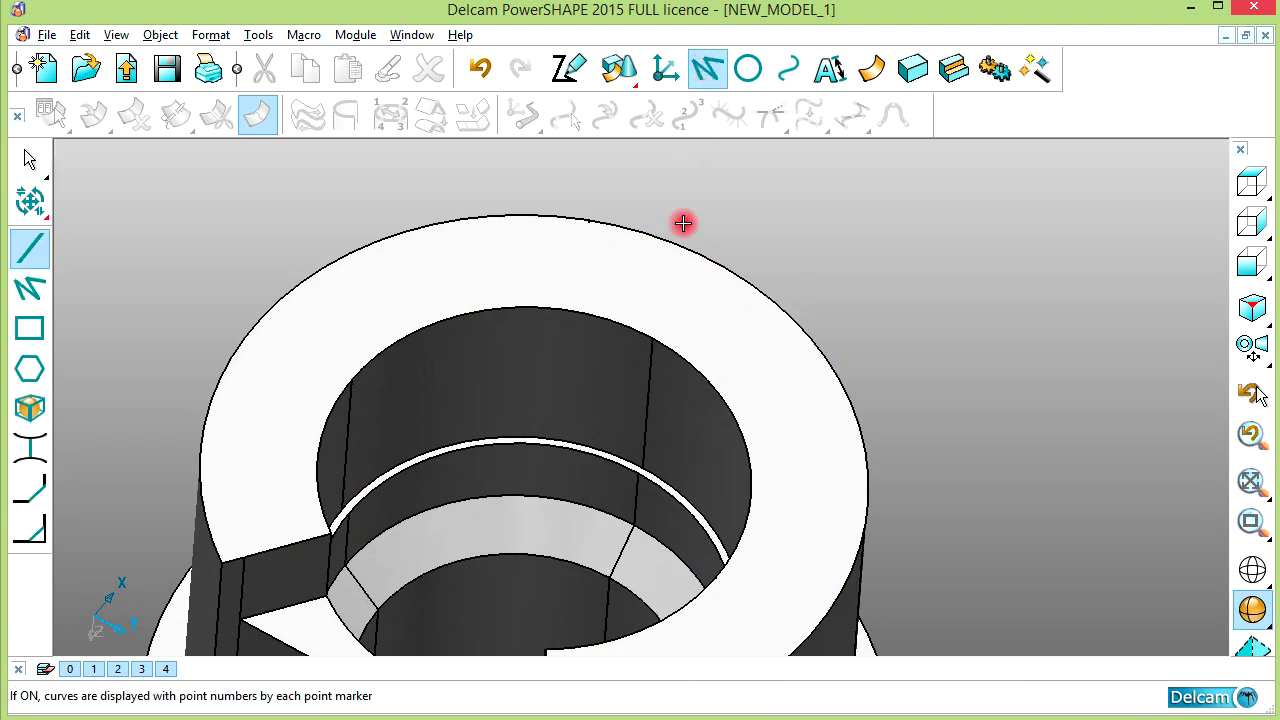
pyautogui.click(543, 471)
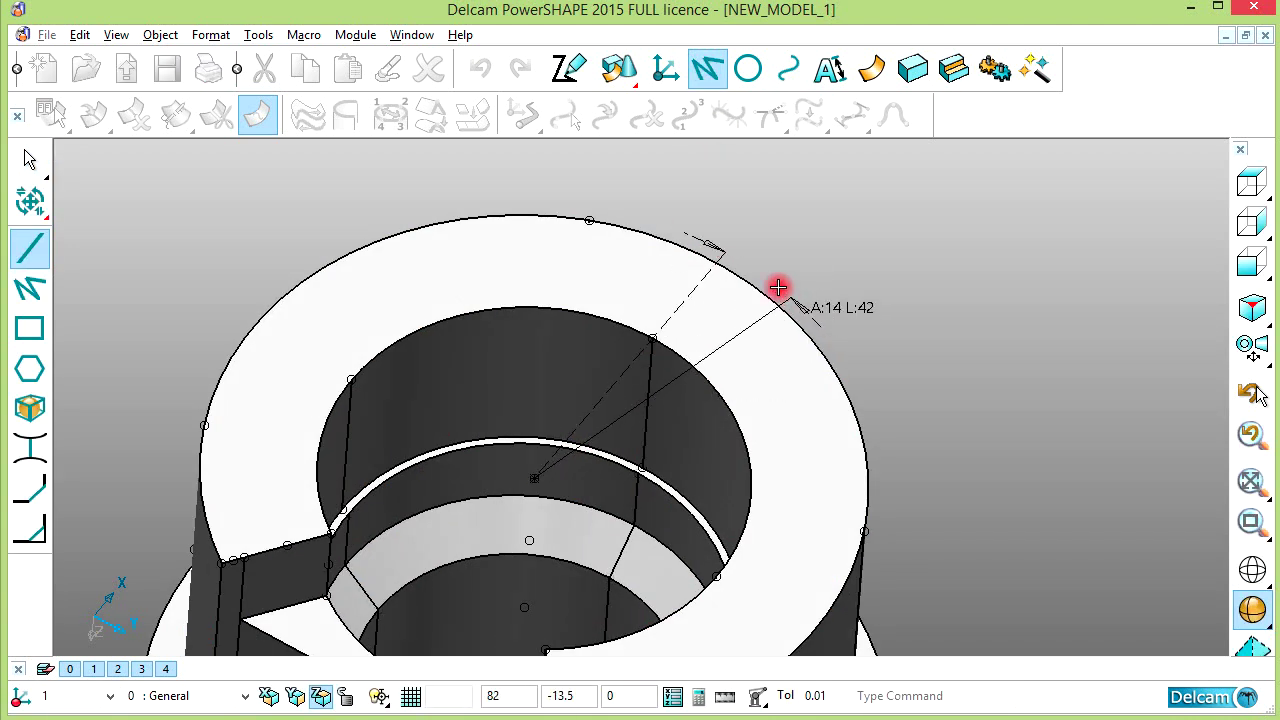
pyautogui.click(730, 238)
pyautogui.moveTo(690, 300); pyautogui.dragTo(756, 290, button='middle')
pyautogui.click(1250, 184)
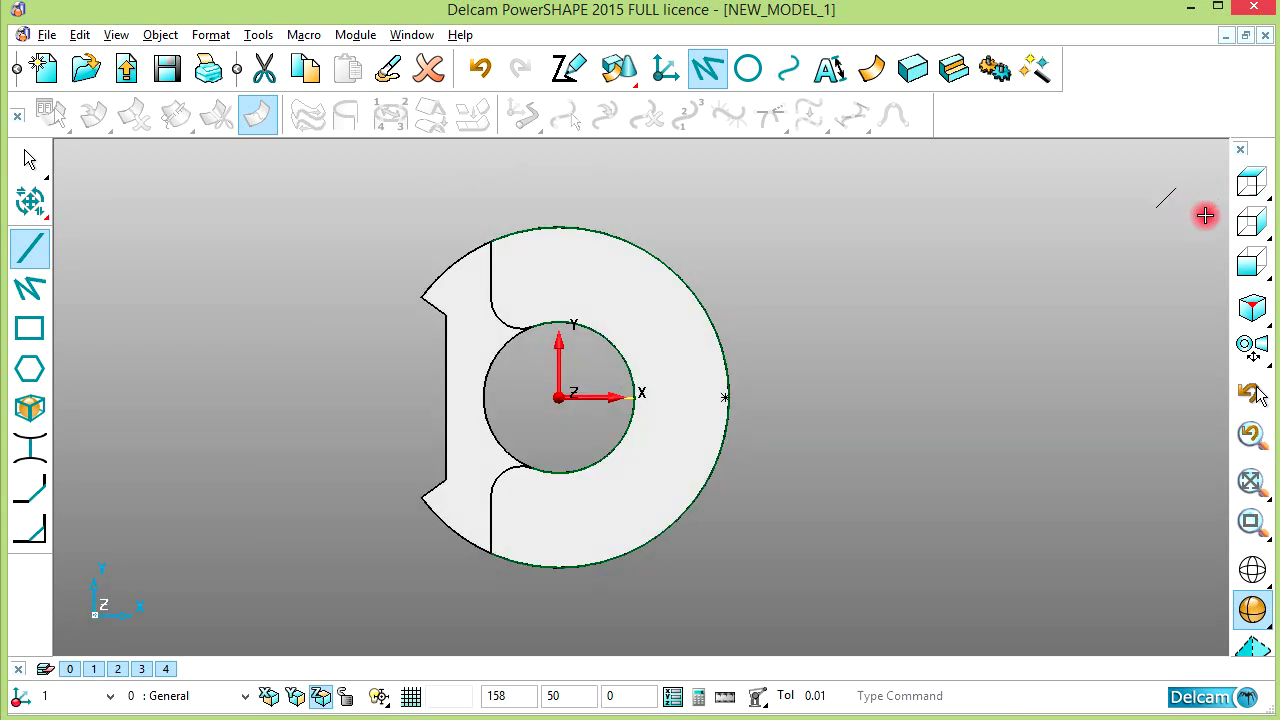
pyautogui.click(1162, 182)
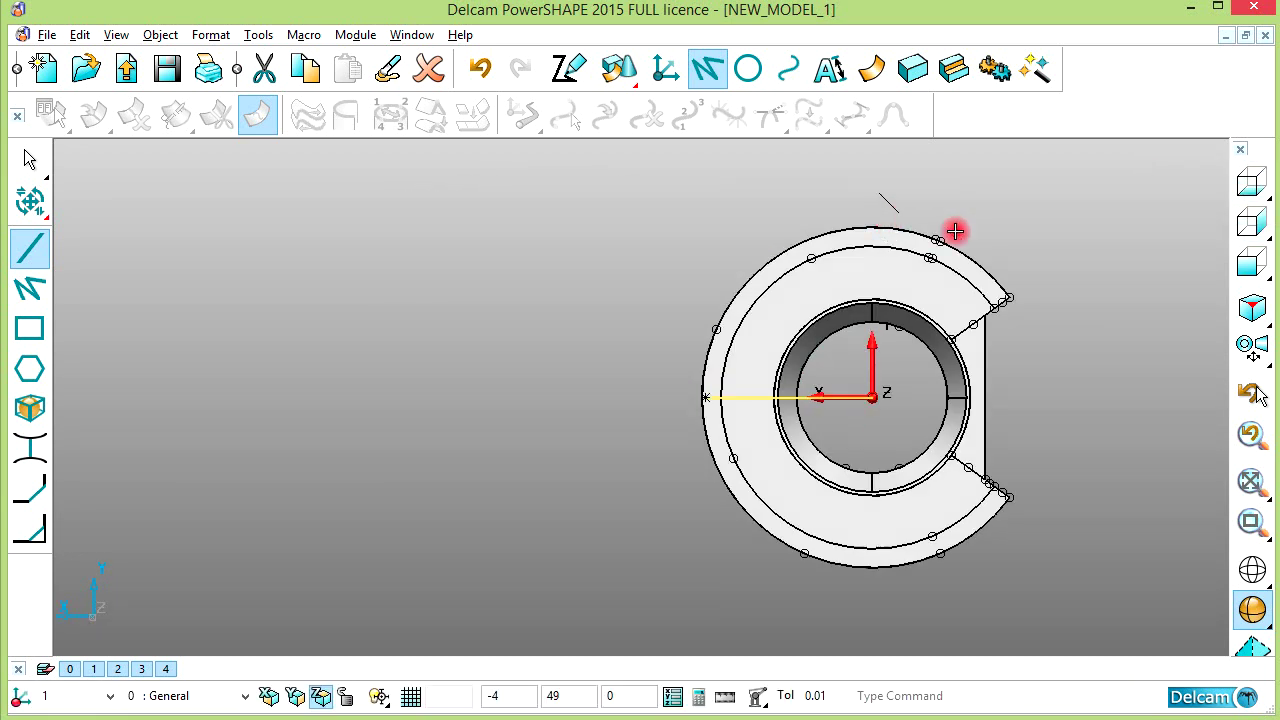
pyautogui.rightClick(970, 262)
pyautogui.click(975, 267)
# - Create a composite curve along the bore's edge on the end face opposite the flange
pyautogui.moveTo(877, 468); pyautogui.dragTo(702, 343, button='middle')
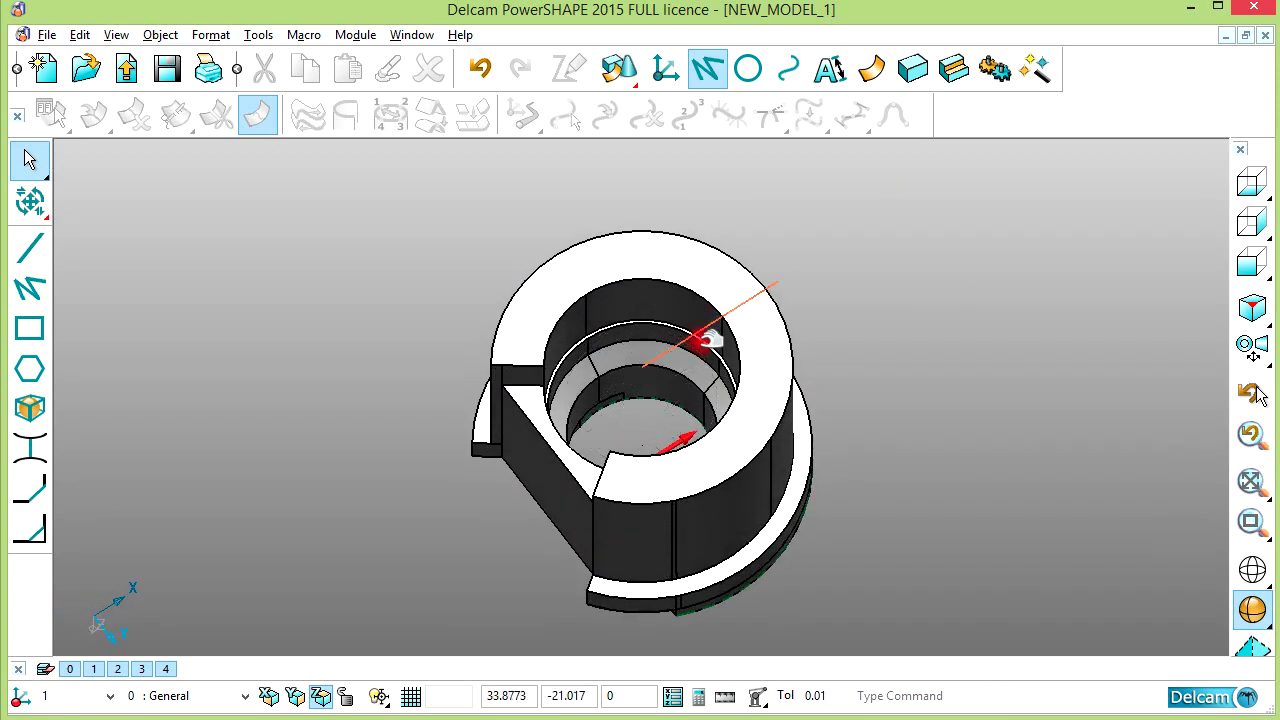
pyautogui.moveTo(691, 292); pyautogui.dragTo(731, 334, button='middle')
pyautogui.scroll(7, 735, 334)
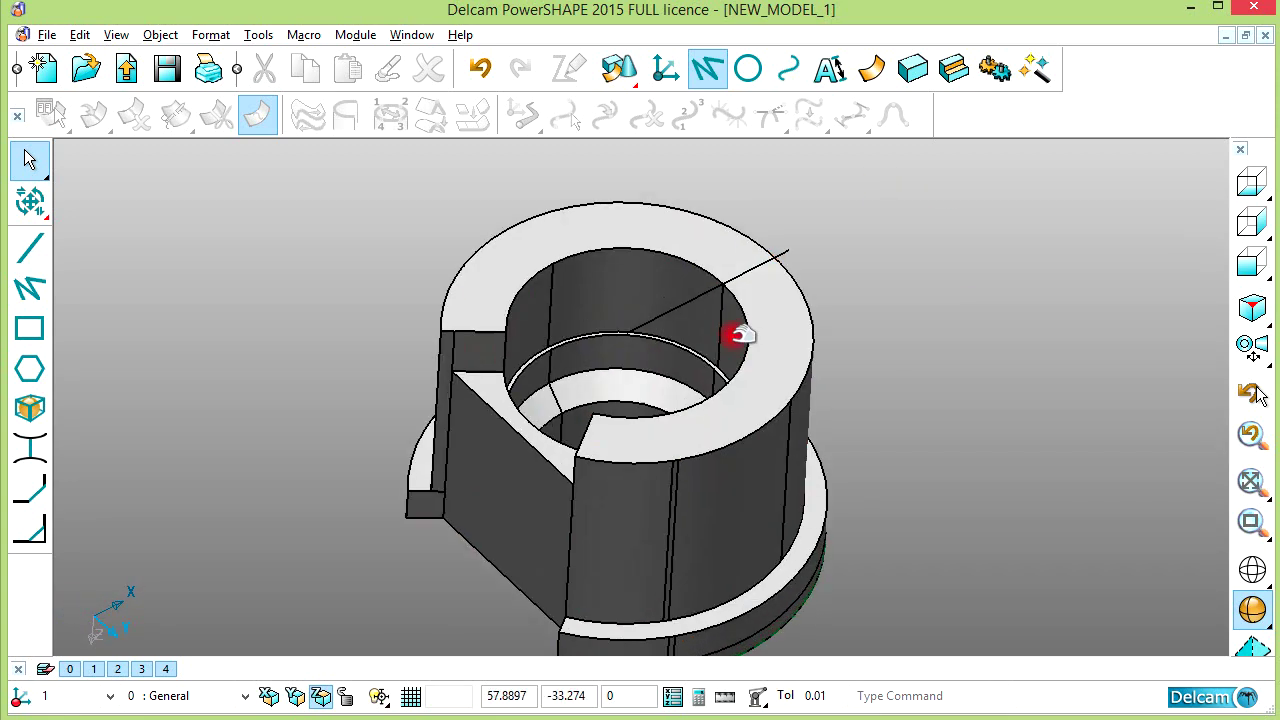
pyautogui.keyDown('shift'); pyautogui.moveTo(700, 247); pyautogui.dragTo(626, 294, button='middle'); pyautogui.keyUp('shift')
pyautogui.scroll(2, 690, 356)
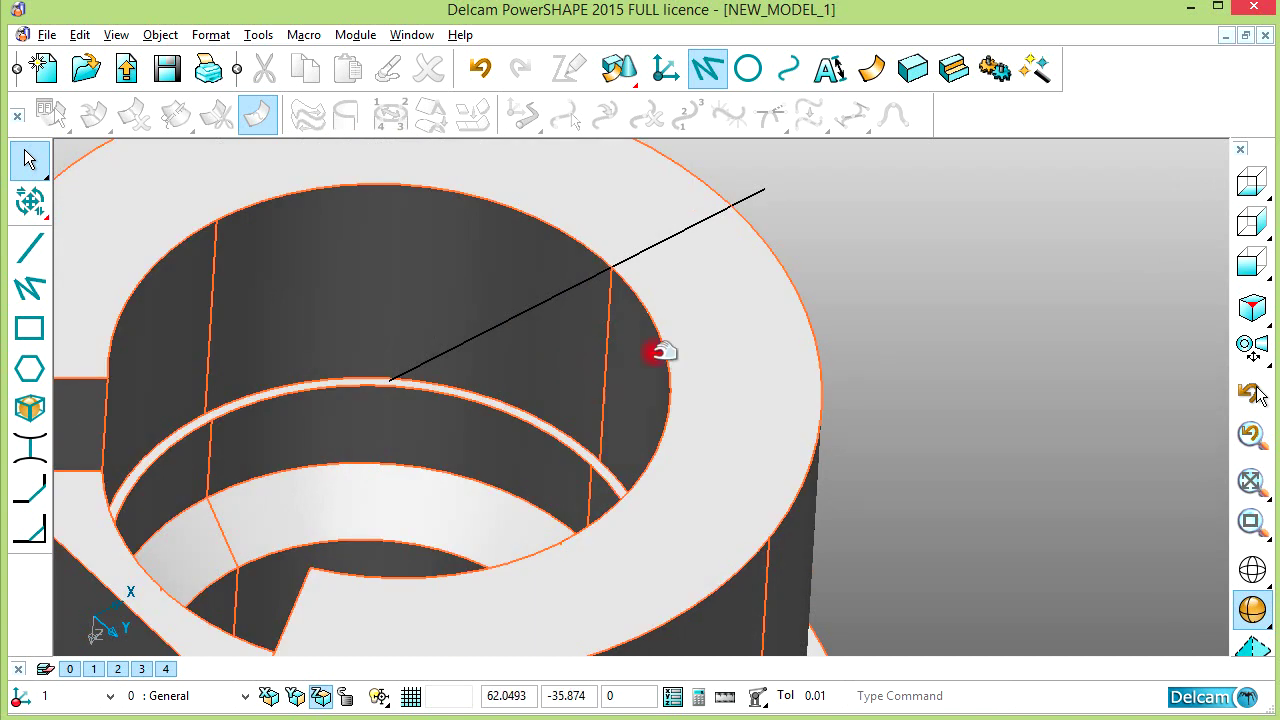
pyautogui.click(786, 68)
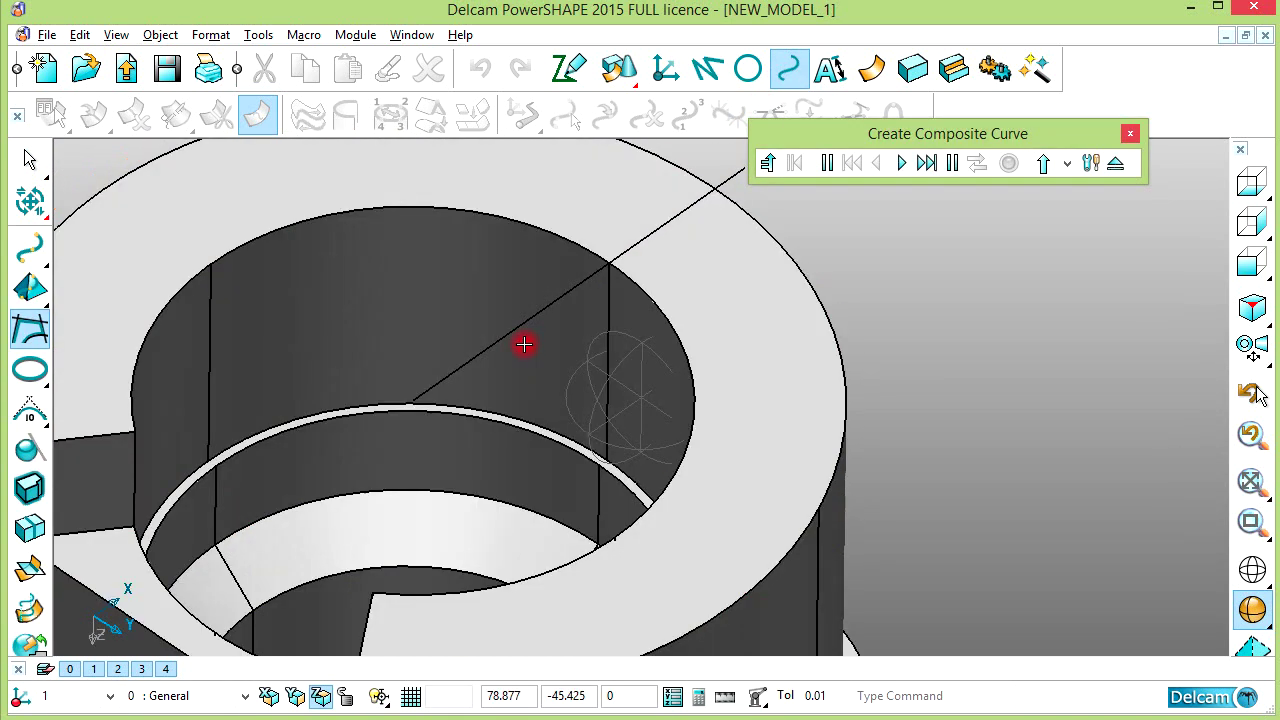
pyautogui.click(655, 308)
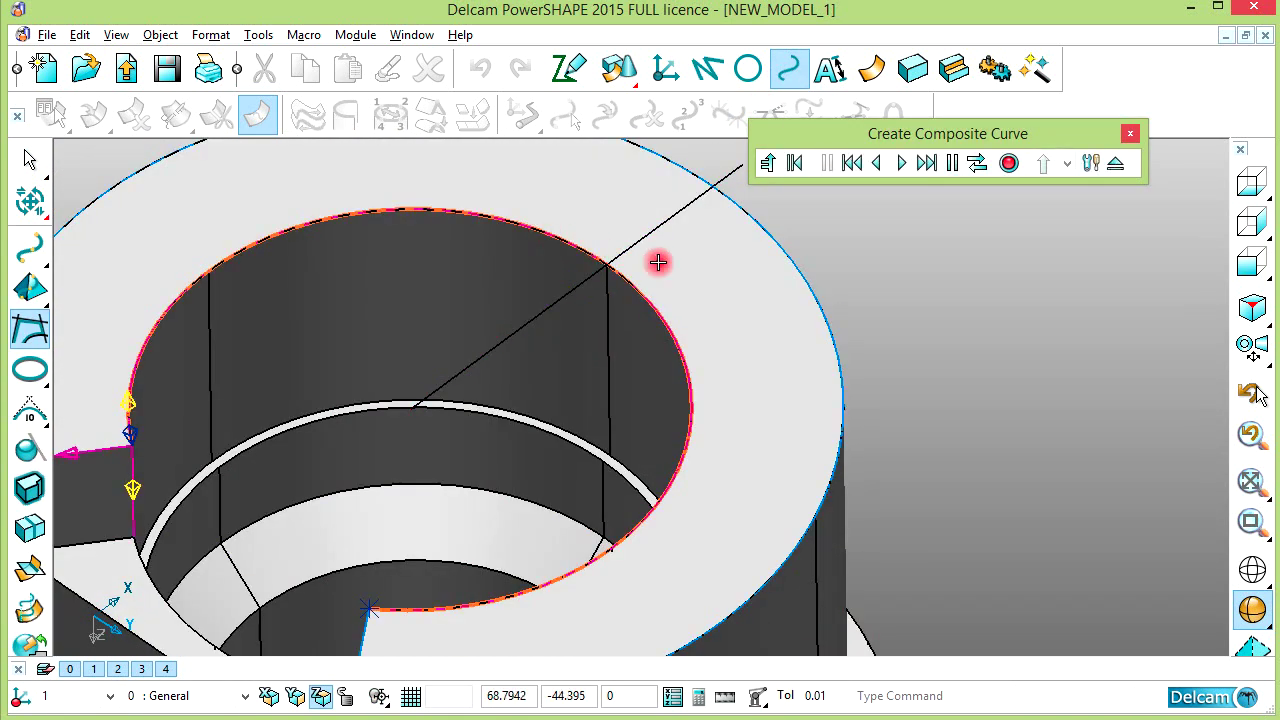
pyautogui.click(1008, 163)
pyautogui.click(1115, 163)
# - Create a composite curve along the outer edge of the same ring-shaped end face
pyautogui.keyDown('shift'); pyautogui.moveTo(771, 293); pyautogui.dragTo(665, 365, button='middle'); pyautogui.keyUp('shift')
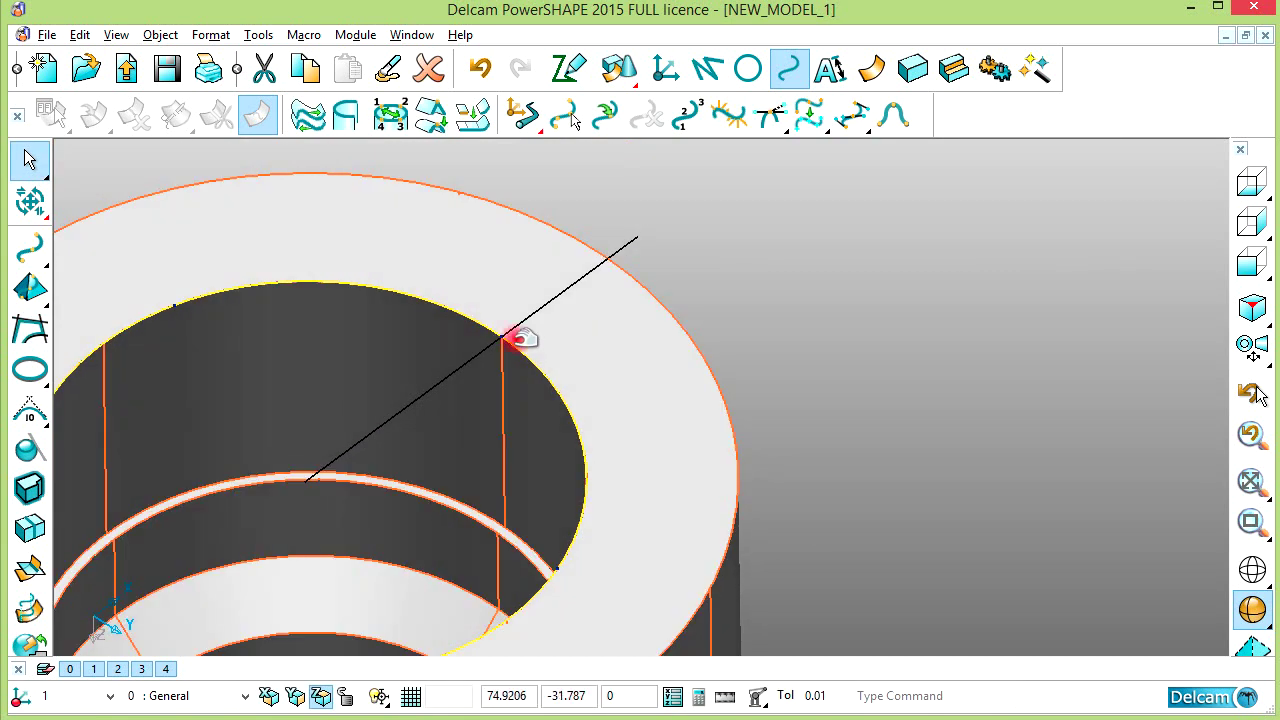
pyautogui.click(26, 334)
pyautogui.click(639, 279)
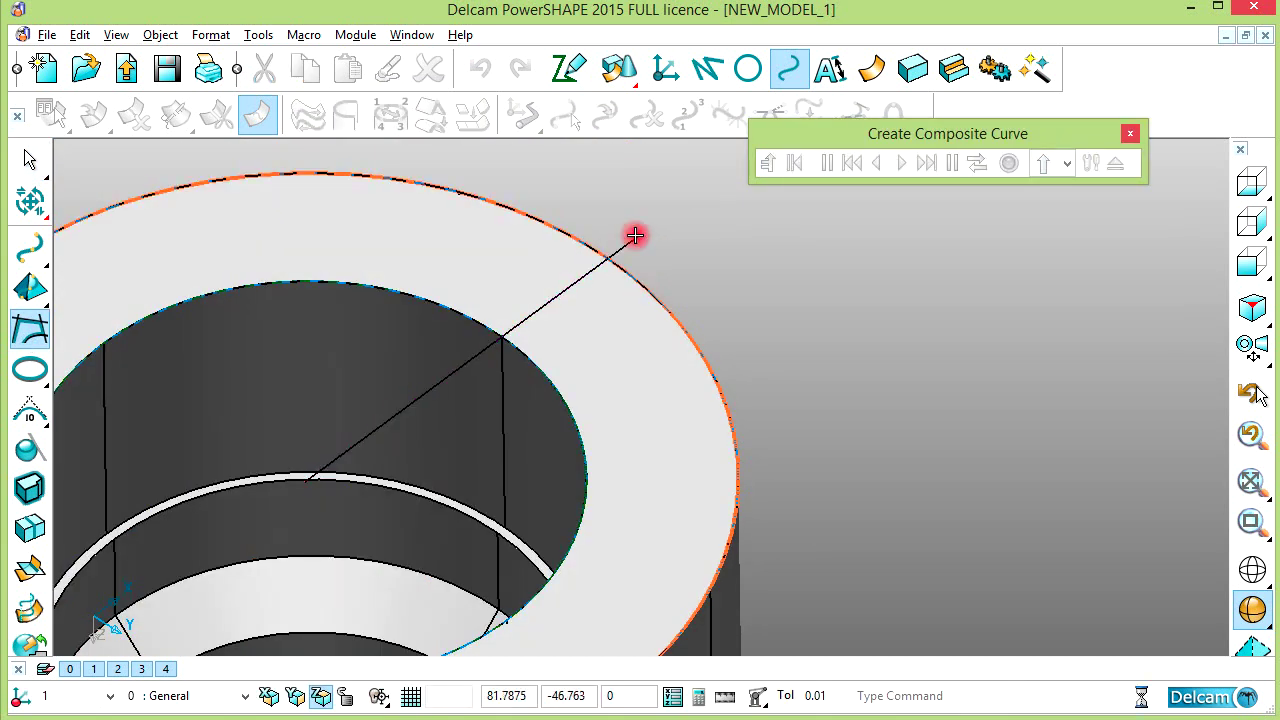
pyautogui.click(1008, 163)
pyautogui.click(1115, 163)
pyautogui.click(877, 248)
# - Trim both ends of the radial line to the outer edge and bore edge curves using Limit selection
pyautogui.click(30, 201)
pyautogui.click(30, 318)
pyautogui.click(600, 254)
pyautogui.click(606, 266)
pyautogui.click(468, 355)
pyautogui.scroll(2, 586, 329)
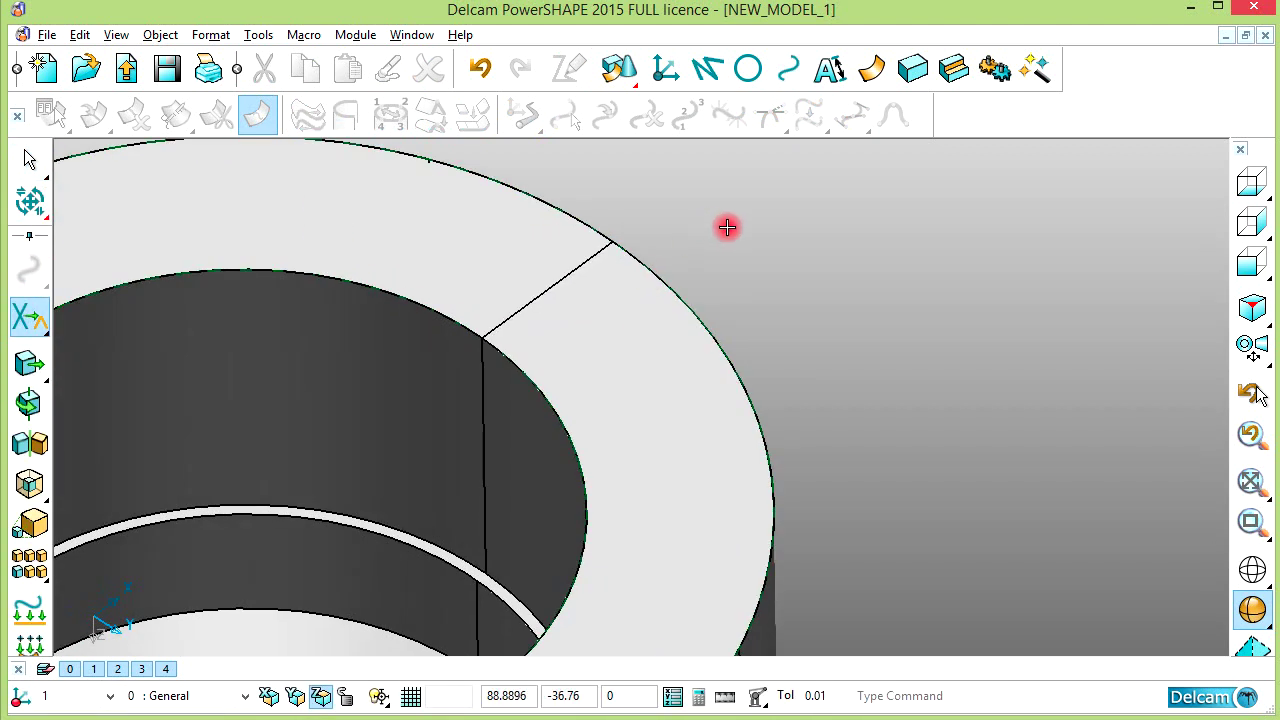
pyautogui.rightClick(727, 226)
pyautogui.click(747, 239)
# - Reverse the trimmed radial line so it starts at the outer edge, and set its length to 8 mm
pyautogui.scroll(2, 586, 286)
pyautogui.doubleClick(571, 264)
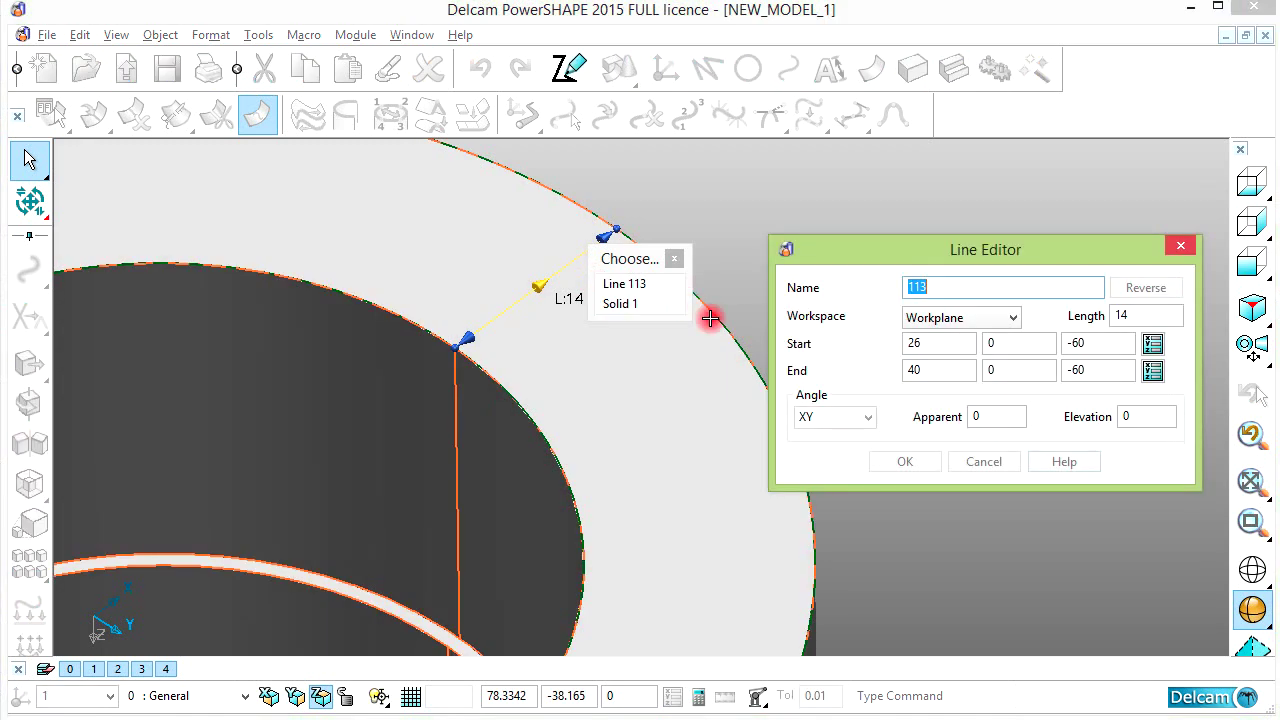
pyautogui.click(1148, 288)
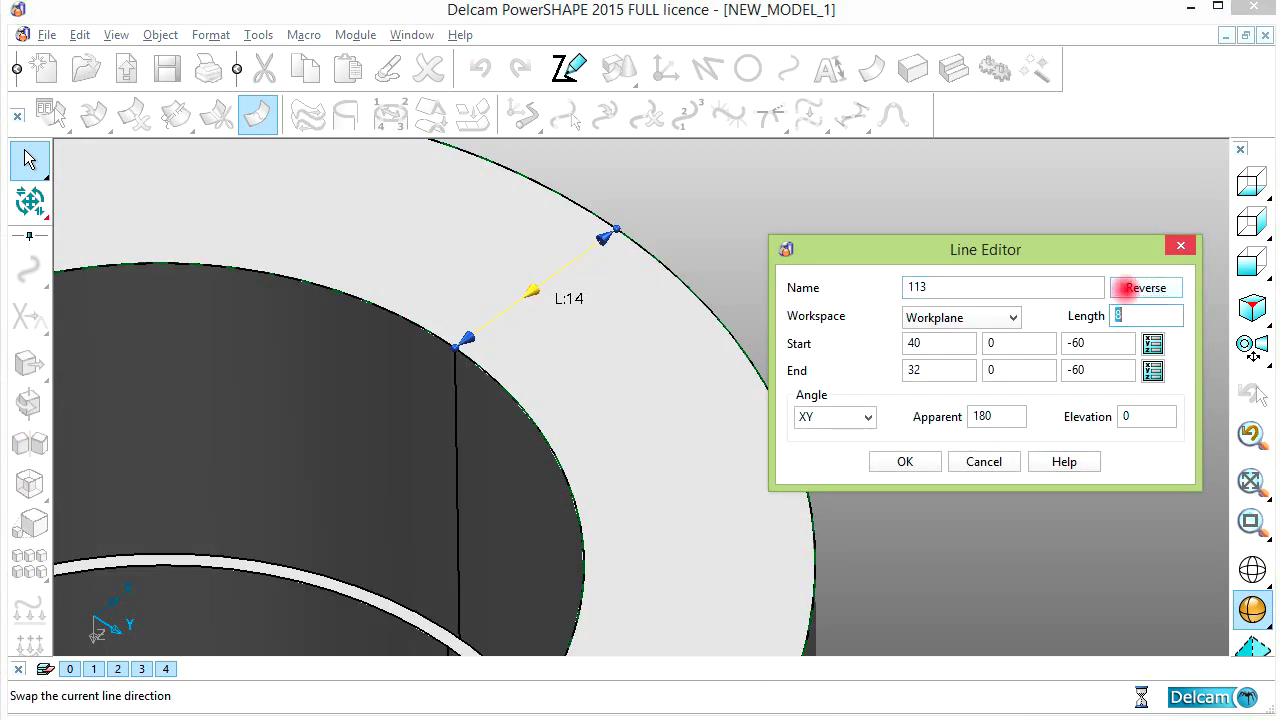
pyautogui.click(909, 462)
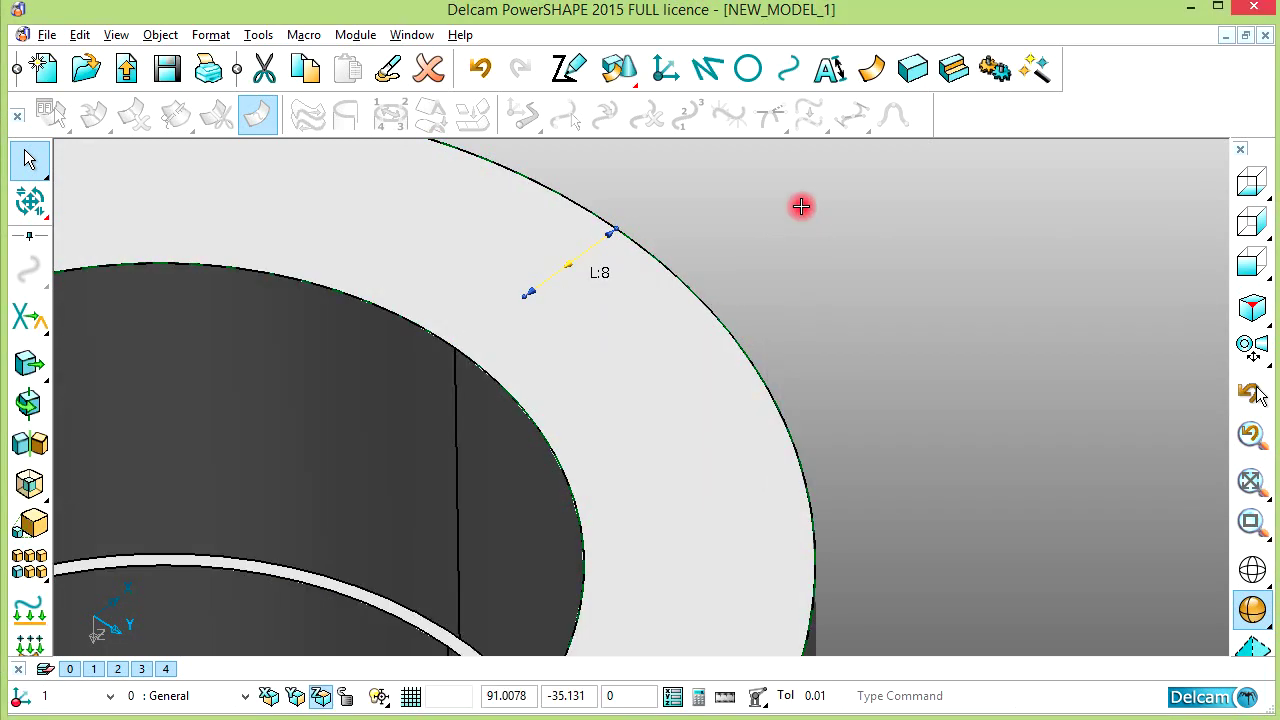
# - Draw a line along Y on the end face from the inner end of the 8 mm radial line
pyautogui.scroll(-3, 785, 245)
pyautogui.scroll(4, 758, 325)
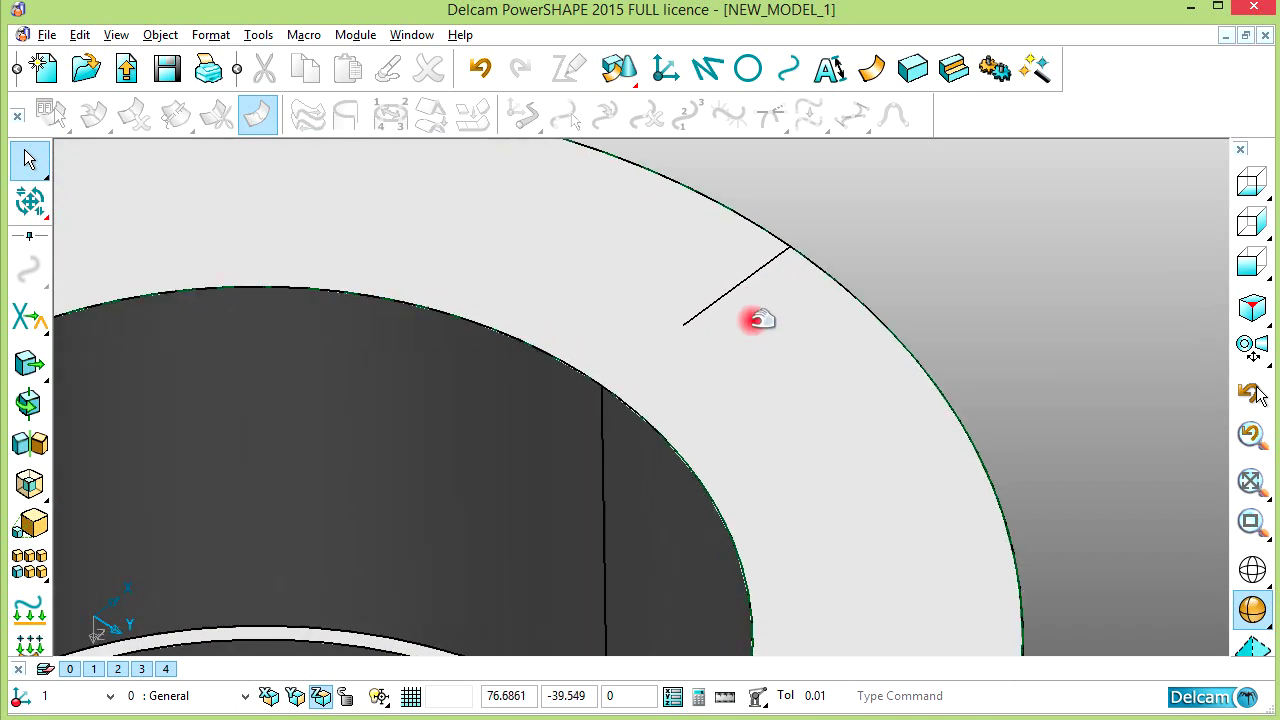
pyautogui.click(706, 68)
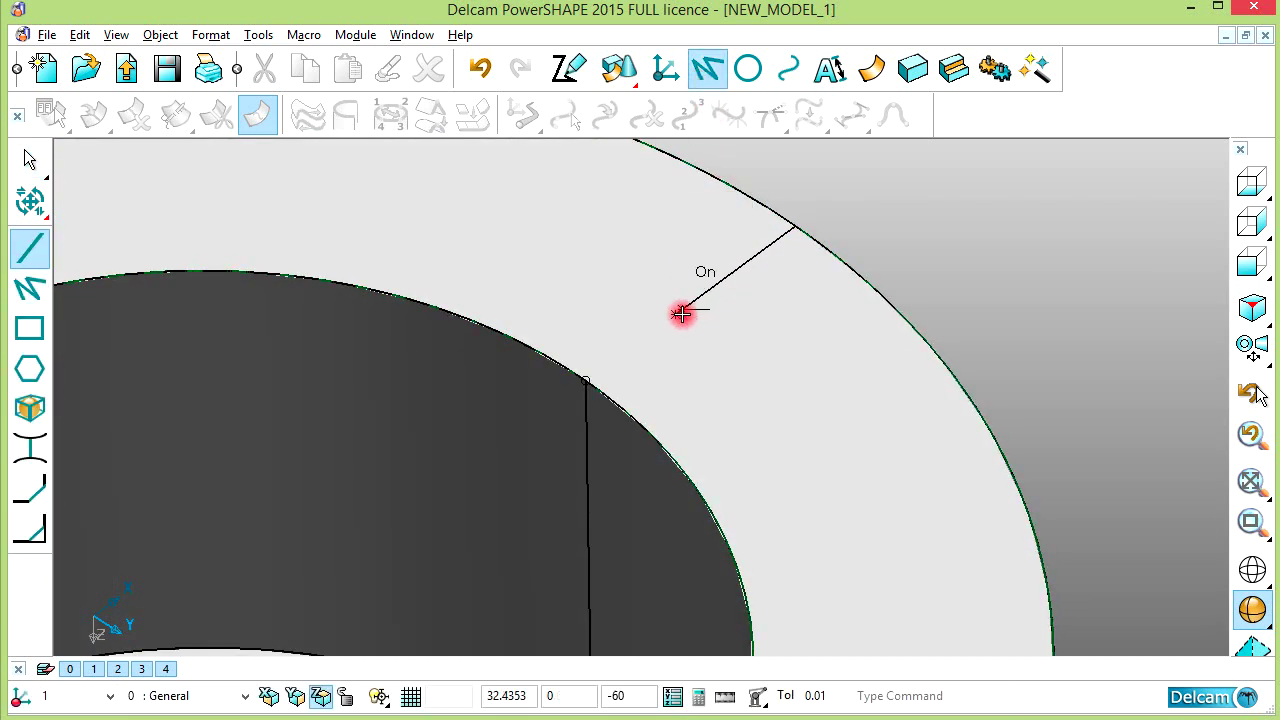
pyautogui.click(776, 374)
pyautogui.rightClick(966, 224)
pyautogui.click(974, 239)
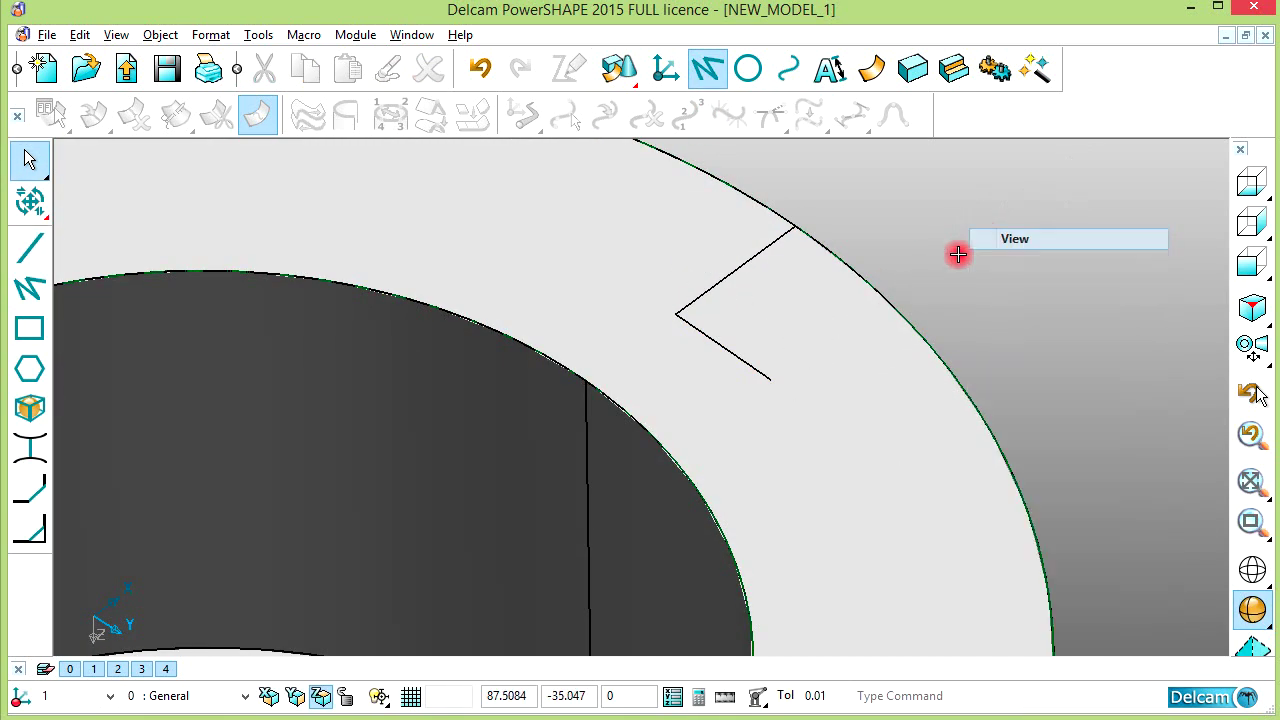
# - Set the Y line's length to 10 mm, reverse it, and set its length to 20 mm so it extends both ways from the radial line
pyautogui.doubleClick(740, 357)
pyautogui.write('10')
pyautogui.press('Return')
pyautogui.click(1144, 287)
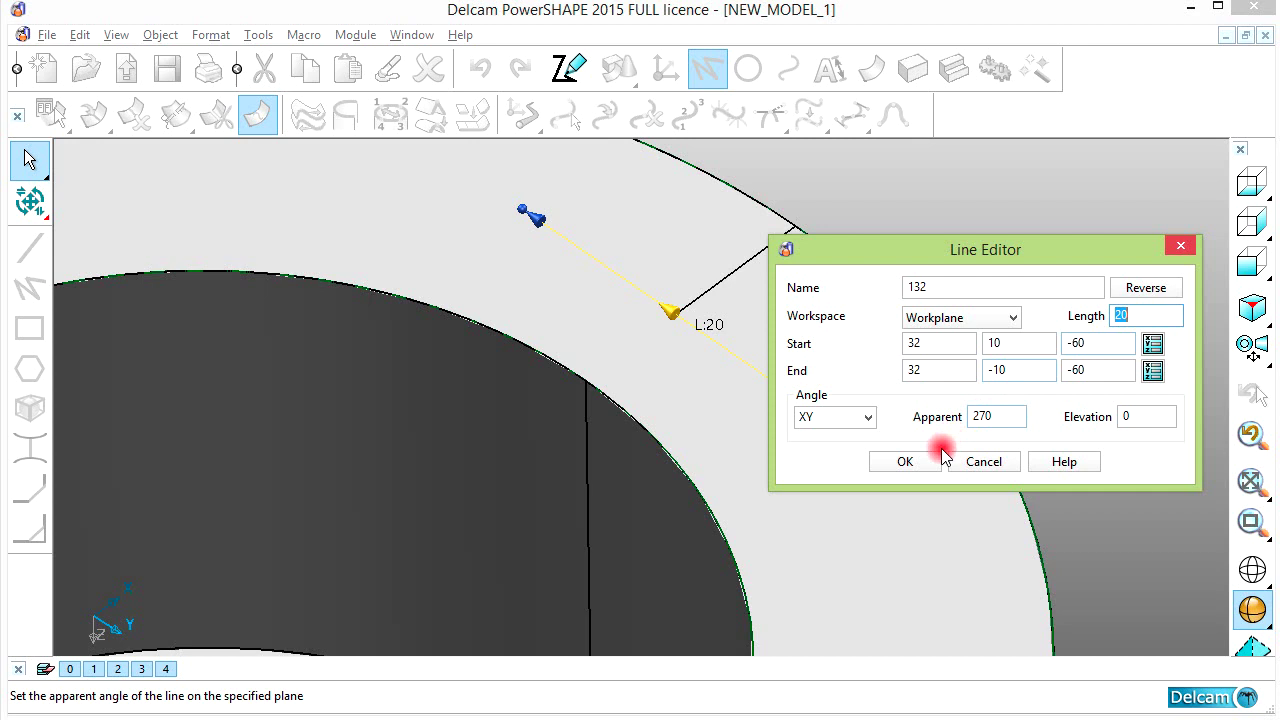
pyautogui.click(905, 461)
pyautogui.scroll(-3, 669, 286)
pyautogui.scroll(-2, 673, 278)
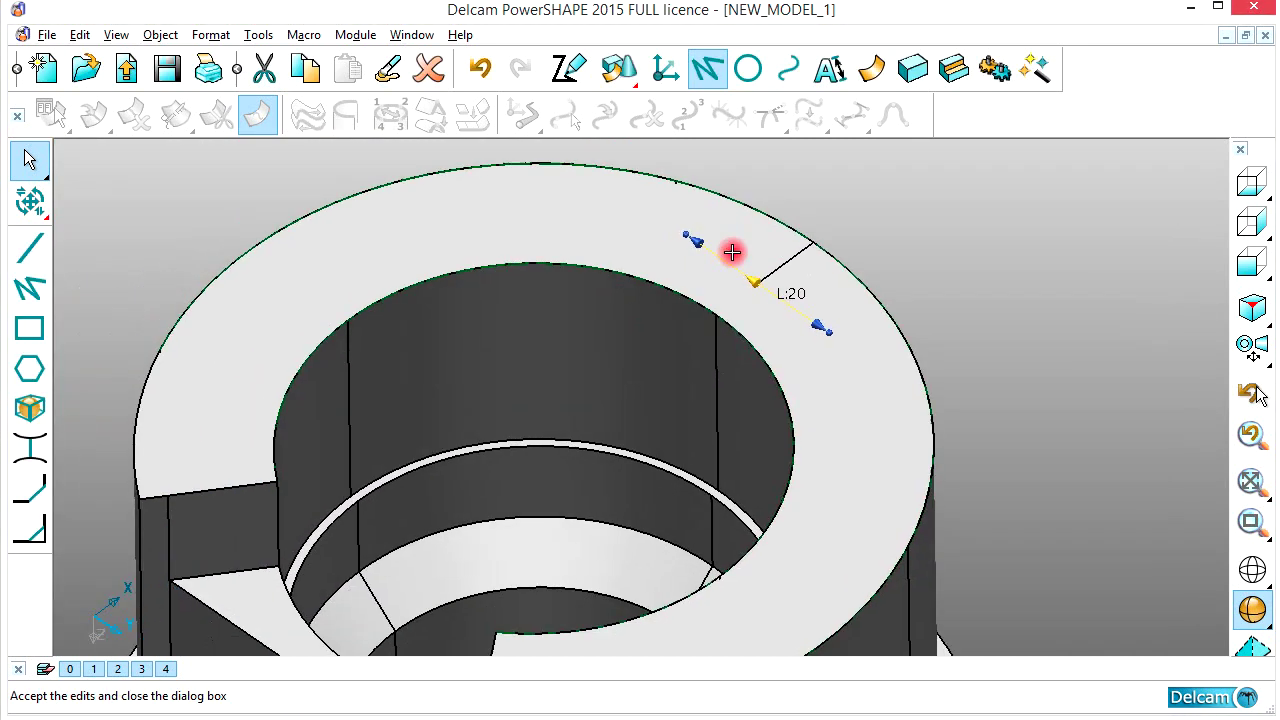
# - Draw two parallel lines along X from both ends of the 20 mm line inward past the bore edge
pyautogui.click(29, 248)
pyautogui.scroll(2, 698, 288)
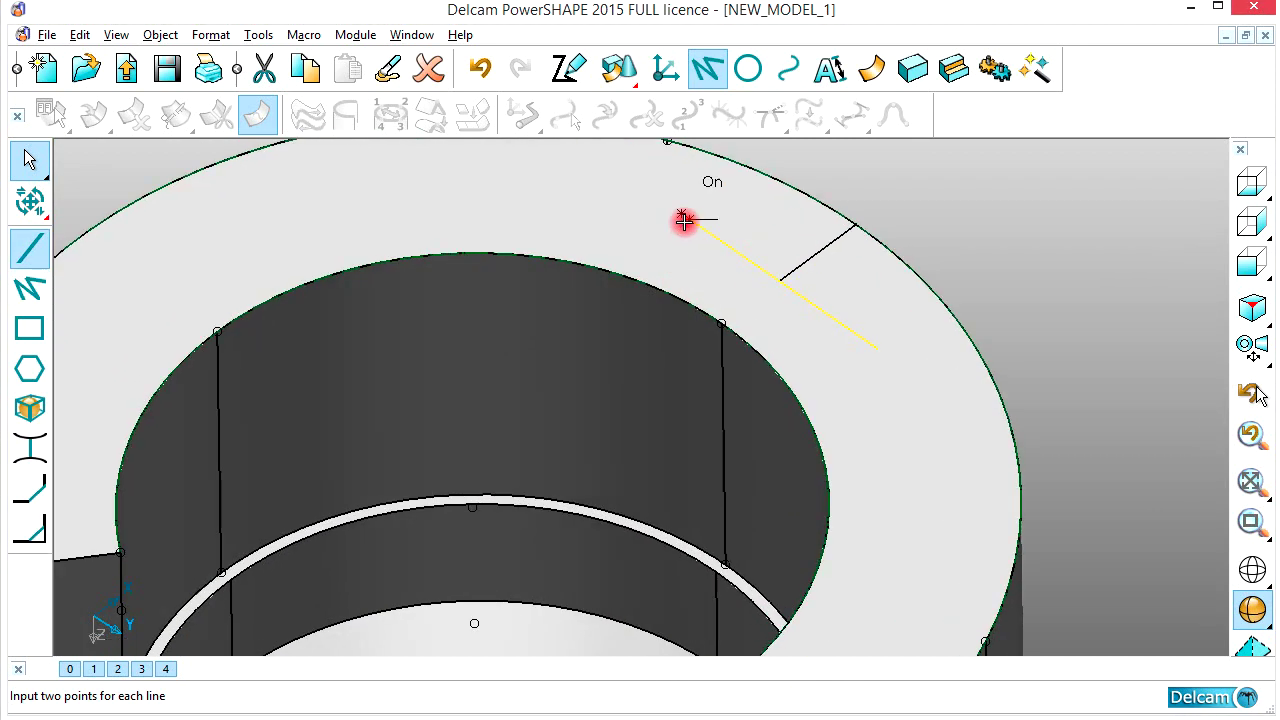
pyautogui.click(681, 215)
pyautogui.click(541, 316)
pyautogui.keyDown('shift'); pyautogui.moveTo(850, 390); pyautogui.dragTo(643, 318, button='middle'); pyautogui.keyUp('shift')
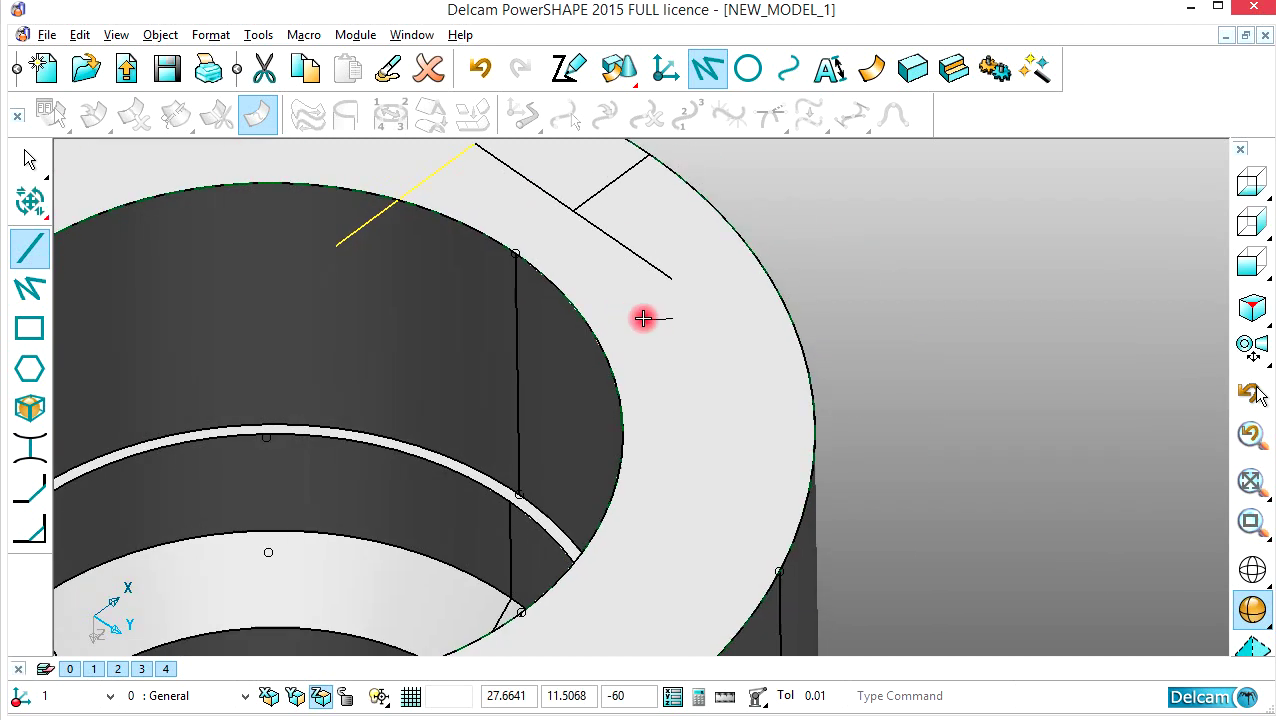
pyautogui.click(666, 280)
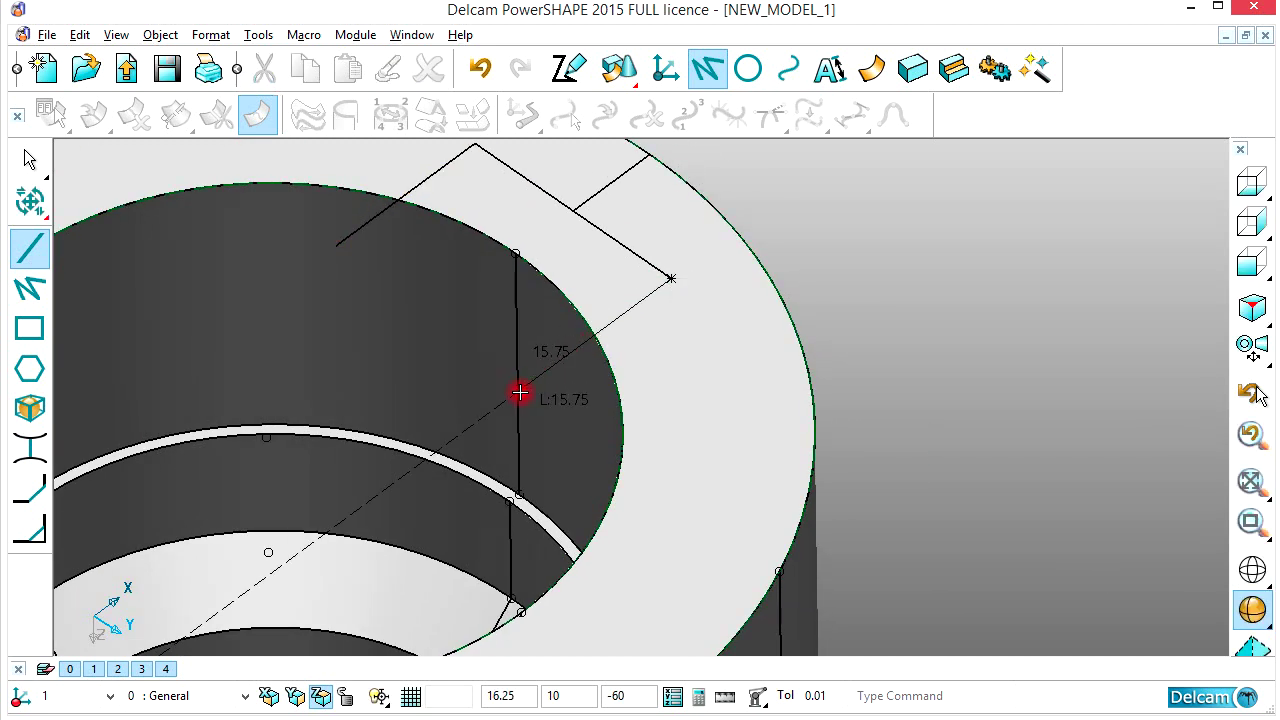
pyautogui.rightClick(844, 234)
pyautogui.click(877, 246)
# - Create a composite curve from the three open slot profile lines, and delete the 8 mm radial construction line
pyautogui.keyDown('shift'); pyautogui.moveTo(562, 286); pyautogui.dragTo(637, 366, button='middle'); pyautogui.keyUp('shift')
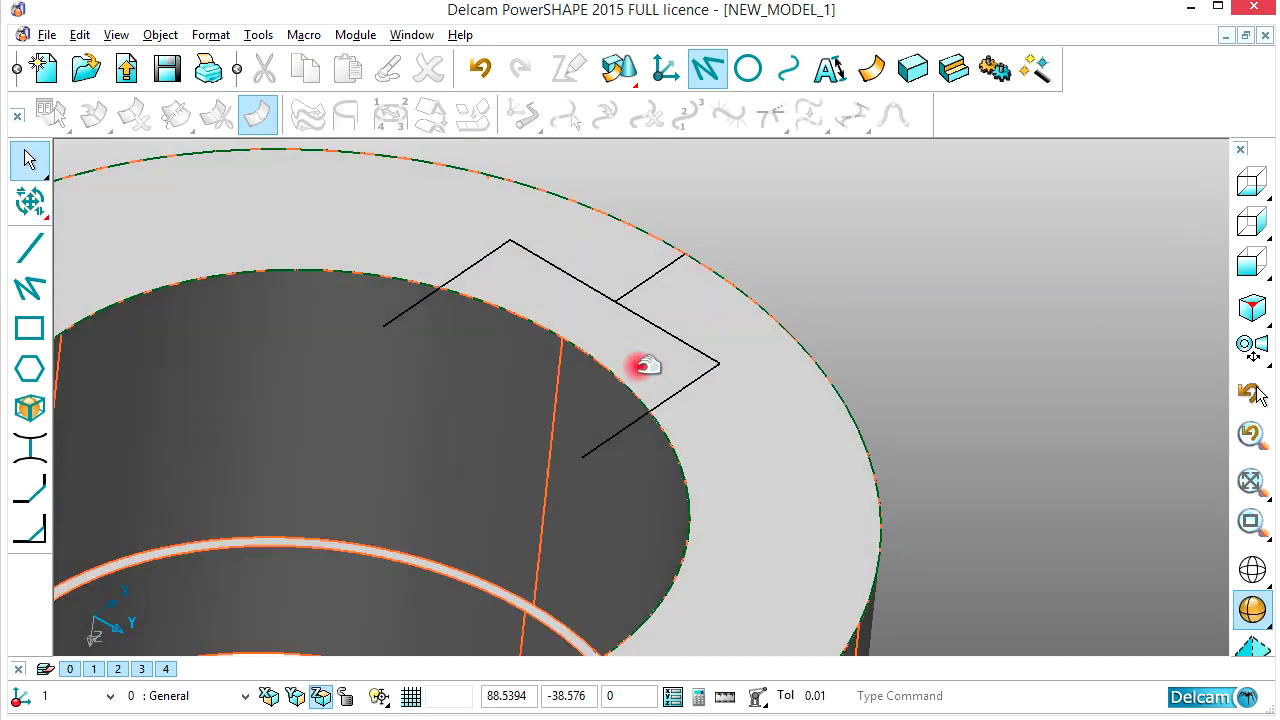
pyautogui.moveTo(642, 262); pyautogui.dragTo(637, 276, button='middle')
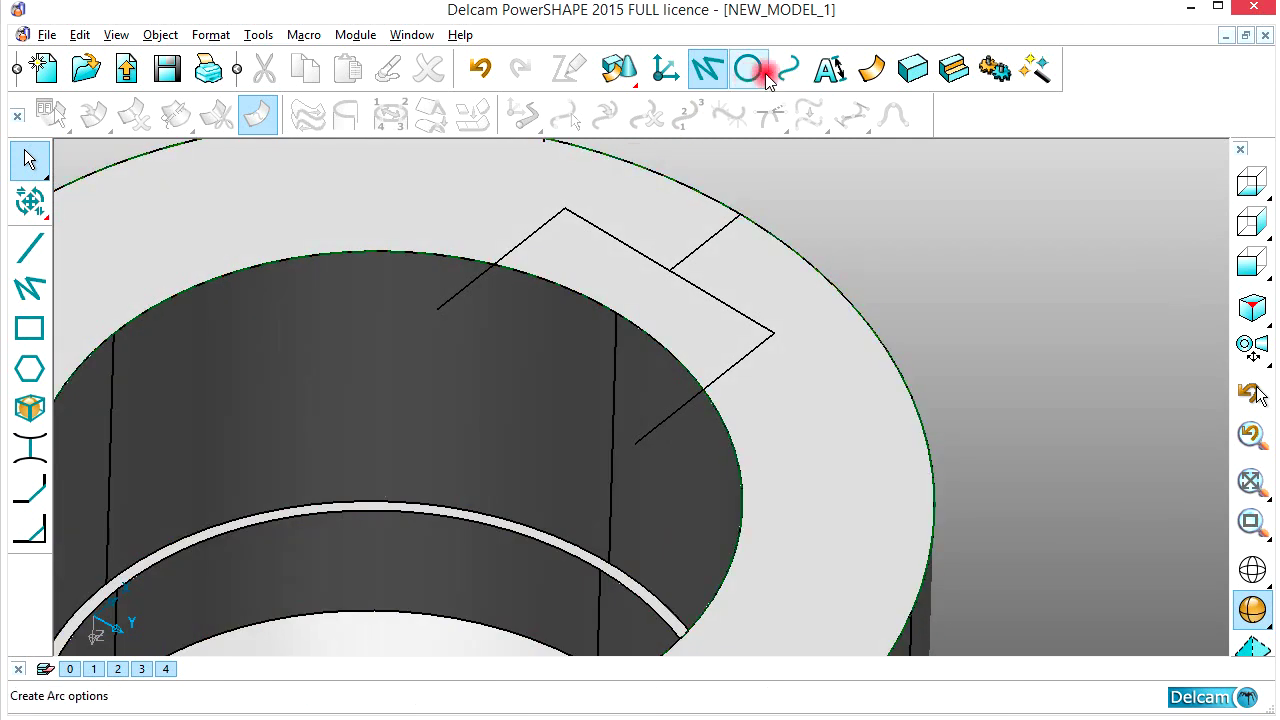
pyautogui.click(788, 68)
pyautogui.click(483, 278)
pyautogui.click(582, 235)
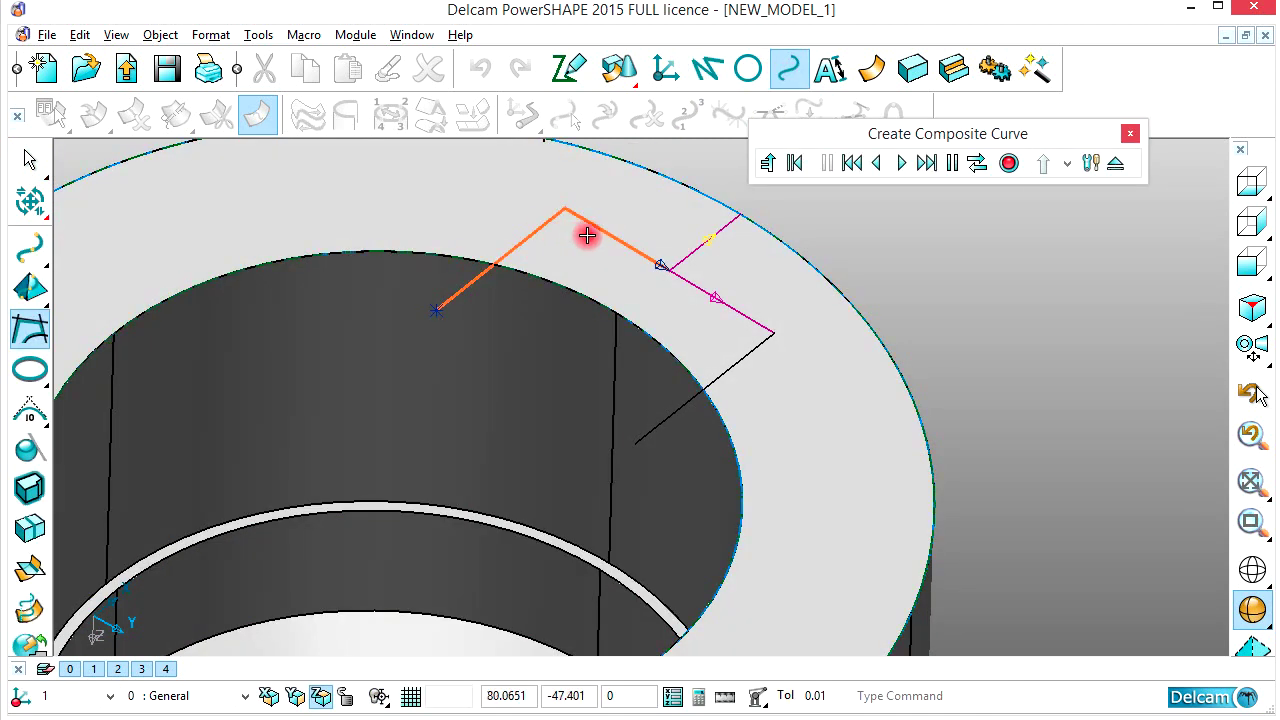
pyautogui.click(719, 292)
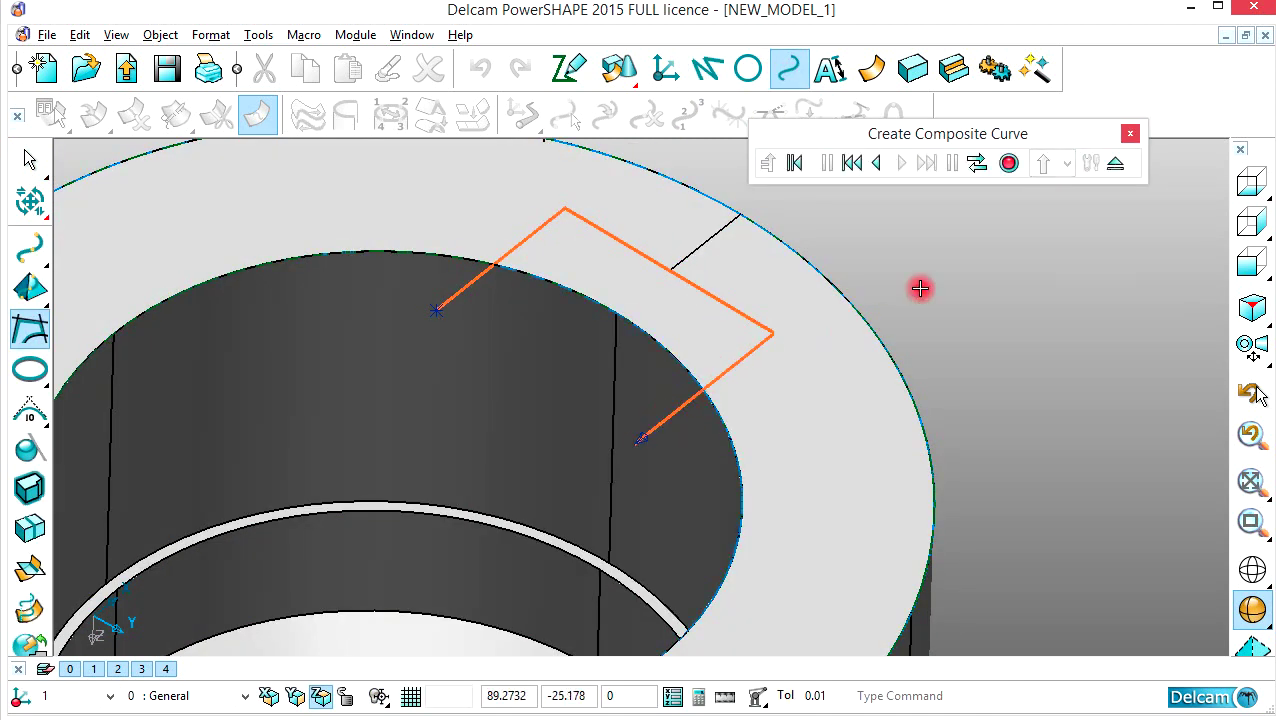
pyautogui.click(1008, 163)
pyautogui.click(1115, 163)
pyautogui.scroll(1, 710, 232)
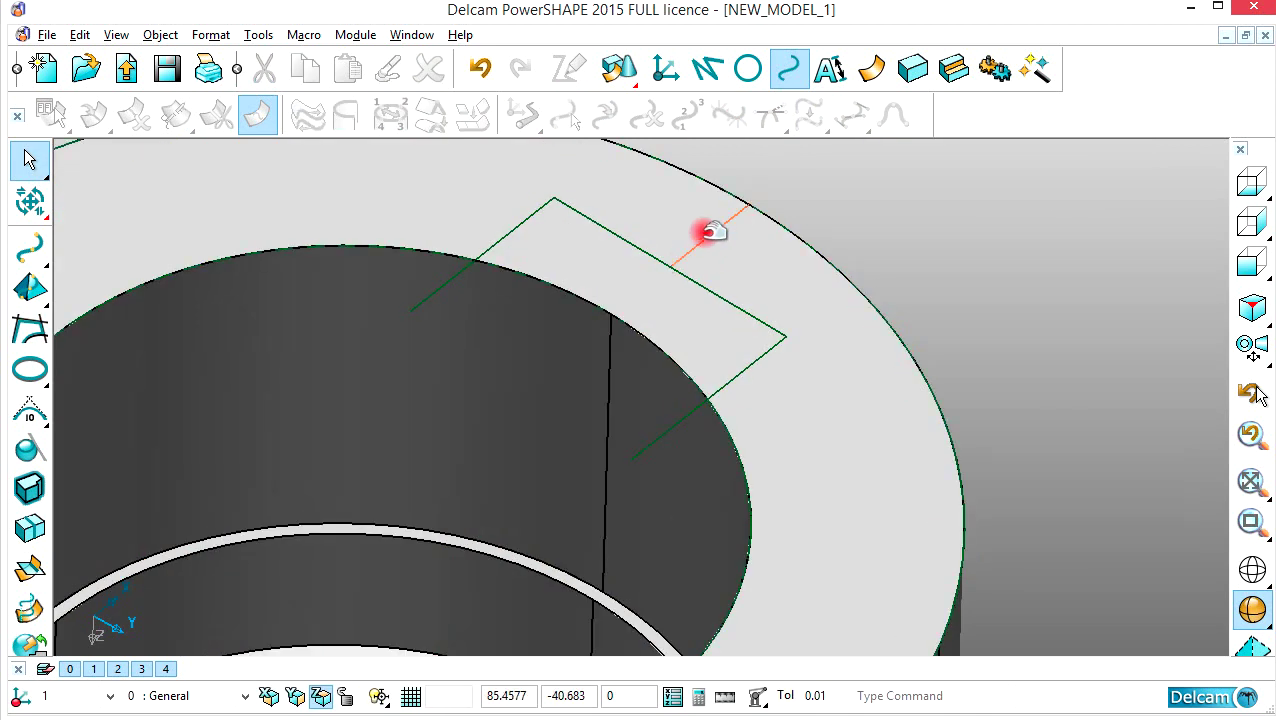
pyautogui.scroll(-3, 814, 289)
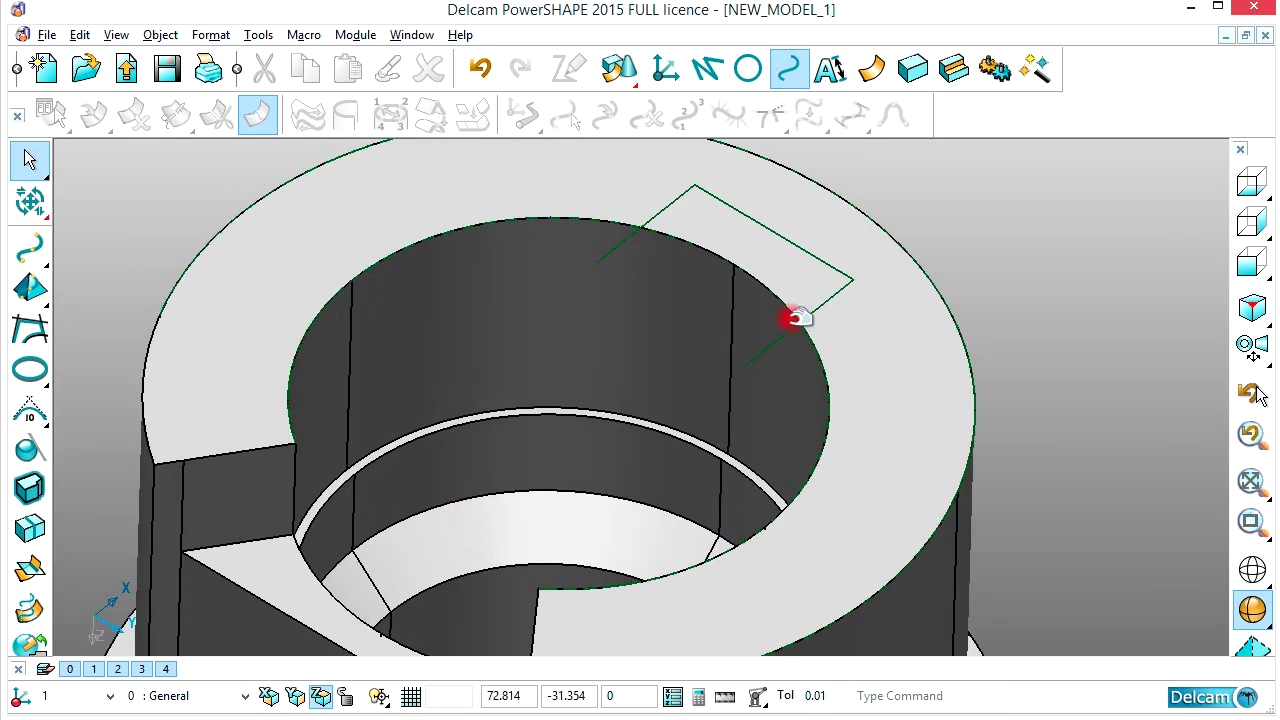
# - Draw a 100 mm line along Z from the centre of the end face down through the bore
pyautogui.scroll(-1, 731, 345)
pyautogui.keyDown('shift'); pyautogui.moveTo(636, 400); pyautogui.dragTo(708, 352, button='middle'); pyautogui.keyUp('shift')
pyautogui.moveTo(709, 396); pyautogui.dragTo(742, 427, button='middle')
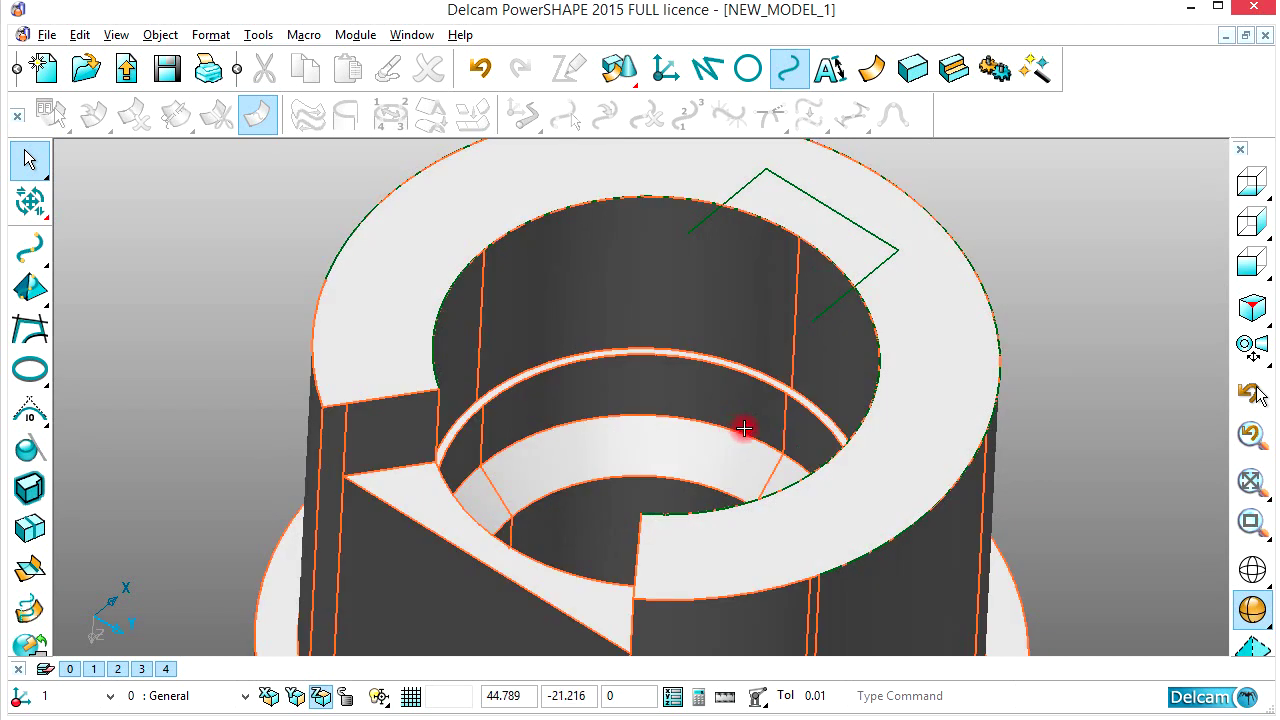
pyautogui.scroll(2, 744, 428)
pyautogui.click(707, 68)
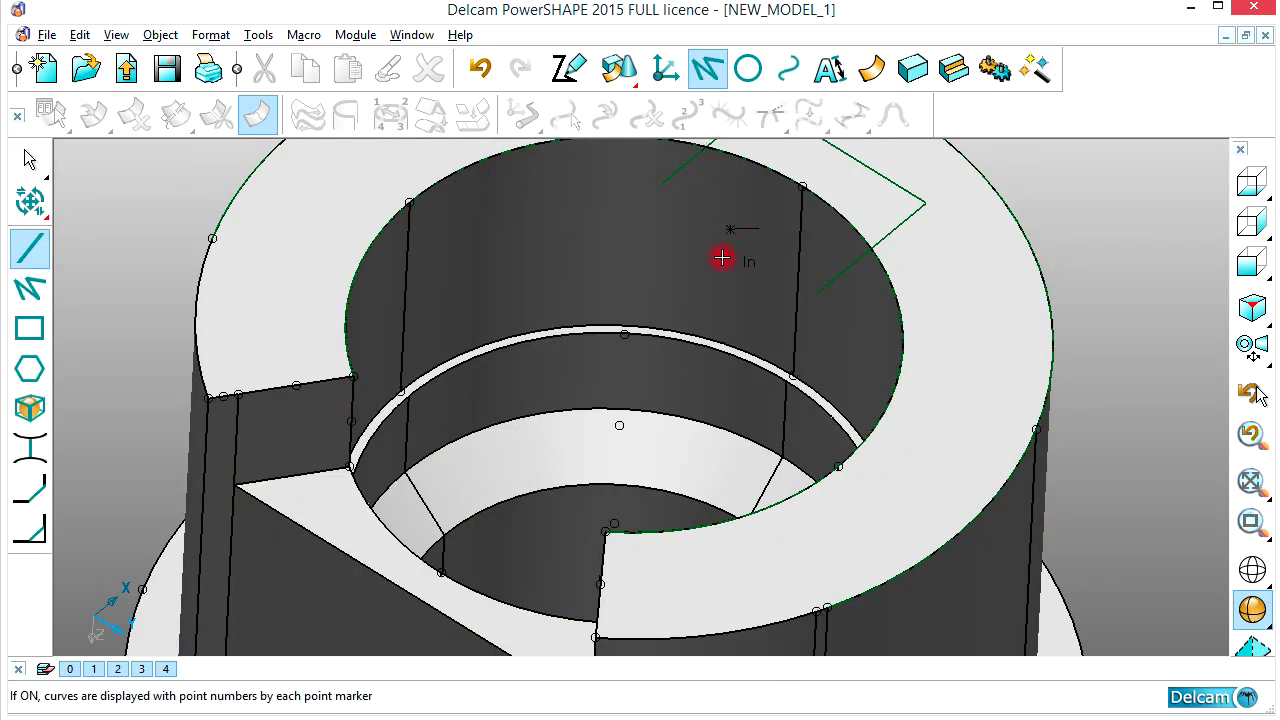
pyautogui.click(637, 334)
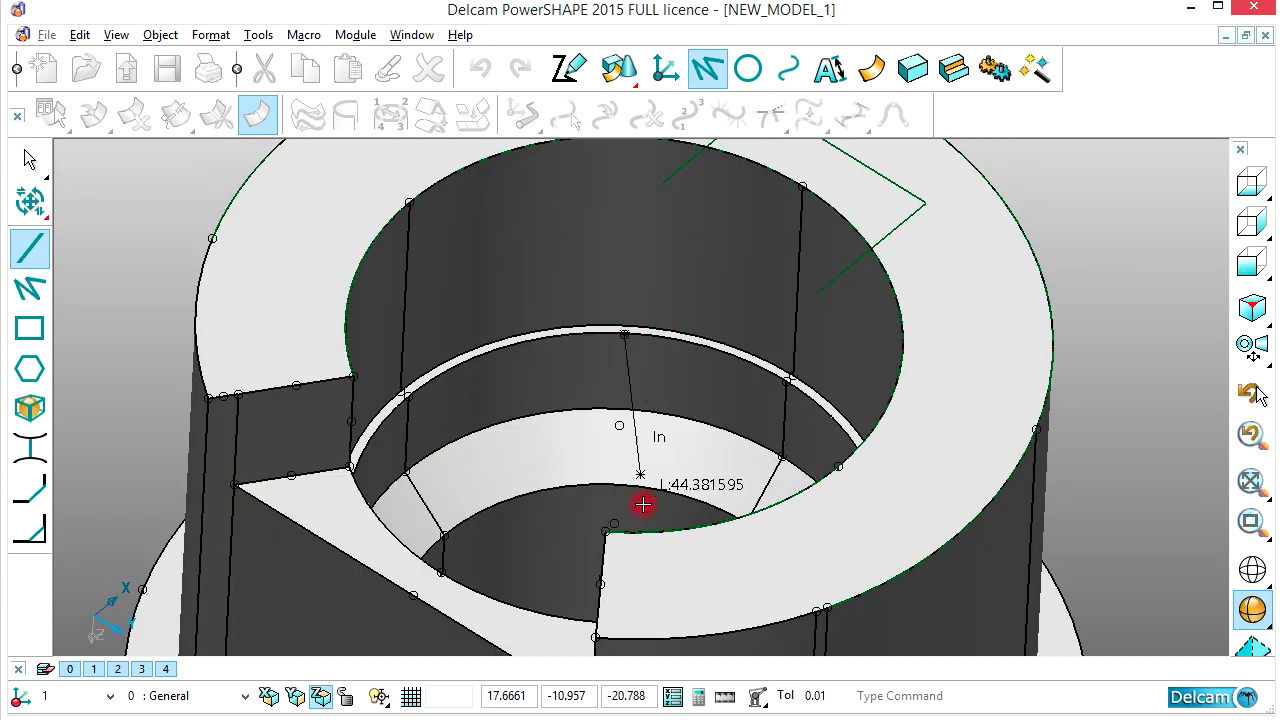
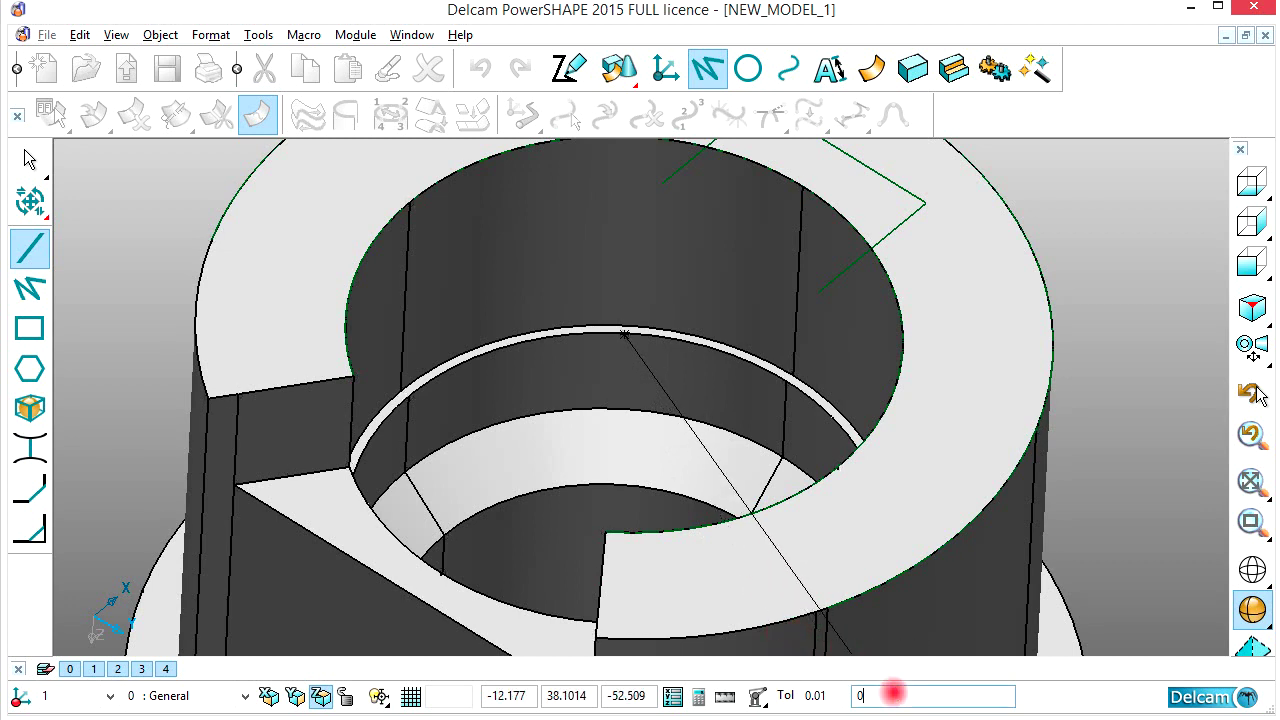
pyautogui.press('Return')
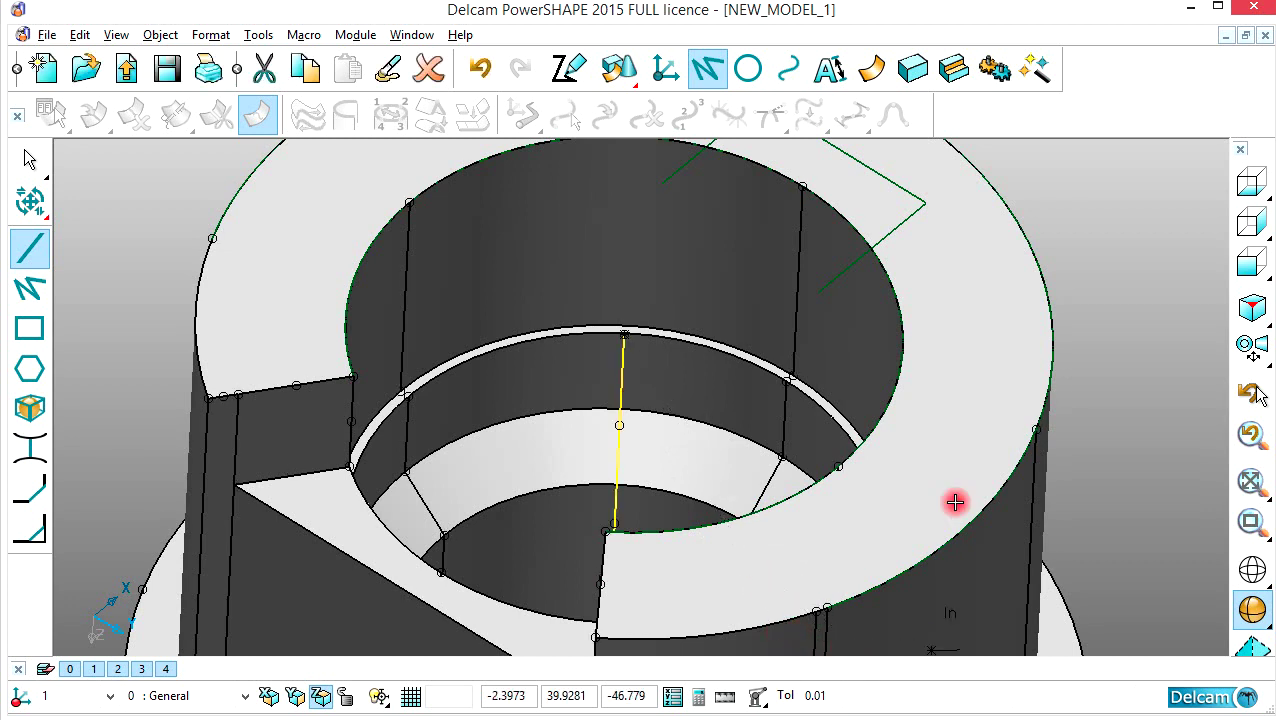
pyautogui.rightClick(1083, 234)
pyautogui.click(1104, 242)
# - Draw a line along X from the inner edge point of the bore's ledge to the vertical axis line
pyautogui.scroll(2, 772, 317)
pyautogui.moveTo(772, 317)
pyautogui.mouseDown(button='middle')
pyautogui.moveTo(794, 294)
pyautogui.moveTo(683, 269)
pyautogui.moveTo(727, 305)
pyautogui.mouseUp(button='middle')
pyautogui.moveTo(741, 238); pyautogui.dragTo(106, 283, button='middle')
pyautogui.click(29, 246)
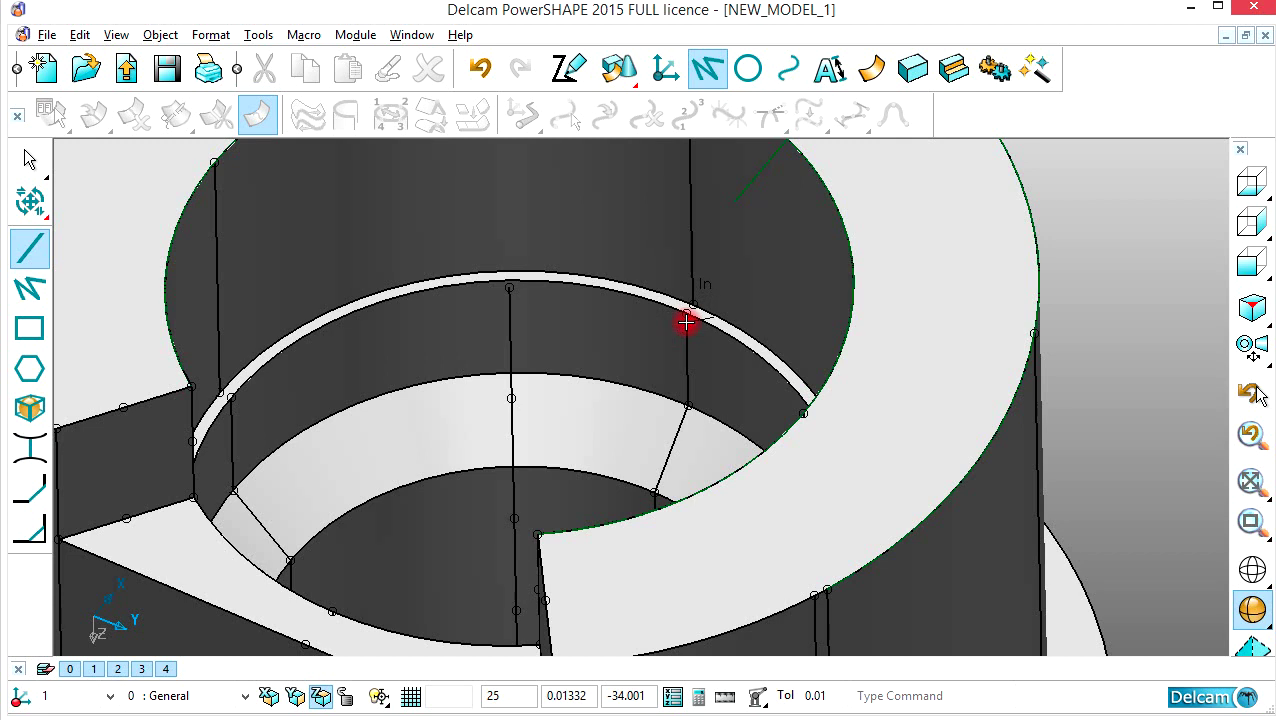
pyautogui.click(686, 317)
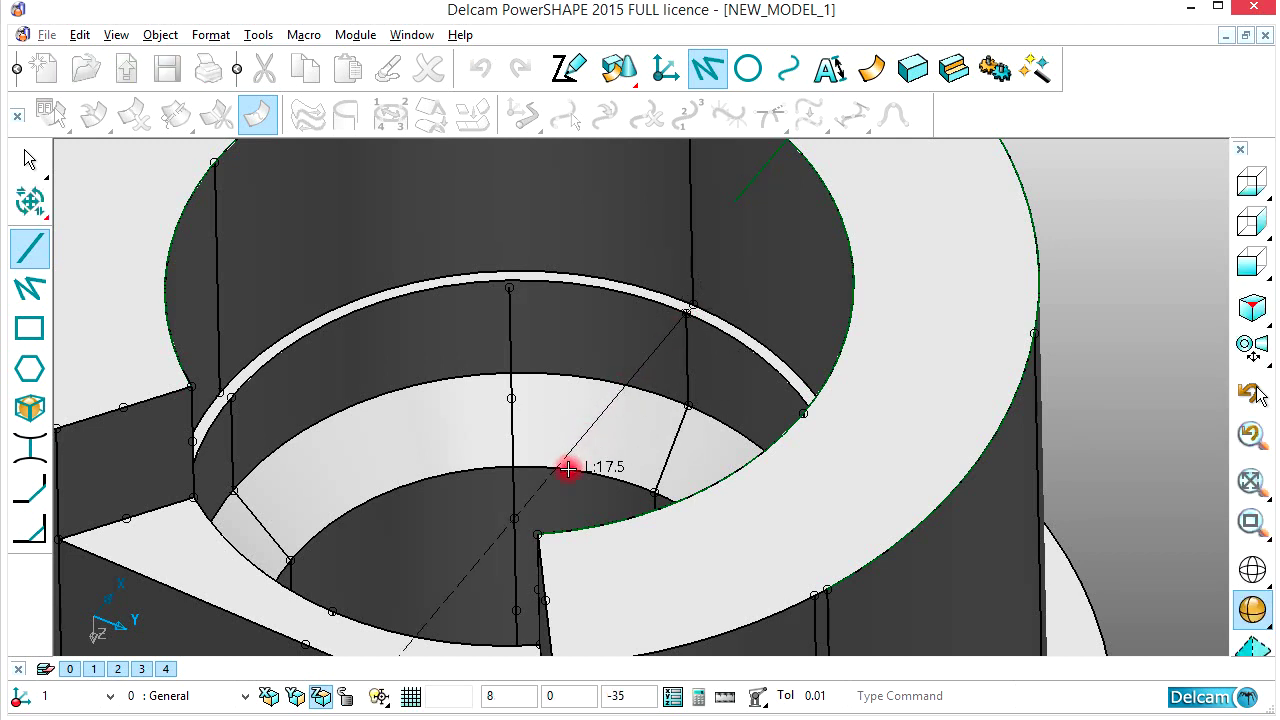
pyautogui.click(514, 518)
pyautogui.scroll(-5, 717, 417)
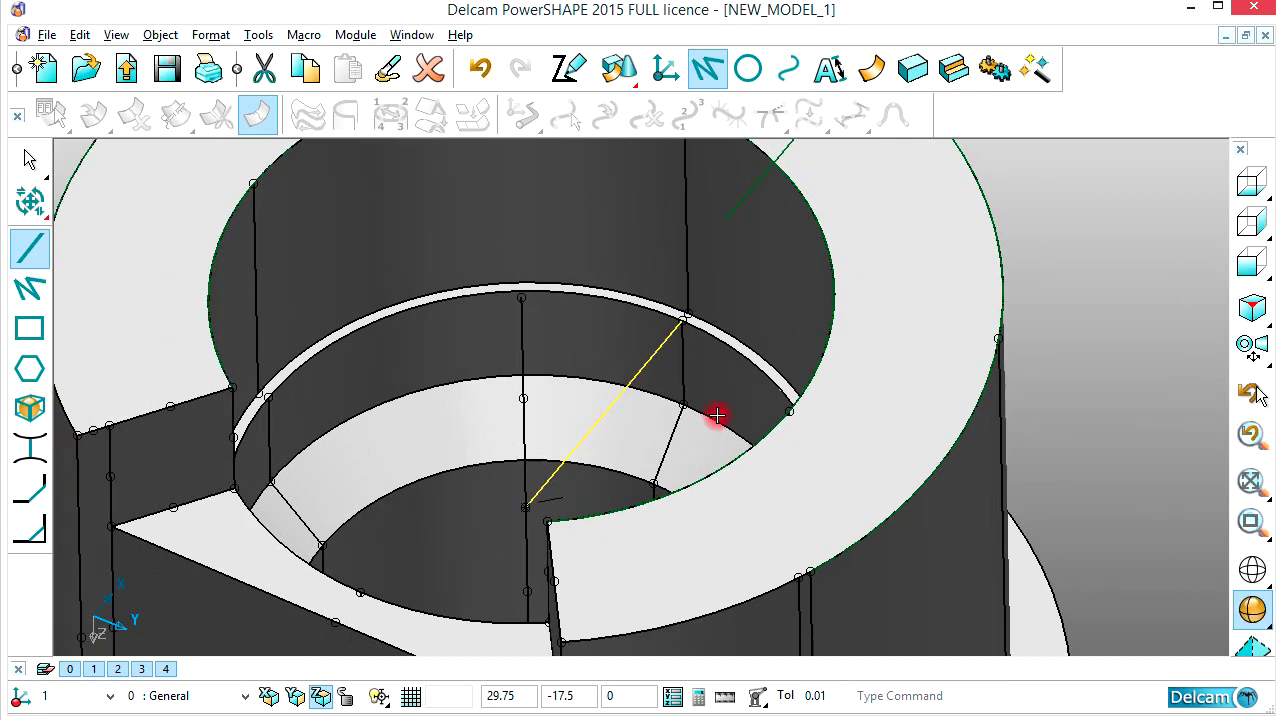
pyautogui.rightClick(985, 268)
# - Switch to wireframe display and draw a line along Z from the midpoint of the slot profile's outer side down through the part
pyautogui.moveTo(700, 345); pyautogui.dragTo(733, 326, button='middle')
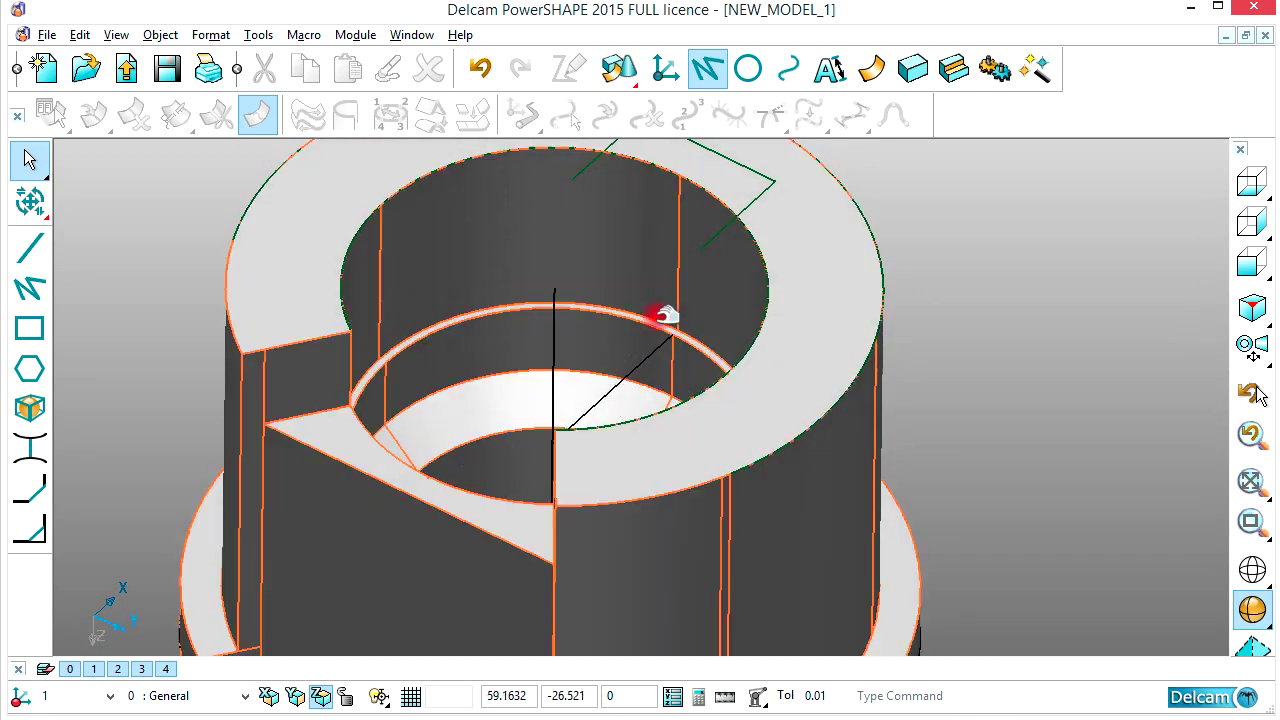
pyautogui.scroll(-3, 665, 314)
pyautogui.scroll(1, 665, 314)
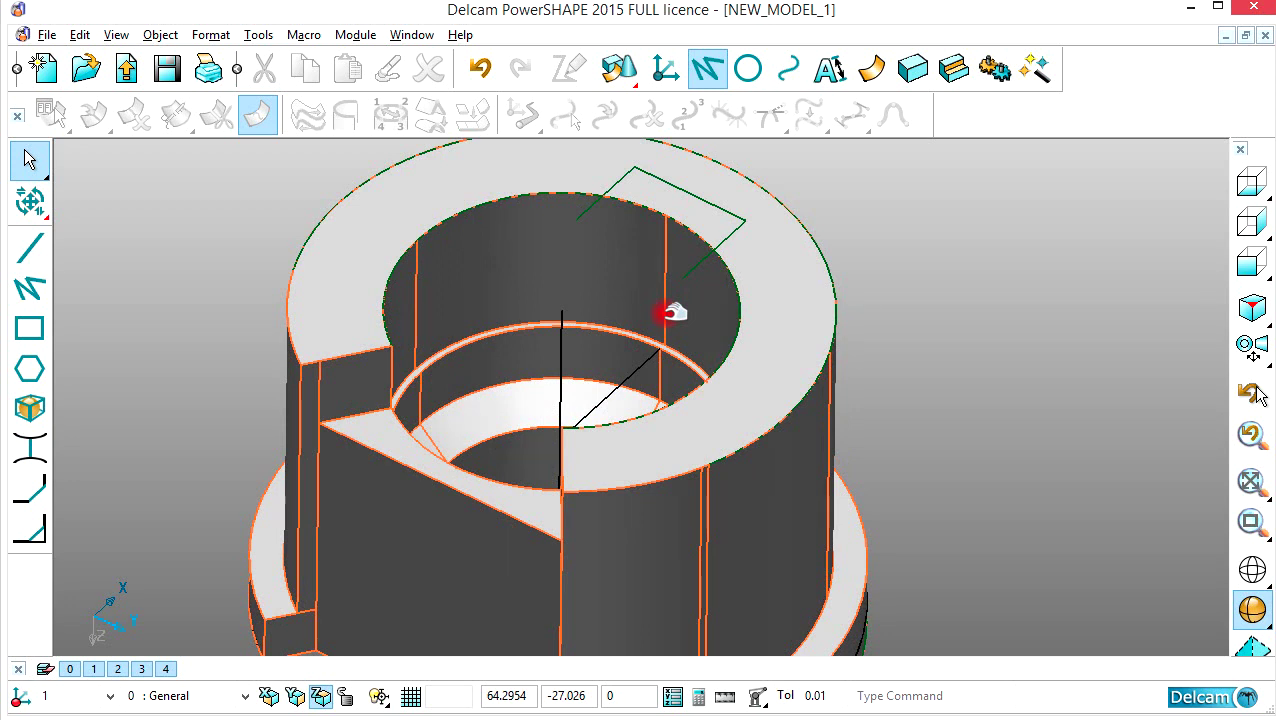
pyautogui.keyDown('shift'); pyautogui.moveTo(696, 313); pyautogui.dragTo(684, 304, button='middle'); pyautogui.keyUp('shift')
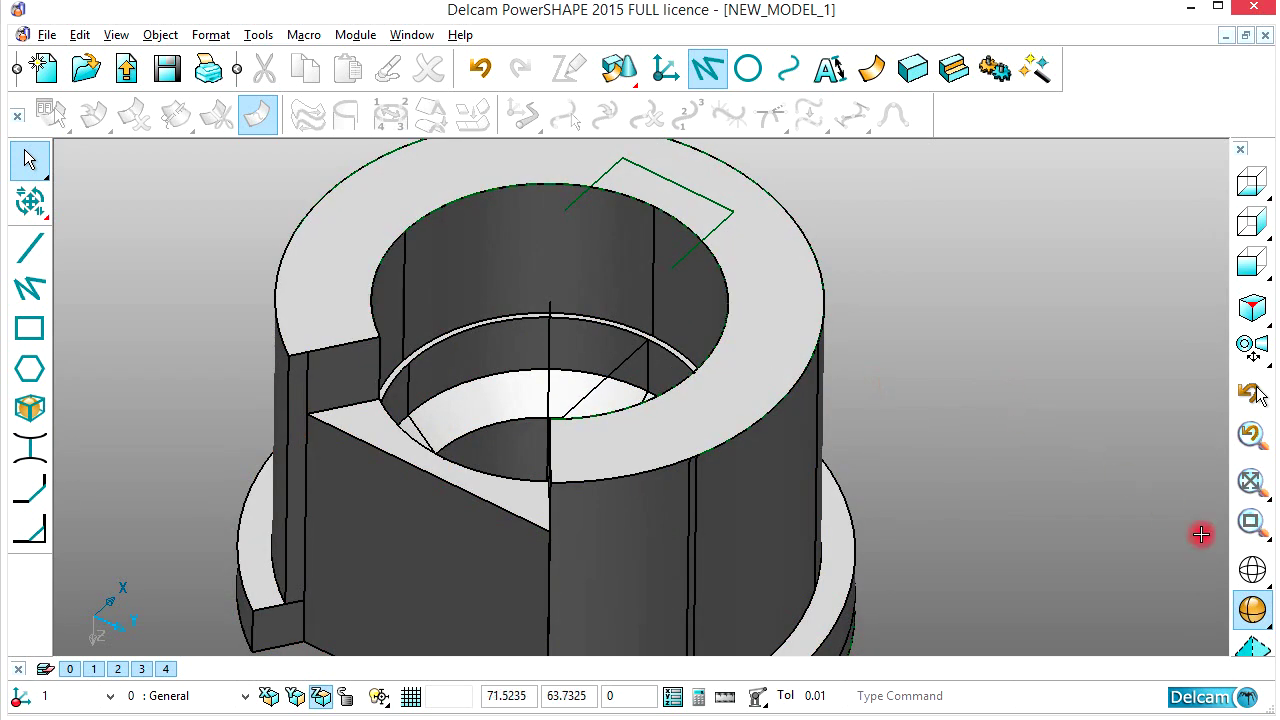
pyautogui.click(1250, 569)
pyautogui.moveTo(903, 437); pyautogui.dragTo(746, 418, button='middle')
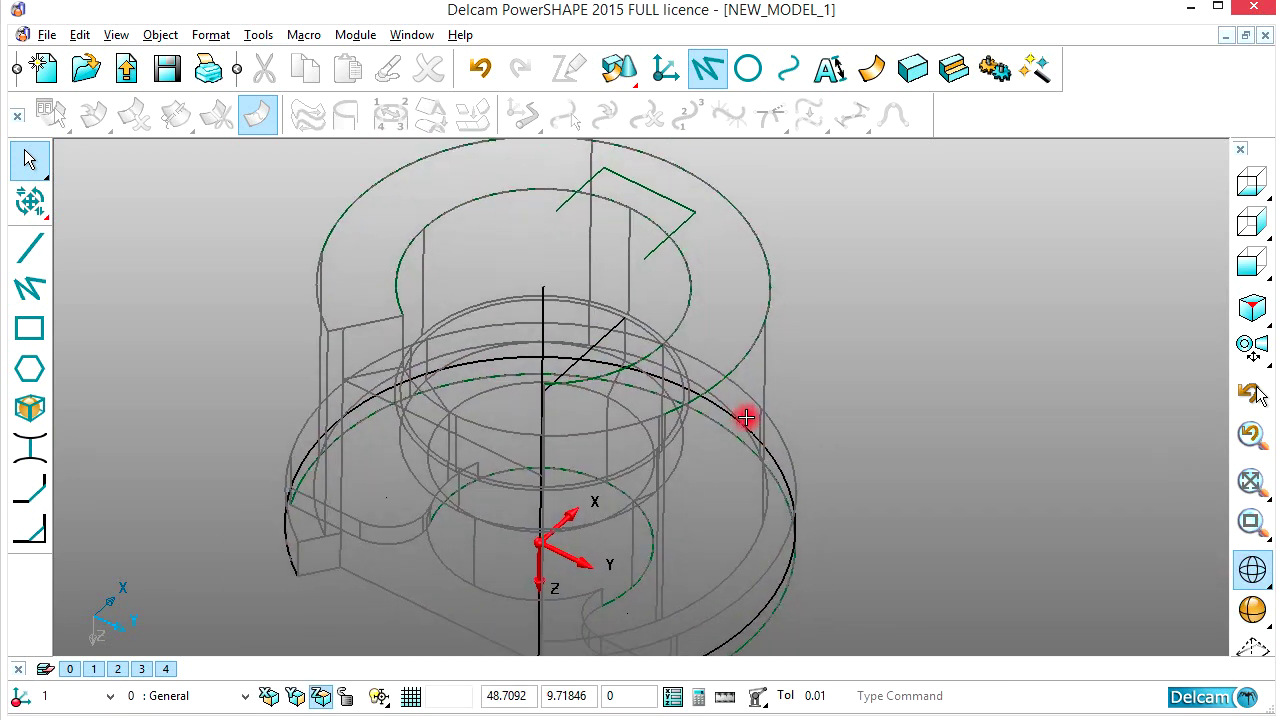
pyautogui.scroll(1, 680, 330)
pyautogui.click(31, 248)
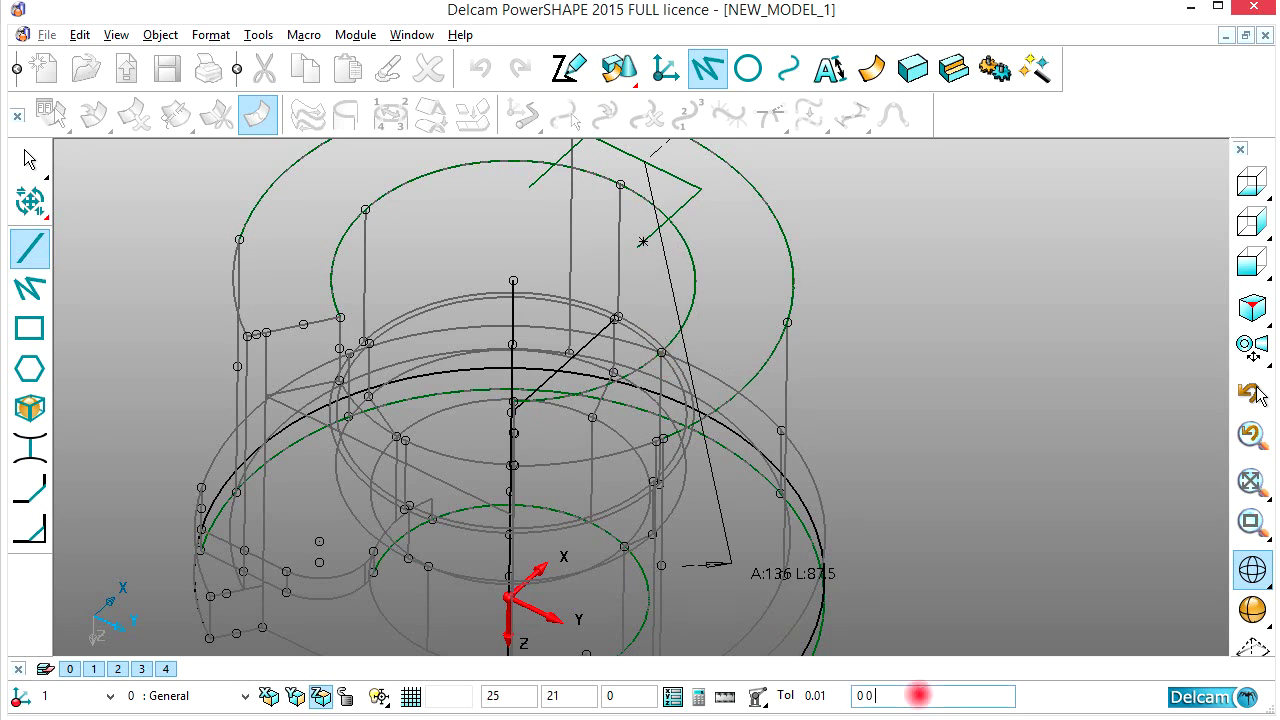
pyautogui.rightClick(924, 336)
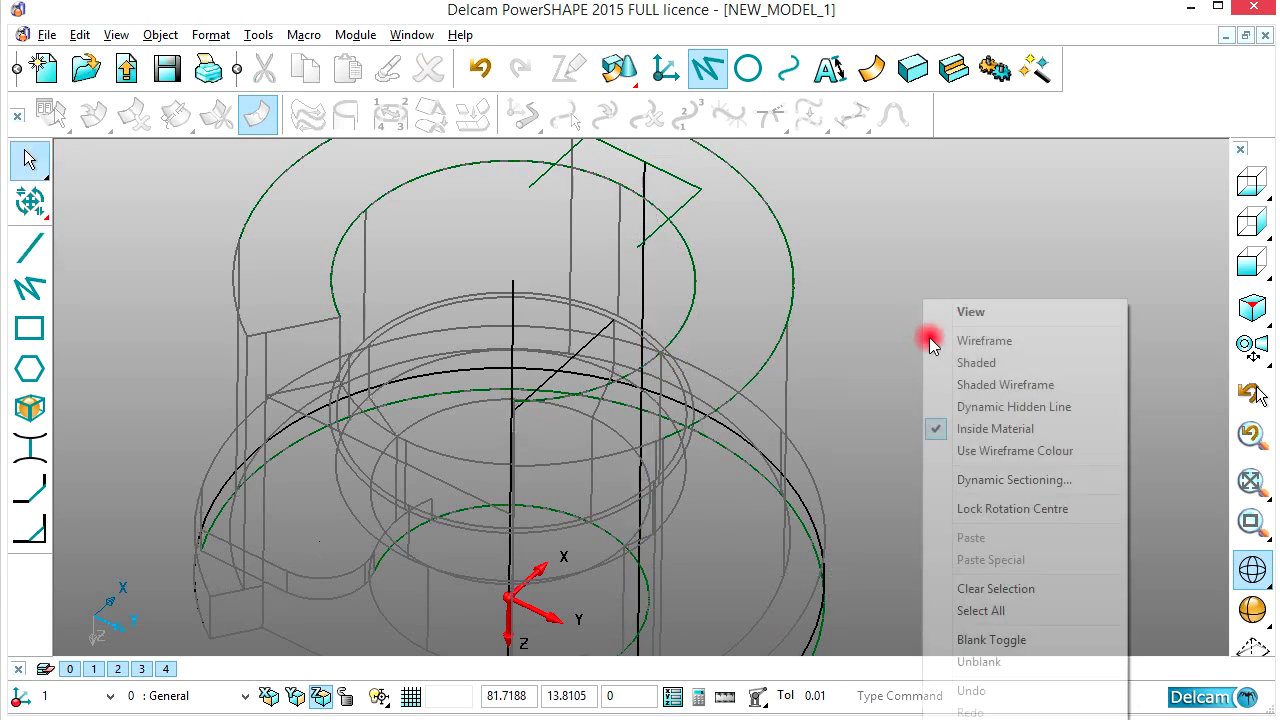
pyautogui.click(484, 402)
# - Draw a full circle in the XZ plane centred where the X line meets the axis line, and set its radius to 32 mm
pyautogui.moveTo(483, 402); pyautogui.dragTo(546, 487, button='middle')
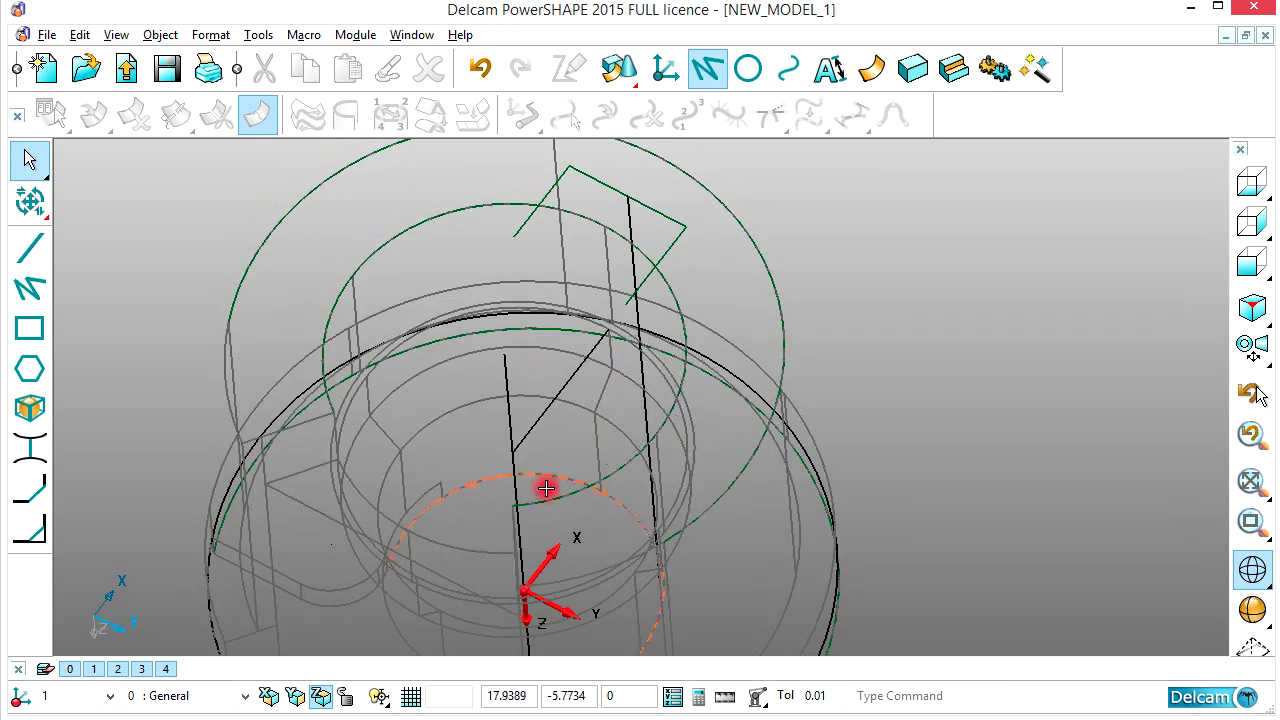
pyautogui.click(748, 68)
pyautogui.moveTo(471, 423); pyautogui.dragTo(440, 410, button='middle')
pyautogui.click(27, 251)
pyautogui.scroll(7, 531, 425)
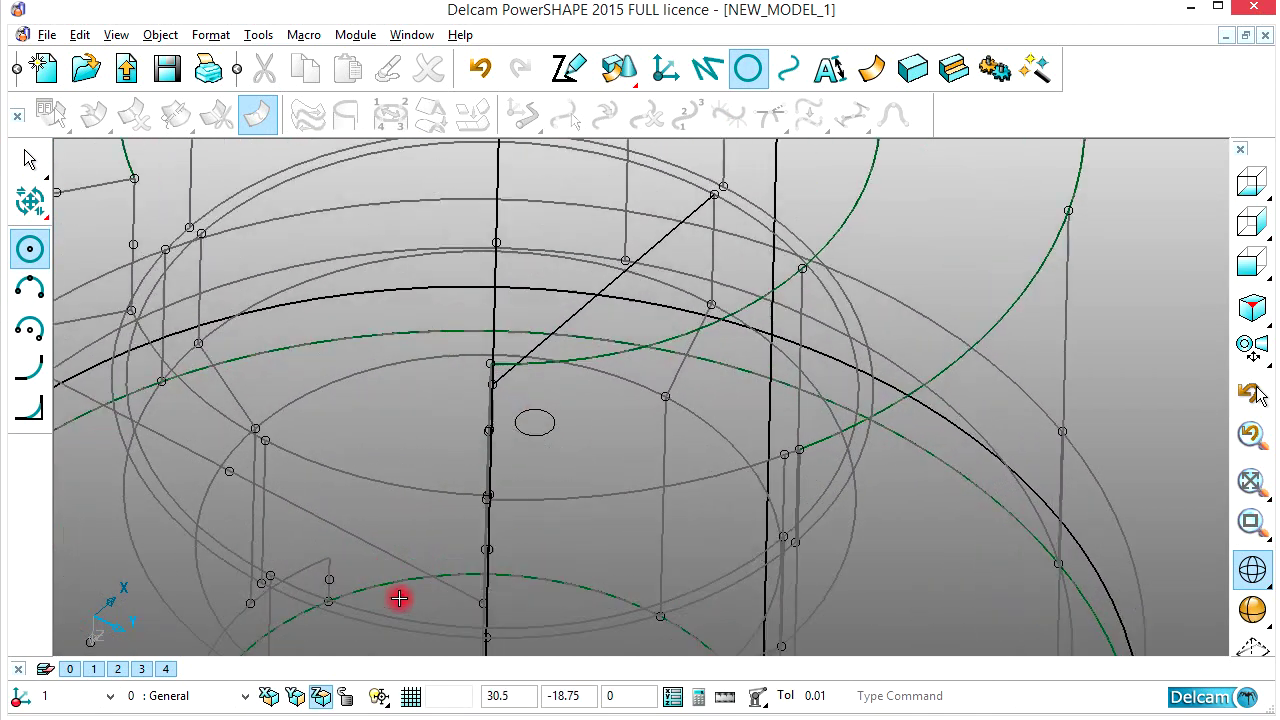
pyautogui.moveTo(481, 508); pyautogui.dragTo(496, 419, button='middle')
pyautogui.click(477, 400)
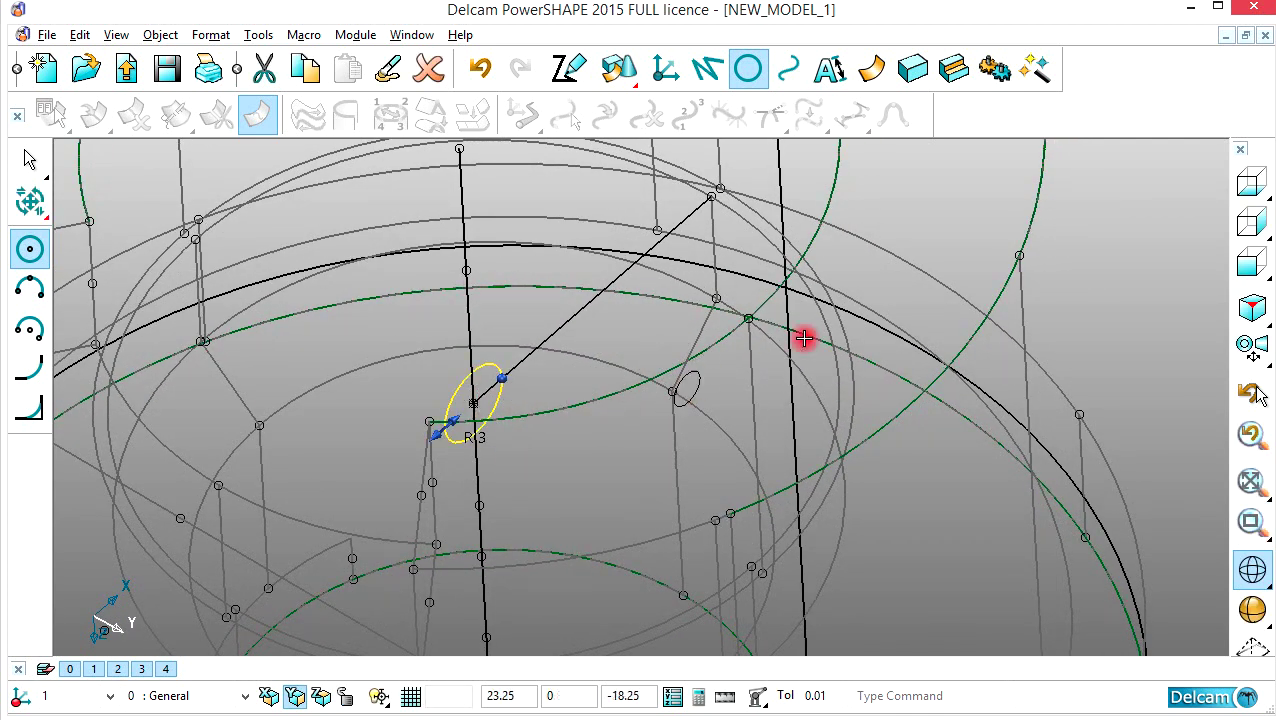
pyautogui.rightClick(1090, 261)
pyautogui.click(1086, 270)
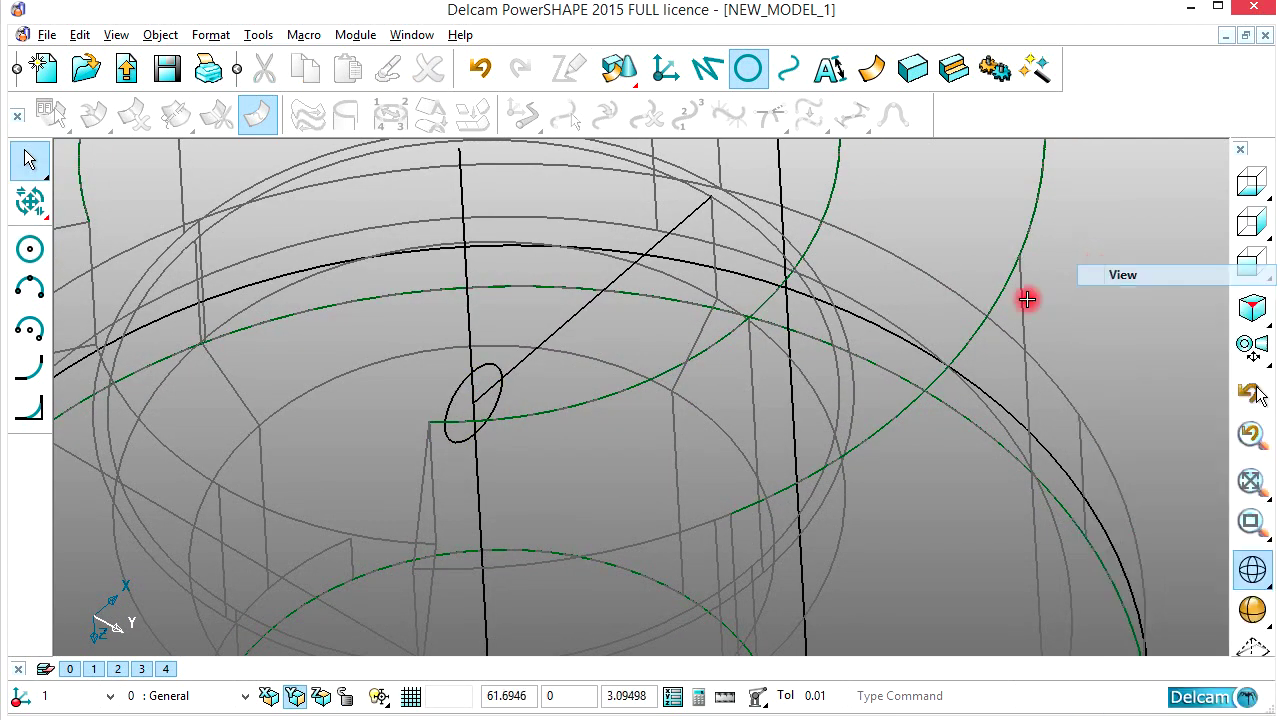
pyautogui.doubleClick(503, 397)
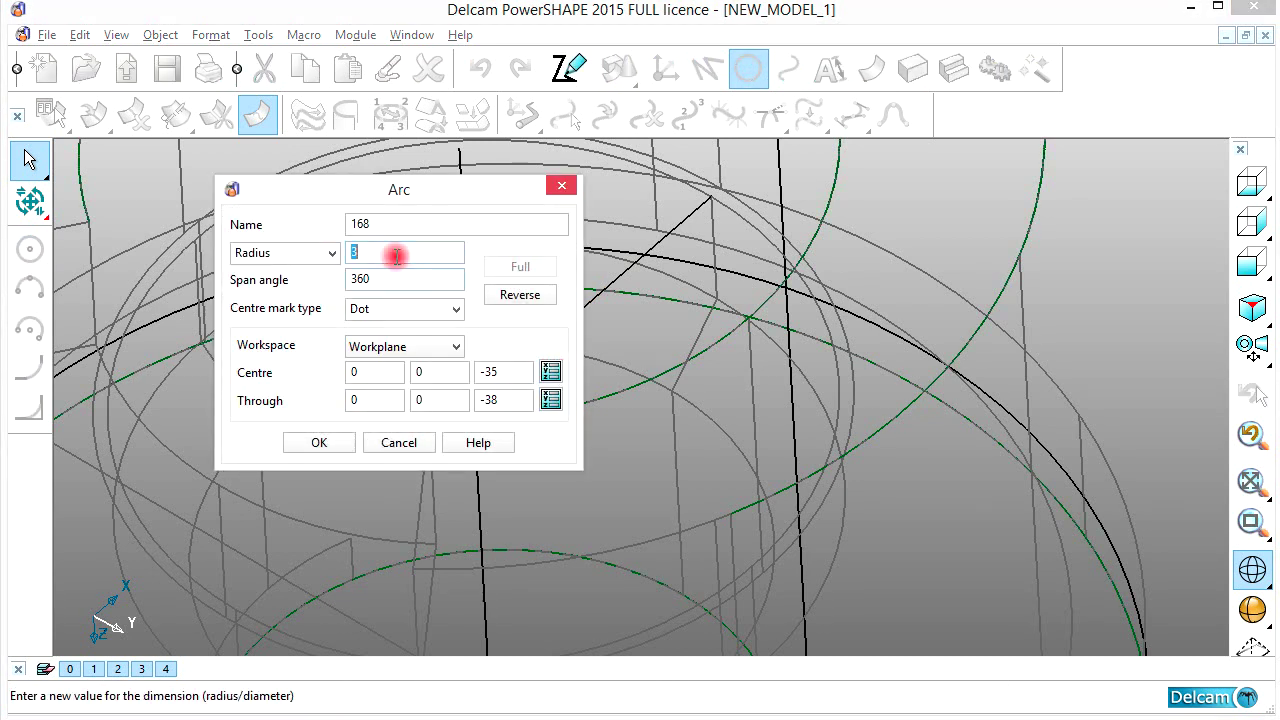
pyautogui.click(332, 443)
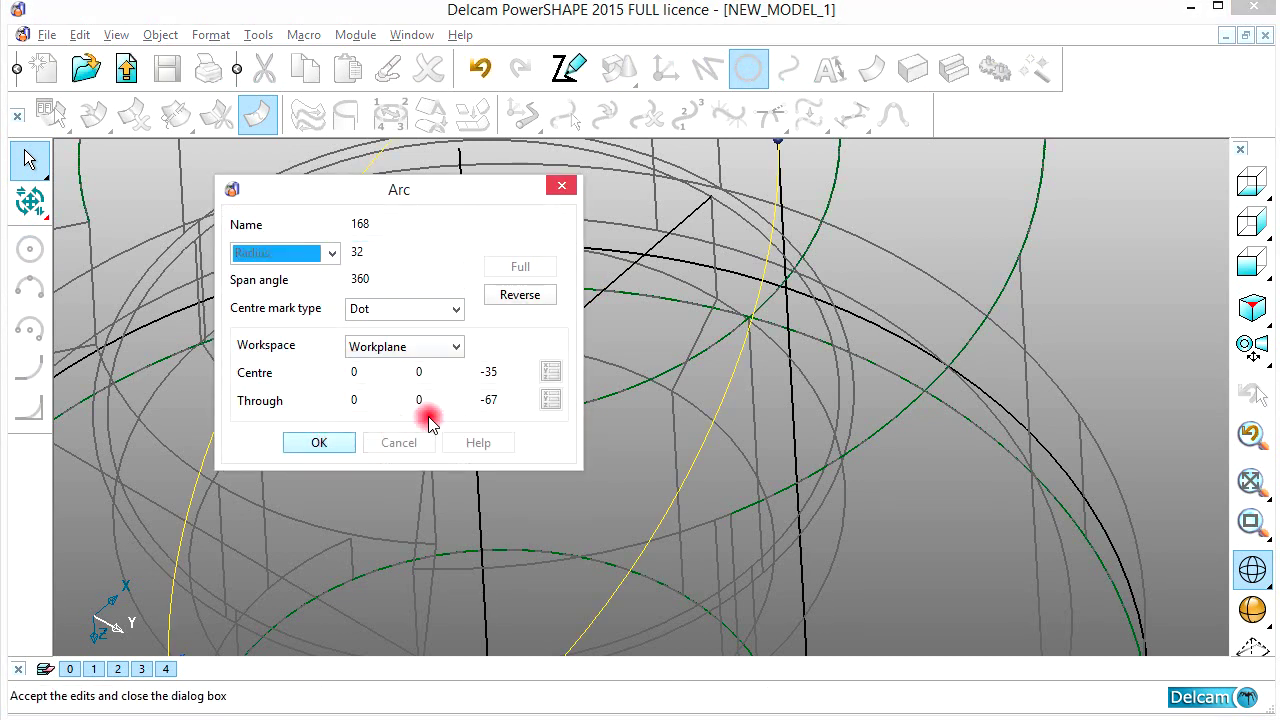
# - Reverse the central axis line and set its length to 200 mm
pyautogui.scroll(-5, 583, 346)
pyautogui.click(527, 270)
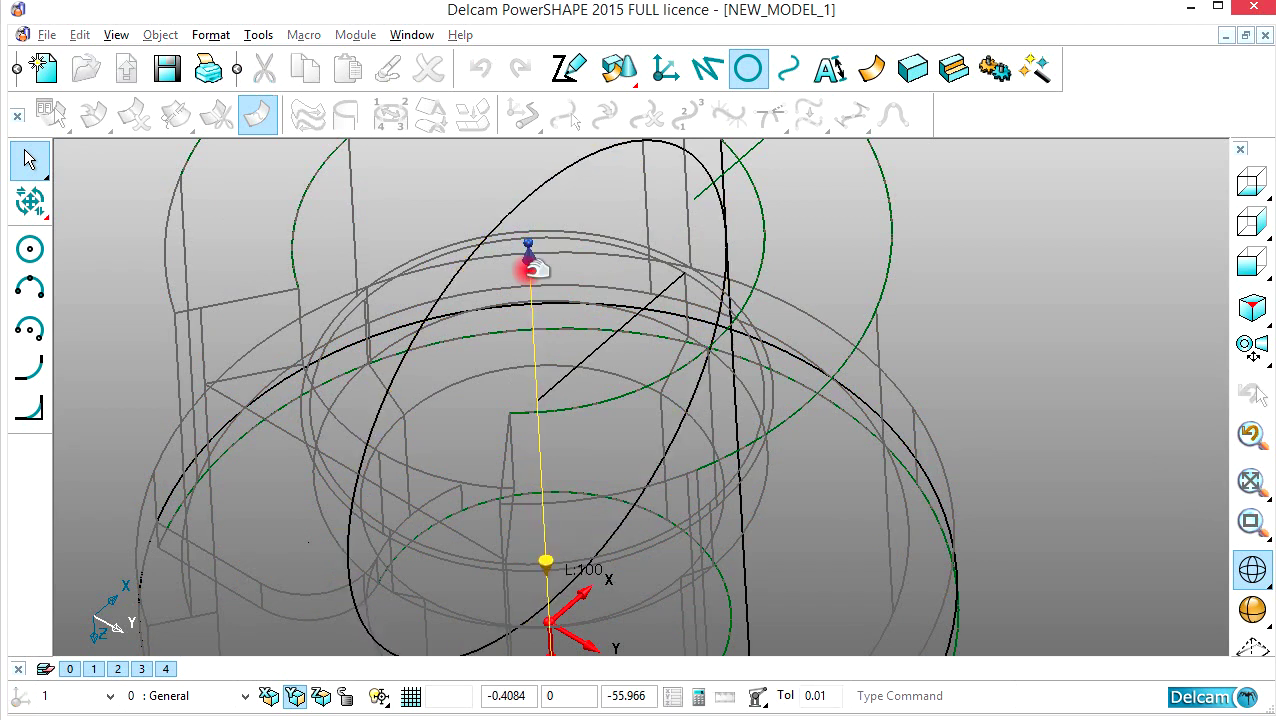
pyautogui.doubleClick(531, 268)
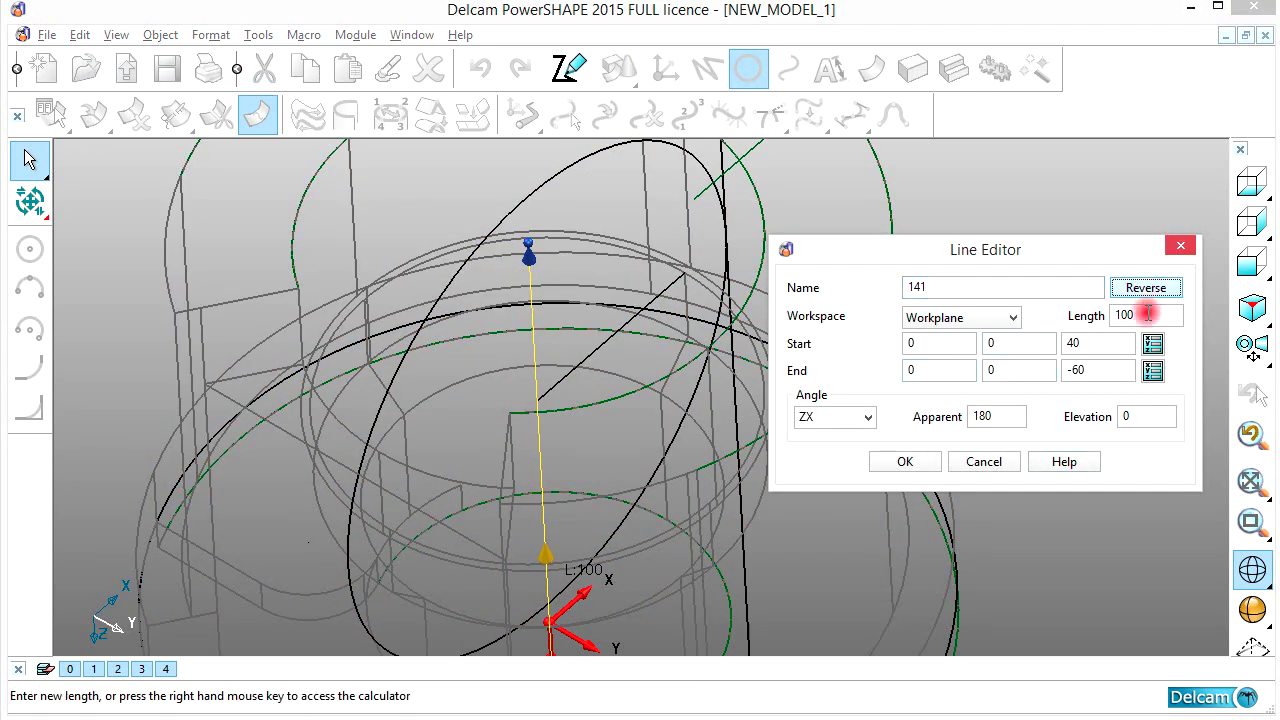
pyautogui.click(906, 464)
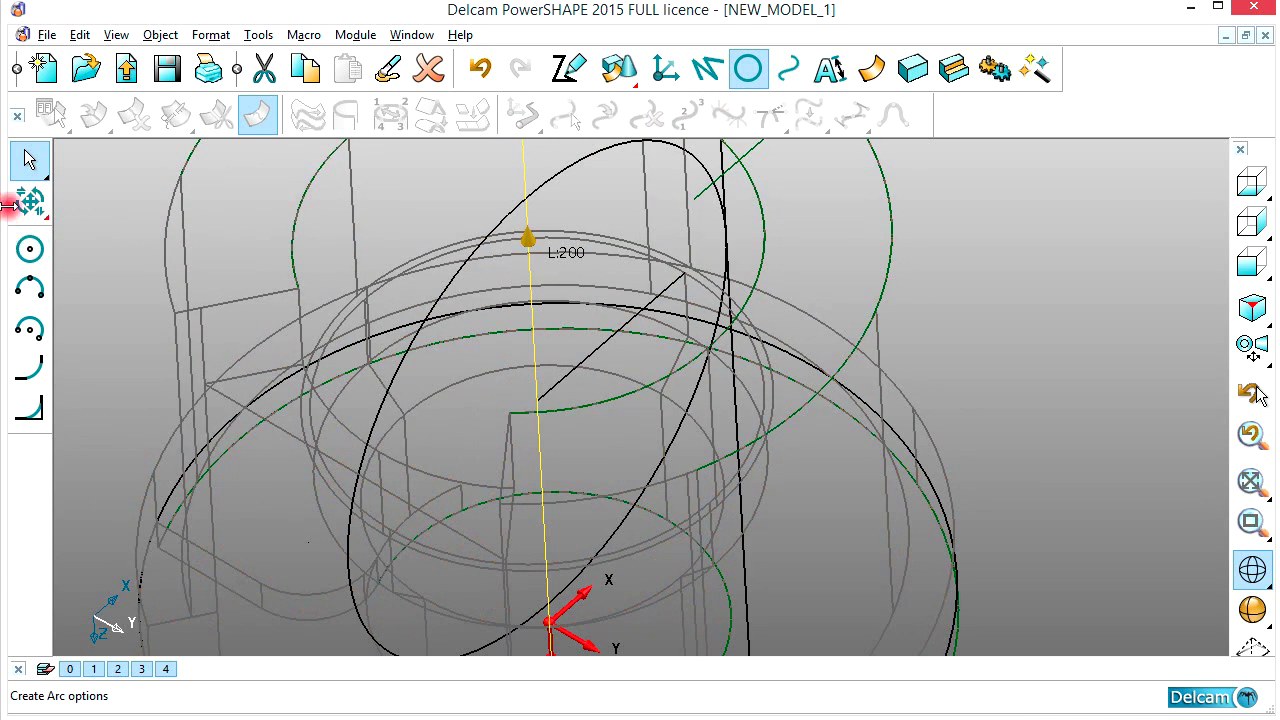
# - Trim the 32 mm circle and the slot's vertical line to leave a straight path running into an arc ending at the axis
pyautogui.click(28, 202)
pyautogui.click(534, 232)
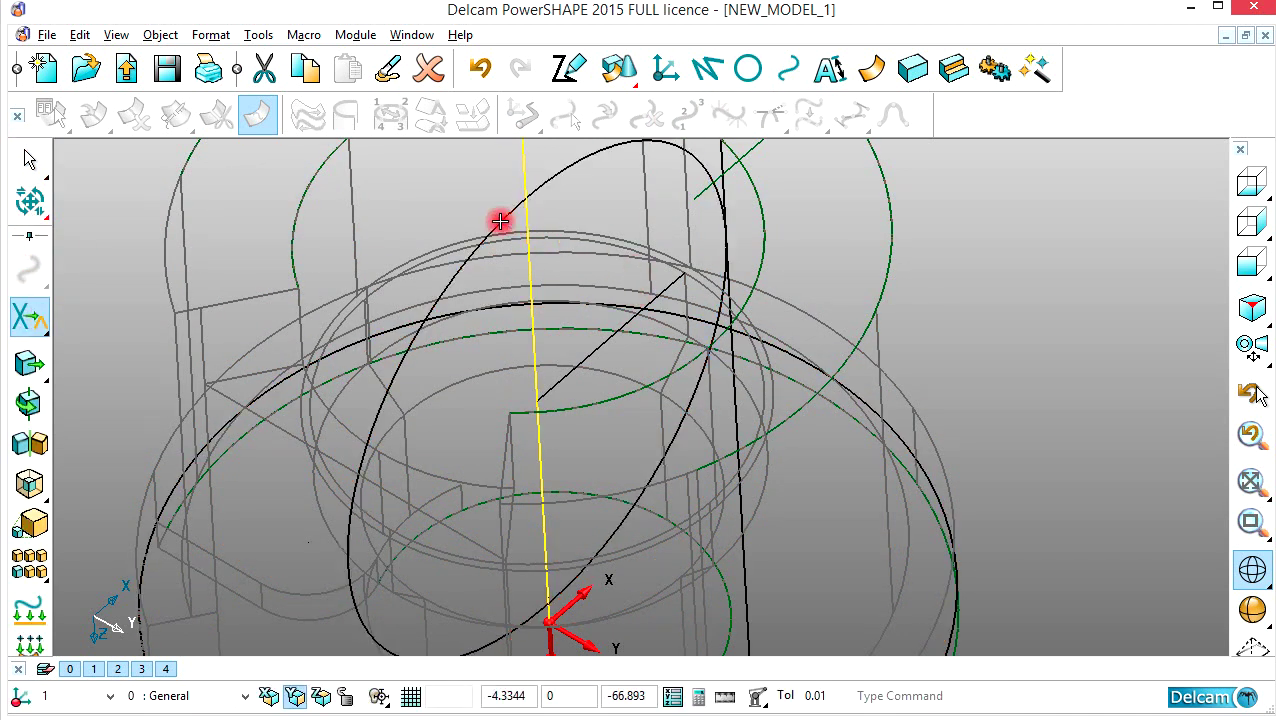
pyautogui.click(500, 221)
pyautogui.moveTo(566, 175)
pyautogui.mouseDown(button='middle')
pyautogui.moveTo(609, 191)
pyautogui.moveTo(660, 266)
pyautogui.mouseUp(button='middle')
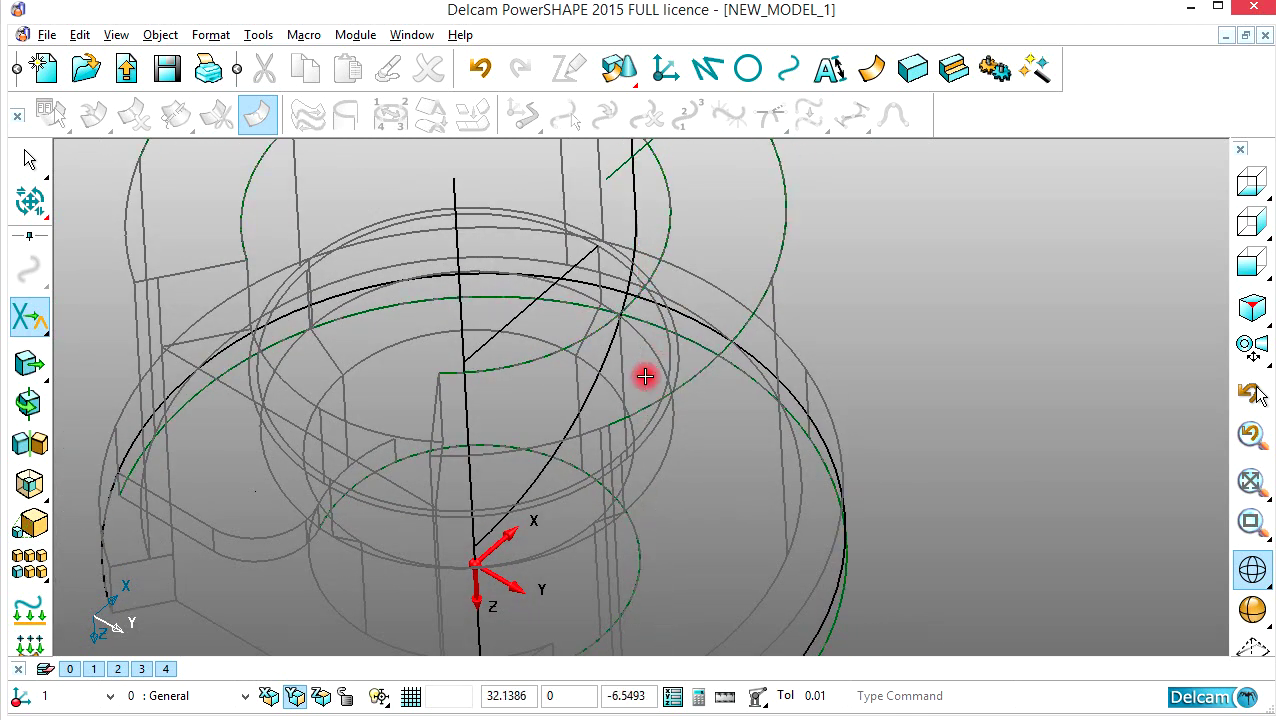
pyautogui.moveTo(593, 302); pyautogui.dragTo(697, 229, button='middle')
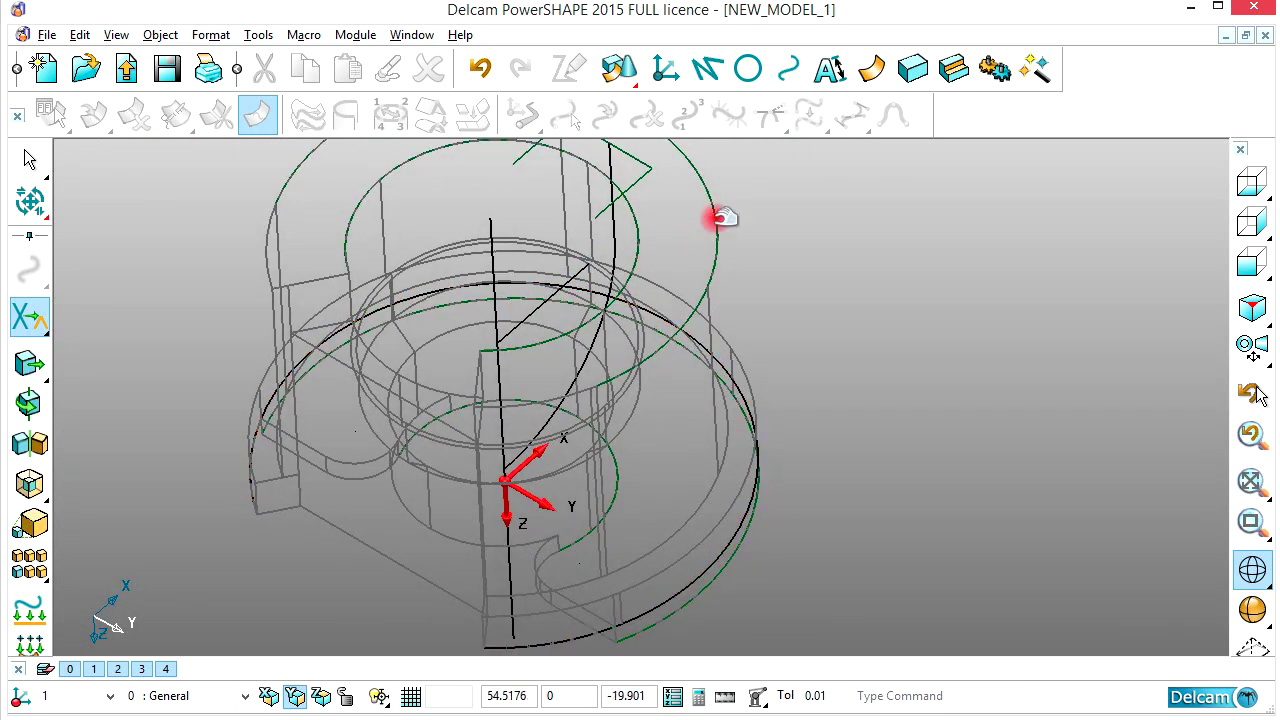
pyautogui.rightClick(805, 192)
pyautogui.click(805, 192)
pyautogui.scroll(-3, 629, 240)
pyautogui.moveTo(562, 248); pyautogui.dragTo(520, 262, button='middle')
pyautogui.scroll(4, 604, 306)
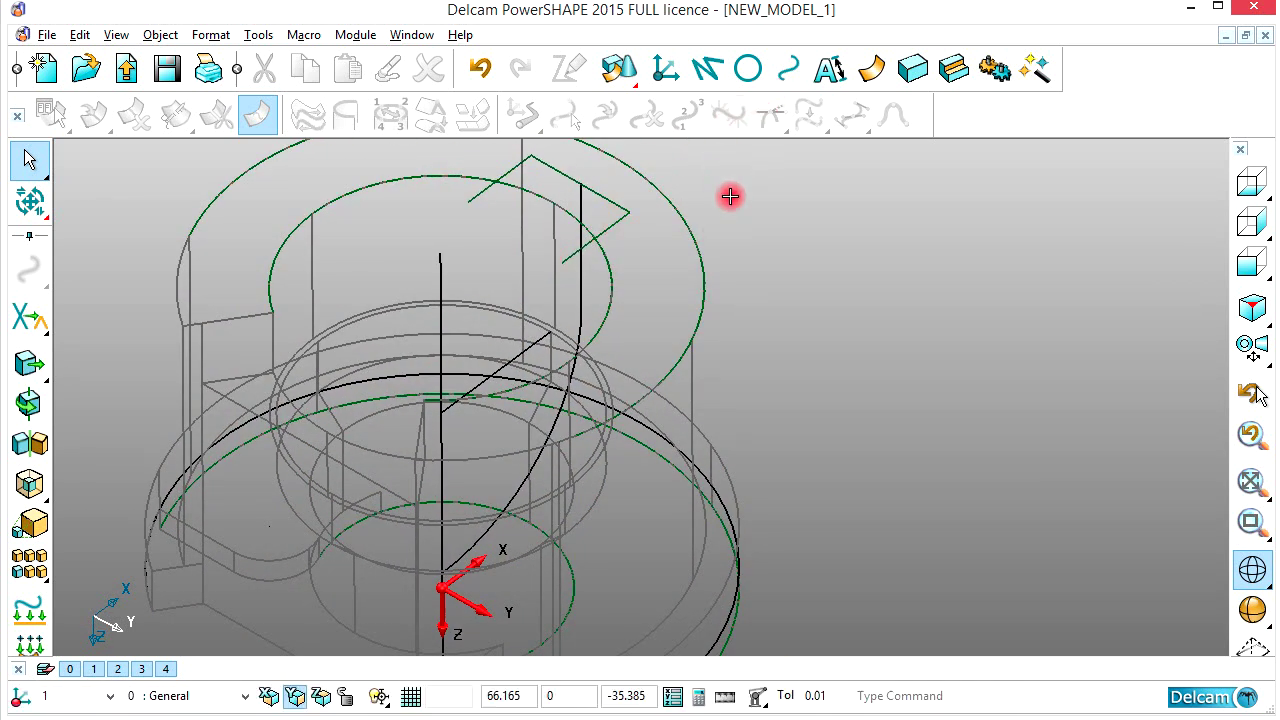
# - Create a composite curve from the trimmed vertical line and the arc below it, ending at the central axis
pyautogui.click(790, 69)
pyautogui.scroll(3, 623, 251)
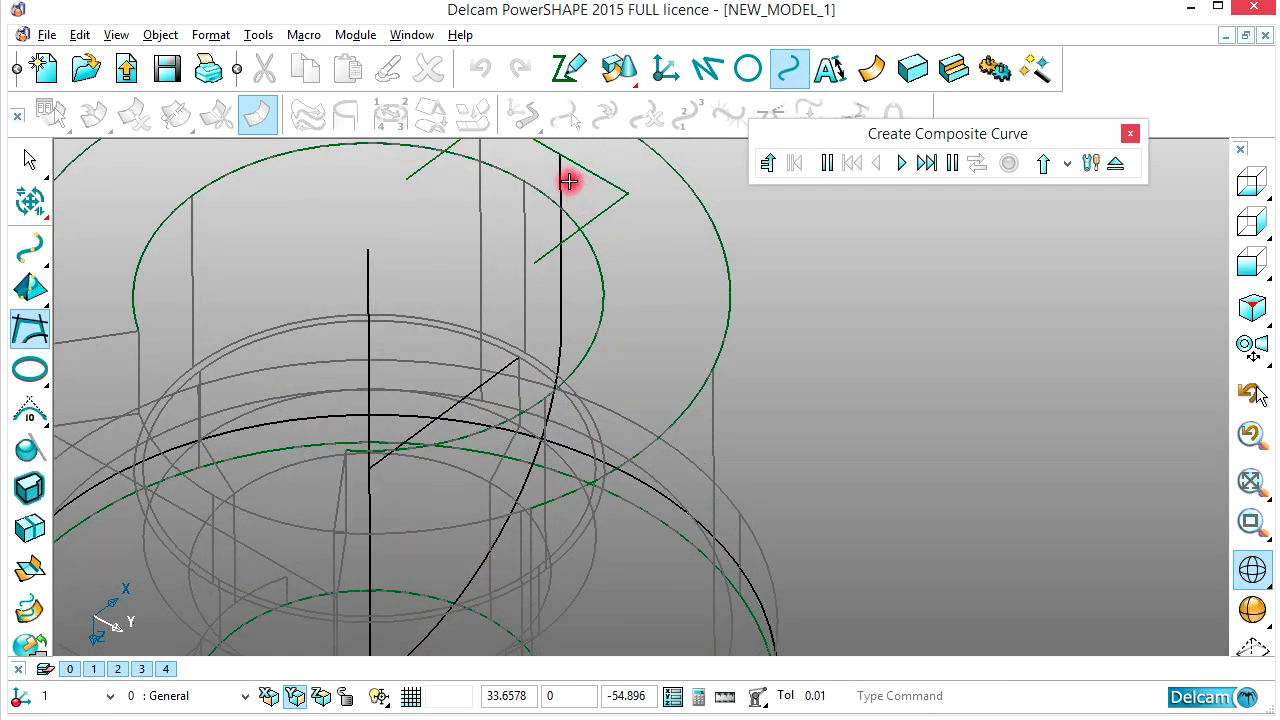
pyautogui.keyDown('shift'); pyautogui.moveTo(550, 275); pyautogui.dragTo(550, 227, button='middle'); pyautogui.keyUp('shift')
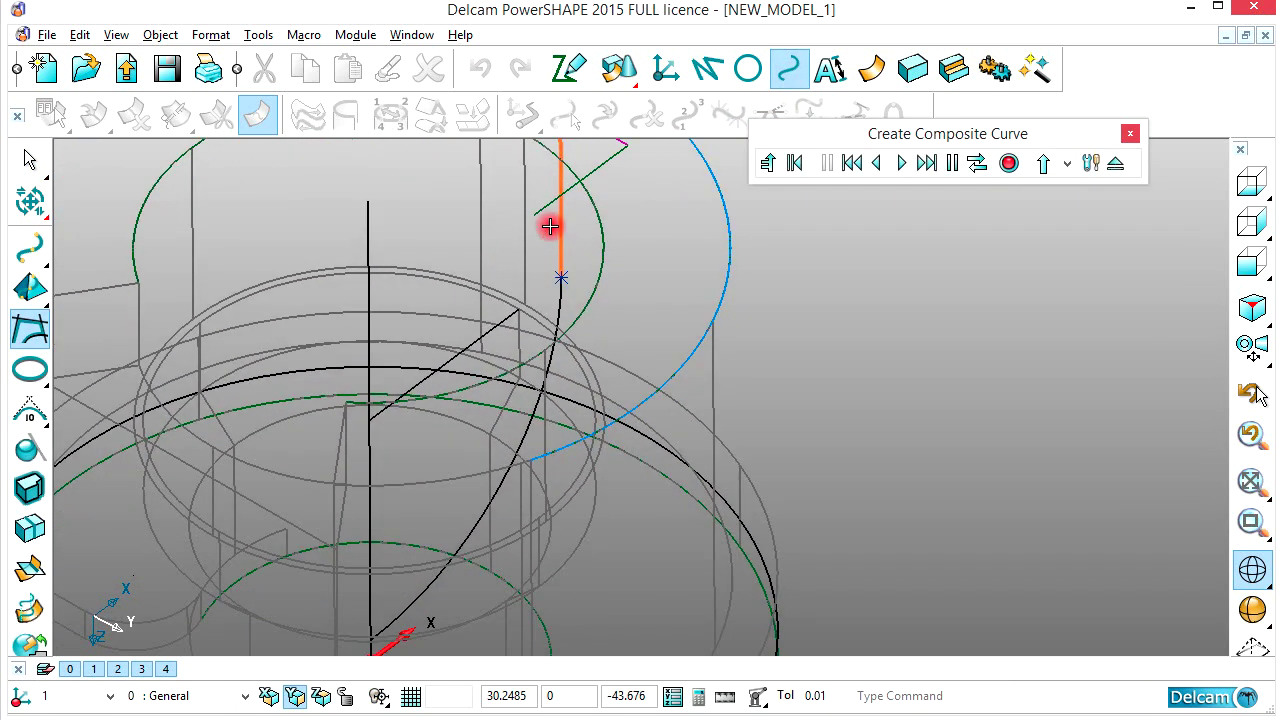
pyautogui.click(977, 163)
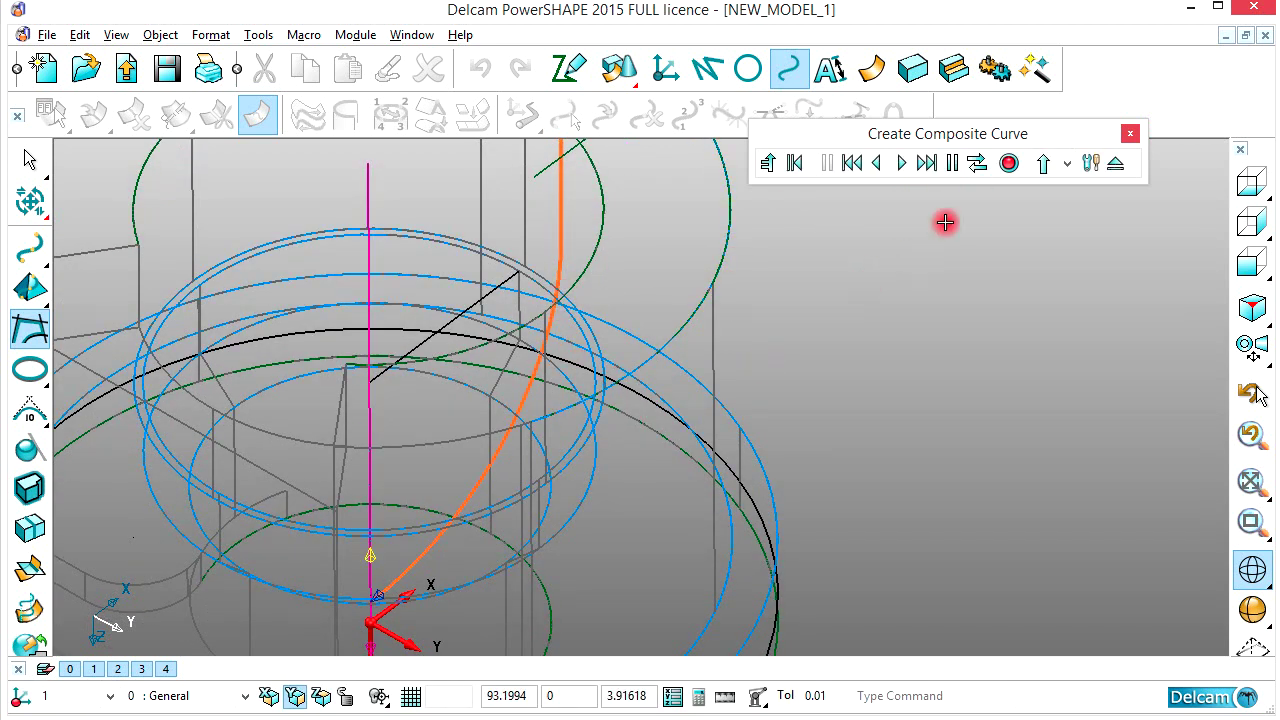
pyautogui.click(1009, 163)
pyautogui.click(1115, 163)
pyautogui.moveTo(800, 230); pyautogui.dragTo(601, 258, button='middle')
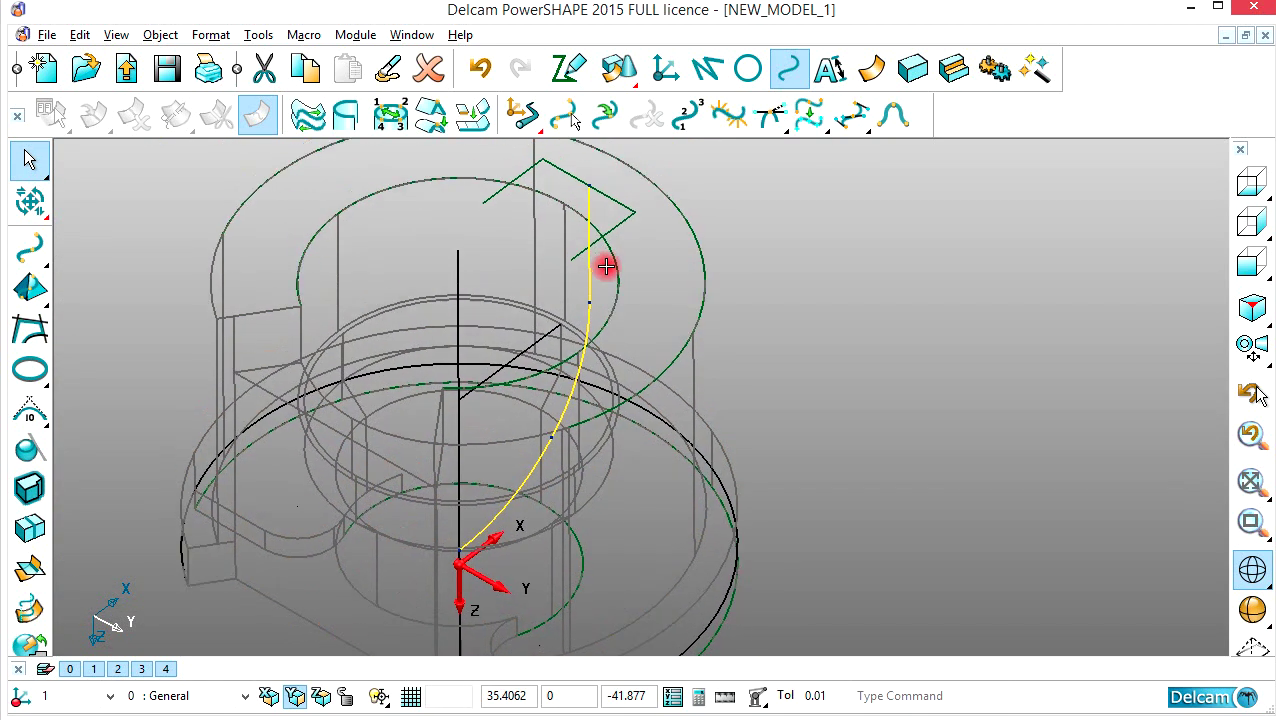
pyautogui.click(29, 329)
pyautogui.moveTo(509, 309); pyautogui.dragTo(522, 242, button='middle')
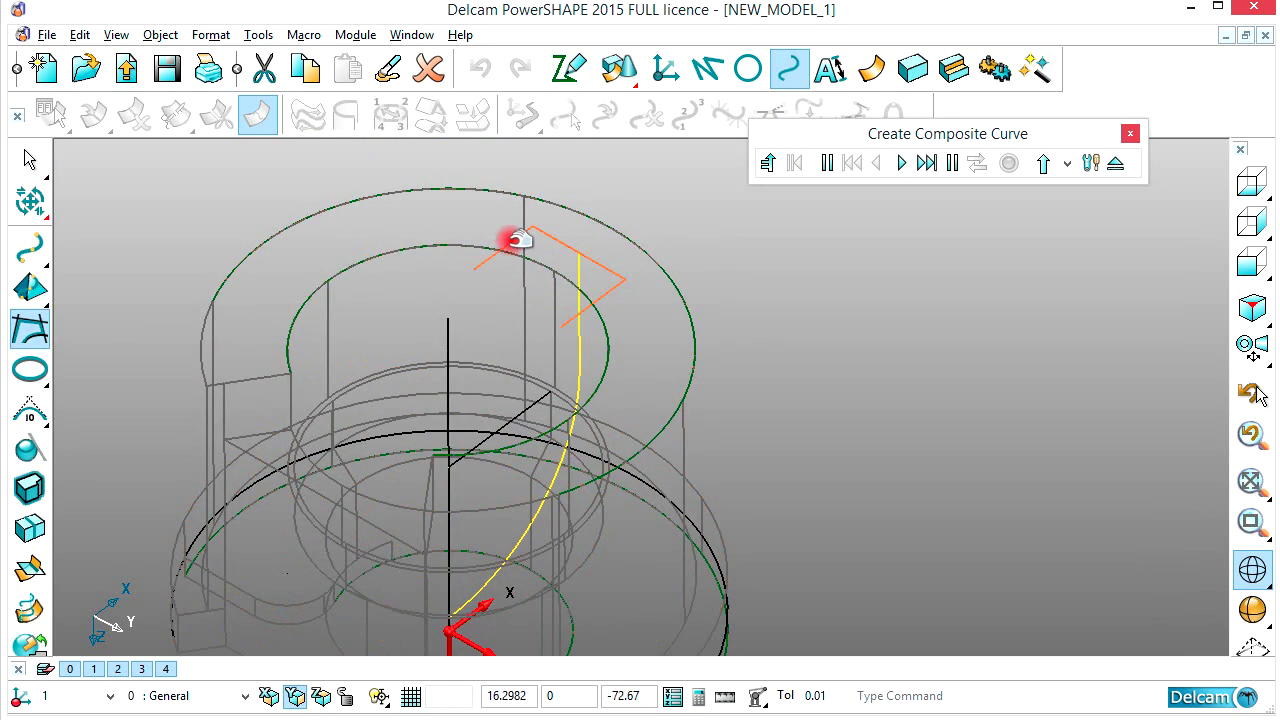
pyautogui.click(516, 239)
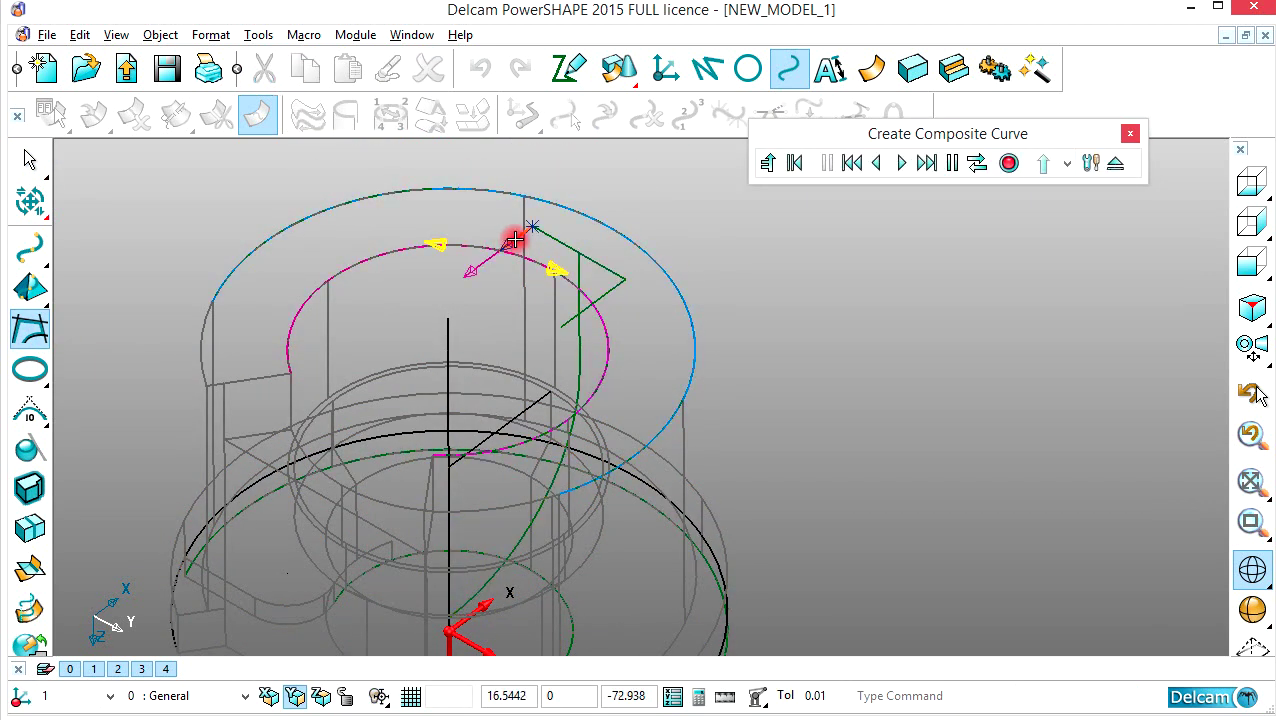
pyautogui.click(1130, 133)
# - Switch to shaded display and blank the solid so only the construction curves are displayed
pyautogui.moveTo(966, 323); pyautogui.dragTo(680, 296, button='middle')
pyautogui.click(1252, 609)
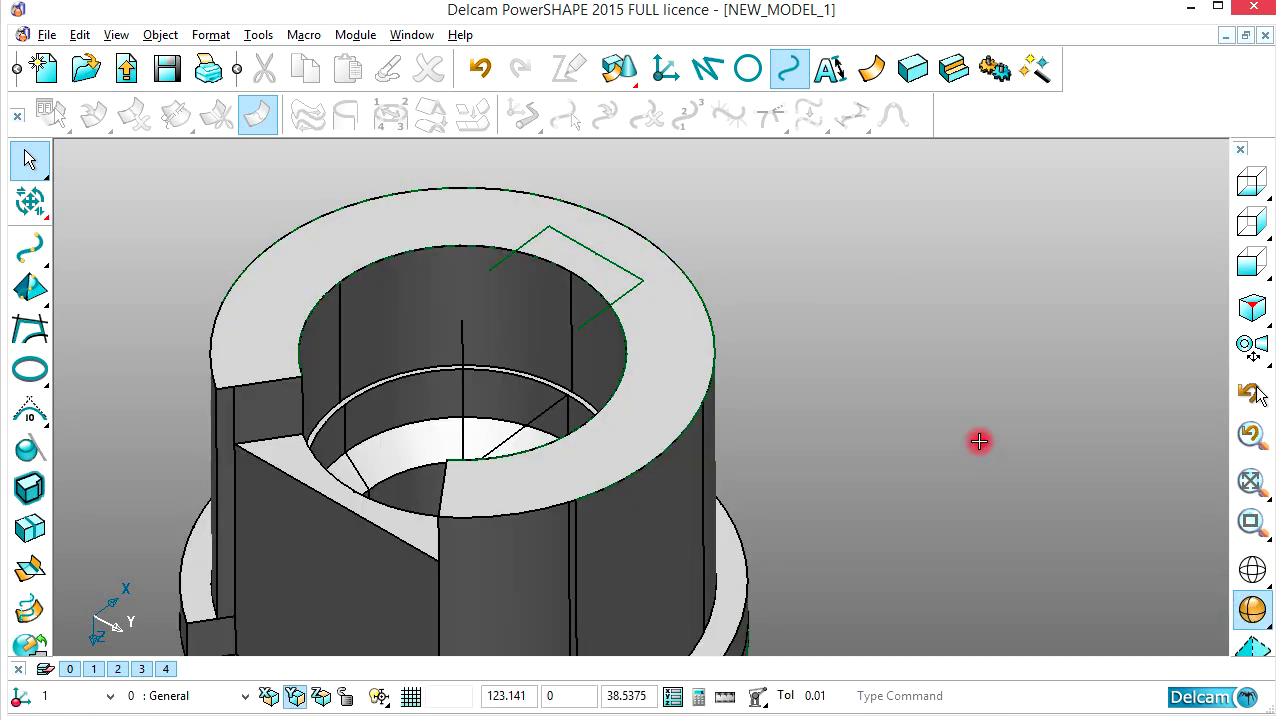
pyautogui.rightClick(605, 464)
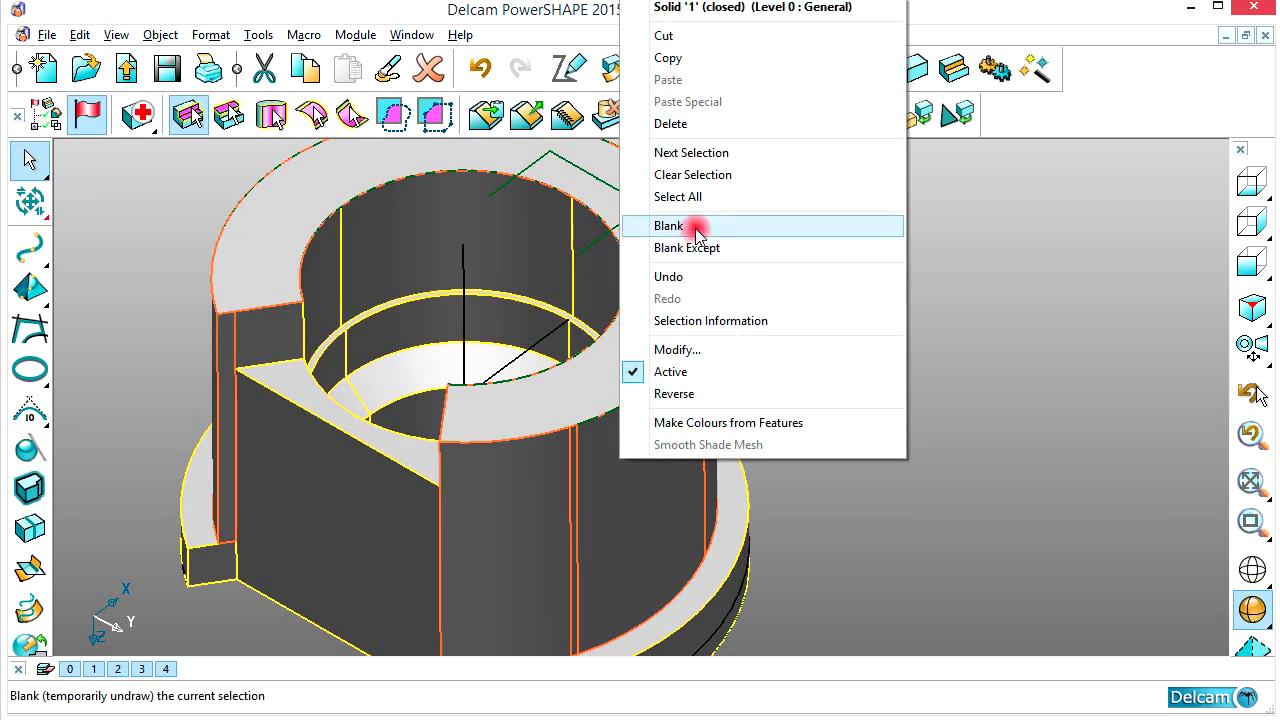
pyautogui.click(691, 222)
# - Delete the leftover circles, arcs and construction lines, keeping only the slot profile and its path curve
pyautogui.moveTo(791, 285); pyautogui.dragTo(669, 357, button='middle')
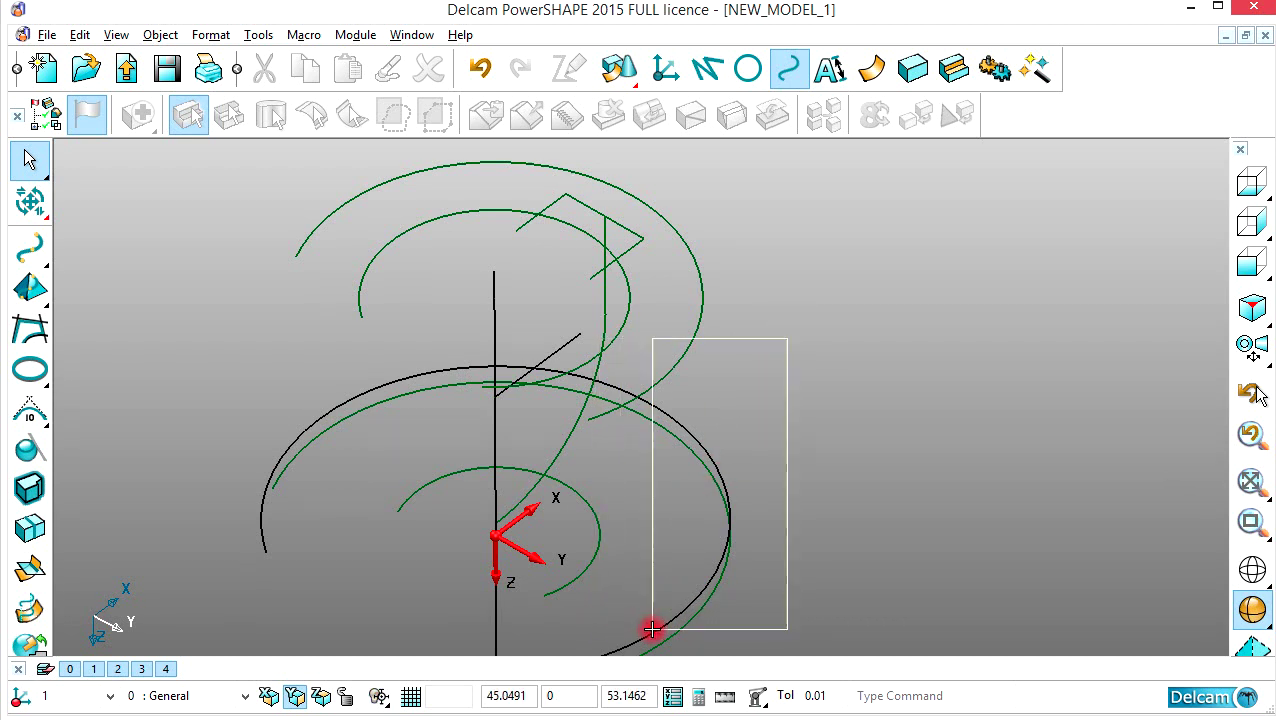
pyautogui.moveTo(652, 629); pyautogui.dragTo(652, 629)
pyautogui.press('Delete')
pyautogui.scroll(2, 641, 441)
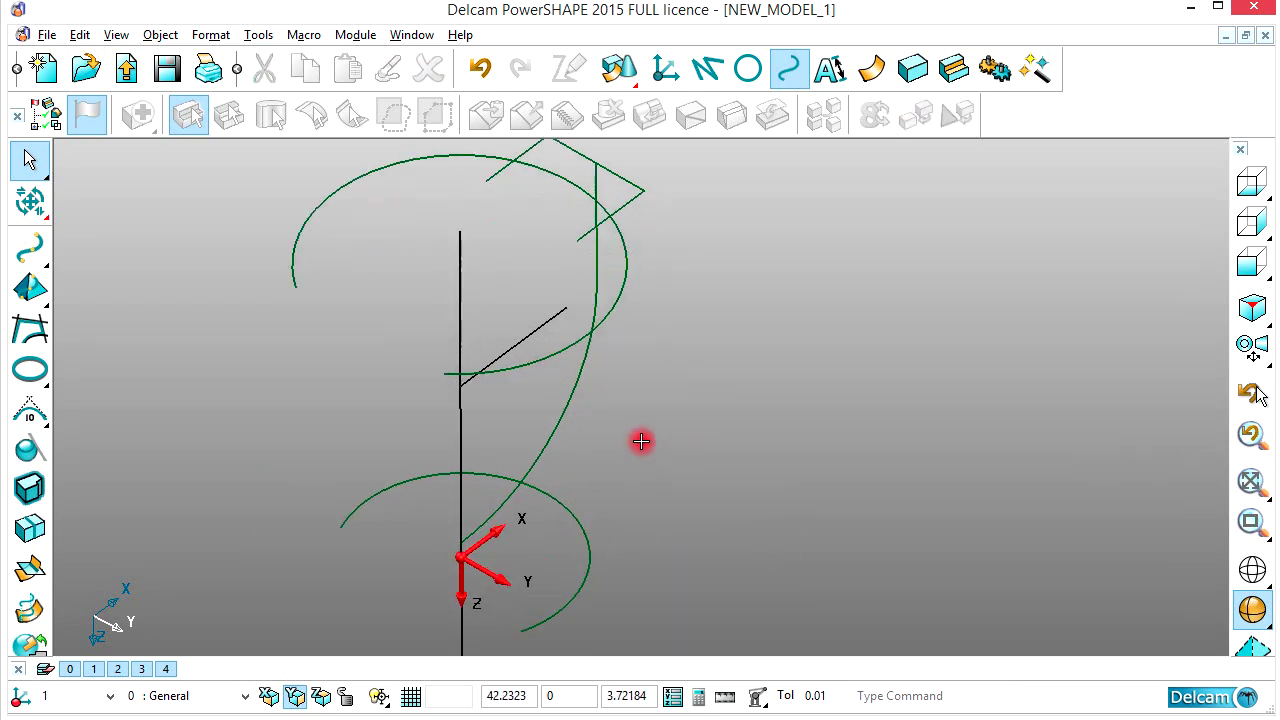
pyautogui.click(612, 306)
pyautogui.press('Delete')
pyautogui.moveTo(377, 326); pyautogui.dragTo(377, 326)
pyautogui.press('Delete')
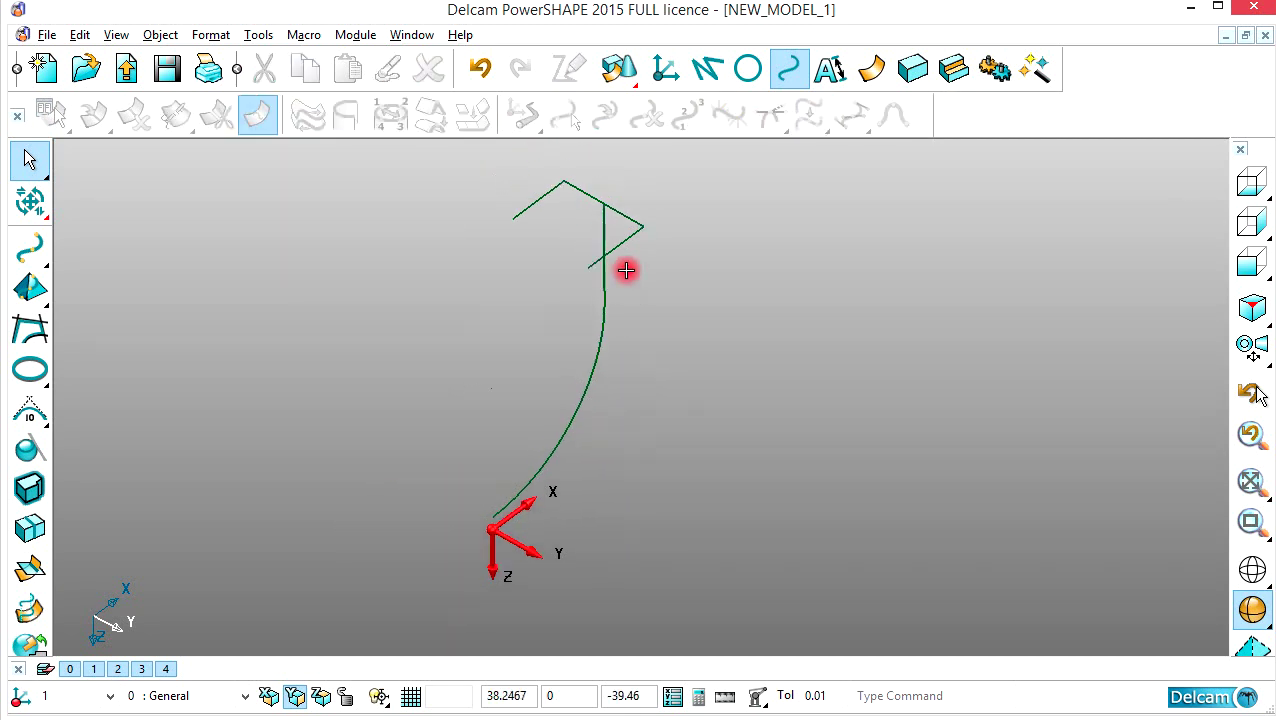
# - Create a drive-curve surface by sweeping the open slot profile along the path curve, and reverse the surface's orientation
pyautogui.click(586, 293)
pyautogui.click(864, 74)
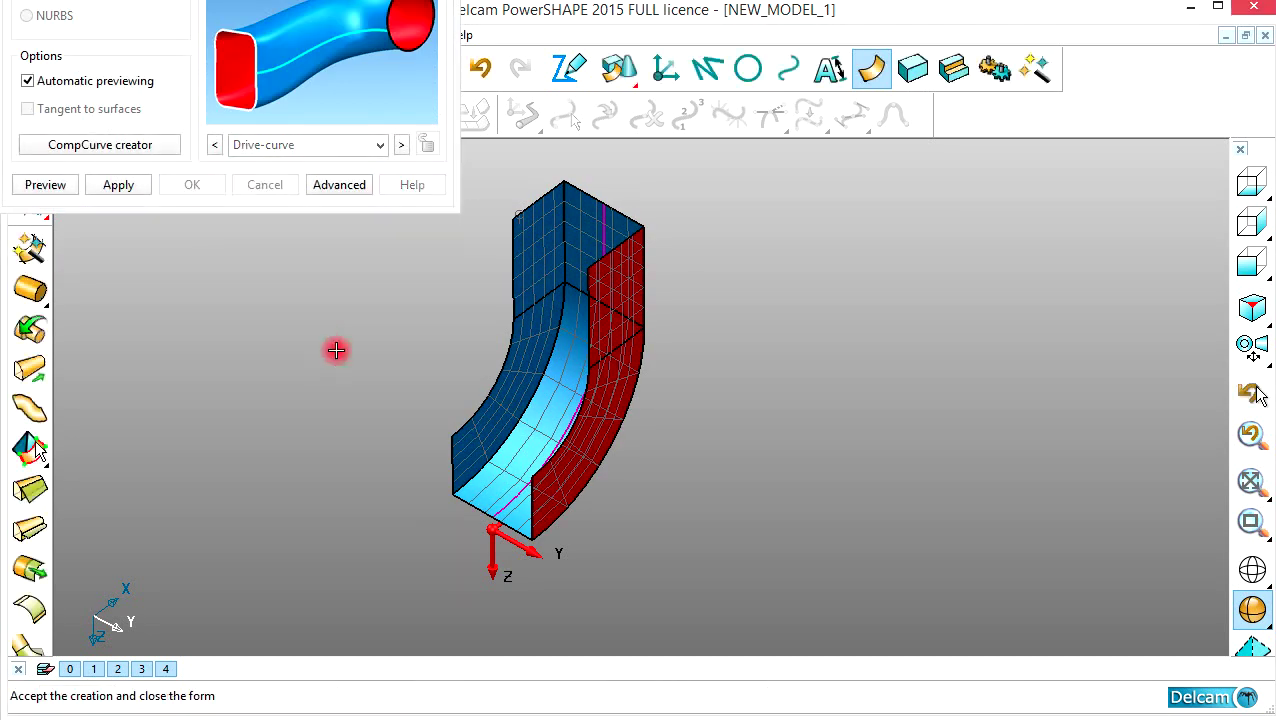
pyautogui.click(604, 345)
pyautogui.rightClick(603, 342)
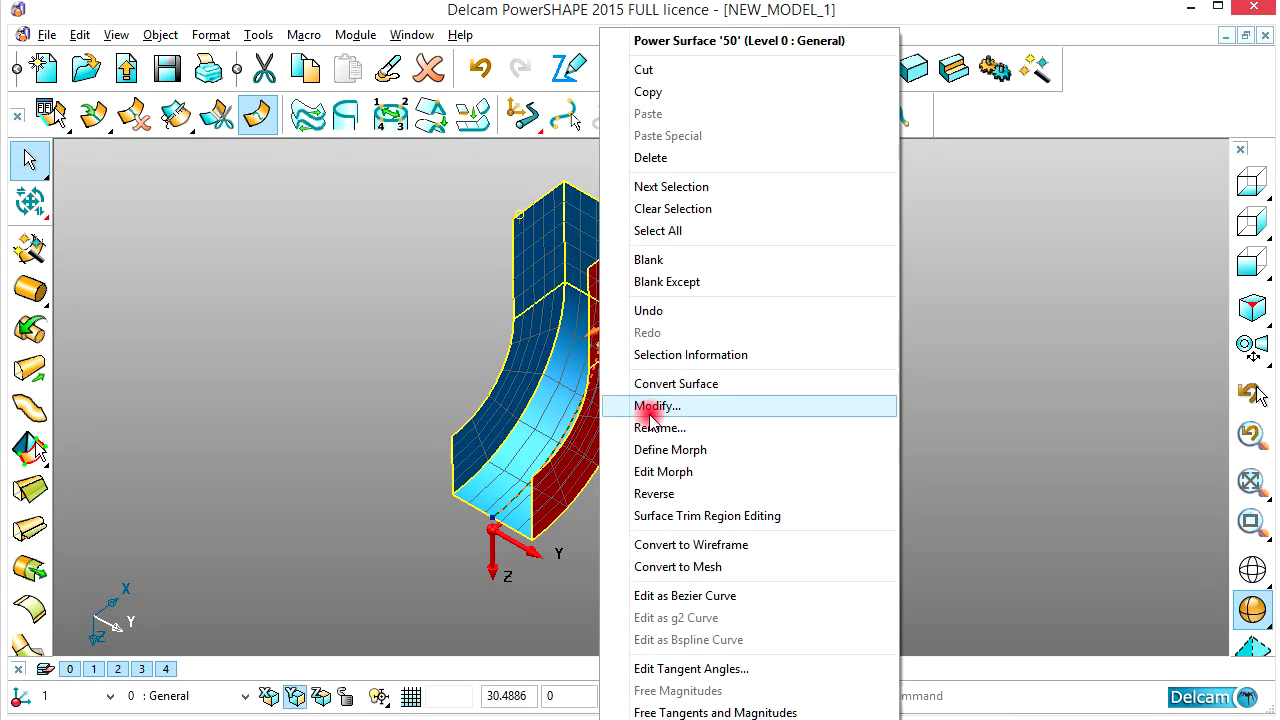
pyautogui.click(650, 406)
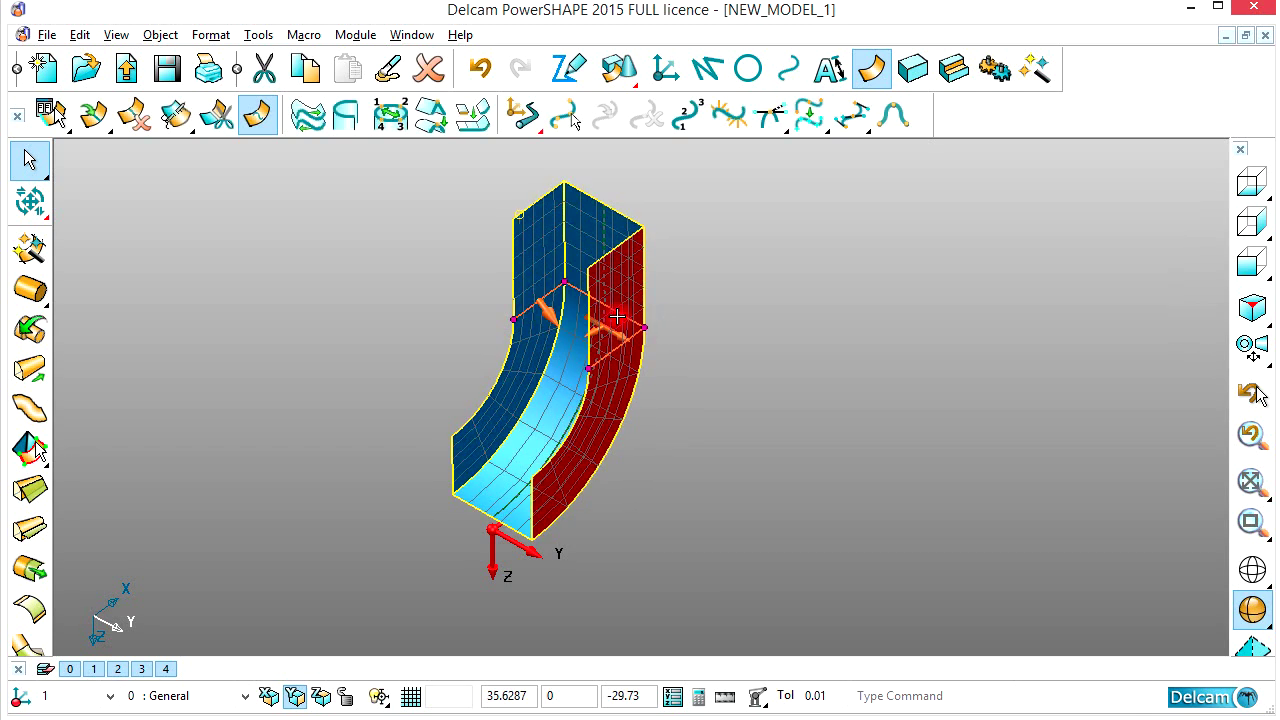
pyautogui.rightClick(617, 316)
pyautogui.click(657, 491)
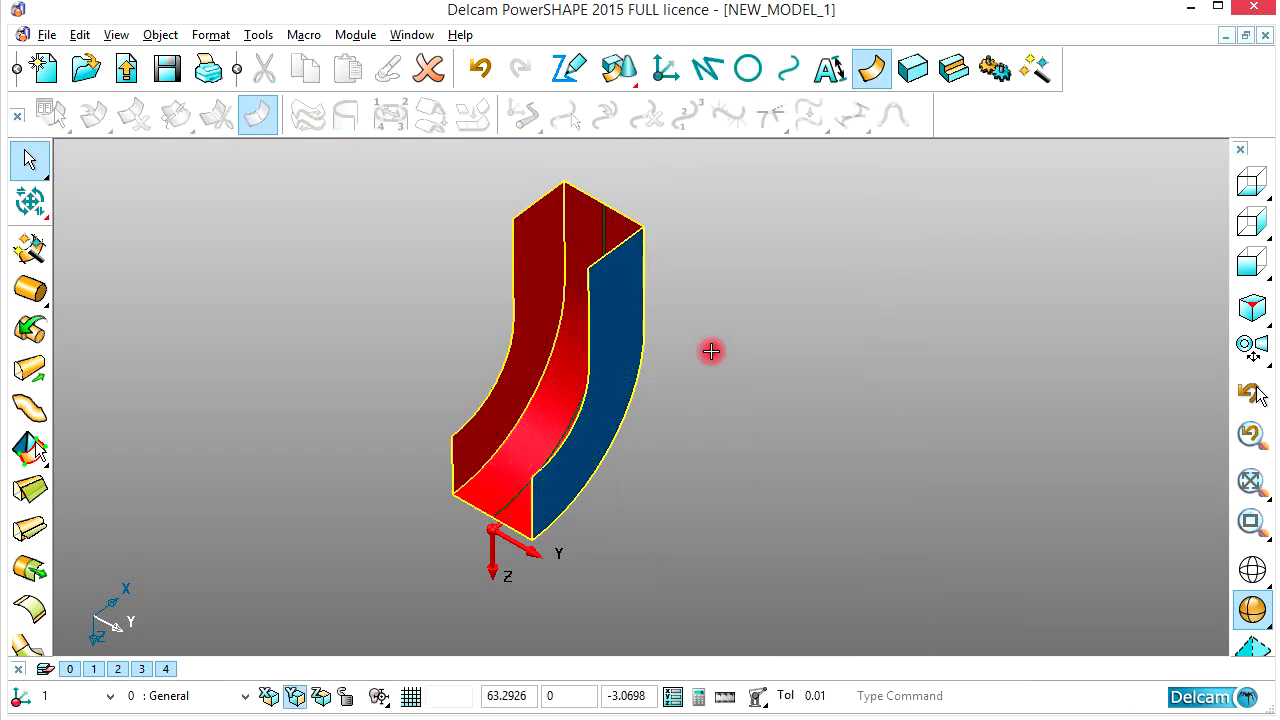
pyautogui.click(700, 388)
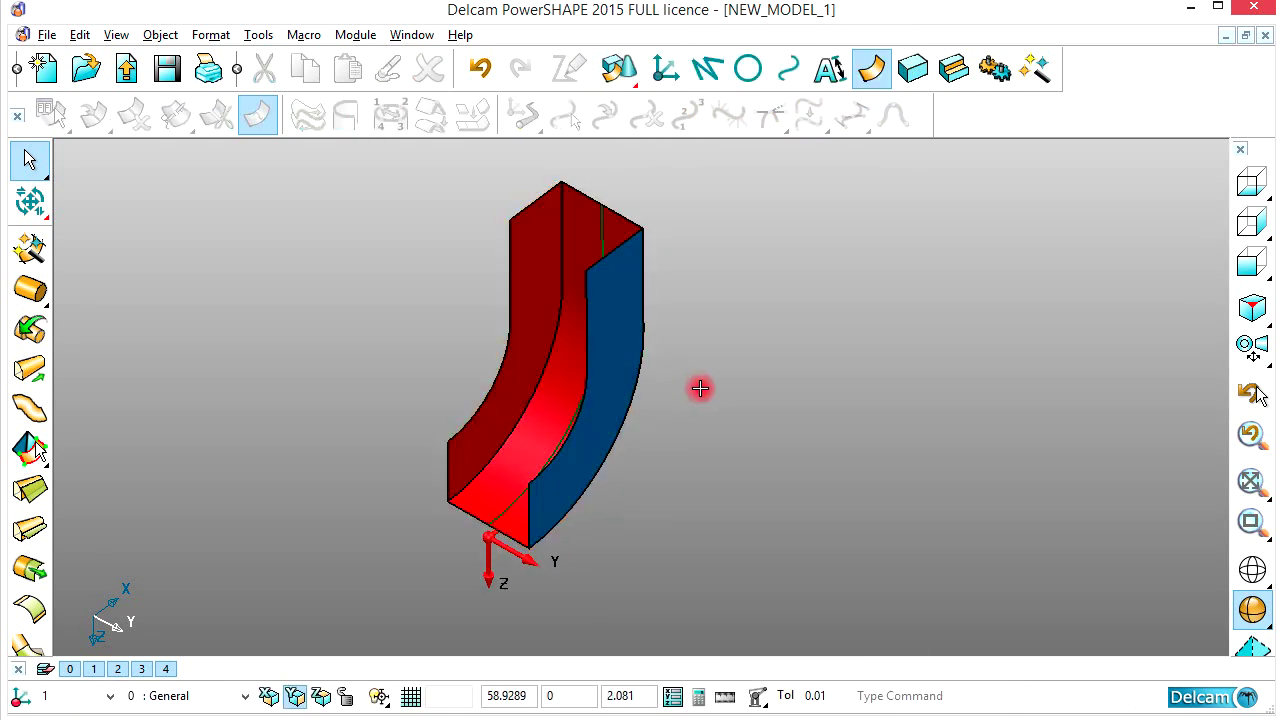
# - Bring back the blanked solid and cut the curved slot out of it with the swept surface
pyautogui.hotkey('ctrl', 'l')
pyautogui.moveTo(588, 333); pyautogui.dragTo(646, 357, button='middle')
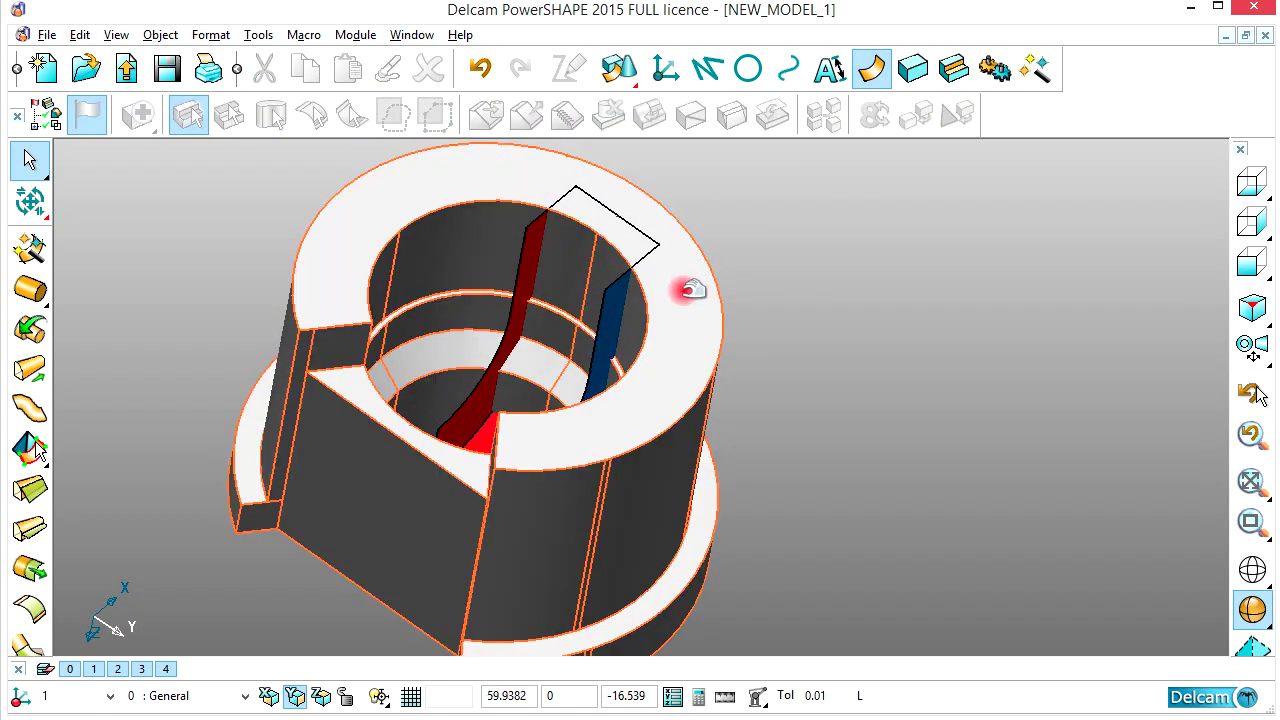
pyautogui.scroll(2, 642, 325)
pyautogui.click(618, 306)
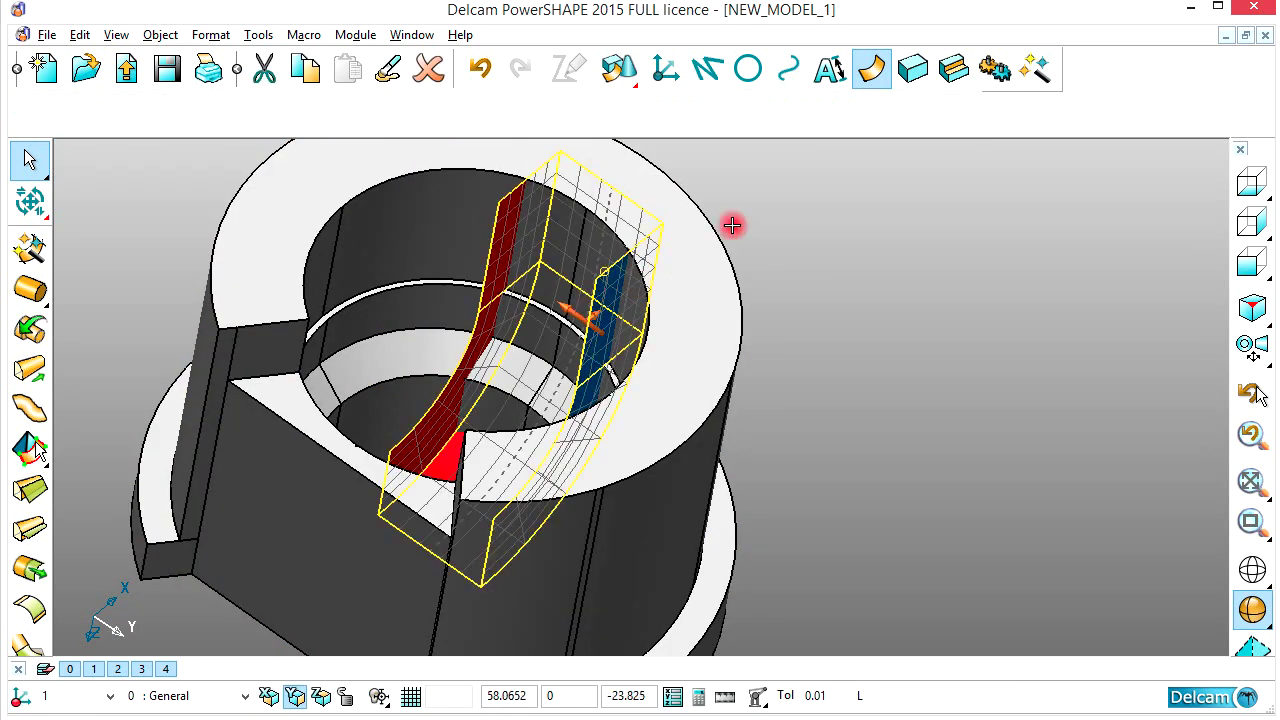
pyautogui.click(954, 68)
pyautogui.click(877, 259)
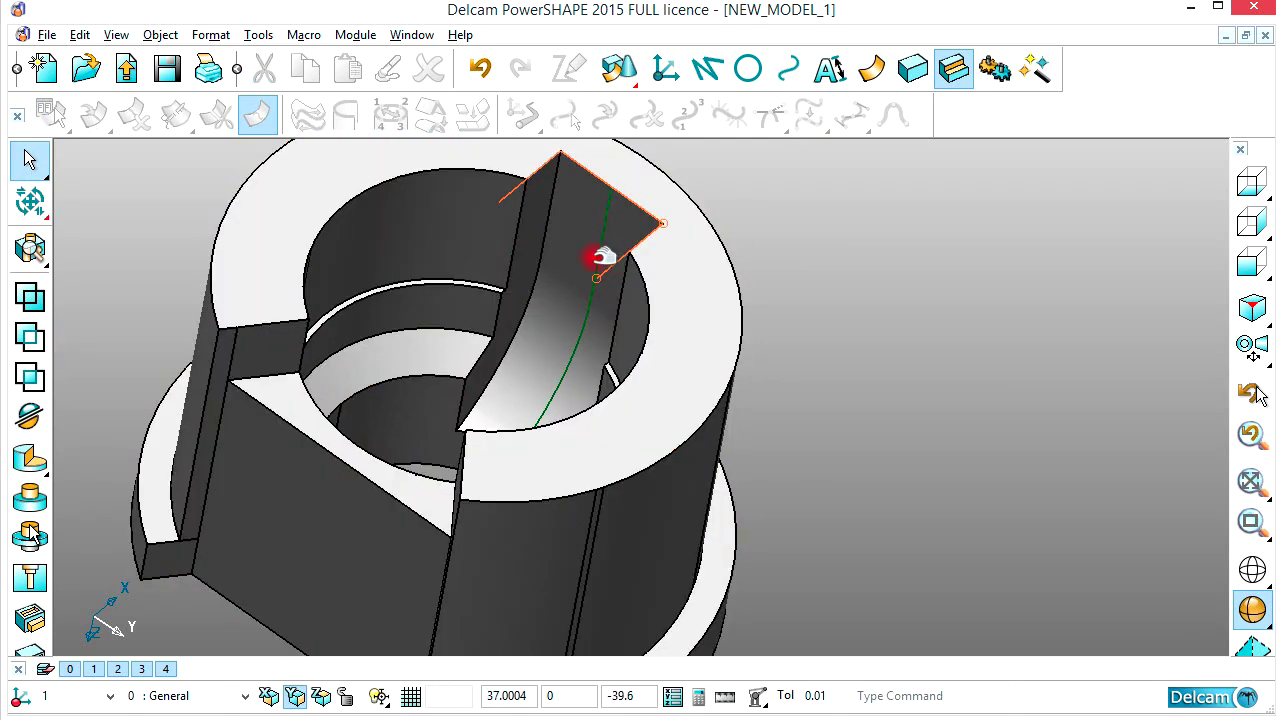
# - Delete the slot profile and the path curve left over after the slot cut
pyautogui.scroll(-2, 574, 287)
pyautogui.moveTo(571, 290); pyautogui.dragTo(627, 317, button='middle')
pyautogui.scroll(3, 625, 317)
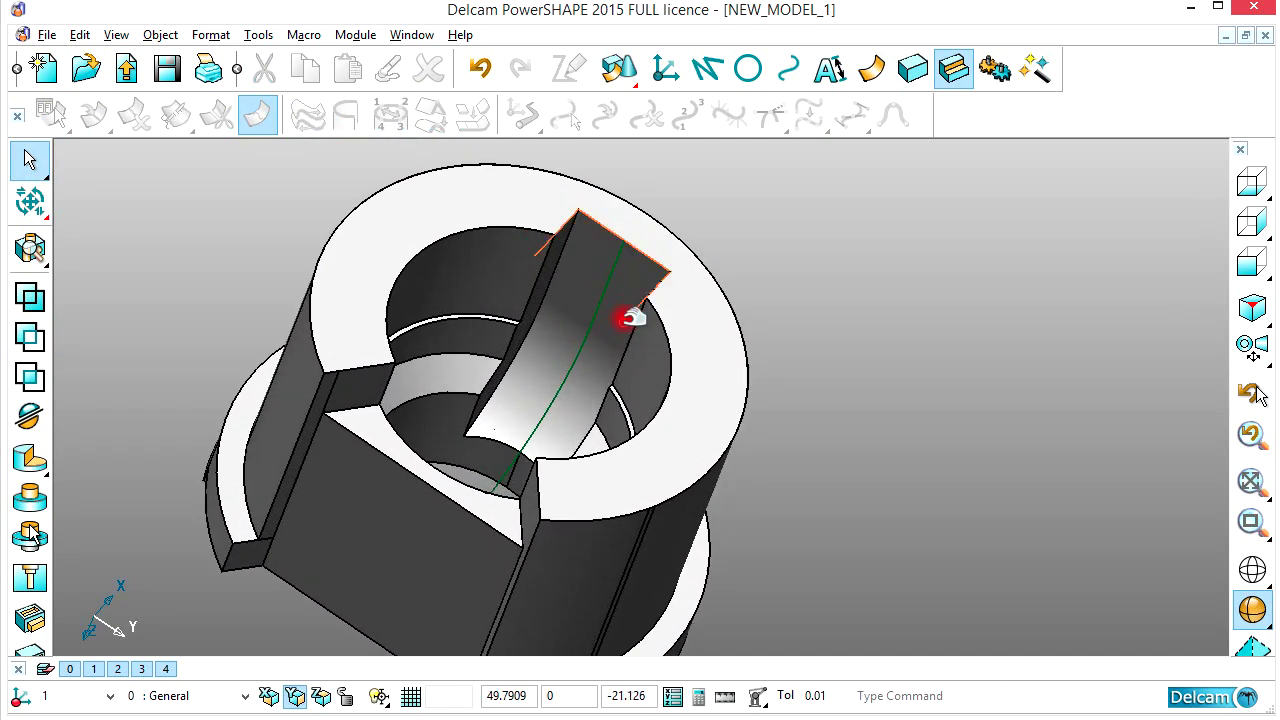
pyautogui.click(624, 317)
pyautogui.press('Delete')
pyautogui.click(608, 315)
pyautogui.click(766, 278)
# - Switch to the reference drawing in the browser and compare its views and hole details with the model
pyautogui.hotkey('alt', 'Tab')
pyautogui.scroll(-2, 777, 440)
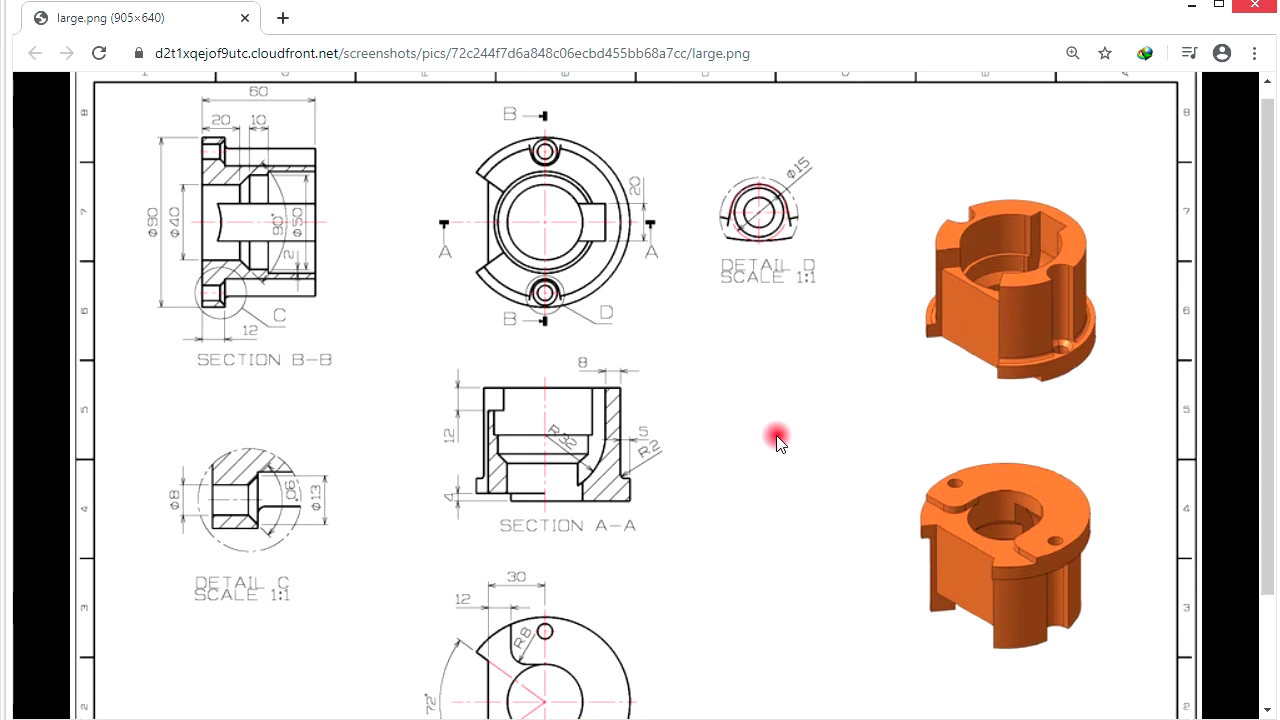
pyautogui.scroll(2, 1028, 414)
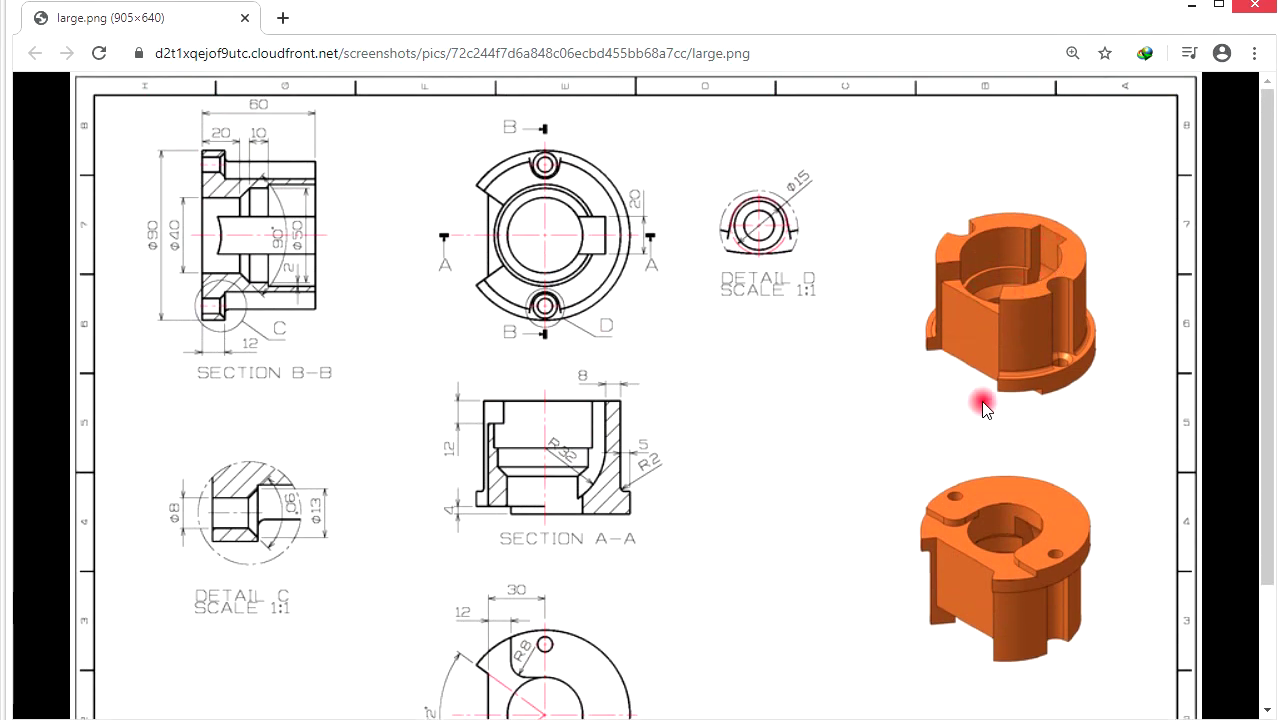
pyautogui.scroll(-1, 994, 499)
pyautogui.hotkey('alt', 'Tab')
pyautogui.moveTo(631, 337)
pyautogui.mouseDown(button='middle')
pyautogui.moveTo(611, 289)
pyautogui.moveTo(709, 480)
pyautogui.moveTo(570, 424)
pyautogui.moveTo(720, 323)
pyautogui.moveTo(857, 366)
pyautogui.moveTo(751, 343)
pyautogui.moveTo(817, 456)
pyautogui.moveTo(277, 94)
pyautogui.moveTo(523, 154)
pyautogui.moveTo(483, 274)
pyautogui.moveTo(686, 428)
pyautogui.moveTo(697, 374)
pyautogui.moveTo(620, 206)
pyautogui.moveTo(634, 206)
pyautogui.moveTo(654, 451)
pyautogui.moveTo(769, 443)
pyautogui.moveTo(754, 411)
pyautogui.moveTo(793, 405)
pyautogui.mouseUp(button='middle')
pyautogui.hotkey('alt', 'Tab')
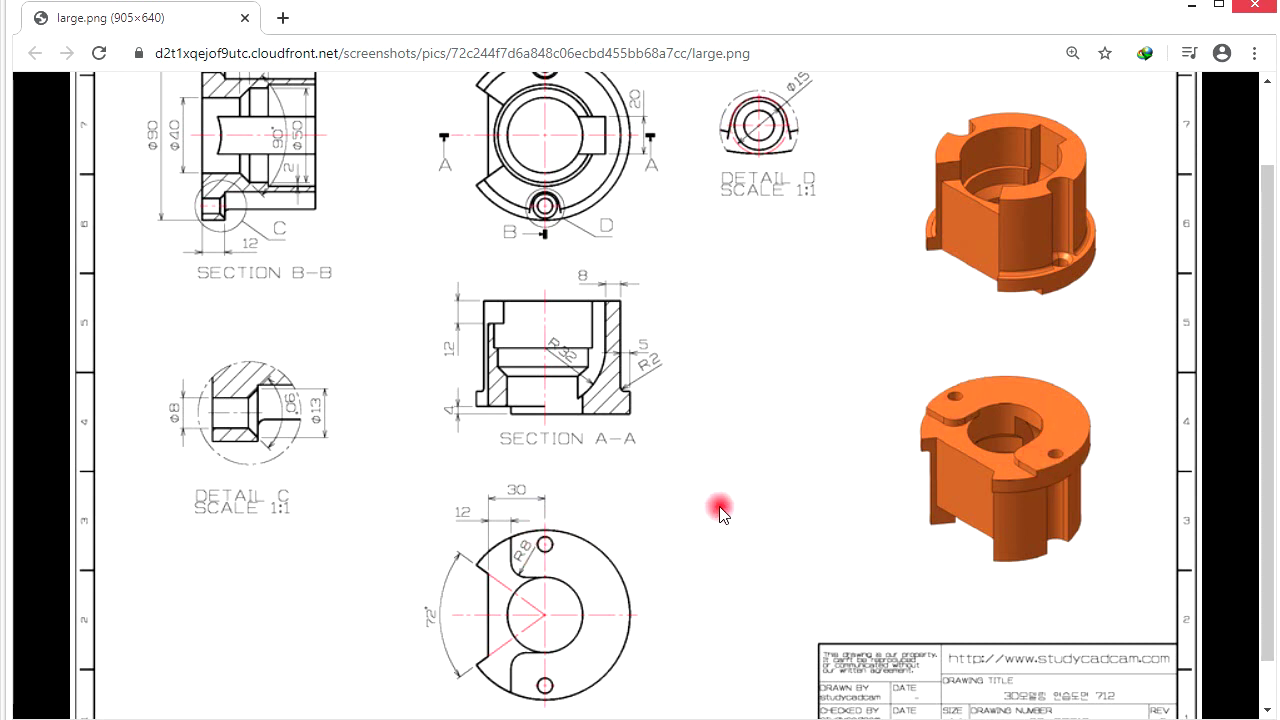
pyautogui.hotkey('alt', 'Tab')
# - View the part from above and draw a line along Y from the origin past the flange's outer edge
pyautogui.click(1250, 182)
pyautogui.click(1253, 184)
pyautogui.click(1166, 185)
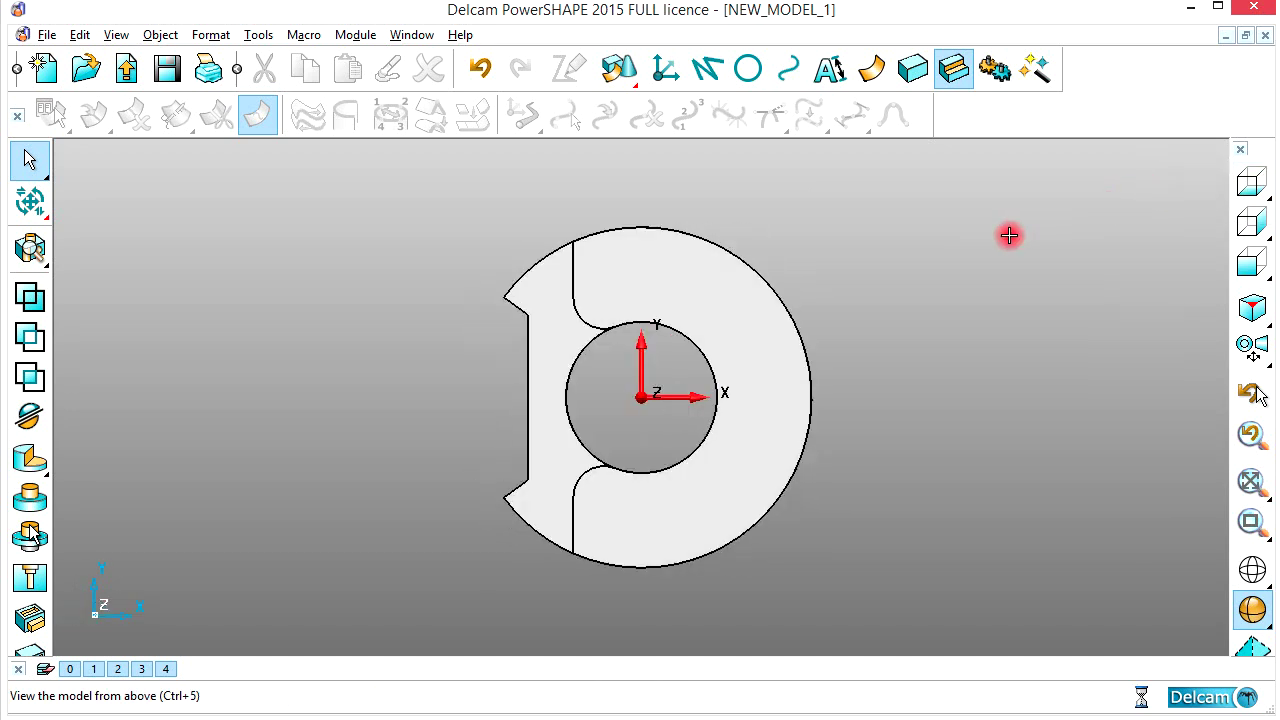
pyautogui.keyDown('shift'); pyautogui.moveTo(717, 254); pyautogui.dragTo(687, 247, button='middle'); pyautogui.keyUp('shift')
pyautogui.click(707, 70)
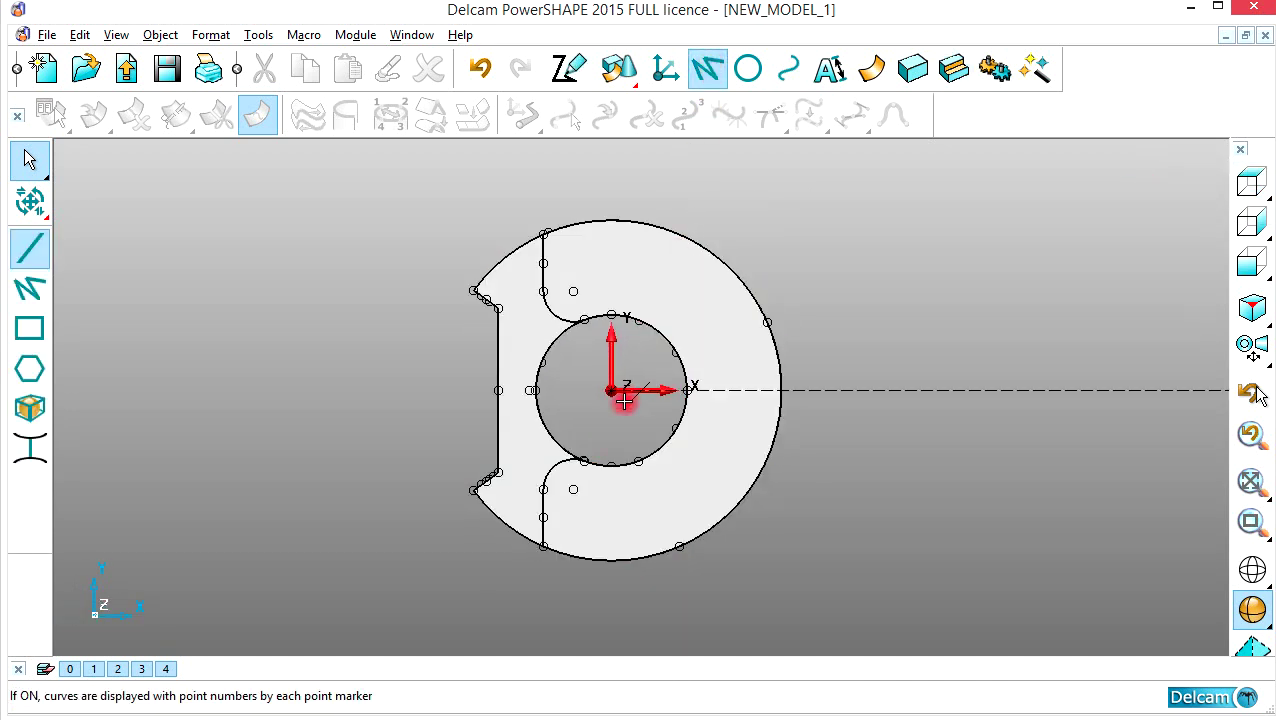
pyautogui.click(614, 186)
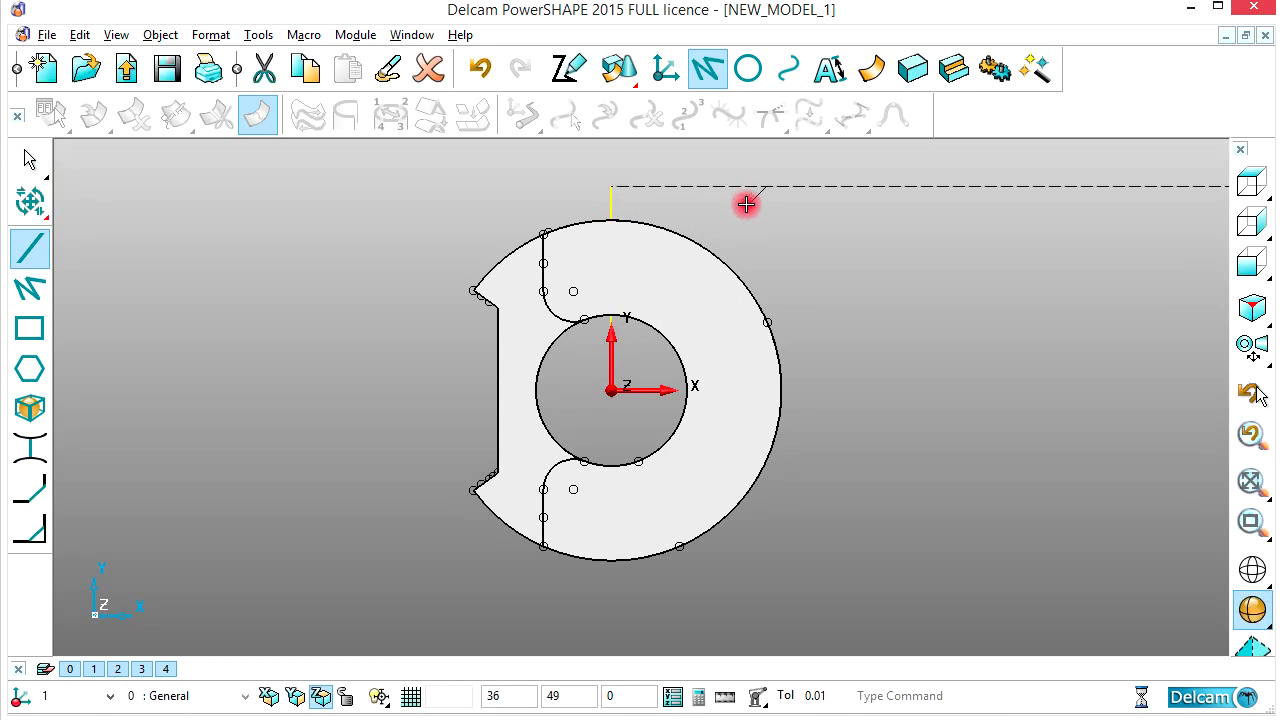
pyautogui.rightClick(746, 204)
pyautogui.click(845, 218)
pyautogui.moveTo(771, 349); pyautogui.dragTo(970, 249, button='middle')
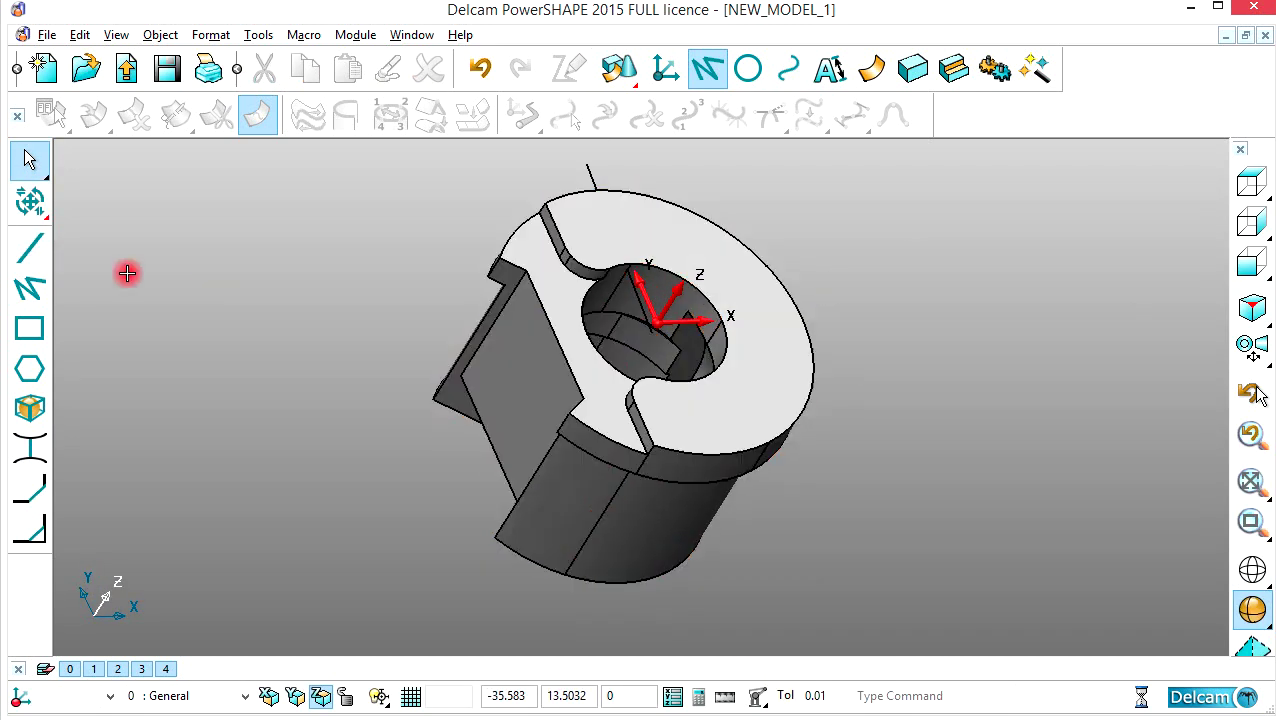
# - Draw the line from the origin along Y again at an angled view, with a length of 49 mm
pyautogui.click(30, 247)
pyautogui.moveTo(726, 454); pyautogui.dragTo(520, 346, button='middle')
pyautogui.scroll(3, 668, 383)
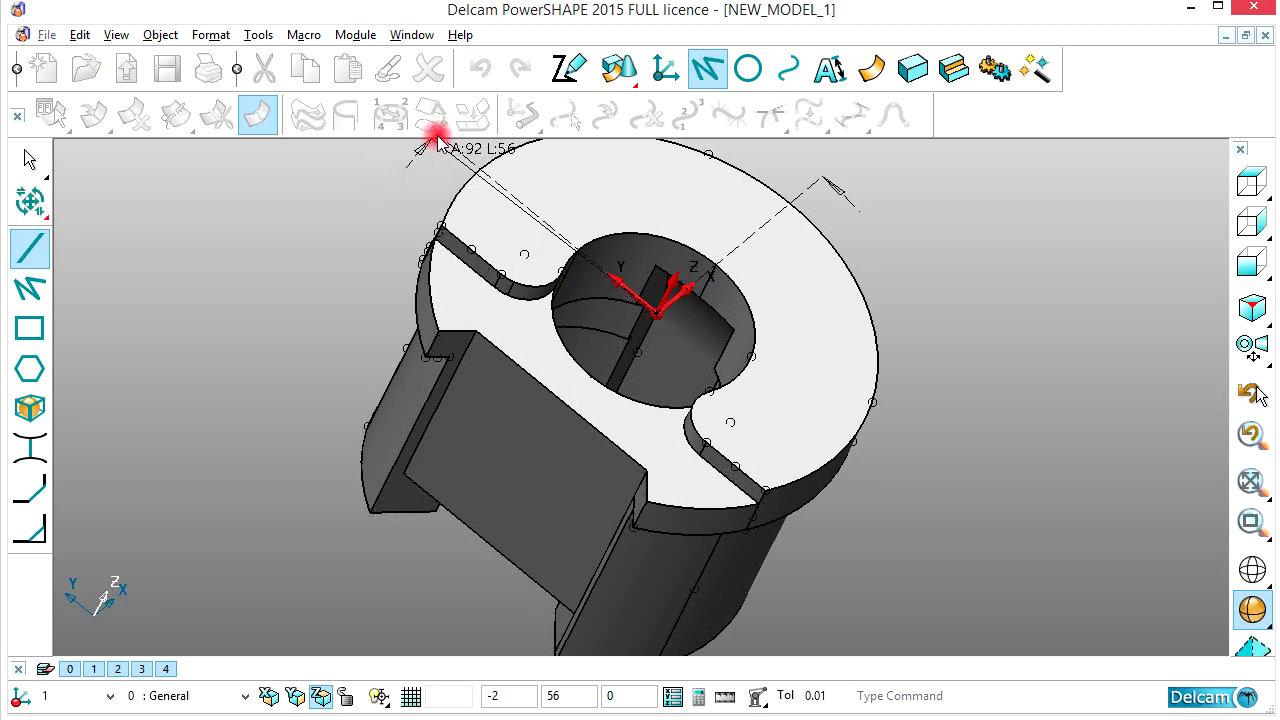
pyautogui.click(480, 172)
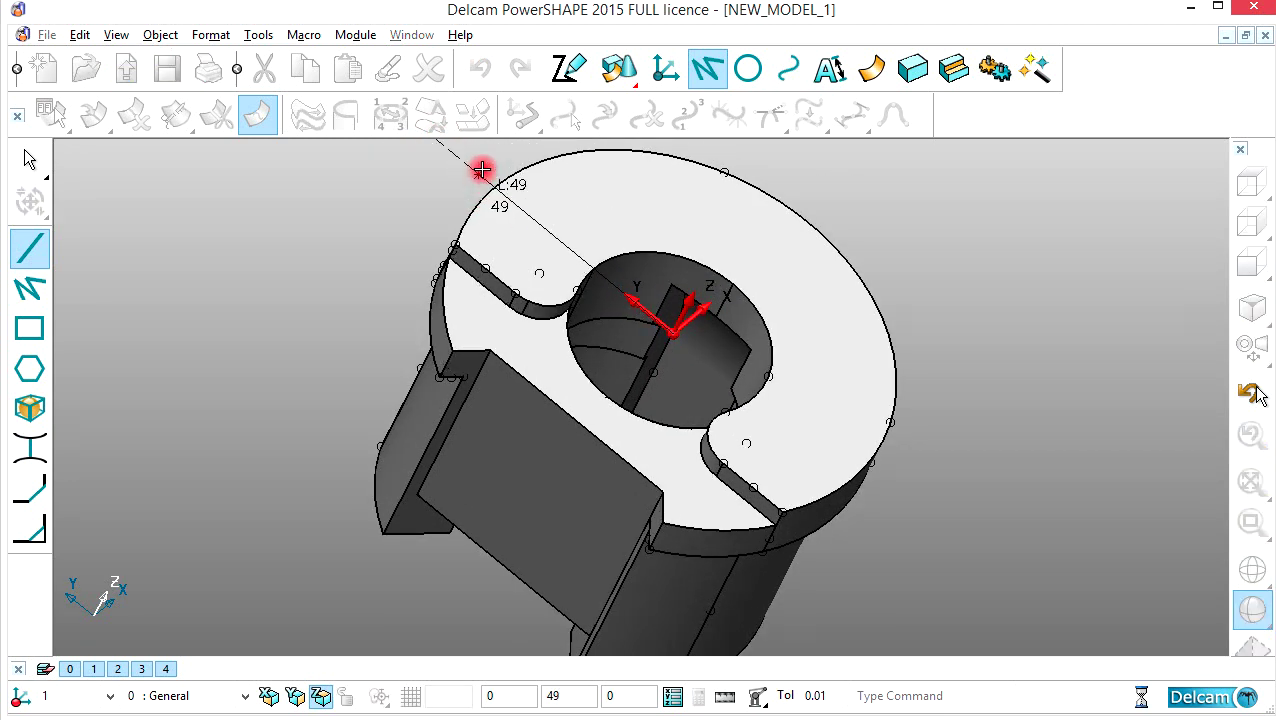
pyautogui.rightClick(927, 189)
# - Create and save a composite curve along the upper outer edge of the flange
pyautogui.click(1250, 183)
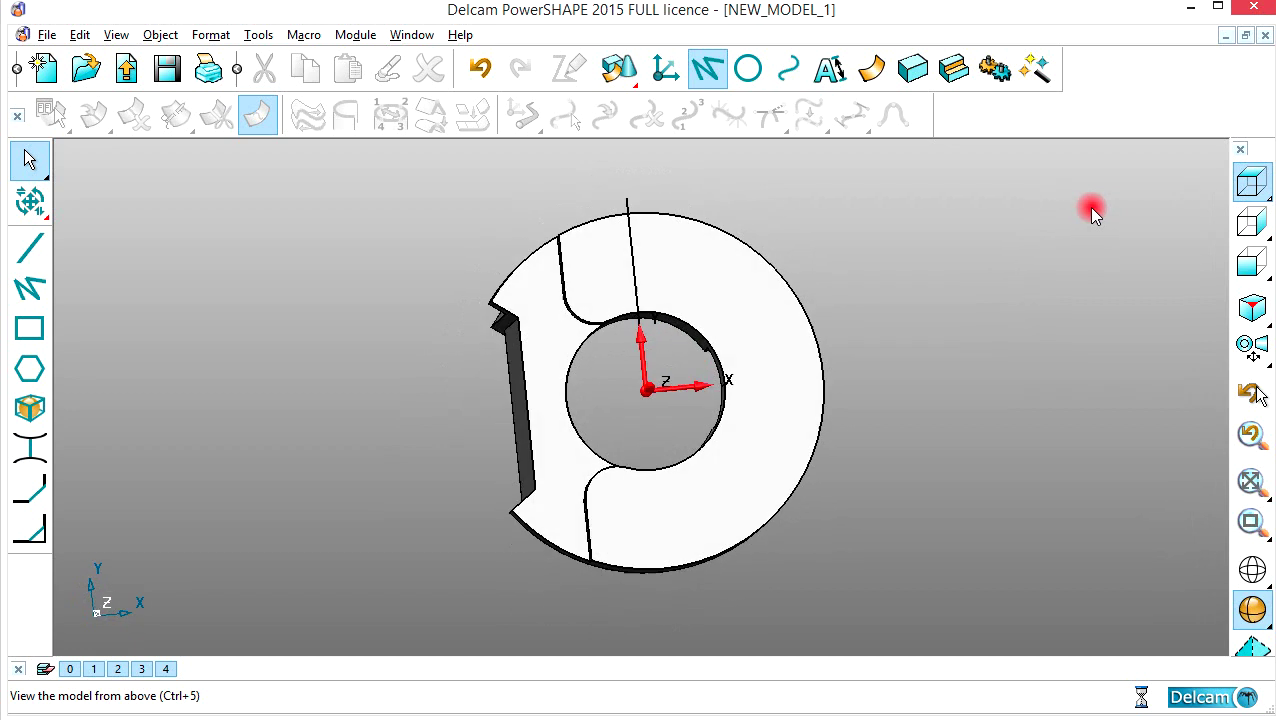
pyautogui.moveTo(699, 326); pyautogui.dragTo(725, 310, button='middle')
pyautogui.click(789, 68)
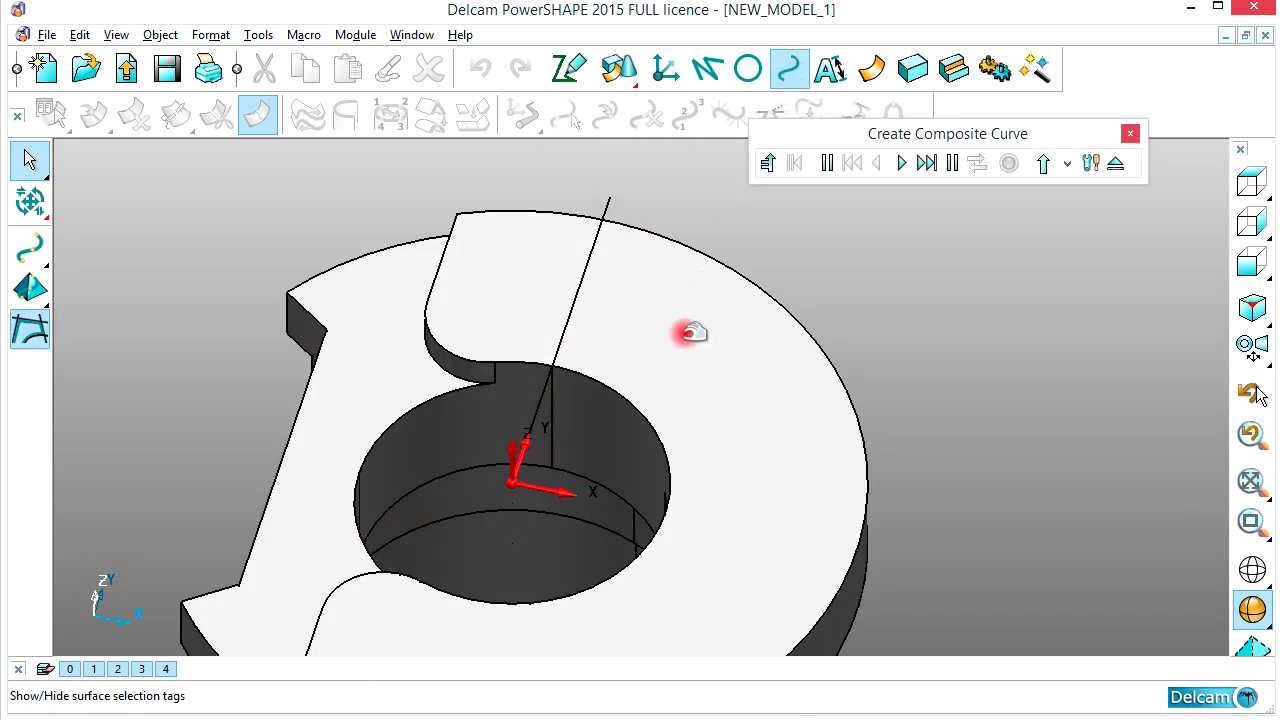
pyautogui.scroll(2, 684, 302)
pyautogui.click(618, 227)
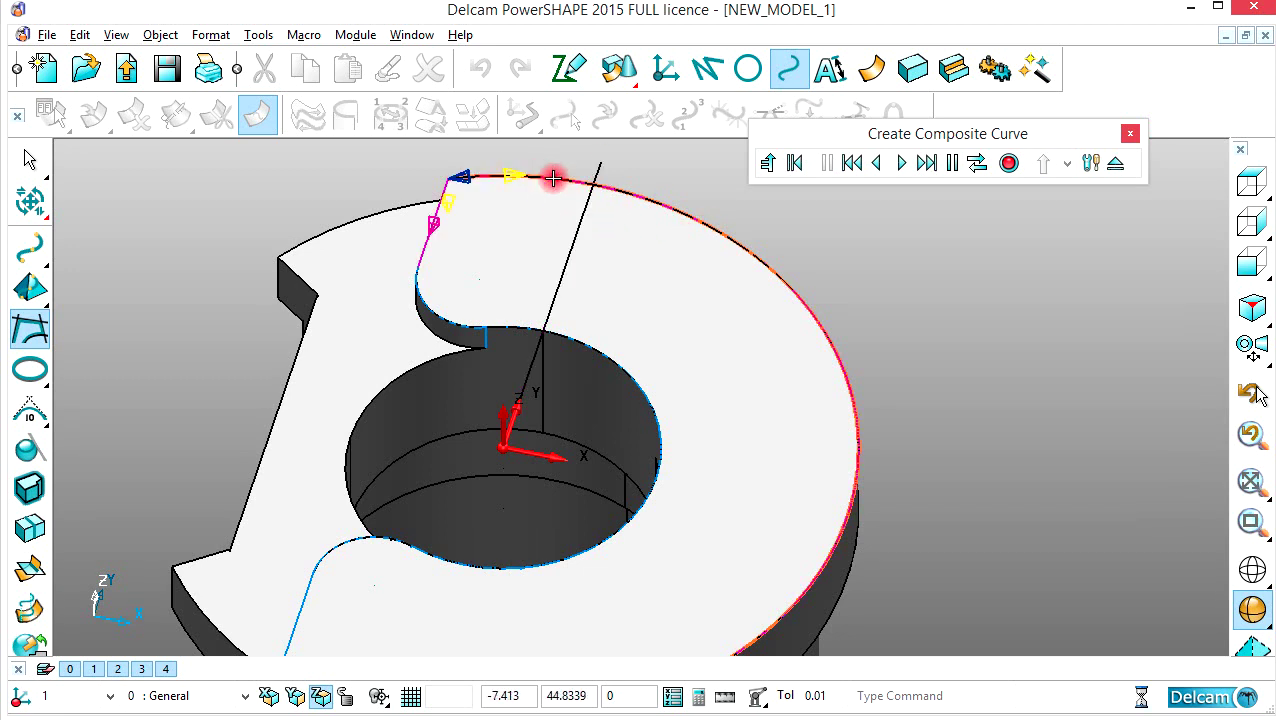
pyautogui.click(1008, 163)
pyautogui.click(1116, 163)
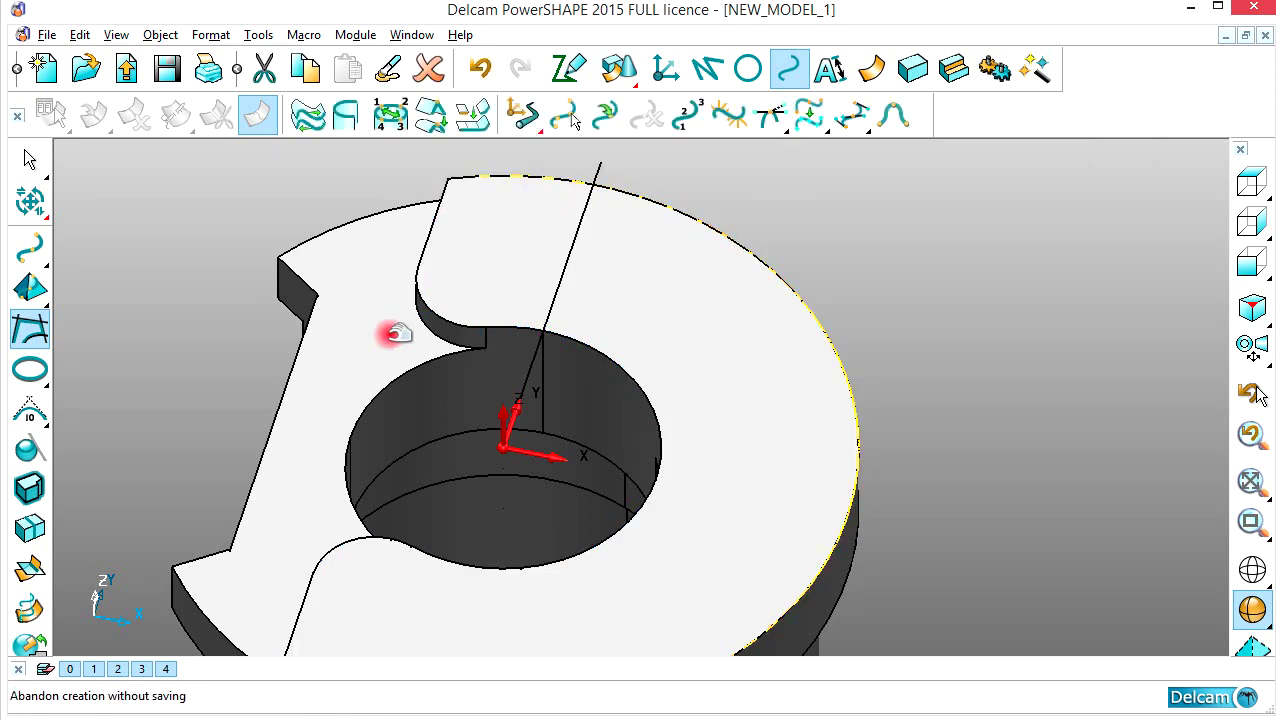
# - Create and save a composite curve along the upper edge of the central bore
pyautogui.click(30, 330)
pyautogui.click(521, 340)
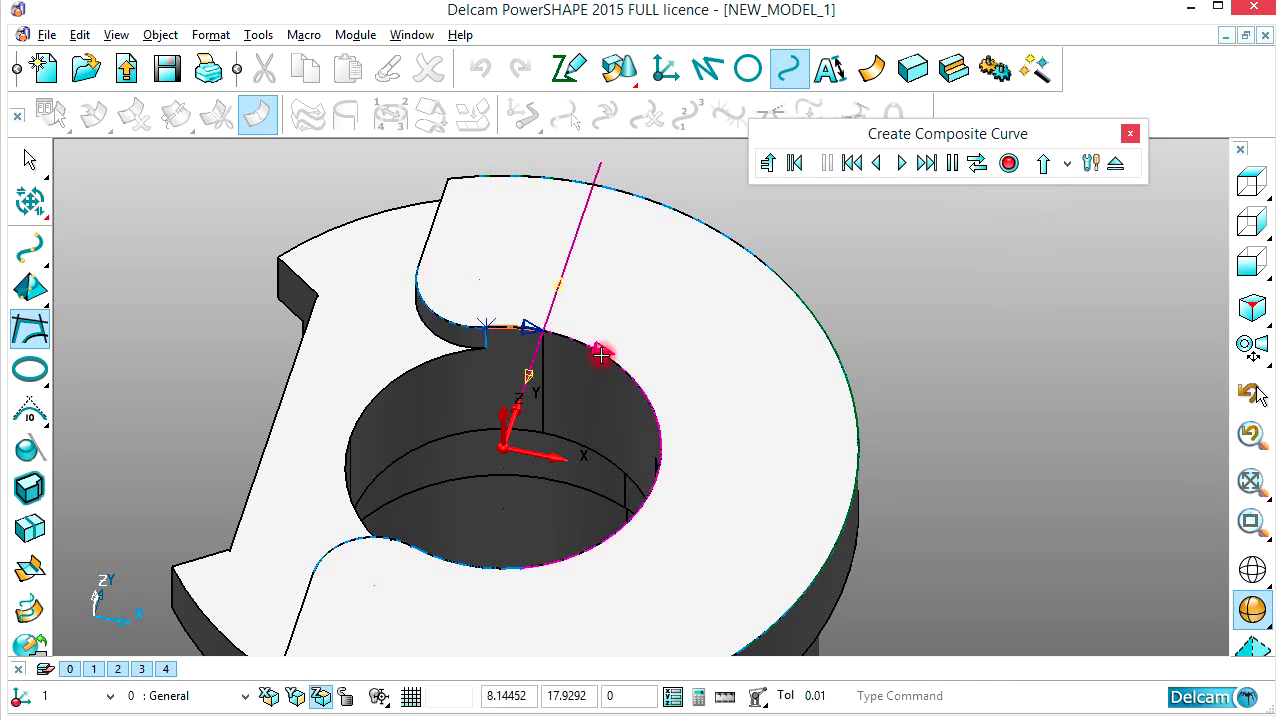
pyautogui.click(1008, 163)
pyautogui.click(1116, 163)
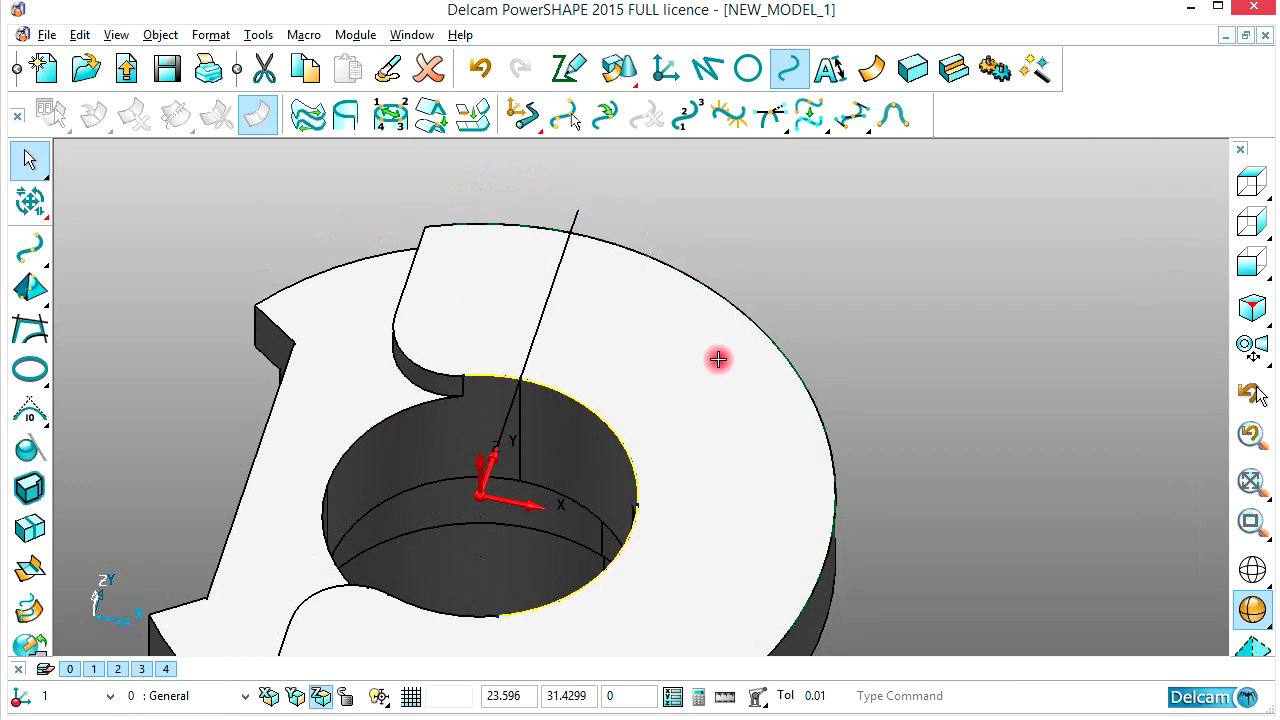
# - Limit the line along Y to the bore-edge and outer-edge curves, keeping only the part across the flange face
pyautogui.scroll(3, 580, 360)
pyautogui.click(29, 200)
pyautogui.click(29, 318)
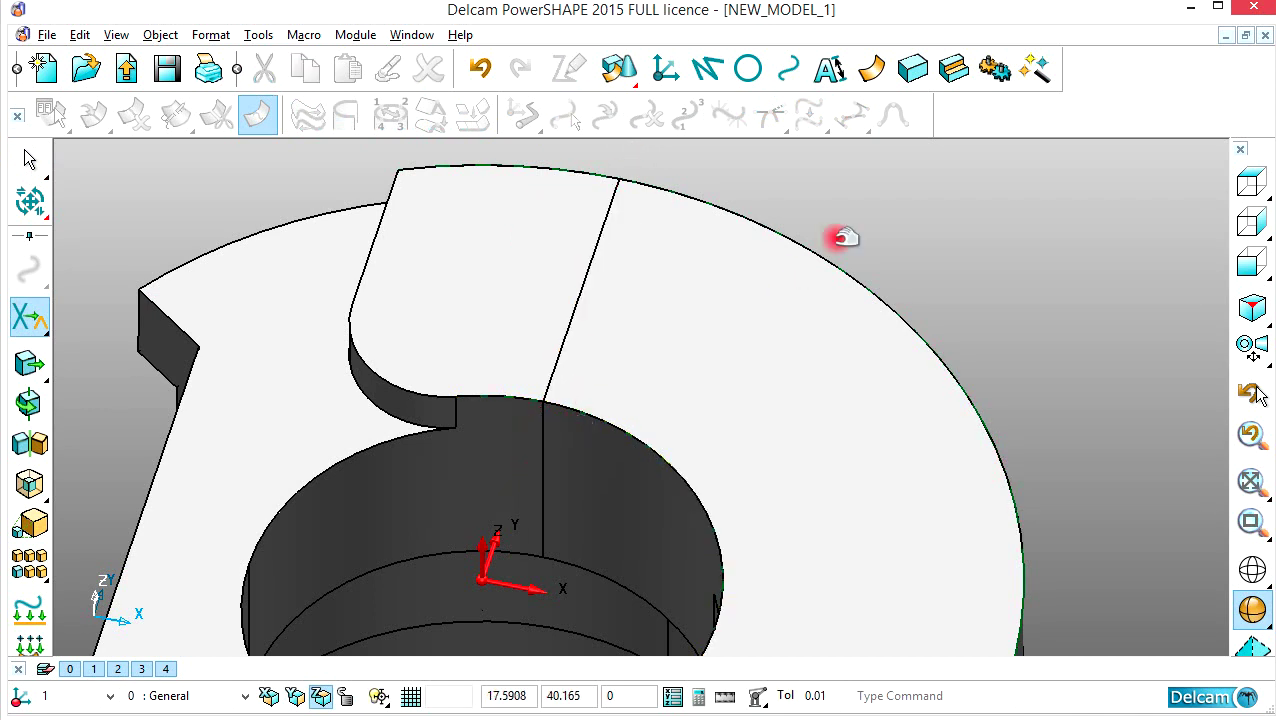
pyautogui.rightClick(905, 185)
pyautogui.click(923, 194)
# - Reverse the trimmed line so it starts at the flange's outer edge and set its length to 8
pyautogui.doubleClick(597, 245)
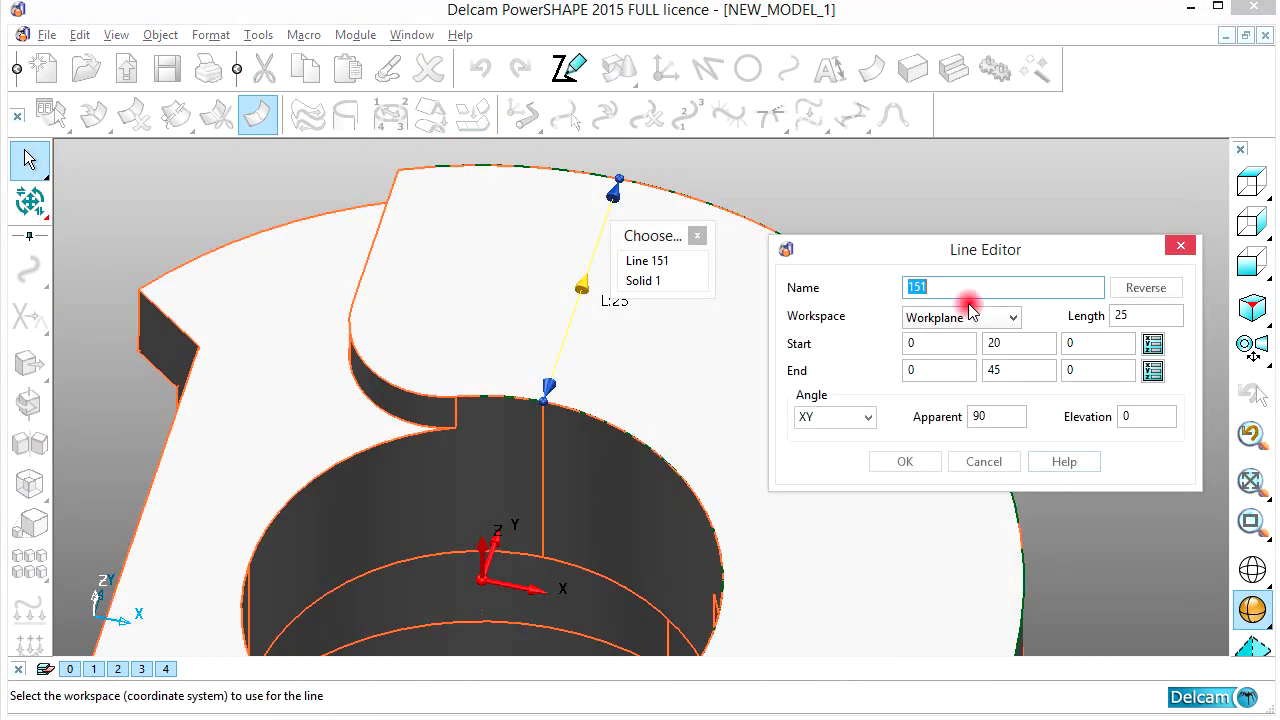
pyautogui.click(1148, 290)
pyautogui.click(1149, 316)
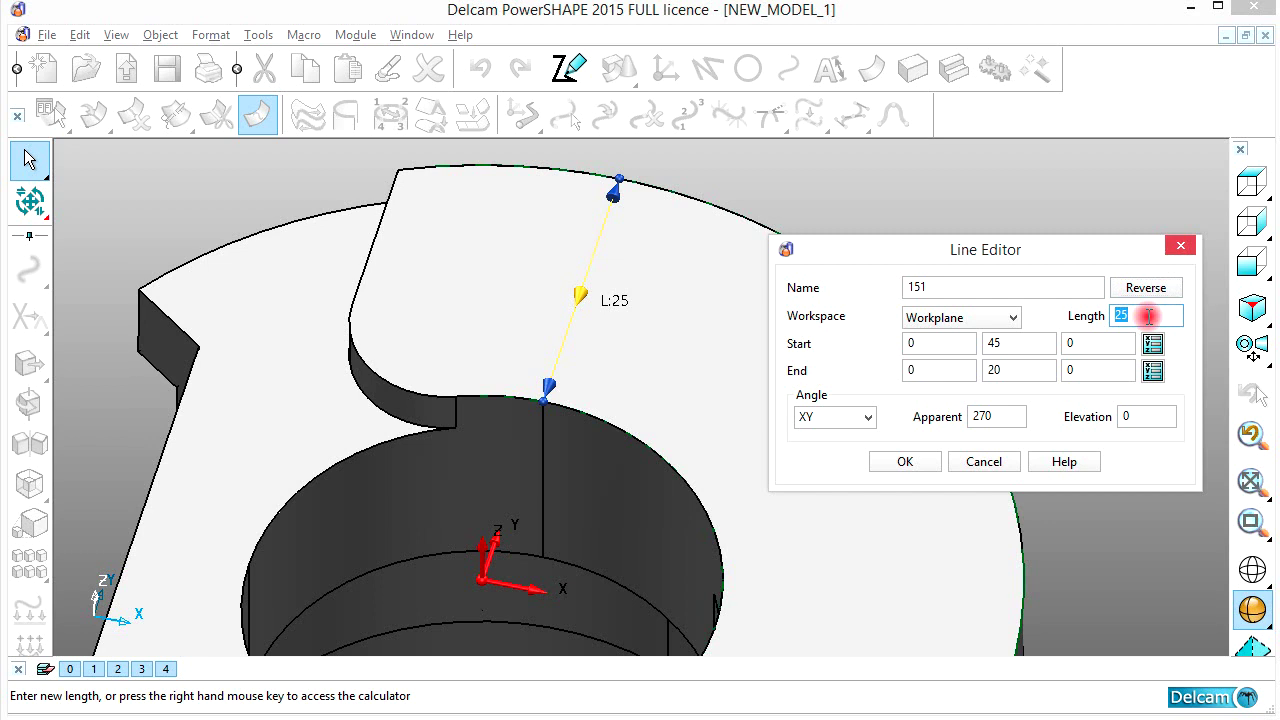
pyautogui.click(882, 466)
pyautogui.moveTo(860, 460); pyautogui.dragTo(578, 278, button='middle')
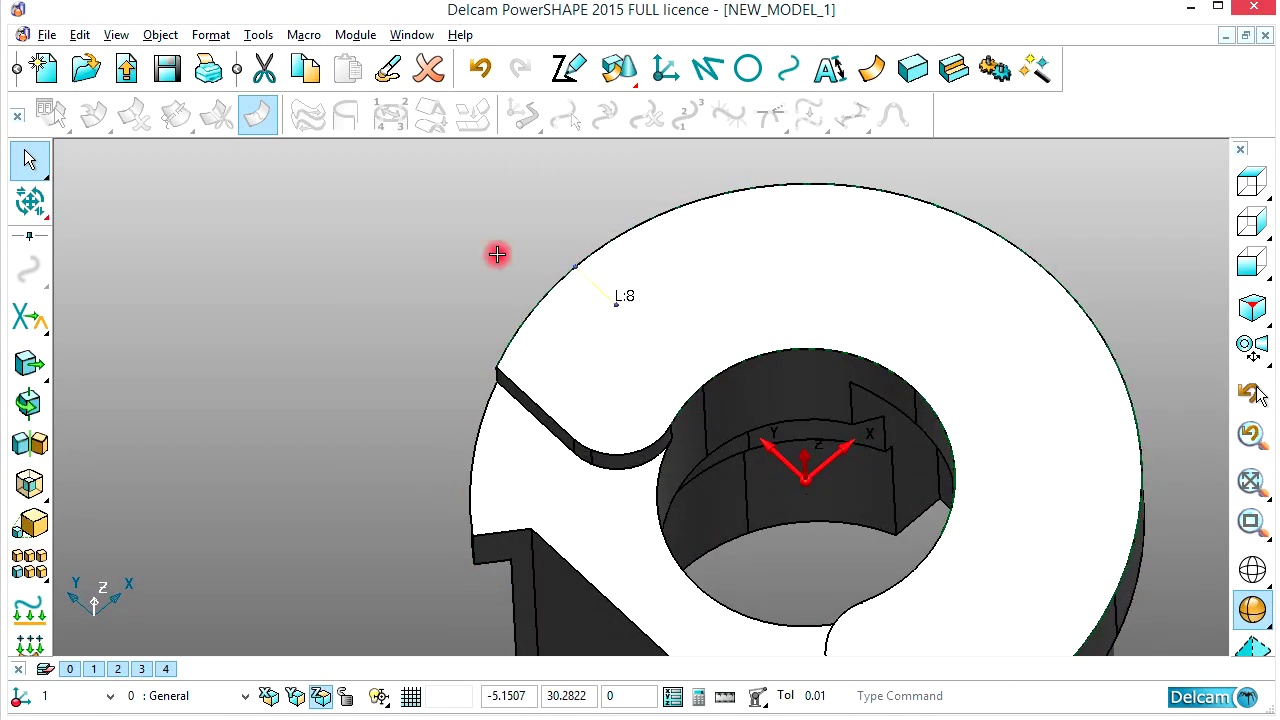
# - Draw a full circle centred on the inner end of the short line and set its radius to 4
pyautogui.click(748, 69)
pyautogui.moveTo(523, 320); pyautogui.dragTo(547, 330, button='middle')
pyautogui.scroll(2, 547, 330)
pyautogui.rightClick(343, 217)
pyautogui.click(376, 226)
pyautogui.doubleClick(479, 341)
pyautogui.click(403, 253)
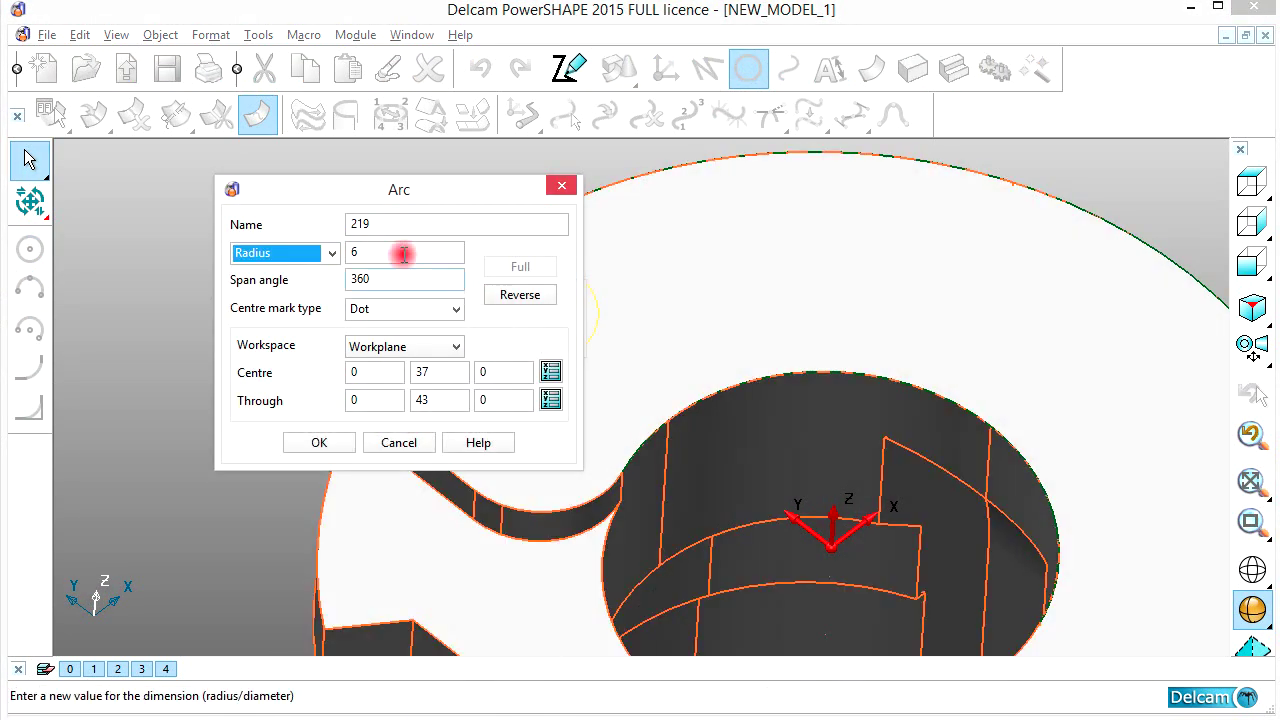
pyautogui.press('Return')
pyautogui.click(321, 442)
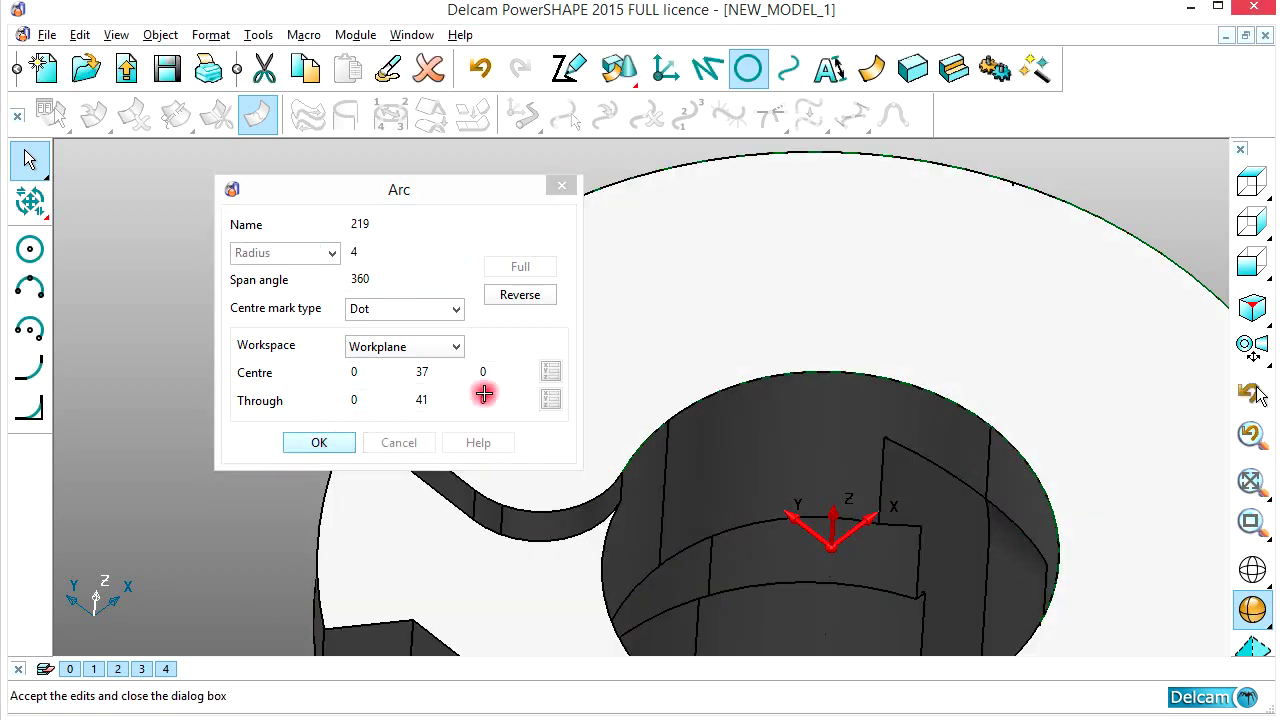
# - Mirror a copy of the radius 4 circle across the ZX plane to the opposite side of the flange
pyautogui.scroll(-2, 598, 340)
pyautogui.keyDown('shift'); pyautogui.moveTo(600, 342); pyautogui.dragTo(568, 316, button='middle'); pyautogui.keyUp('shift')
pyautogui.click(30, 201)
pyautogui.click(30, 443)
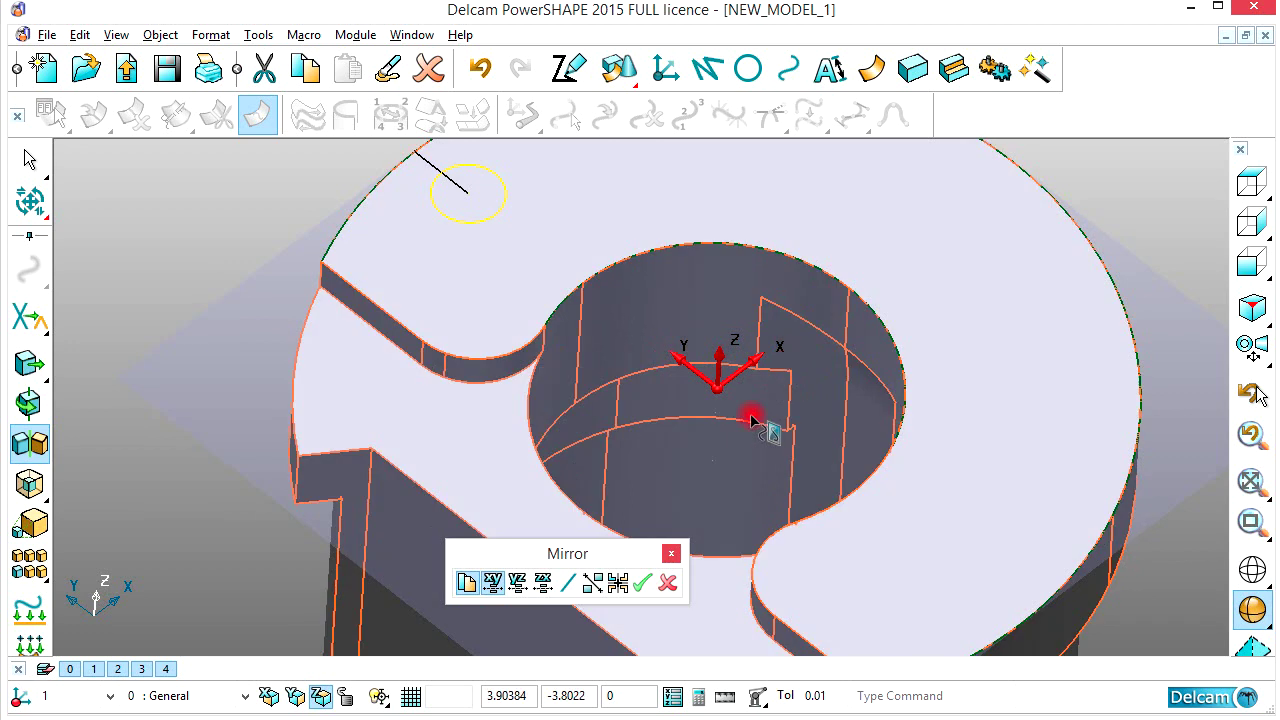
pyautogui.click(543, 582)
pyautogui.click(641, 583)
# - Delete the short construction line and the composite curve on the flange's outer edge
pyautogui.scroll(-1, 810, 449)
pyautogui.click(478, 240)
pyautogui.click(526, 258)
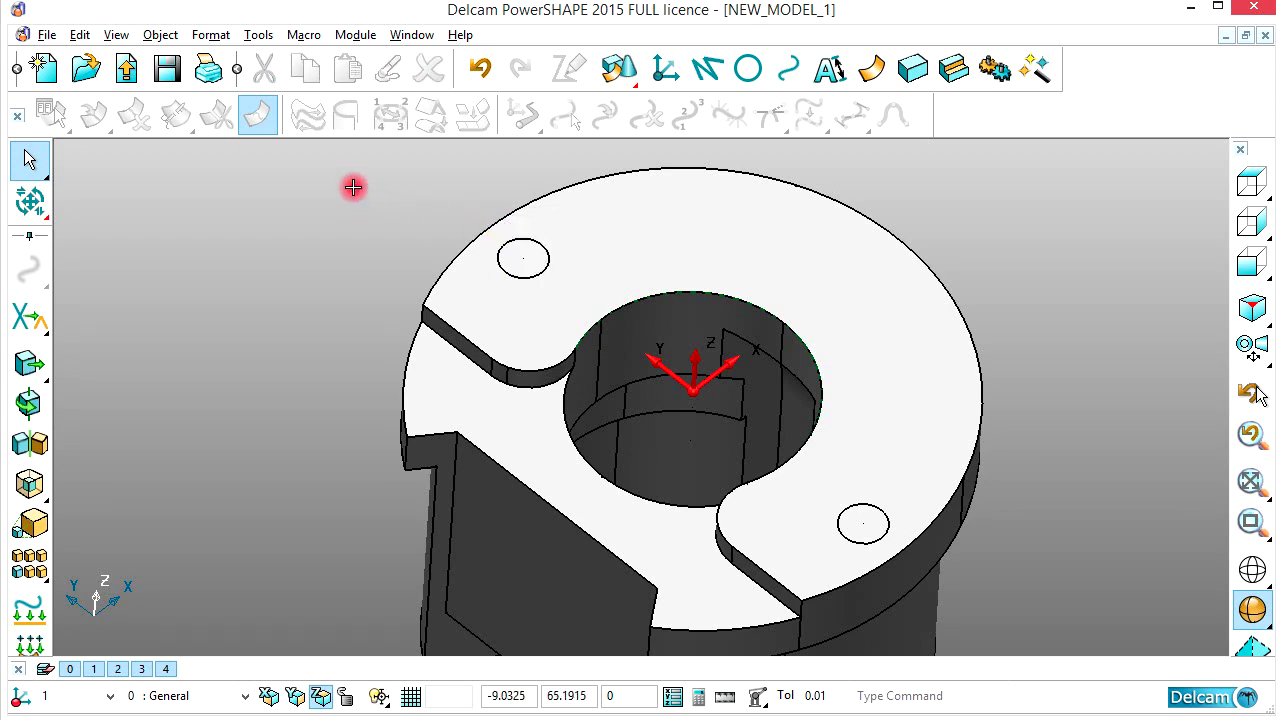
# - Extrude both flange hole circles as solids with a length of 60 in each direction
pyautogui.scroll(-3, 688, 362)
pyautogui.keyDown('shift'); pyautogui.moveTo(798, 409); pyautogui.dragTo(779, 380, button='middle'); pyautogui.keyUp('shift')
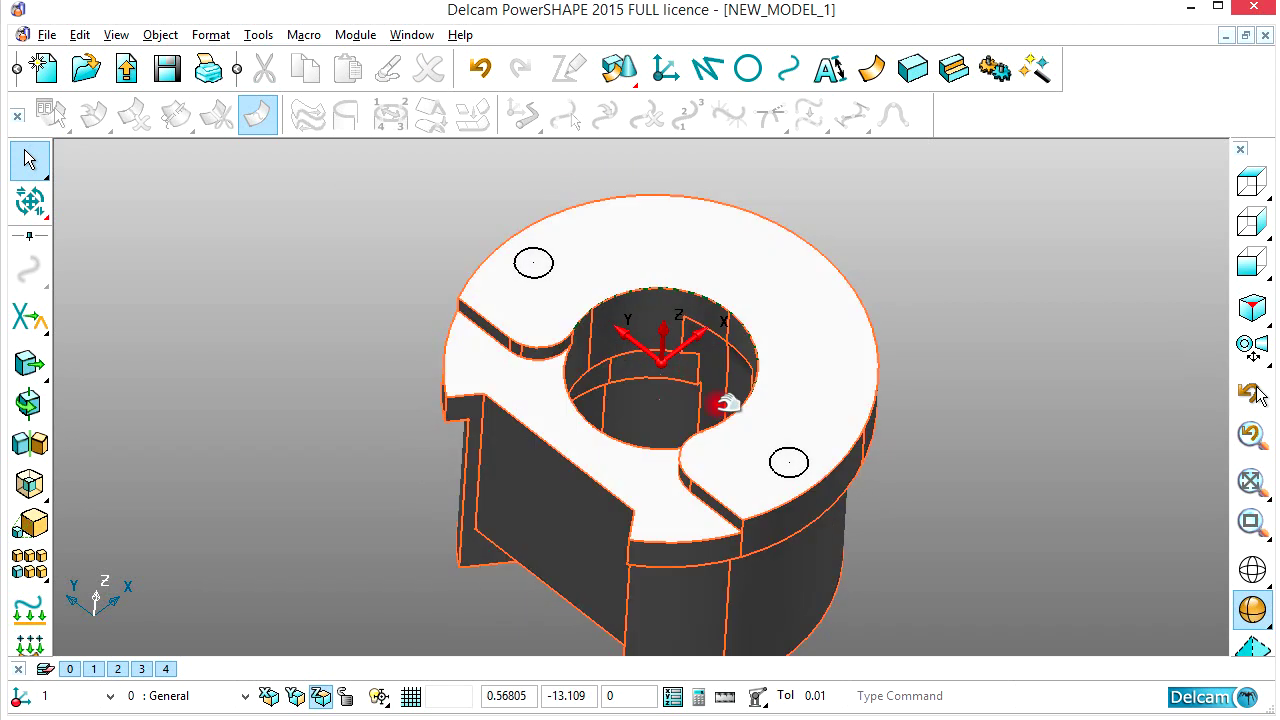
pyautogui.click(805, 452)
pyautogui.keyDown('shift'); pyautogui.click(551, 270); pyautogui.keyUp('shift')
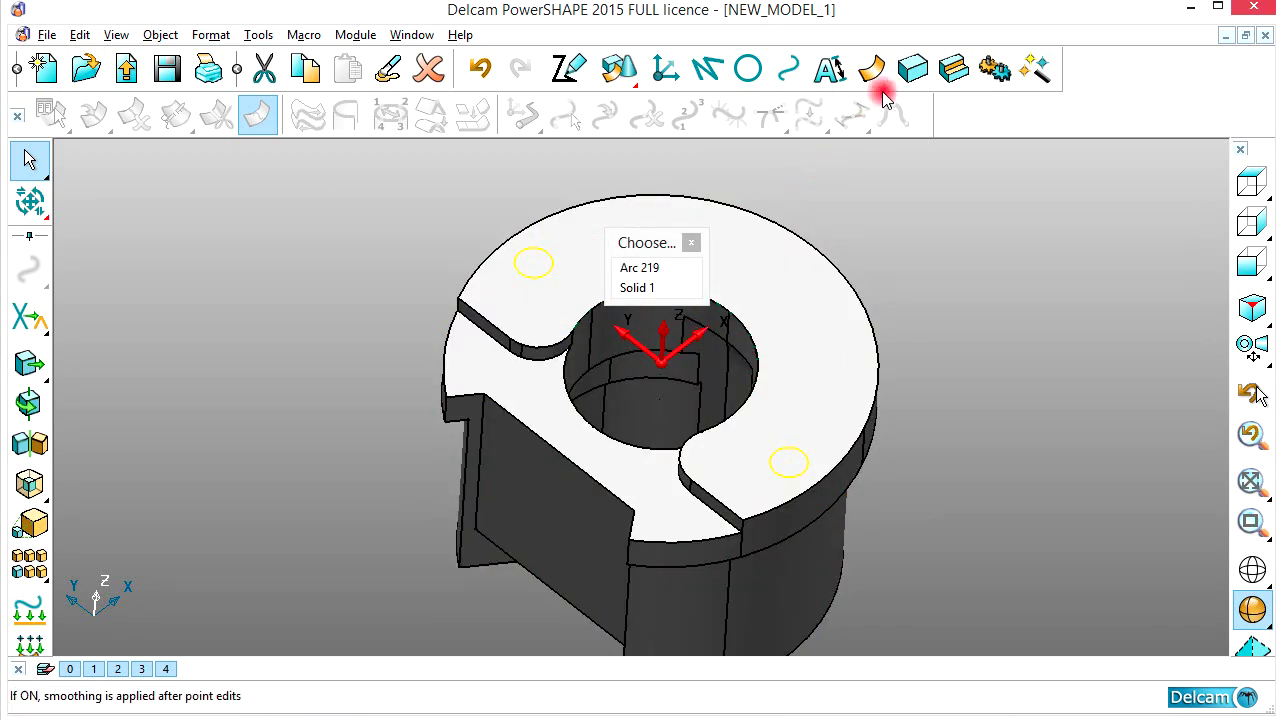
pyautogui.click(911, 72)
pyautogui.click(59, 336)
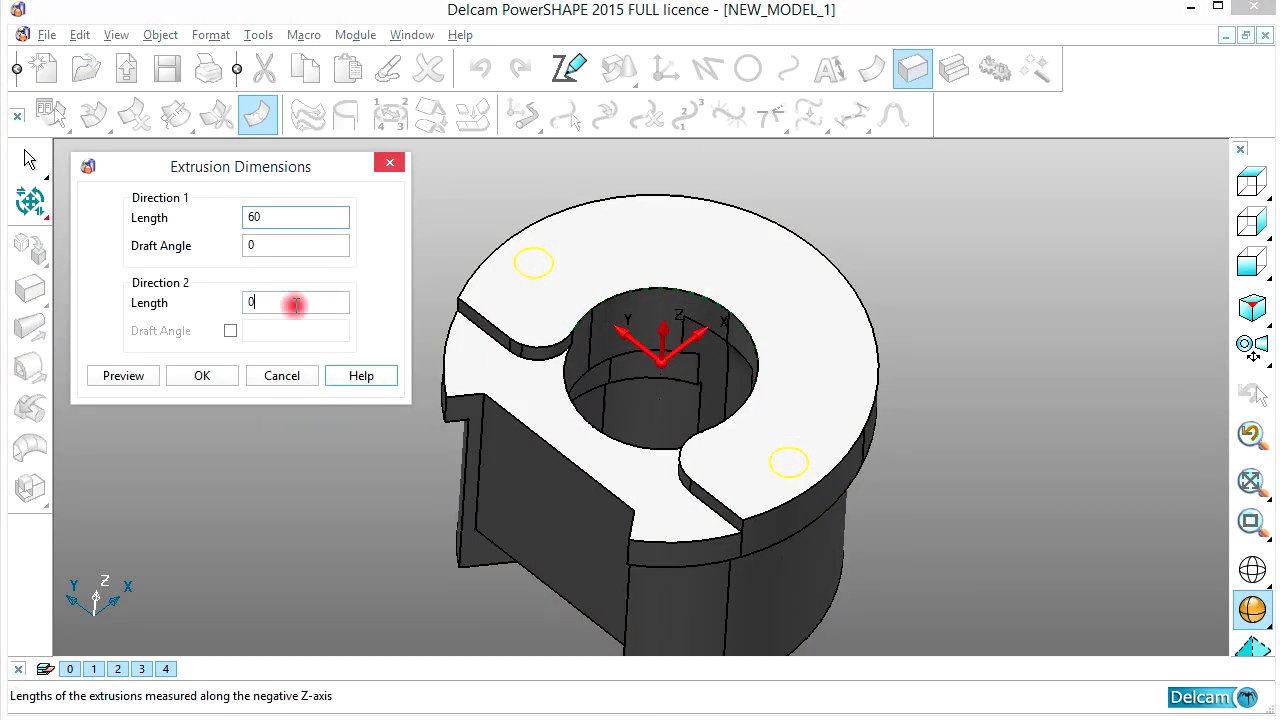
pyautogui.click(140, 385)
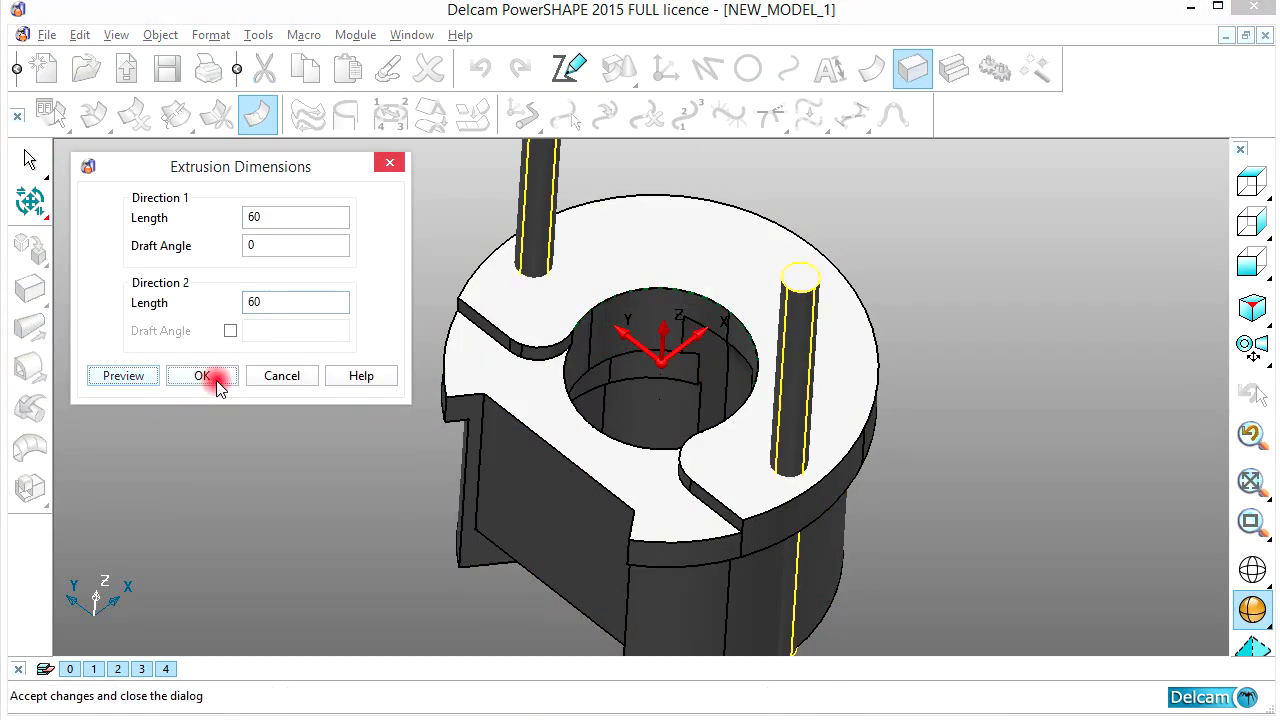
pyautogui.click(205, 375)
# - Subtract the two extruded cylinders from the main solid and inspect the holes from the underside
pyautogui.click(950, 66)
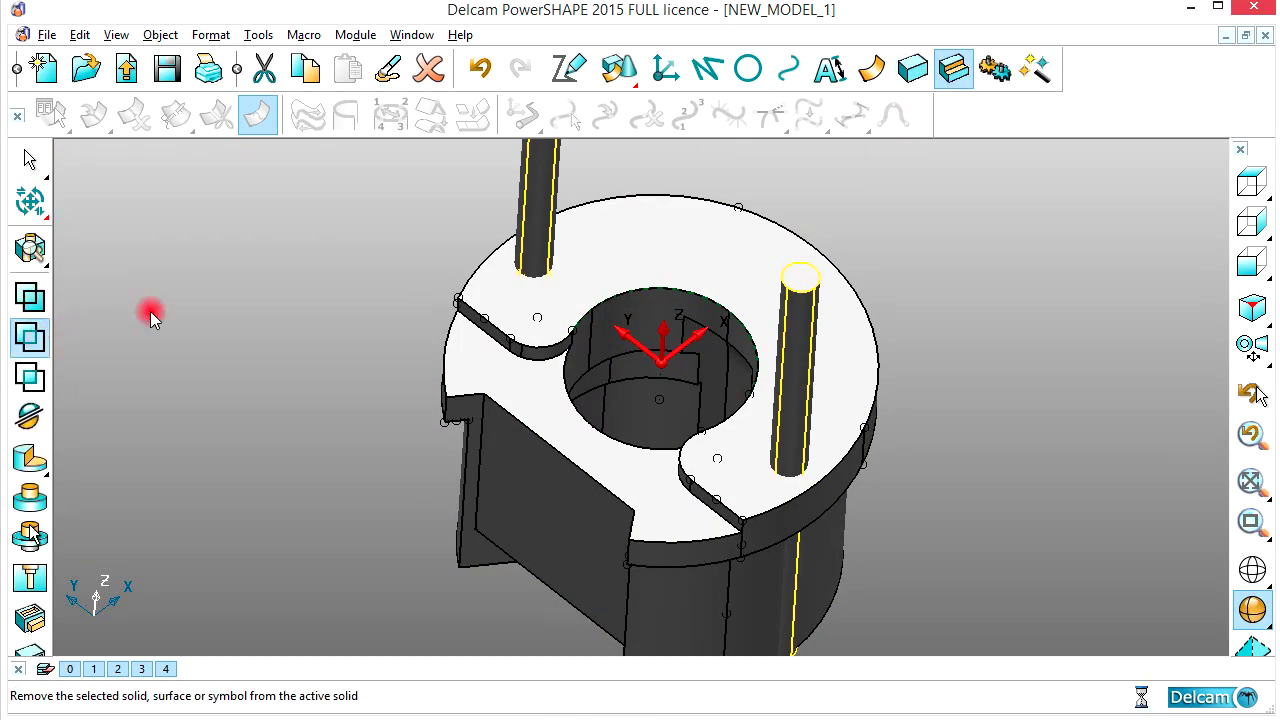
pyautogui.click(29, 336)
pyautogui.moveTo(623, 320); pyautogui.dragTo(765, 410, button='middle')
pyautogui.moveTo(733, 294)
pyautogui.mouseDown(button='middle')
pyautogui.moveTo(980, 434)
pyautogui.moveTo(686, 360)
pyautogui.moveTo(557, 346)
pyautogui.moveTo(487, 444)
pyautogui.moveTo(457, 386)
pyautogui.moveTo(589, 420)
pyautogui.moveTo(466, 400)
pyautogui.moveTo(822, 456)
pyautogui.mouseUp(button='middle')
pyautogui.click(822, 456)
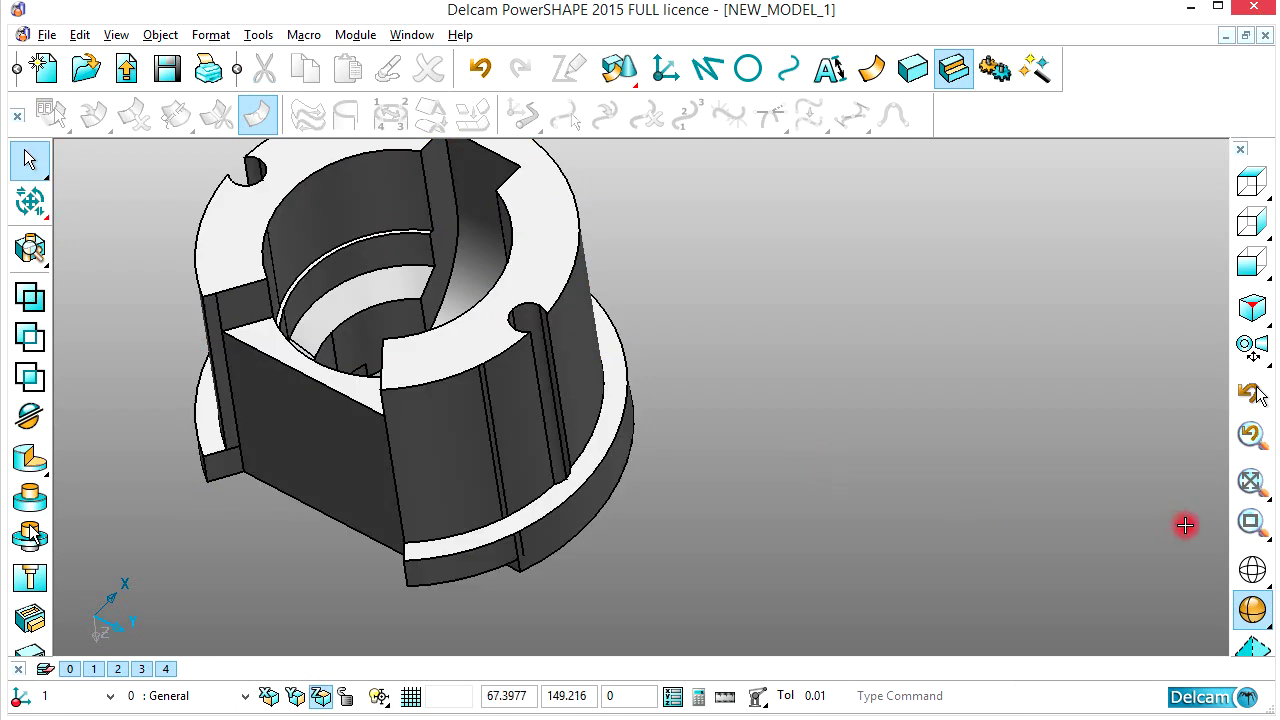
# - Switch the model to wireframe and draw a circle centred on the hole axis at 0, 37, -12
pyautogui.click(1252, 570)
pyautogui.click(595, 502)
pyautogui.scroll(3, 592, 498)
pyautogui.hotkey('ctrl', 'j')
pyautogui.scroll(2, 583, 475)
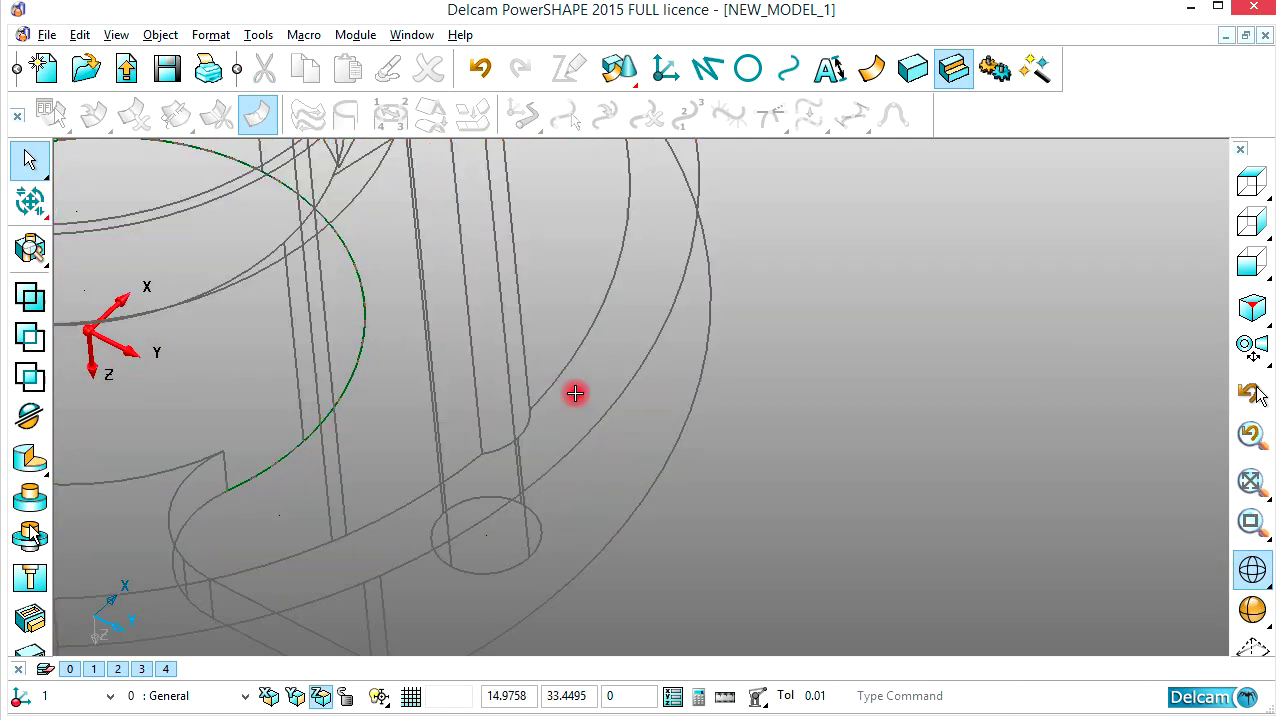
pyautogui.keyDown('shift'); pyautogui.moveTo(577, 397); pyautogui.dragTo(687, 360, button='middle'); pyautogui.keyUp('shift')
pyautogui.click(717, 321)
pyautogui.click(748, 69)
pyautogui.moveTo(619, 451)
pyautogui.mouseDown(button='middle')
pyautogui.moveTo(629, 526)
pyautogui.moveTo(604, 456)
pyautogui.mouseUp(button='middle')
pyautogui.scroll(4, 603, 442)
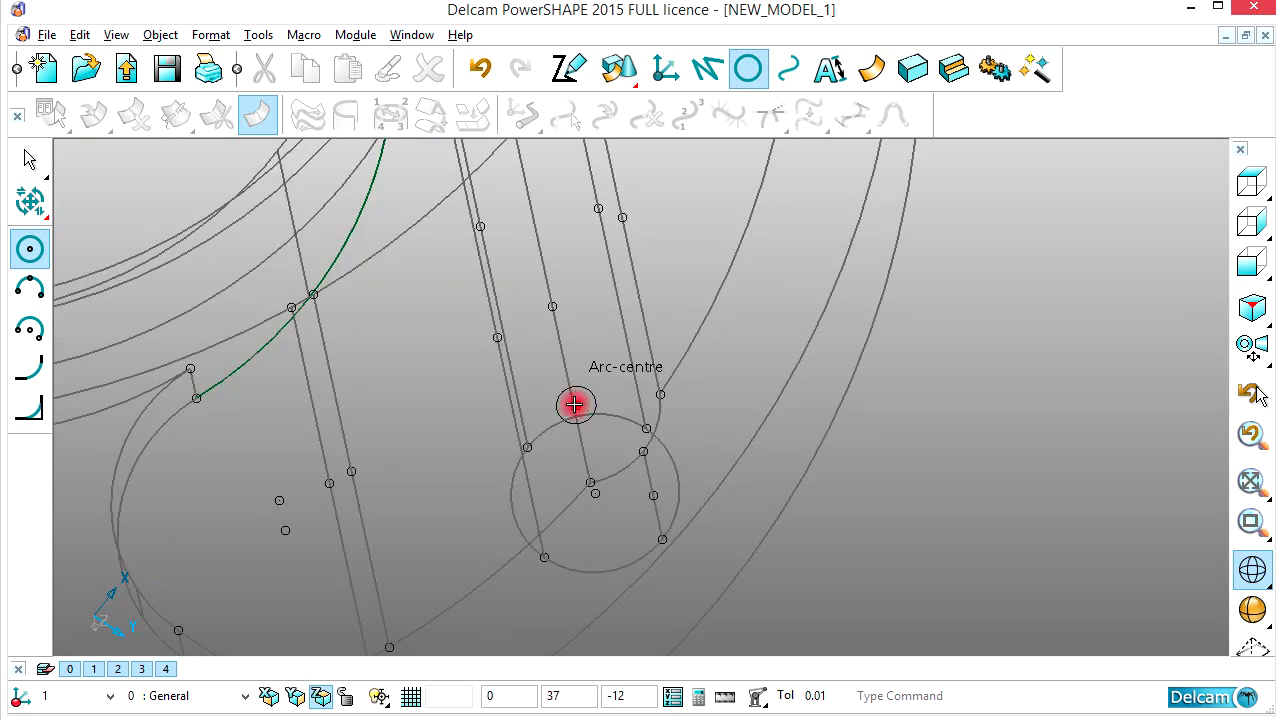
pyautogui.rightClick(937, 292)
pyautogui.click(943, 297)
# - Check the hole detail in the reference drawing and set the new circle's radius to 7.5
pyautogui.moveTo(507, 440); pyautogui.dragTo(548, 397, button='middle')
pyautogui.hotkey('alt', 'Tab')
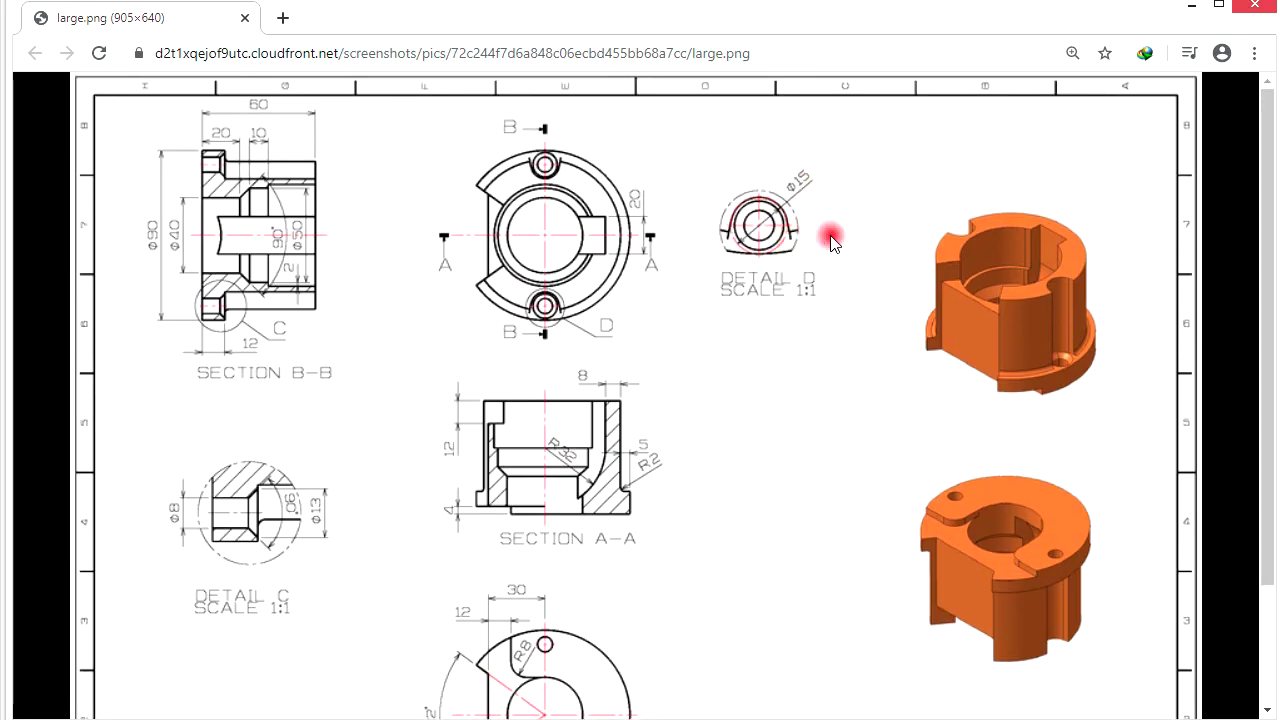
pyautogui.hotkey('alt', 'Tab')
pyautogui.scroll(-3, 648, 405)
pyautogui.doubleClick(636, 415)
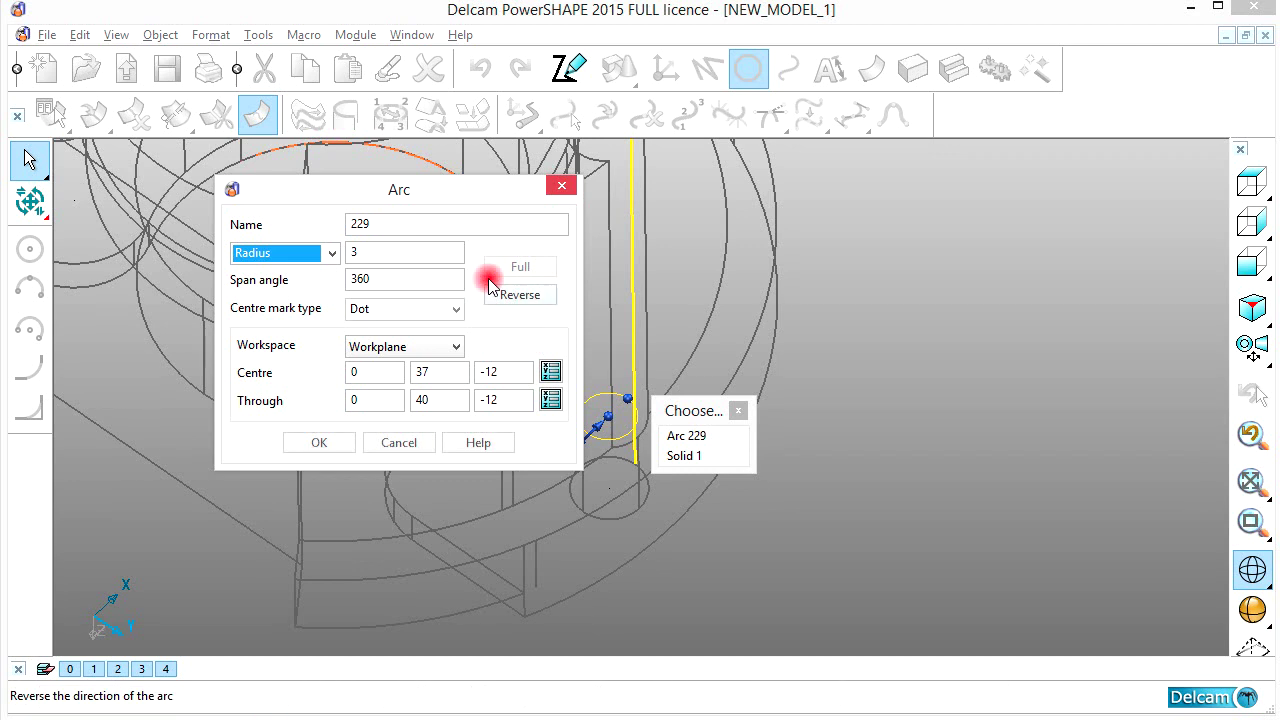
pyautogui.write('7.5')
pyautogui.press('Return')
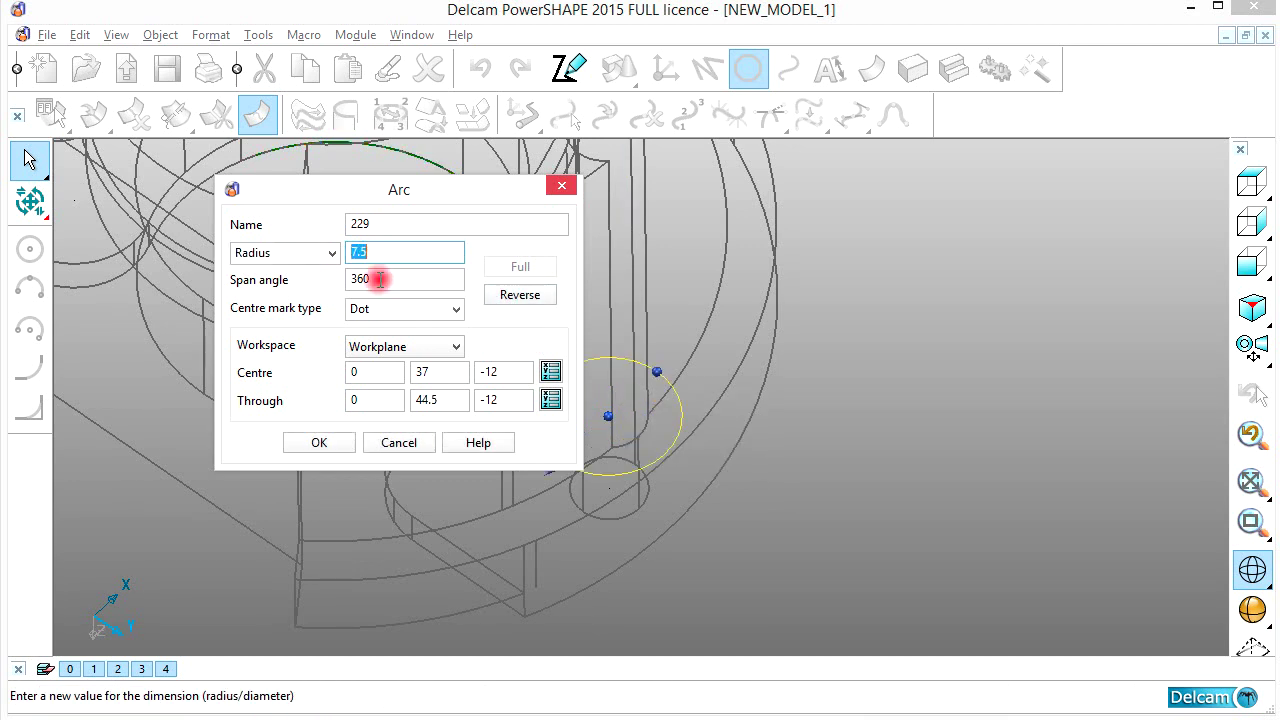
pyautogui.click(317, 442)
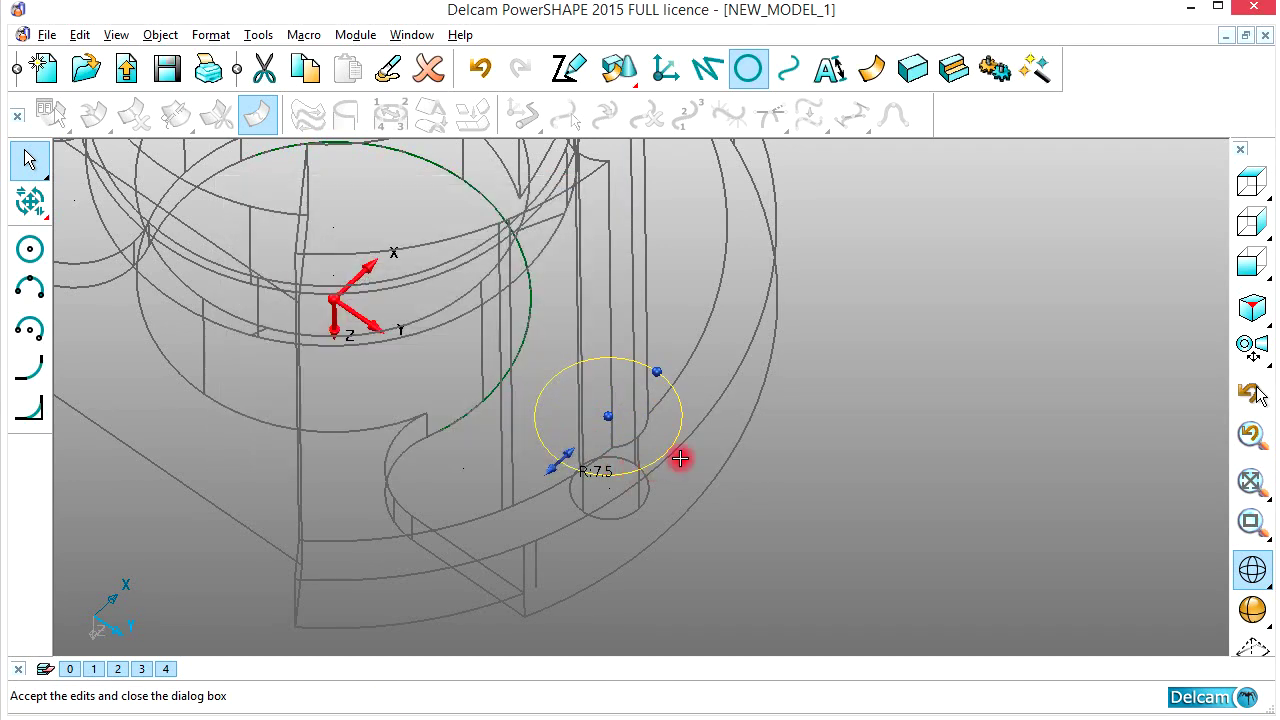
# - Draw two lines from the circle's centre past its edge, one along Y and one along X
pyautogui.click(811, 400)
pyautogui.scroll(2, 777, 418)
pyautogui.scroll(1, 765, 410)
pyautogui.click(706, 68)
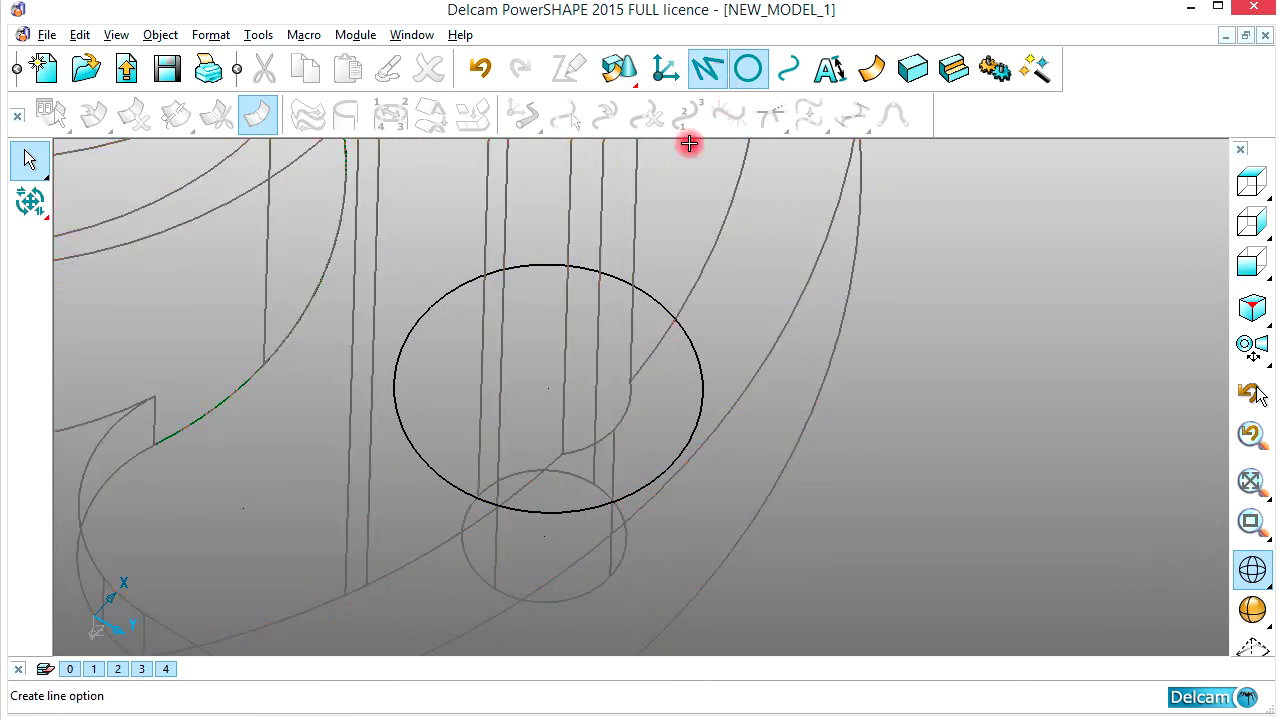
pyautogui.scroll(1, 564, 394)
pyautogui.click(548, 388)
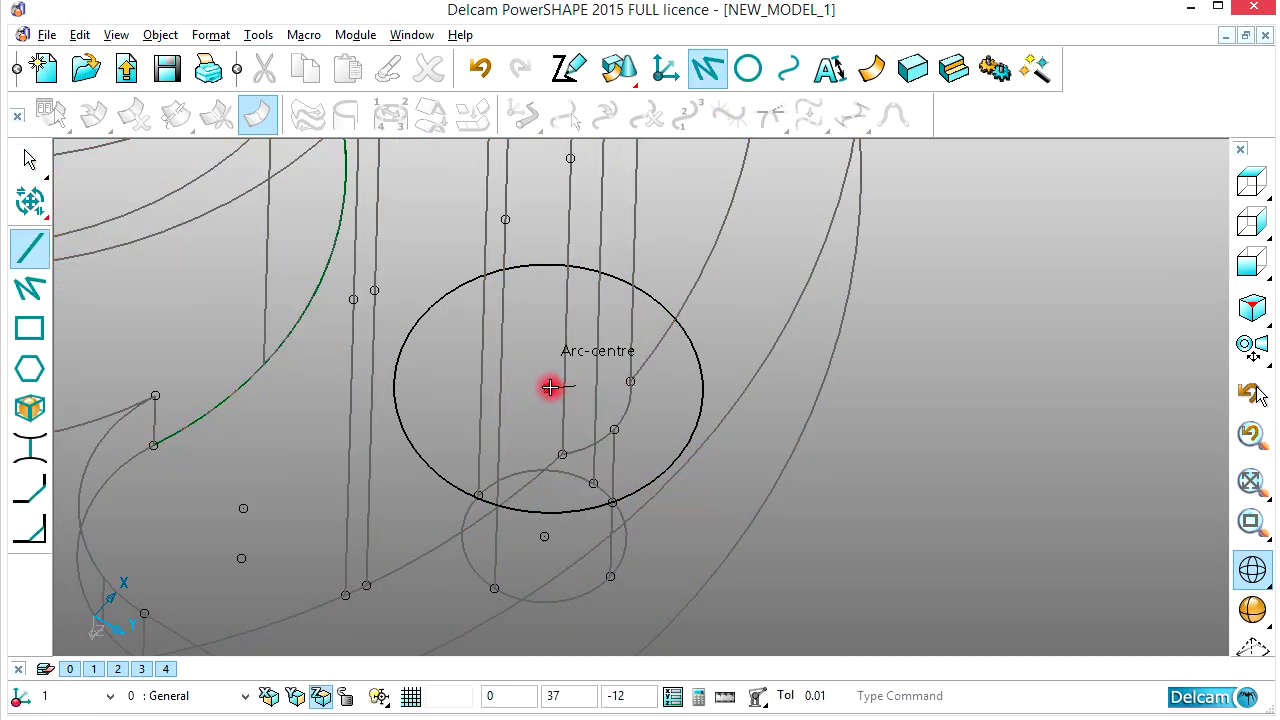
pyautogui.click(743, 507)
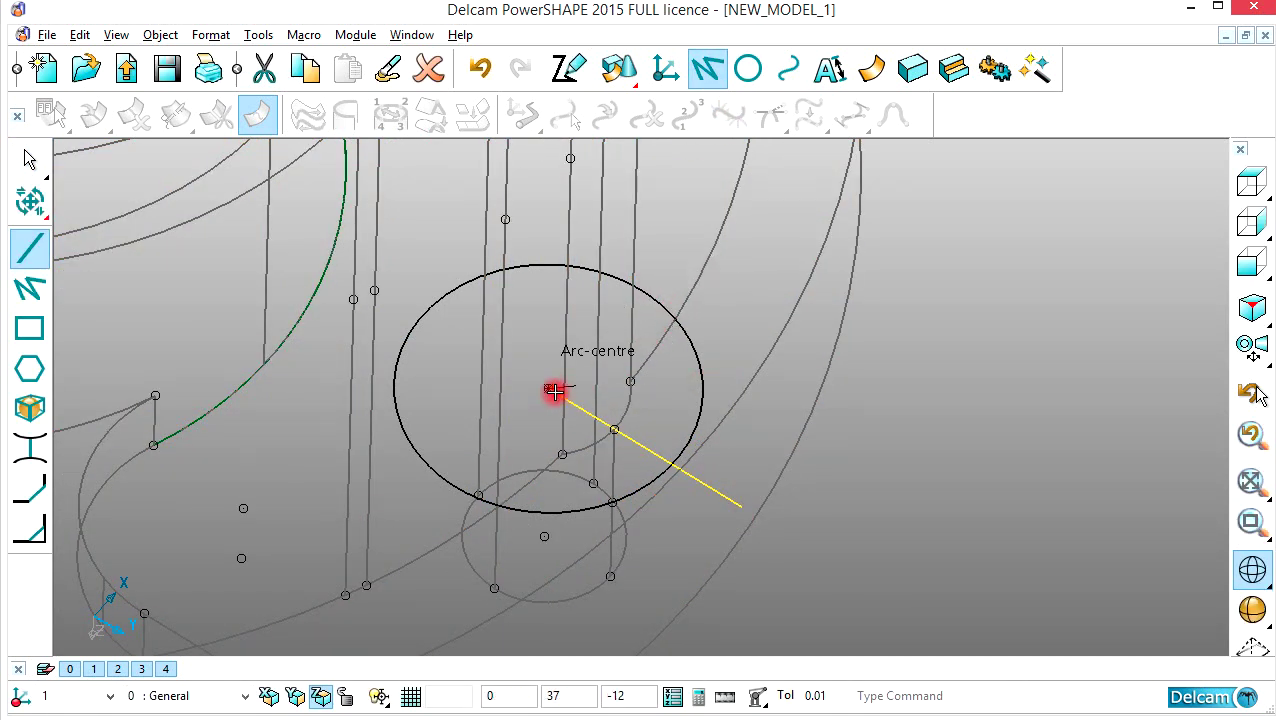
pyautogui.click(691, 237)
pyautogui.rightClick(937, 214)
pyautogui.click(960, 227)
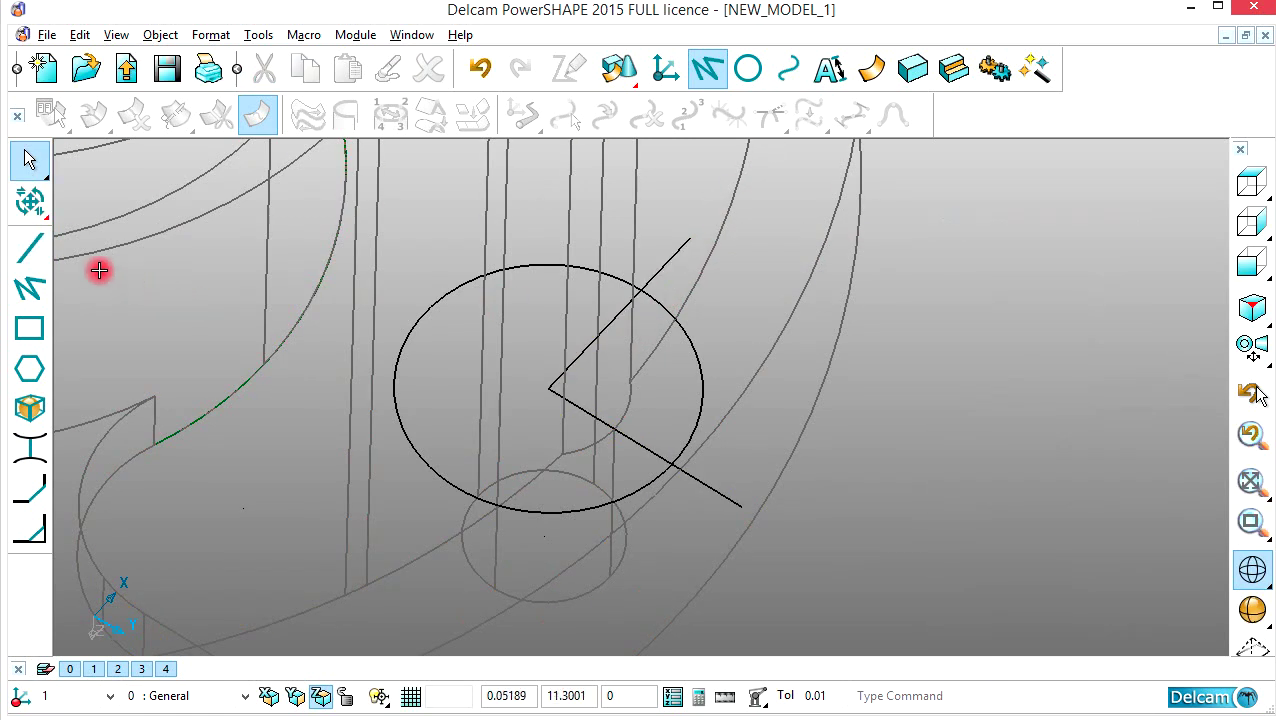
# - Draw a line about 11.5 mm long parallel to Y, starting where the X line crosses the circle
pyautogui.click(30, 249)
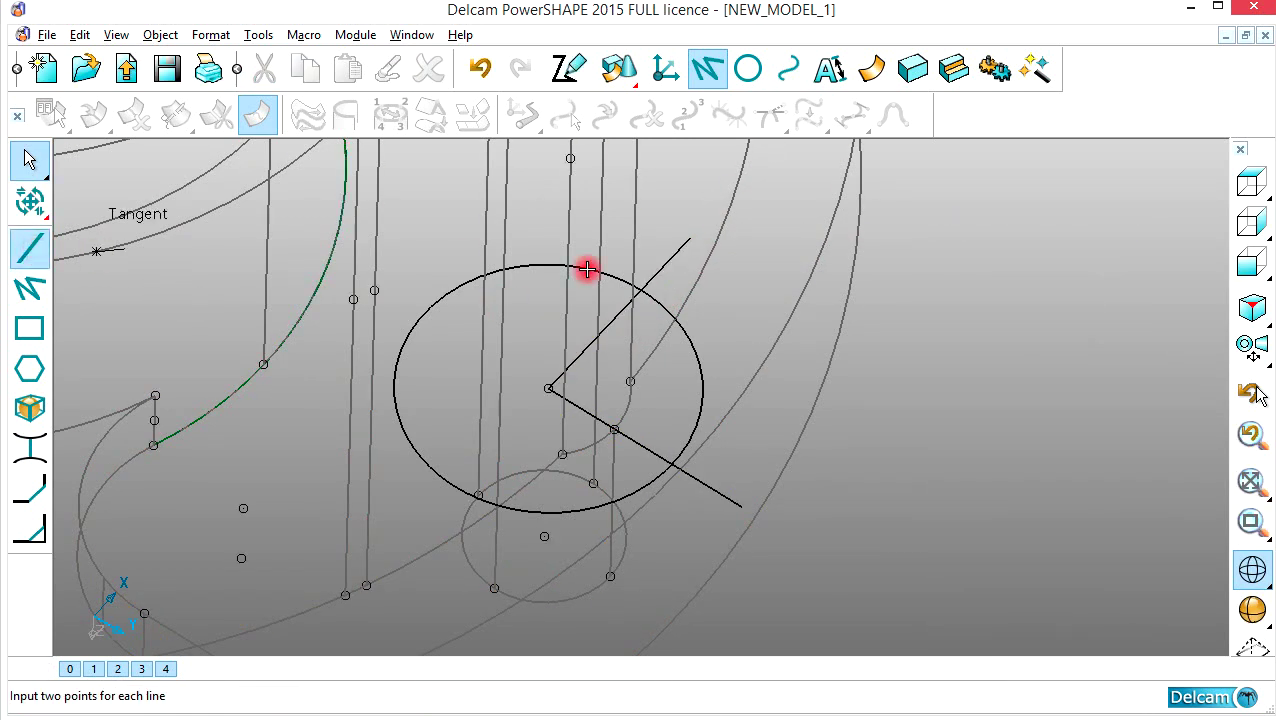
pyautogui.click(644, 289)
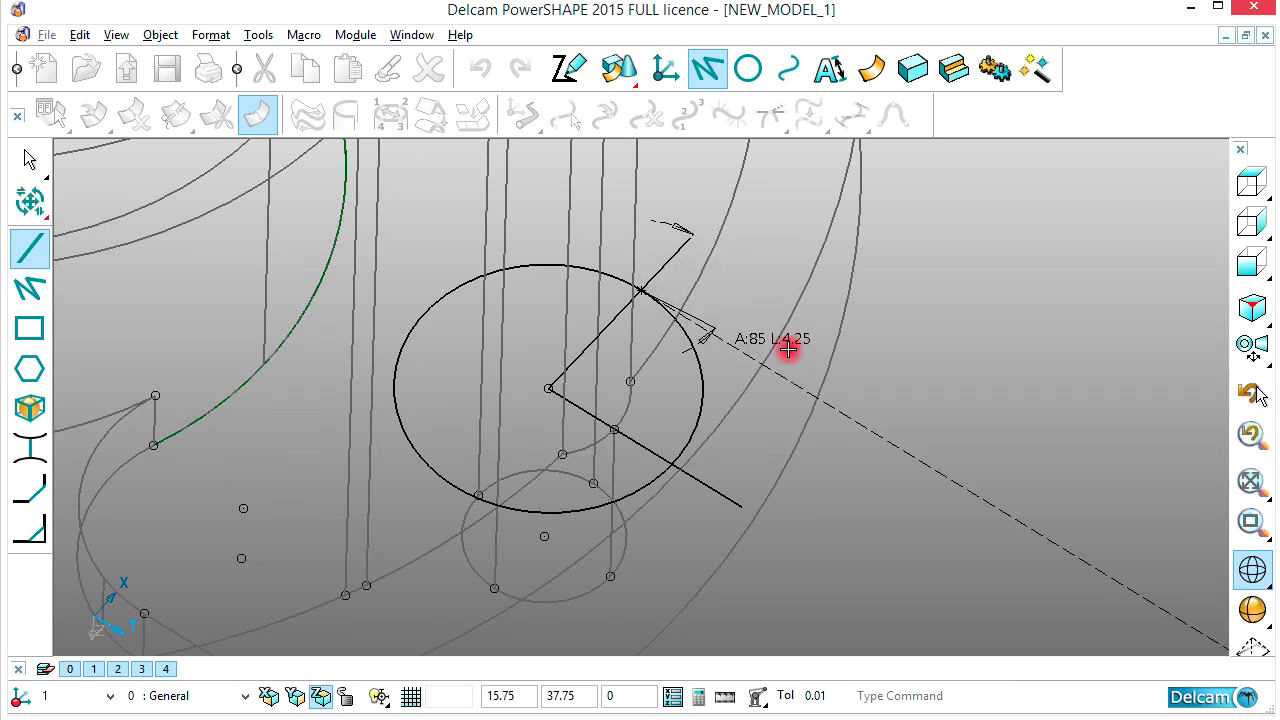
pyautogui.click(829, 404)
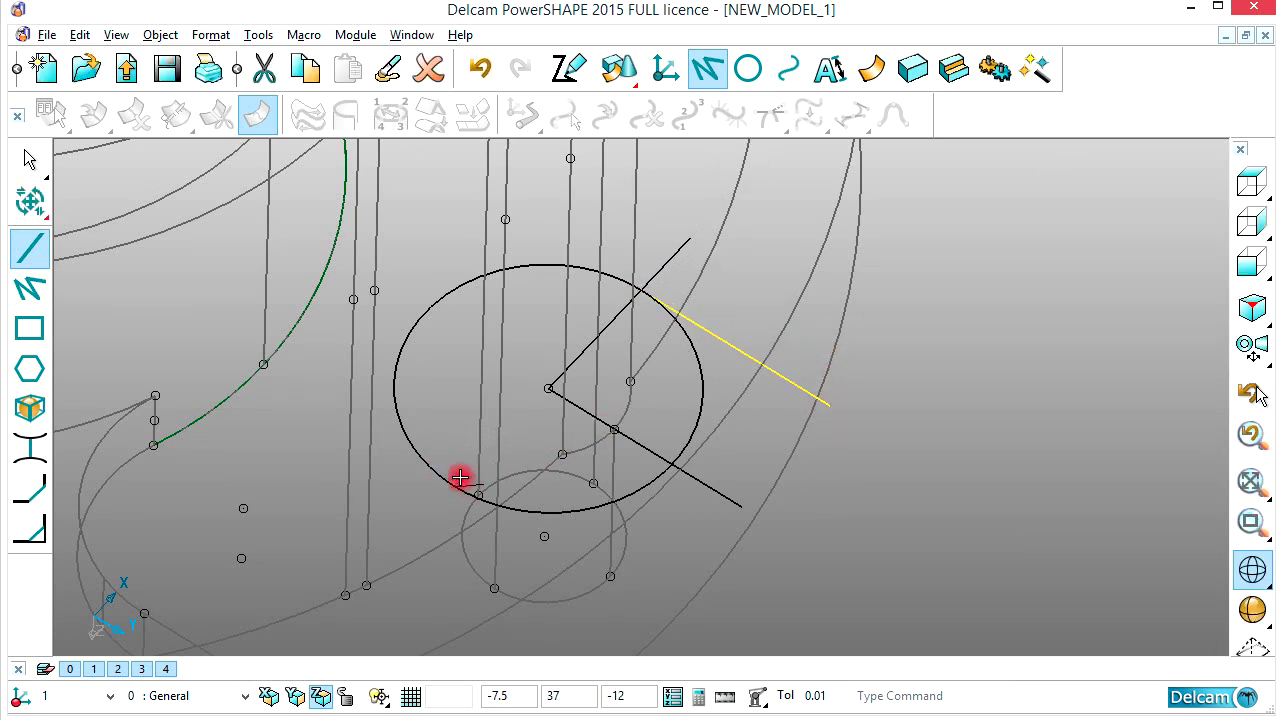
pyautogui.rightClick(908, 325)
pyautogui.click(957, 313)
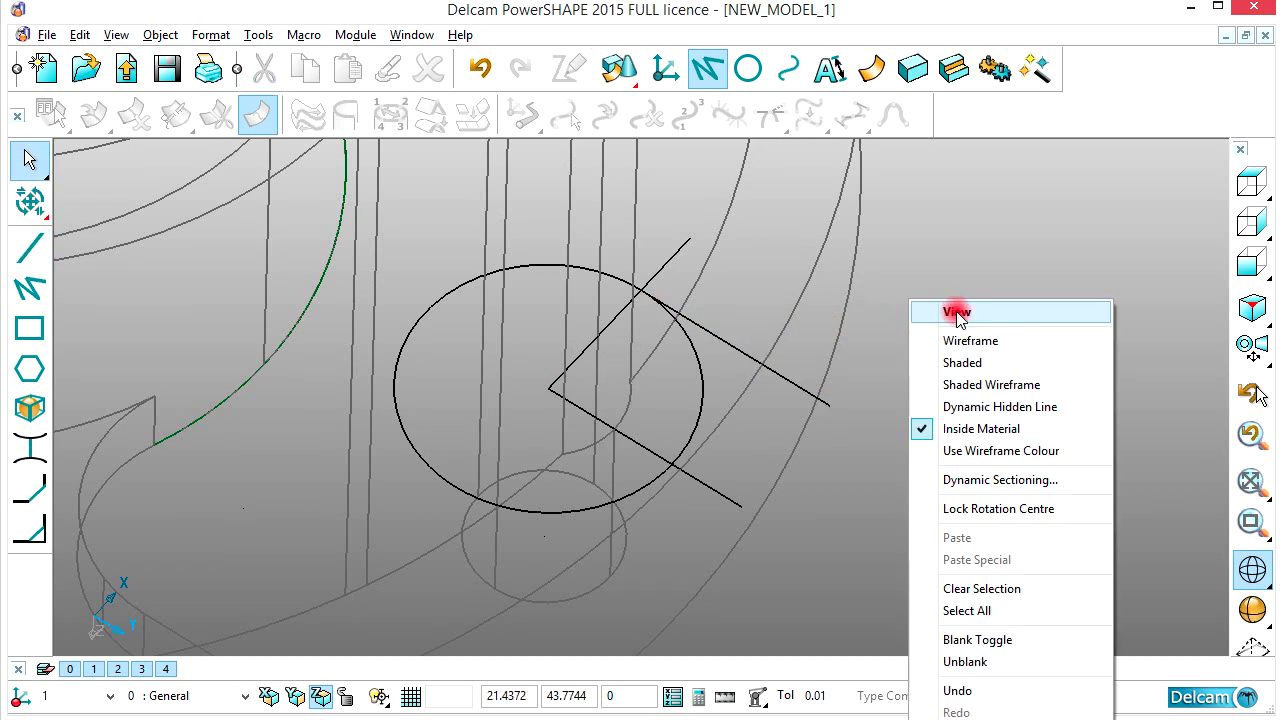
# - Mirror the 11.5 mm line about the centre line along Y, keeping the original, so both sides of the circle have one
pyautogui.click(779, 377)
pyautogui.click(26, 204)
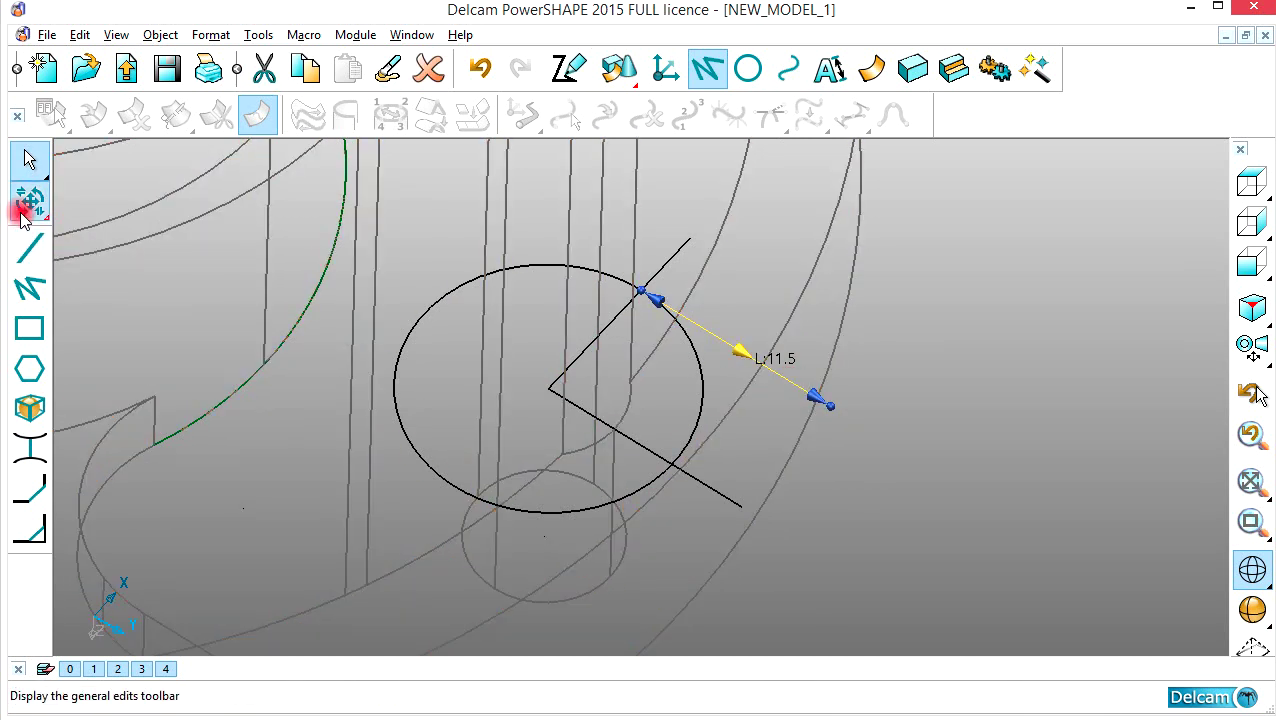
pyautogui.click(26, 443)
pyautogui.click(577, 585)
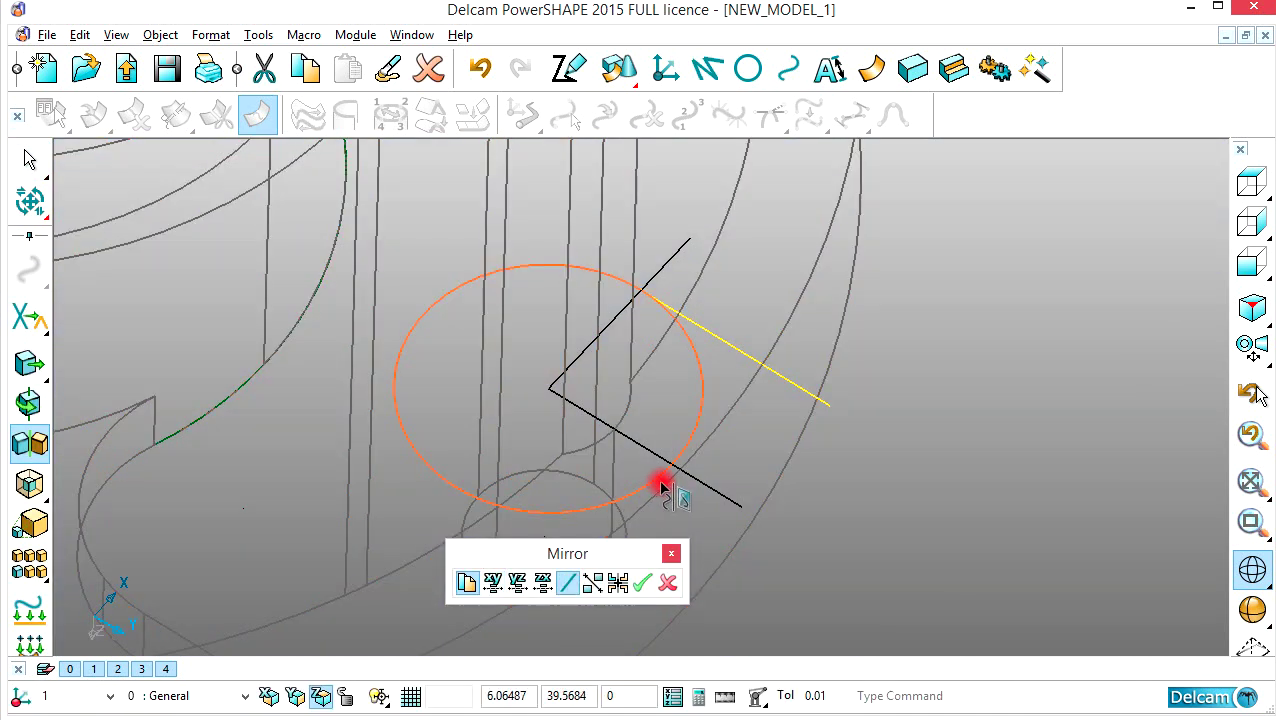
pyautogui.click(685, 478)
pyautogui.click(665, 583)
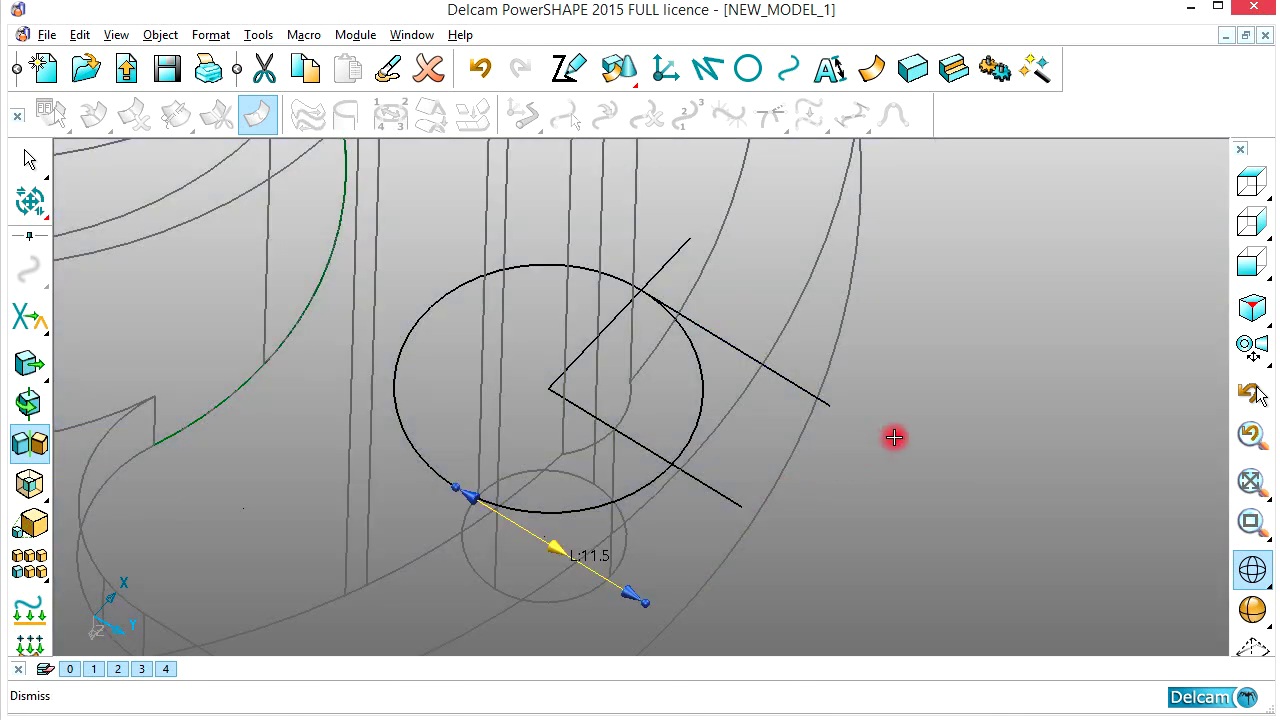
pyautogui.scroll(-1, 866, 452)
pyautogui.scroll(-2, 866, 460)
pyautogui.click(867, 488)
pyautogui.scroll(4, 803, 489)
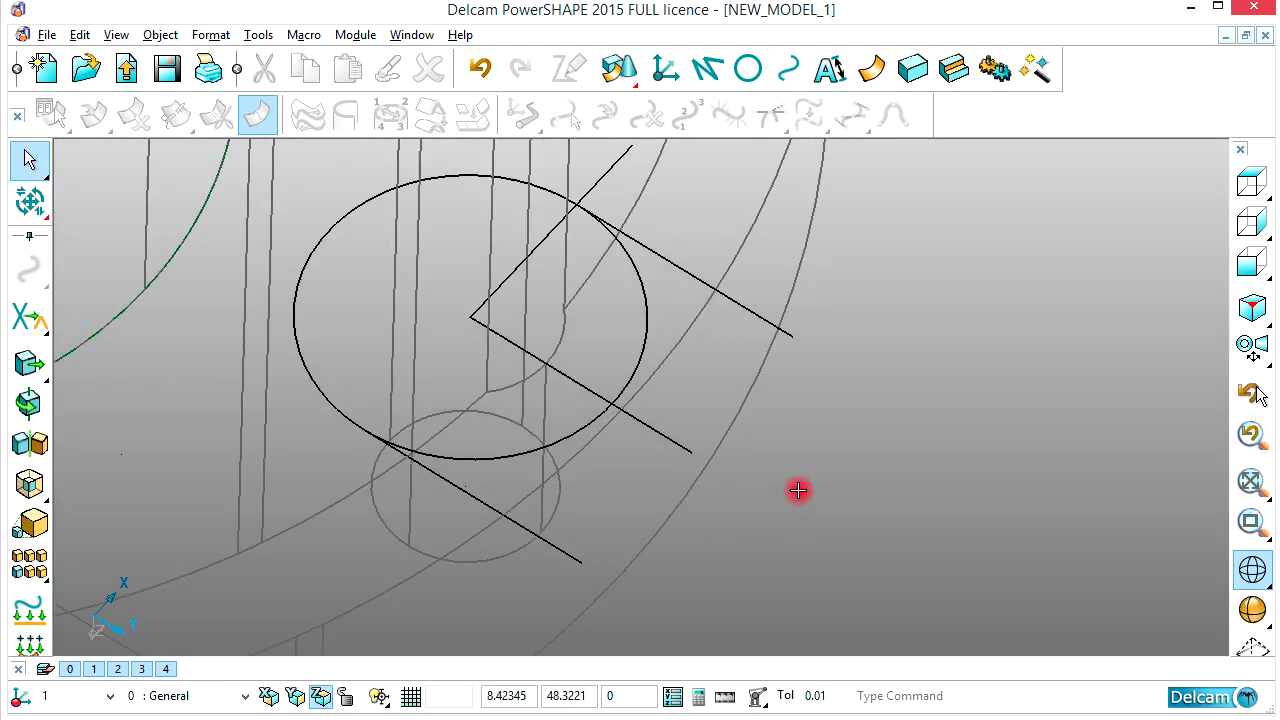
# - Create an open composite curve from the first parallel line, around the circle's inner arc, to the end of the mirrored line
pyautogui.click(790, 84)
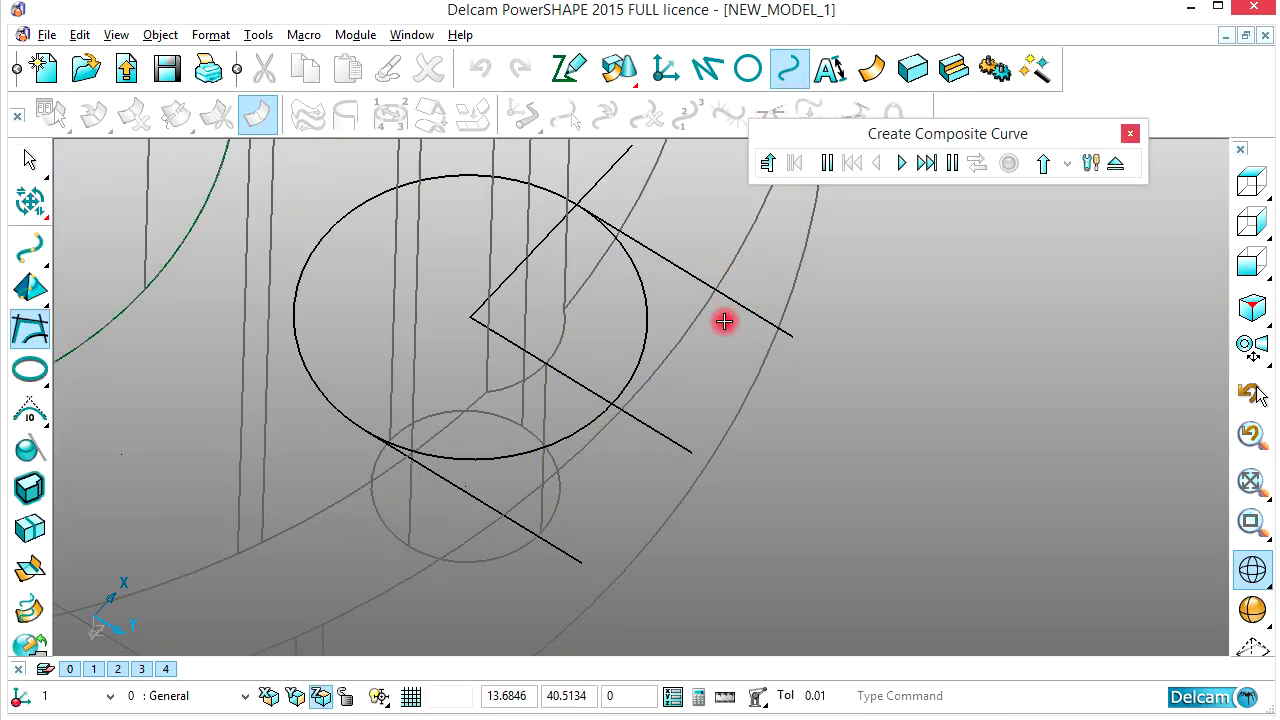
pyautogui.click(751, 308)
pyautogui.press('Return')
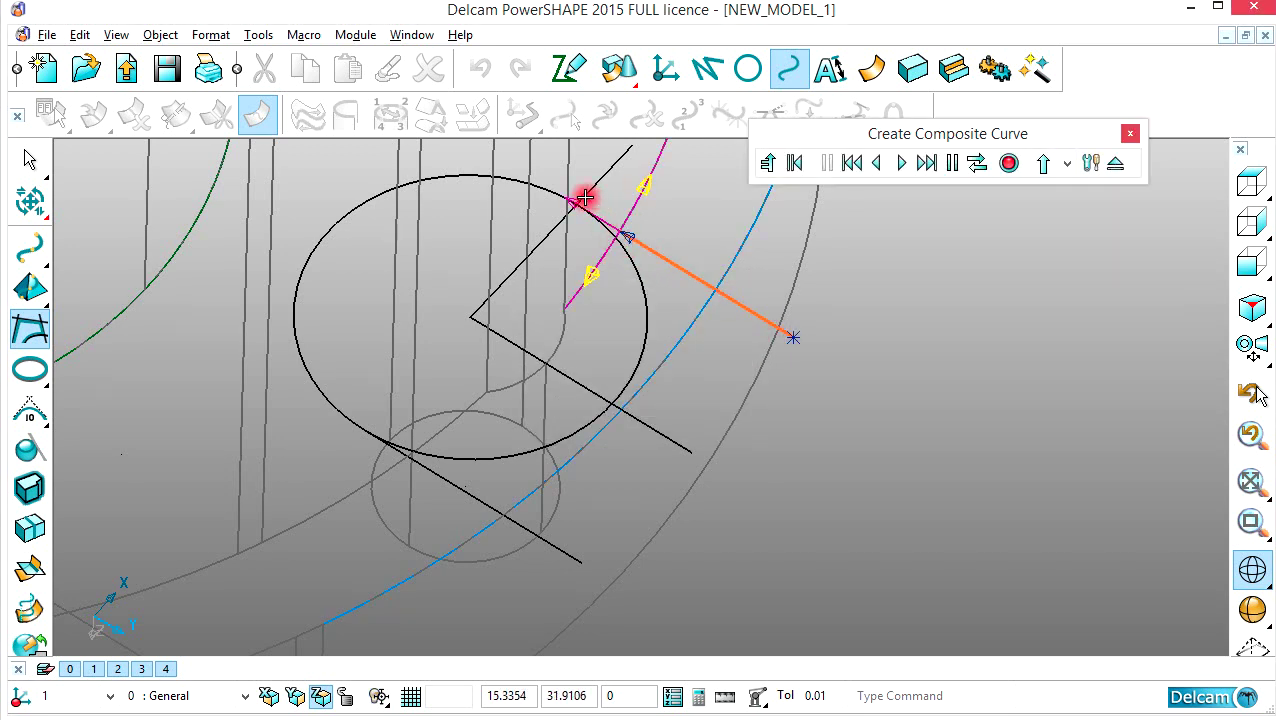
pyautogui.click(396, 222)
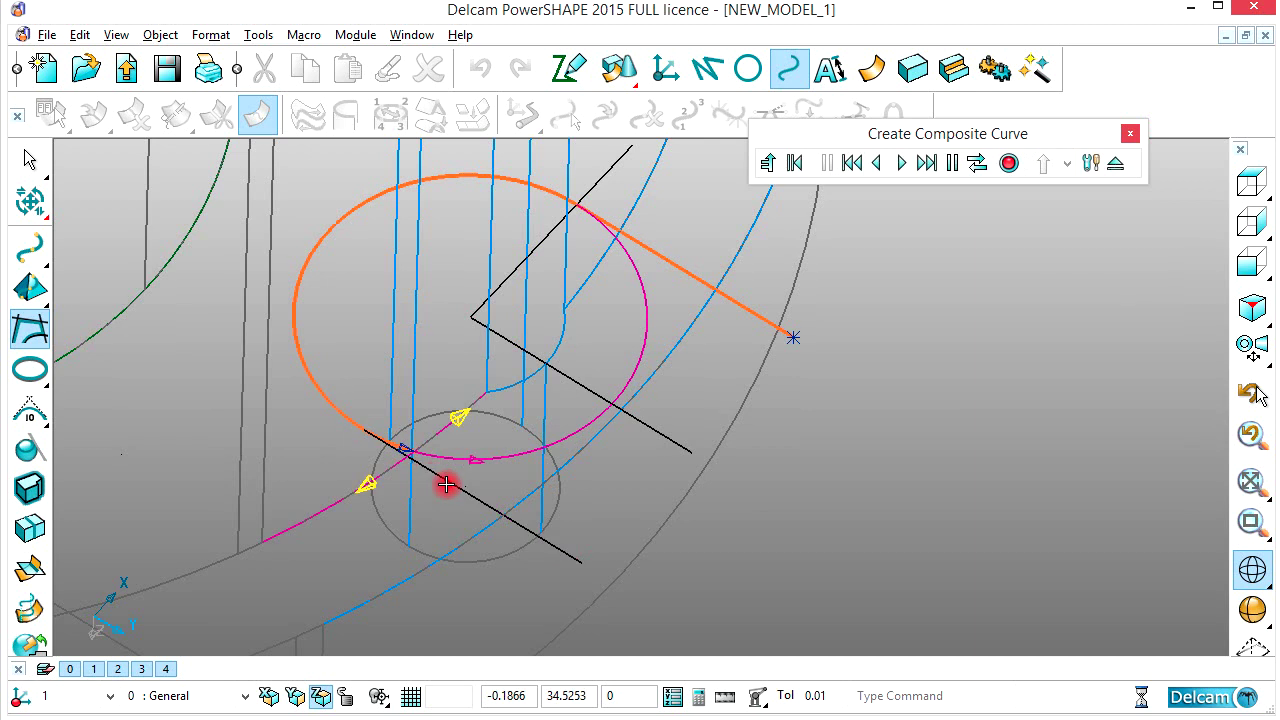
pyautogui.click(849, 164)
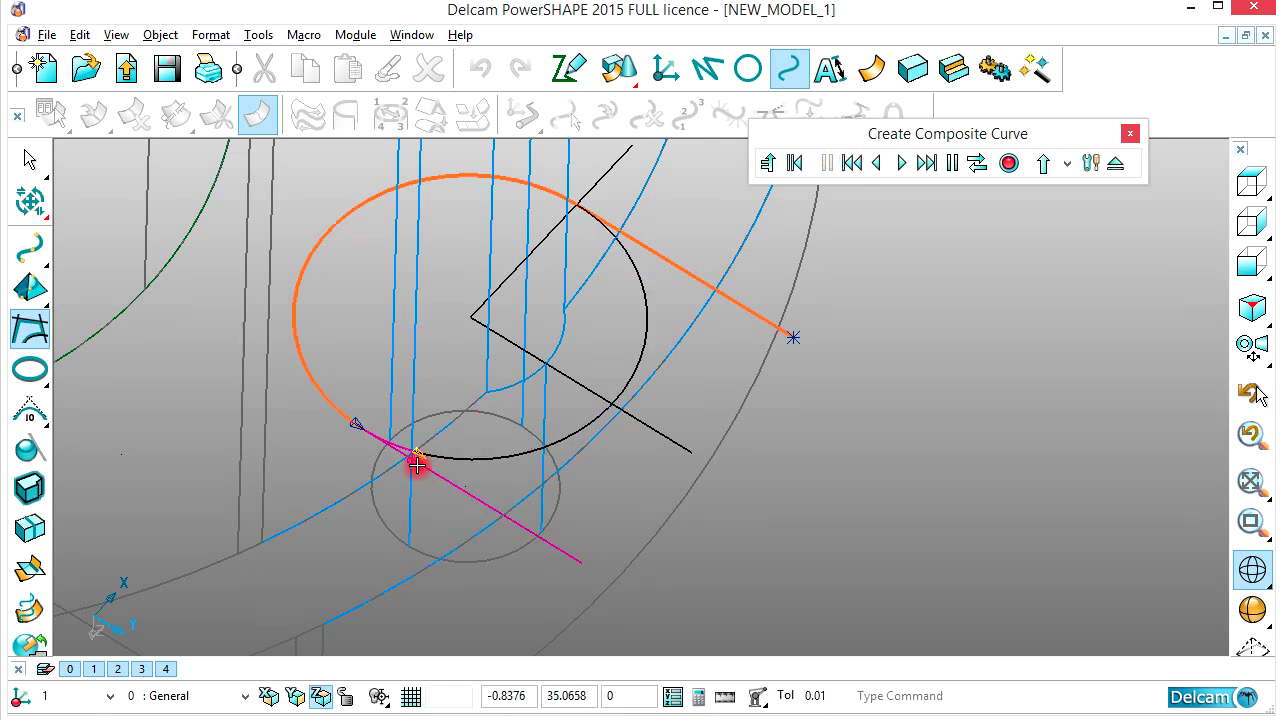
pyautogui.click(876, 163)
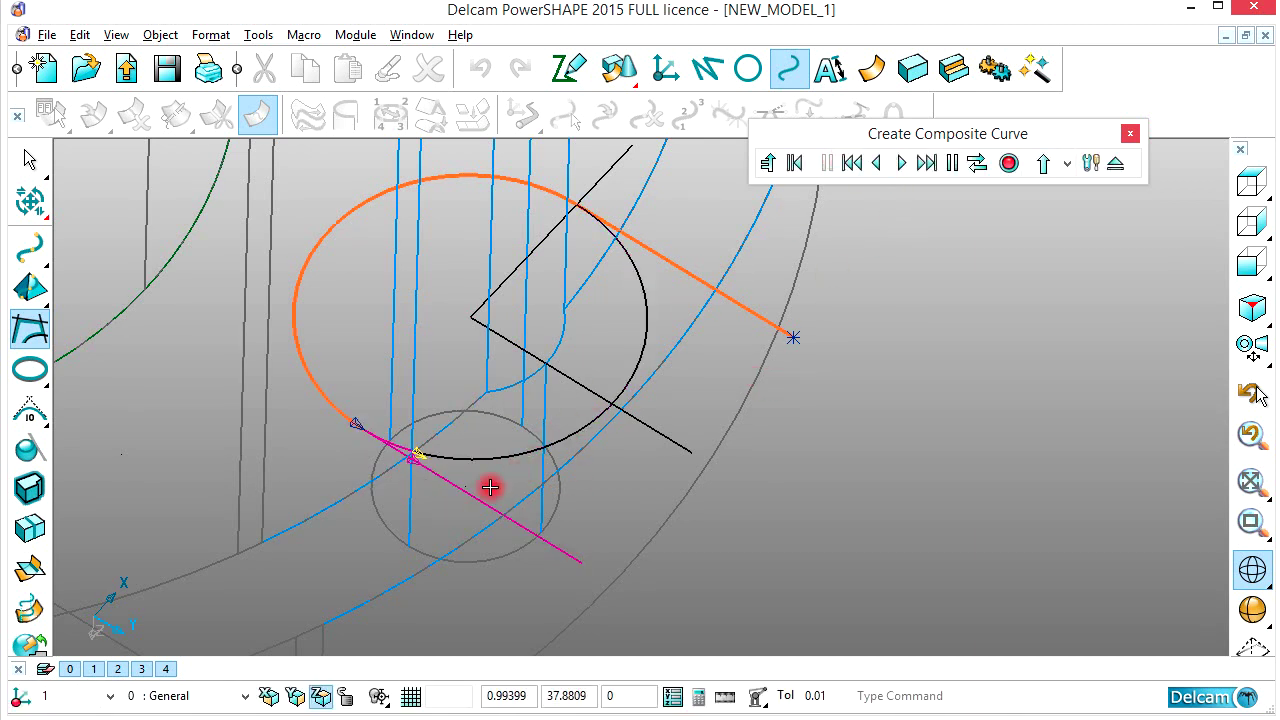
pyautogui.scroll(1, 478, 503)
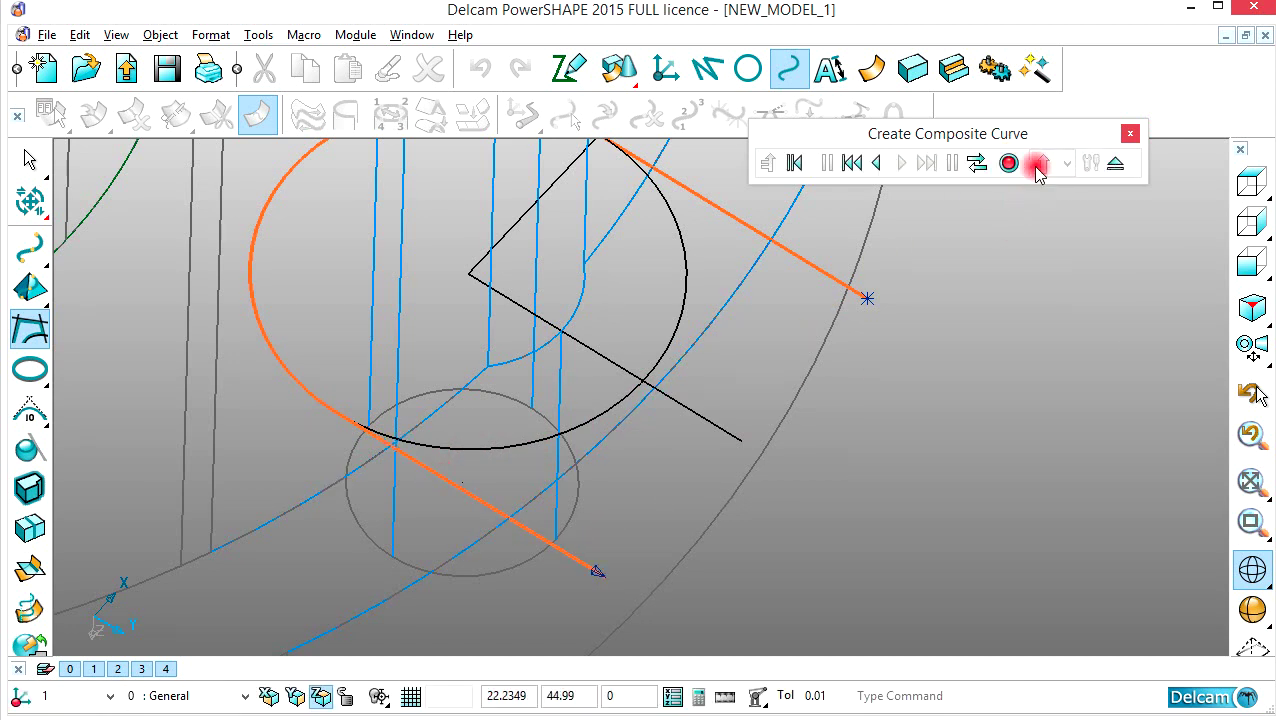
pyautogui.click(1008, 163)
pyautogui.click(1116, 163)
pyautogui.scroll(-3, 834, 300)
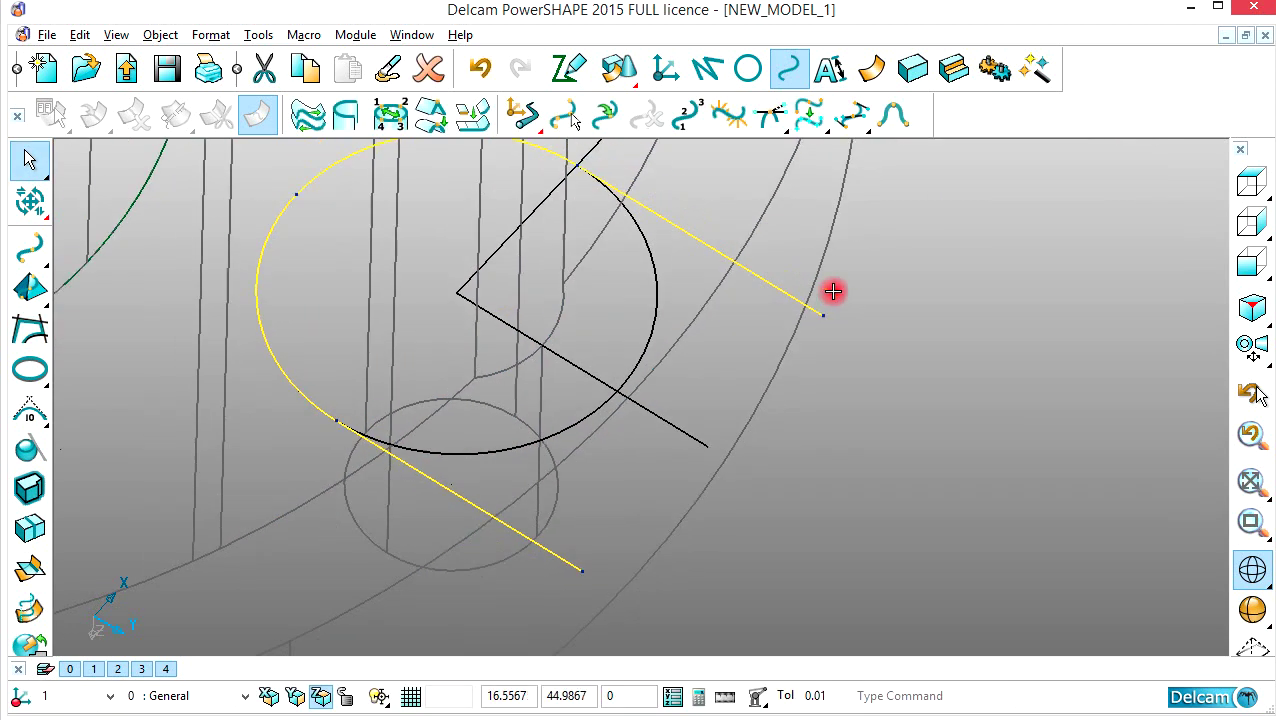
# - Try to extrude the open U-shaped profile into a solid in the shaded view
pyautogui.click(1252, 609)
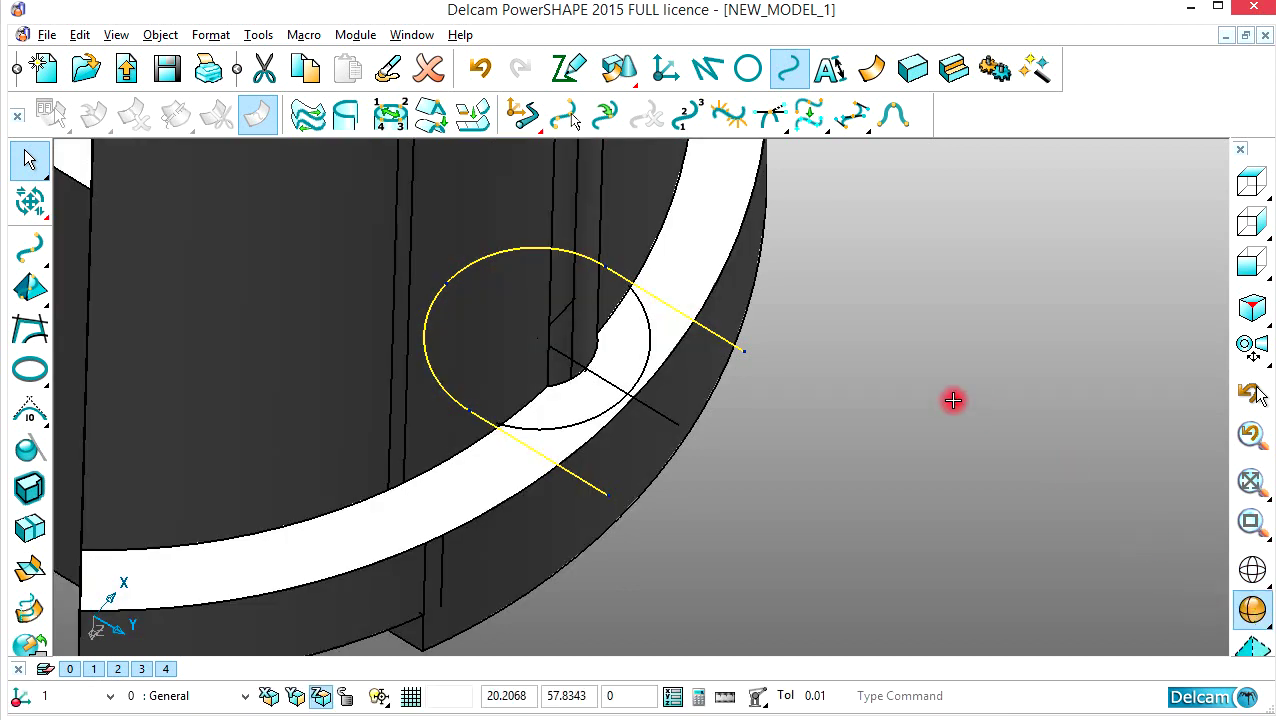
pyautogui.scroll(-2, 711, 371)
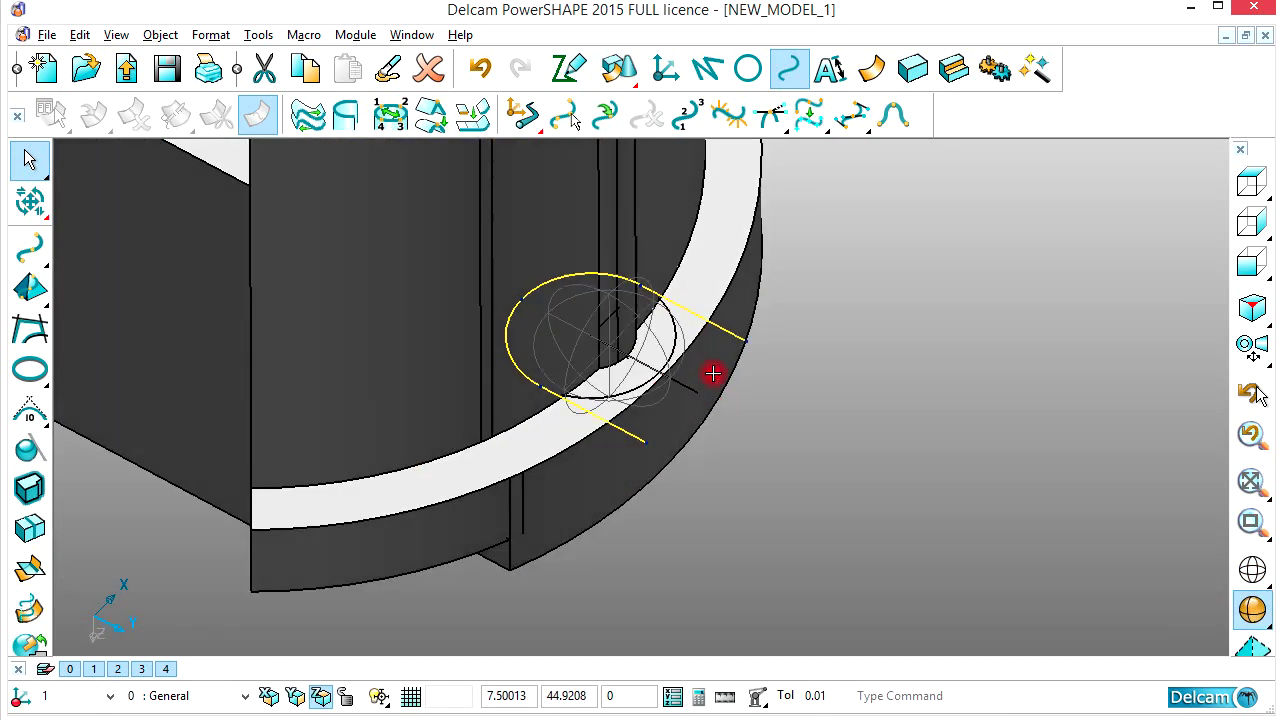
pyautogui.click(908, 72)
pyautogui.click(30, 328)
pyautogui.moveTo(528, 318); pyautogui.dragTo(600, 347, button='middle')
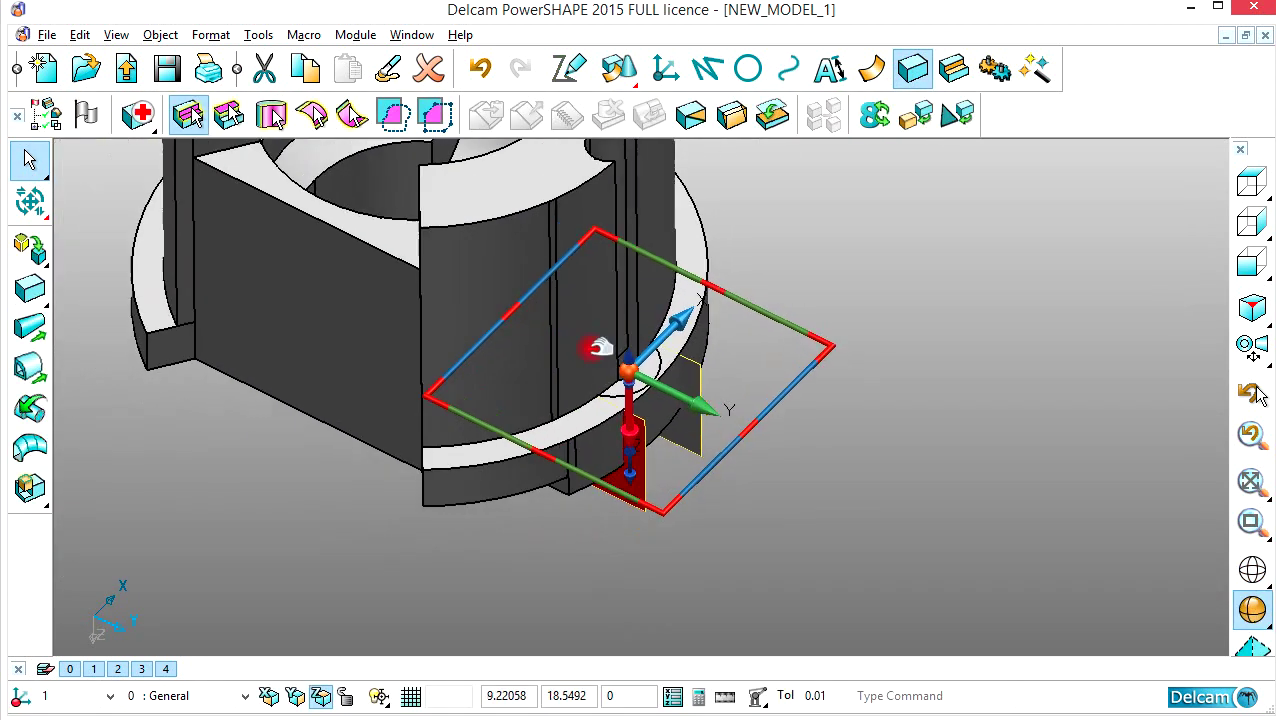
pyautogui.scroll(-1, 648, 360)
pyautogui.moveTo(690, 320); pyautogui.dragTo(682, 350, button='middle')
pyautogui.hotkey('ctrl', 'z')
pyautogui.scroll(5, 694, 429)
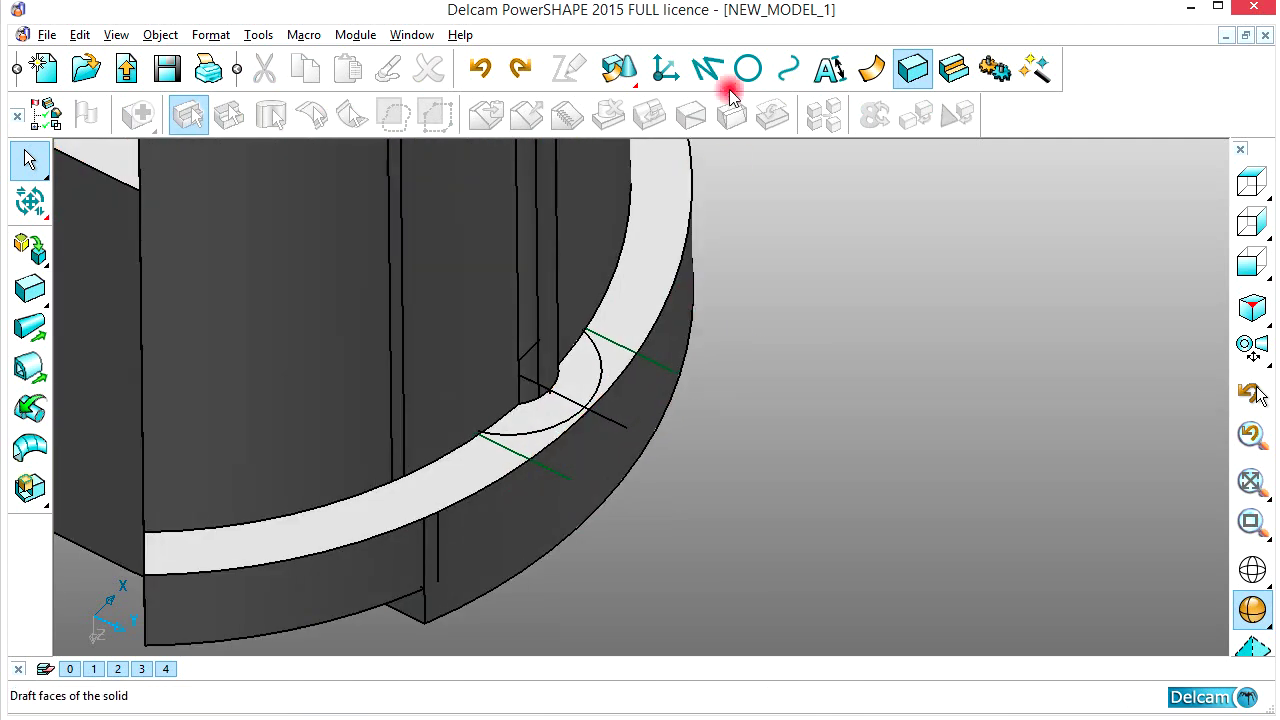
# - Draw a straight line joining the two open ends of the U-shaped profile
pyautogui.click(706, 69)
pyautogui.scroll(3, 666, 406)
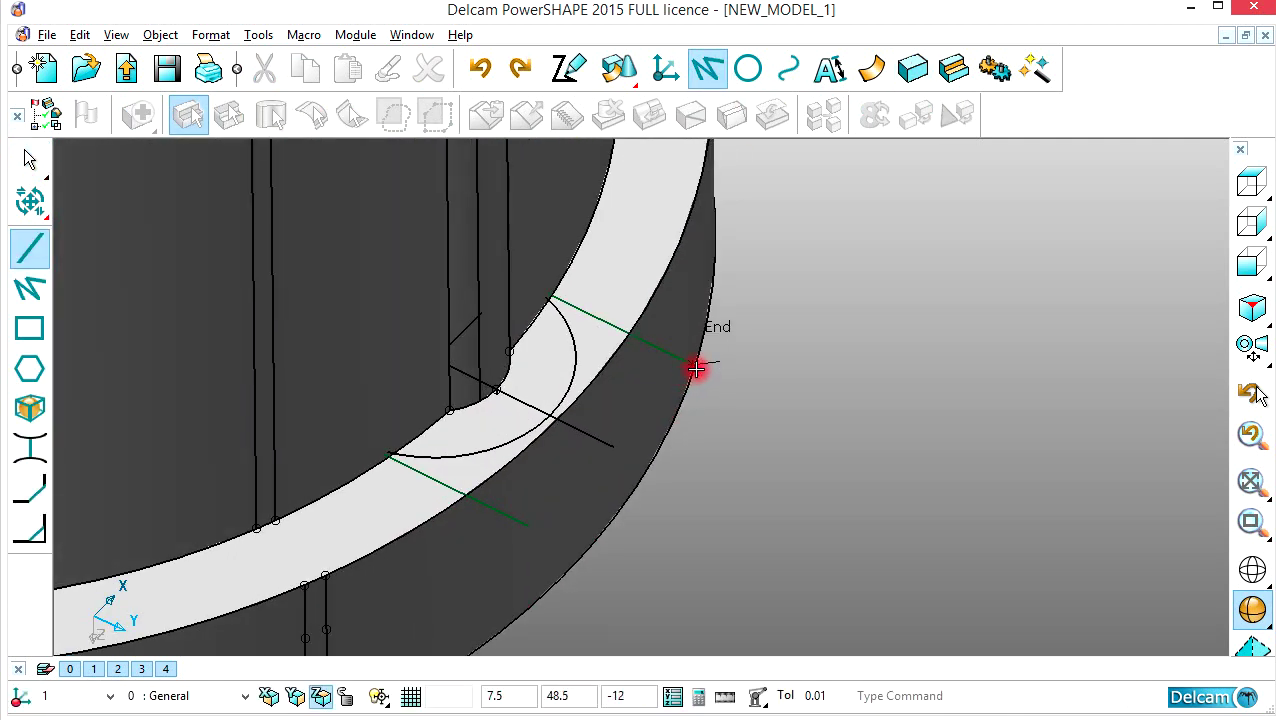
pyautogui.click(531, 526)
pyautogui.click(1256, 582)
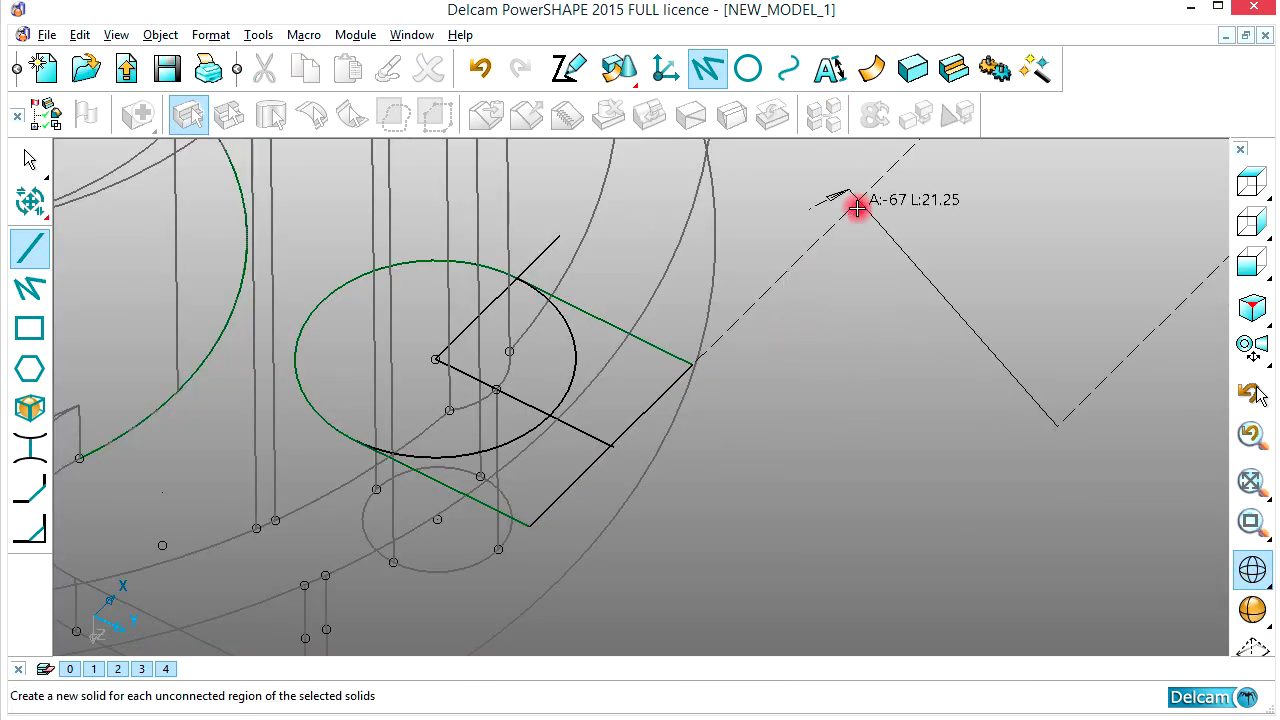
pyautogui.rightClick(871, 206)
pyautogui.press('Escape')
# - Create a closed composite curve from the U-shaped profile and its closing line
pyautogui.click(770, 70)
pyautogui.click(641, 332)
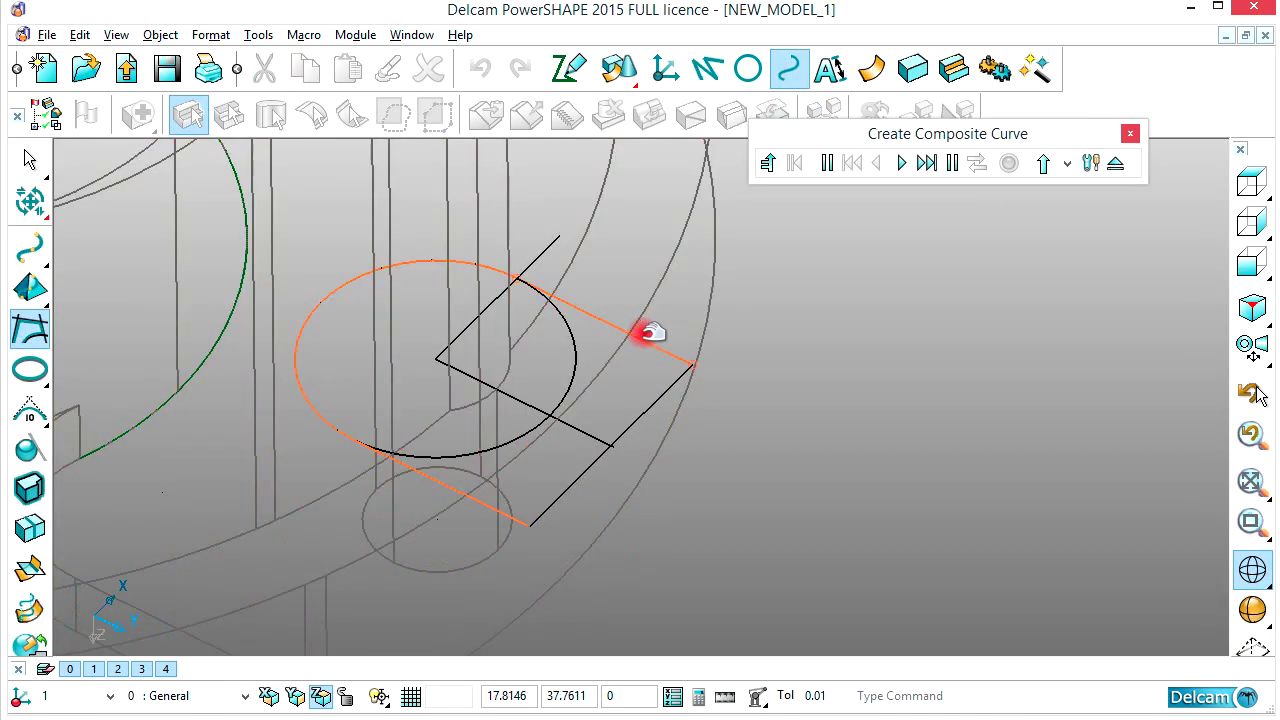
pyautogui.click(952, 165)
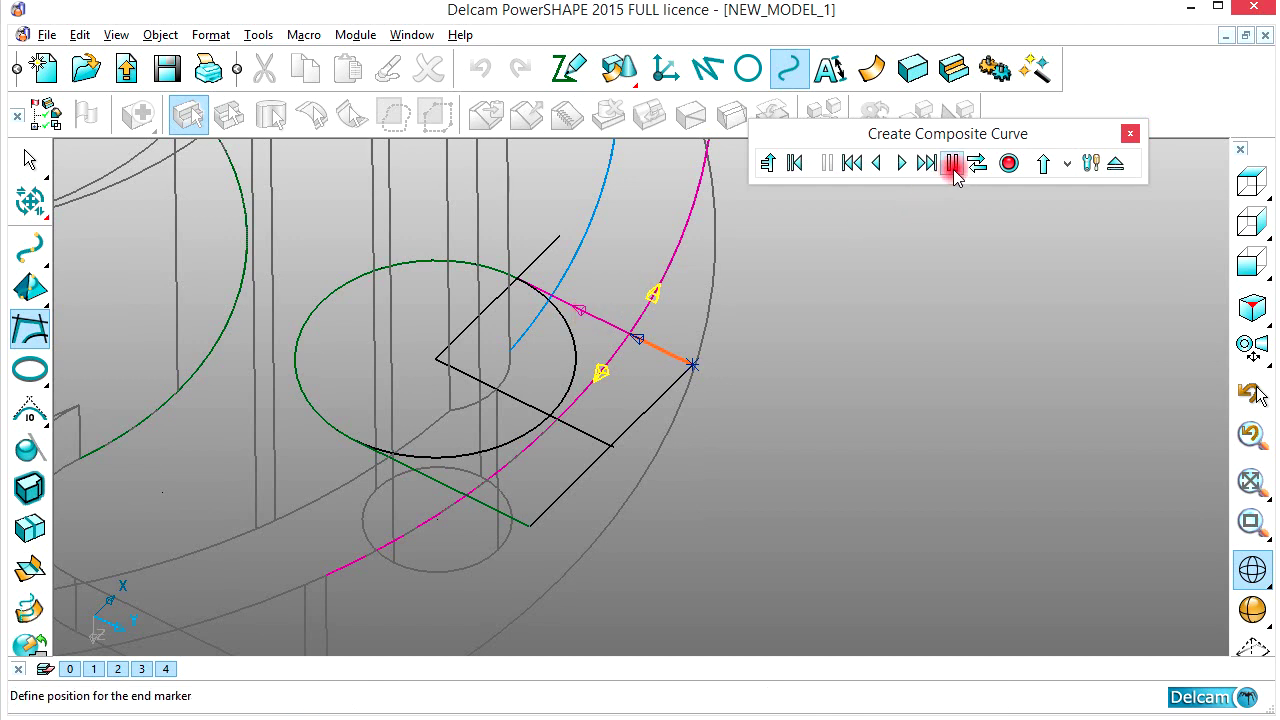
pyautogui.click(927, 163)
pyautogui.click(1008, 163)
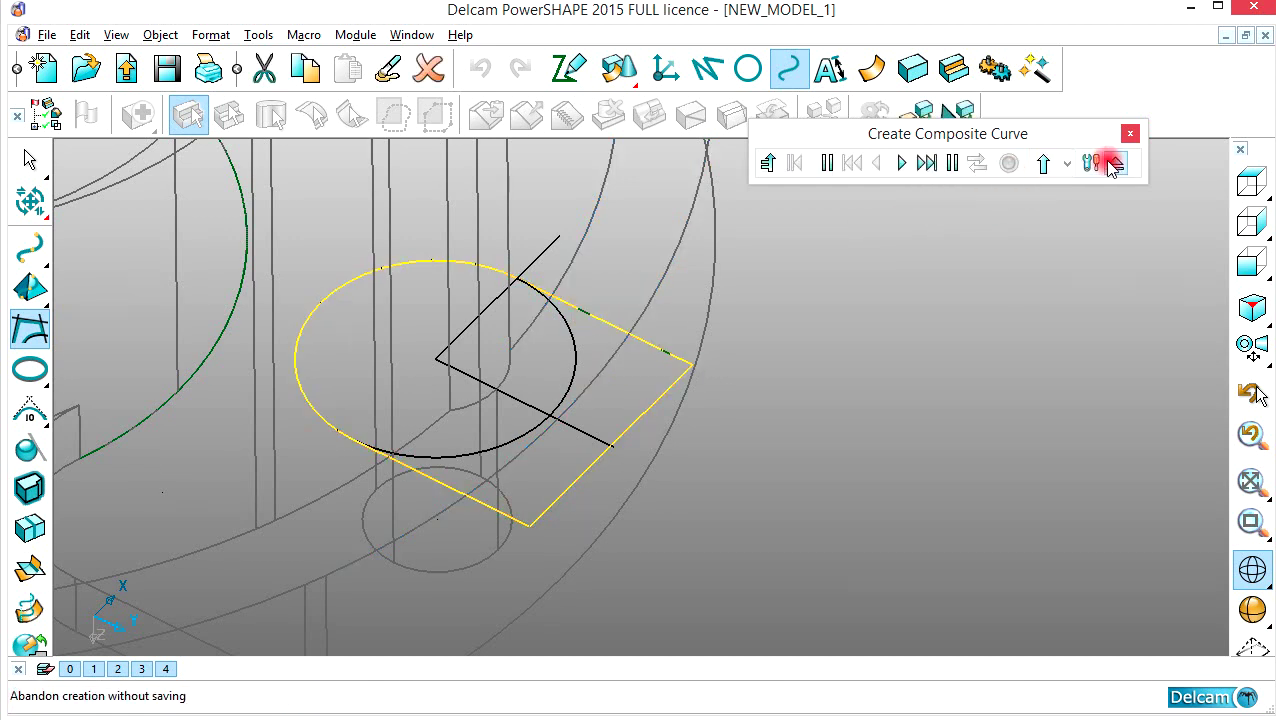
pyautogui.click(1115, 163)
pyautogui.scroll(-3, 991, 323)
# - Shade the model and extrude the closed profile upward into a solid reaching above the top of the cylindrical body
pyautogui.click(1246, 608)
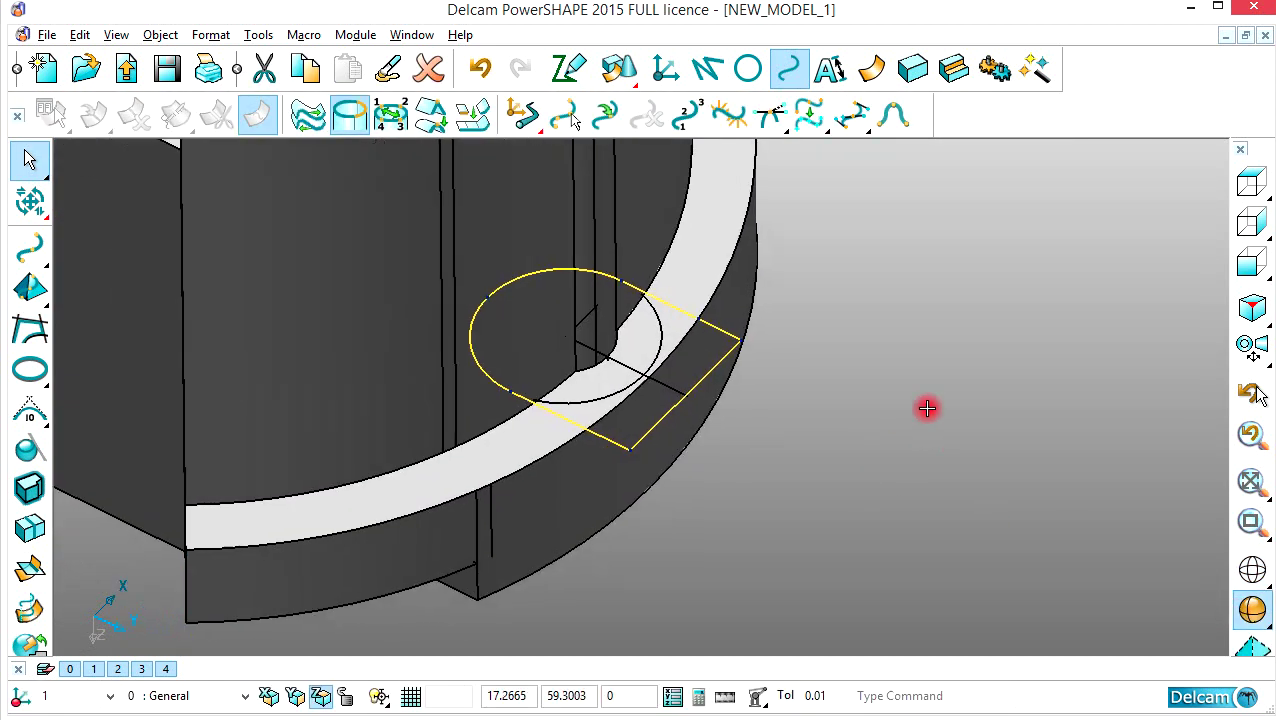
pyautogui.click(913, 68)
pyautogui.click(30, 328)
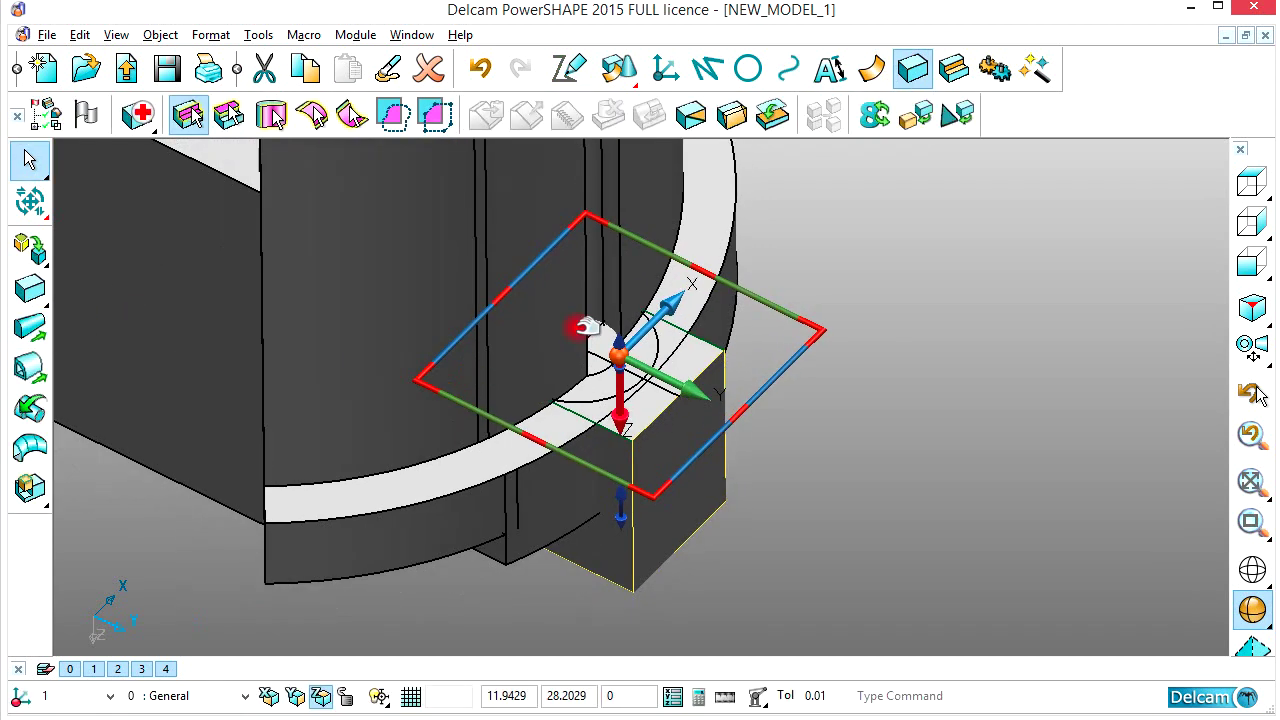
pyautogui.moveTo(650, 468); pyautogui.dragTo(633, 262)
# - Mirror a copy of the extruded clearance solid across the ZX plane to the opposite flange hole
pyautogui.click(30, 201)
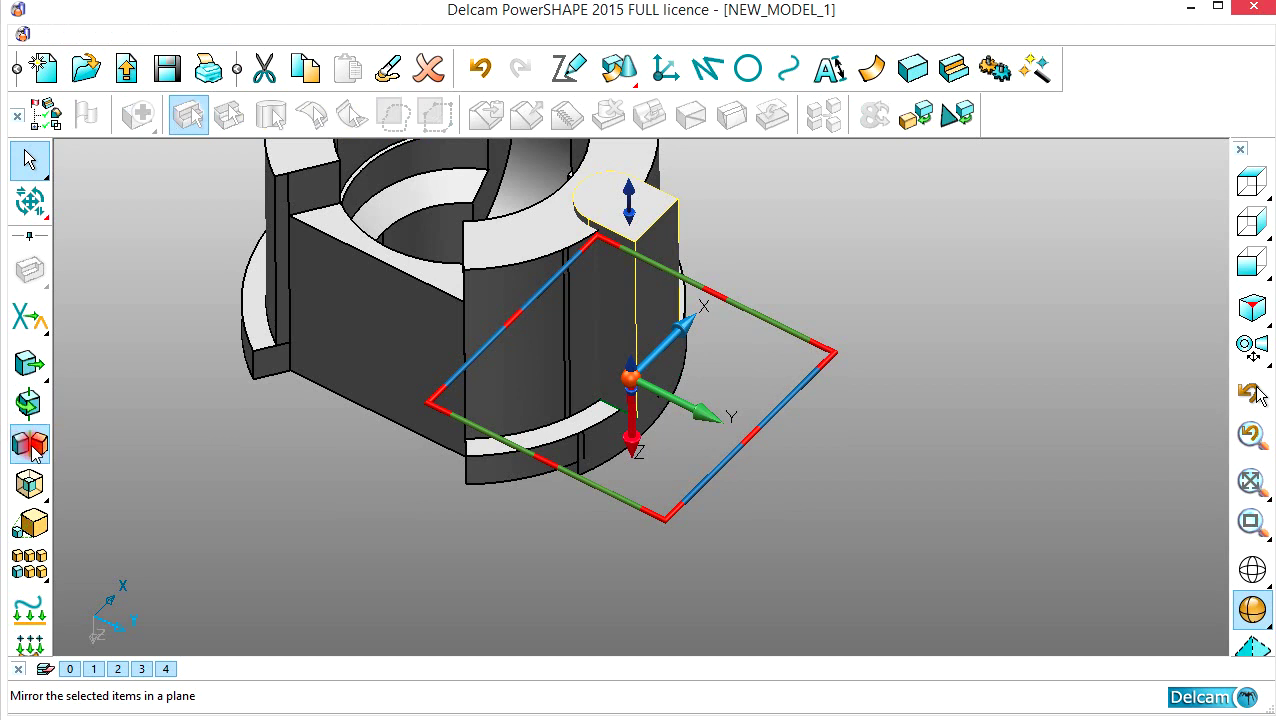
pyautogui.click(30, 443)
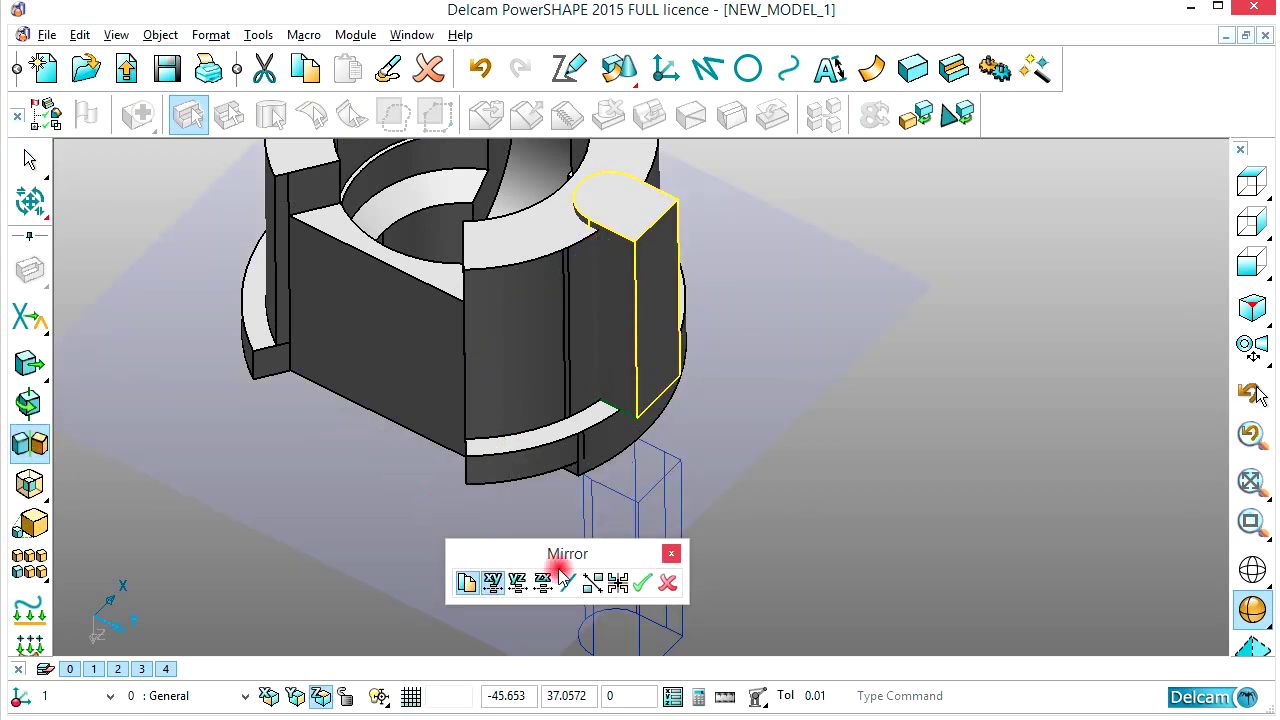
pyautogui.click(544, 582)
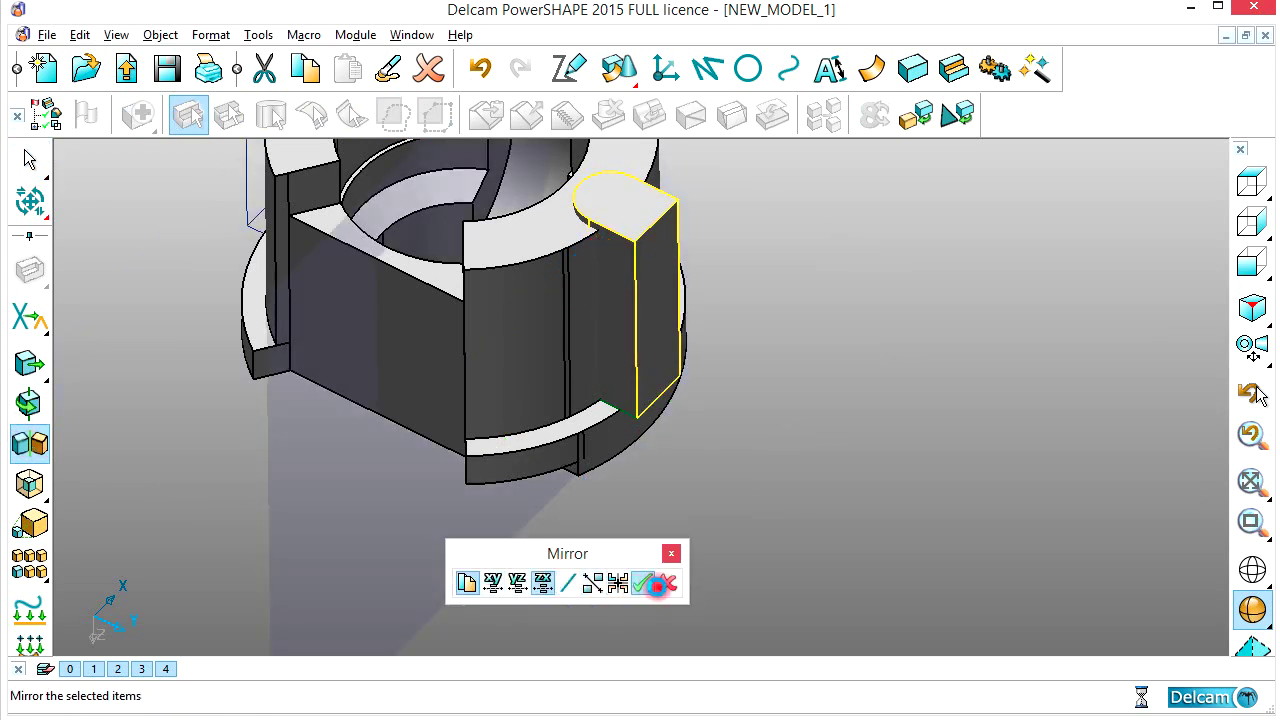
pyautogui.click(657, 586)
pyautogui.click(667, 586)
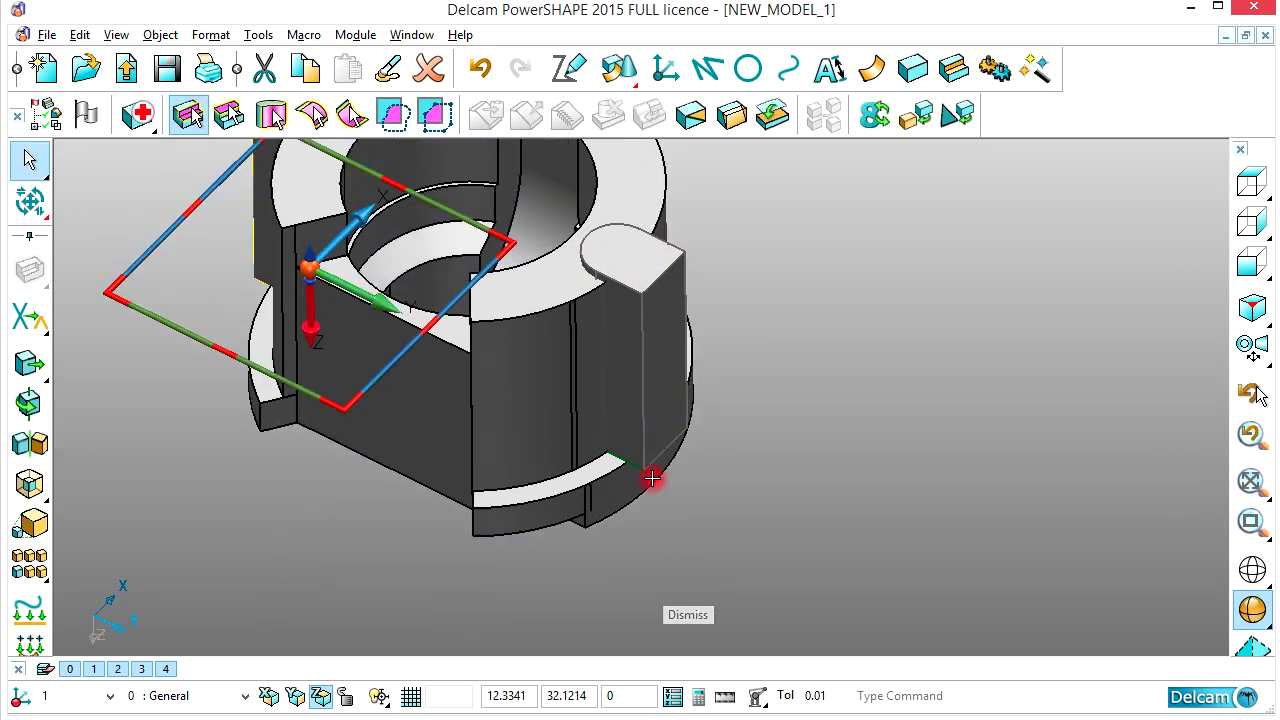
# - Subtract both extruded clearance solids from the main body
pyautogui.click(953, 70)
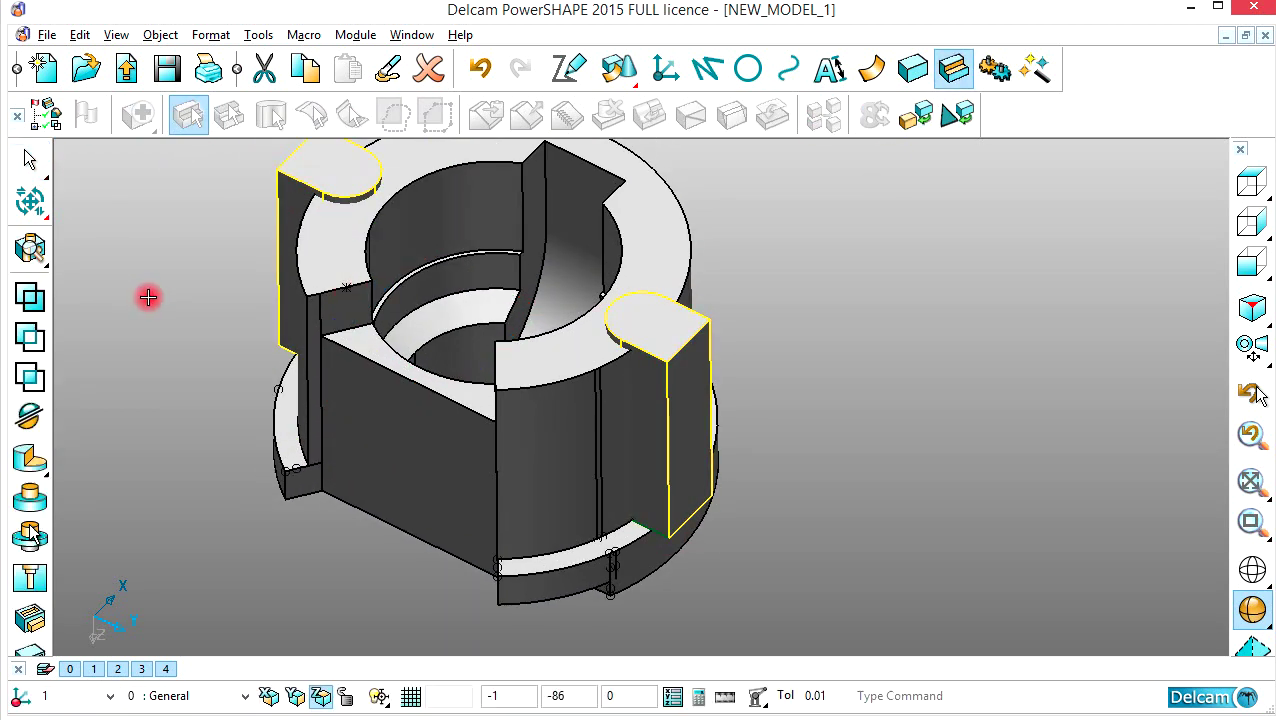
pyautogui.click(36, 336)
pyautogui.moveTo(481, 316); pyautogui.dragTo(515, 289, button='middle')
pyautogui.click(837, 379)
# - Delete the leftover construction geometry around the hole: the closed profile, both centre lines and the clearance circle
pyautogui.moveTo(640, 410); pyautogui.dragTo(560, 447, button='middle')
pyautogui.scroll(5, 788, 451)
pyautogui.keyDown('shift'); pyautogui.moveTo(662, 505); pyautogui.dragTo(640, 507, button='middle'); pyautogui.keyUp('shift')
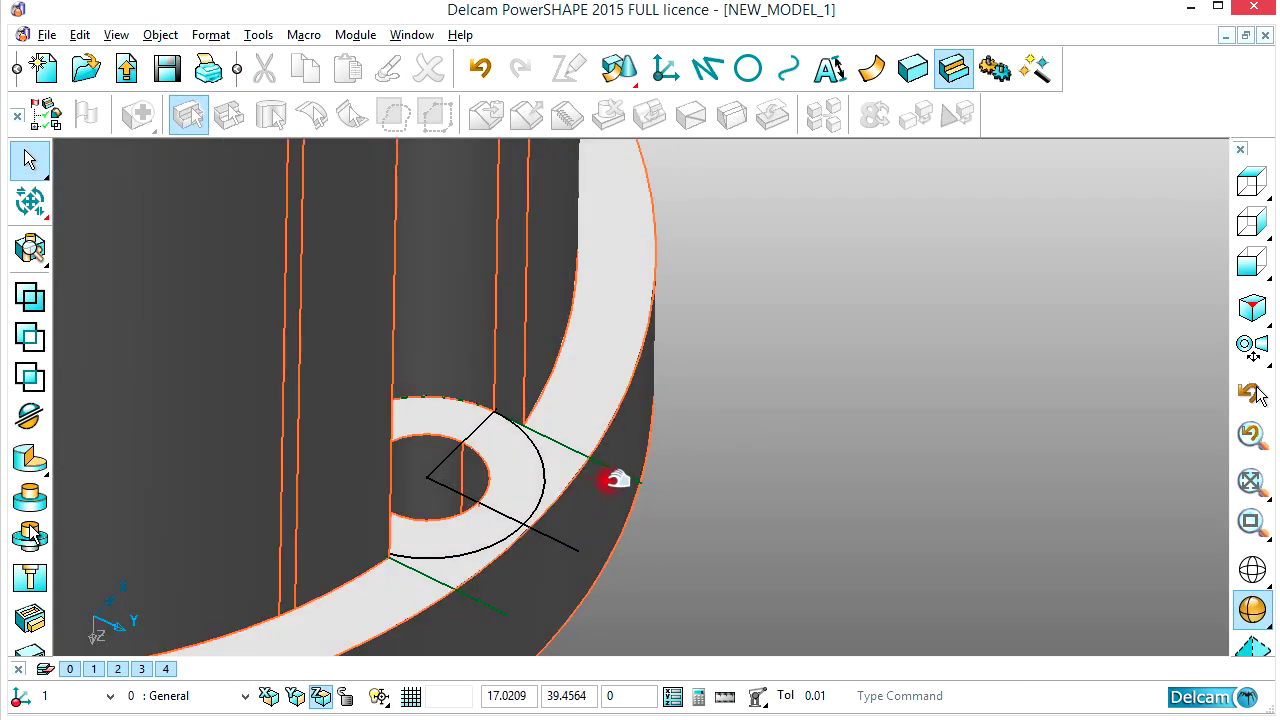
pyautogui.click(620, 472)
pyautogui.press('Delete')
pyautogui.click(565, 545)
pyautogui.press('Delete')
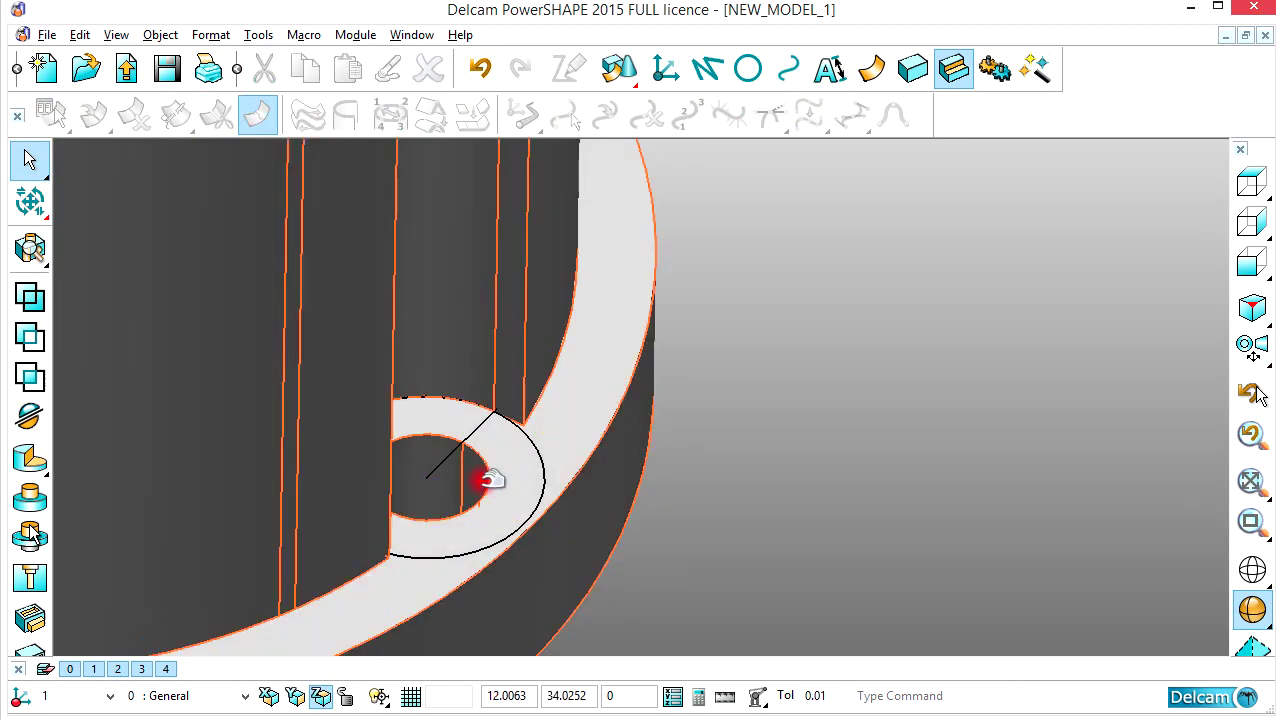
pyautogui.click(457, 450)
pyautogui.press('Delete')
pyautogui.click(535, 447)
pyautogui.press('Delete')
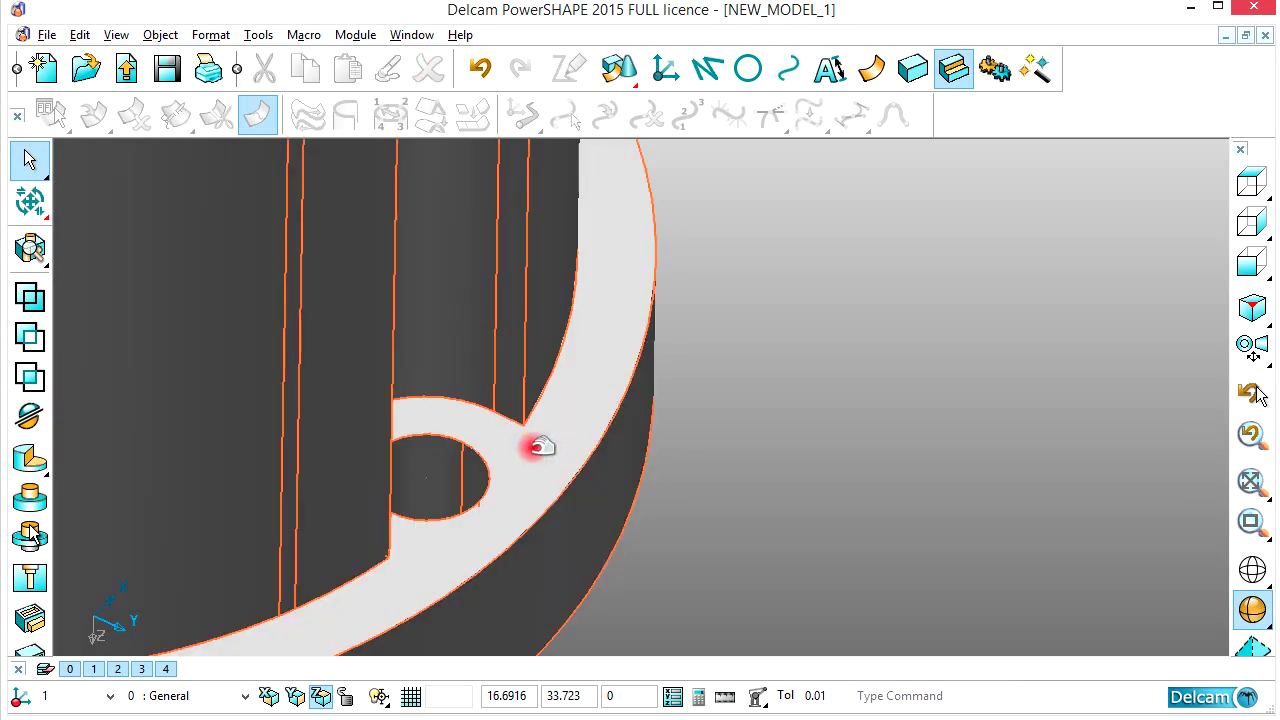
# - Chamfer the edge of the first flange hole on its clearance side with a distance of 2
pyautogui.scroll(-3, 620, 423)
pyautogui.keyDown('shift'); pyautogui.moveTo(564, 420); pyautogui.dragTo(790, 362, button='middle'); pyautogui.keyUp('shift')
pyautogui.moveTo(790, 362); pyautogui.dragTo(748, 386, button='middle')
pyautogui.hotkey('alt', 'Tab')
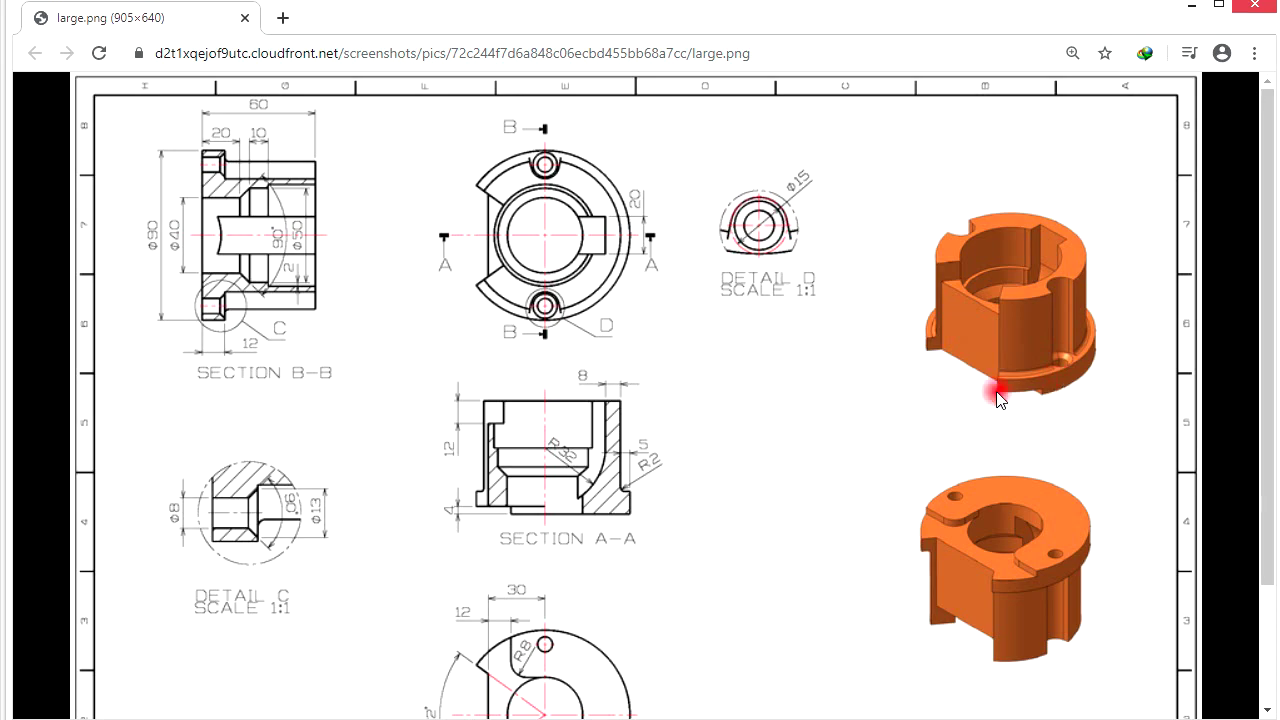
pyautogui.hotkey('alt', 'Tab')
pyautogui.click(95, 429)
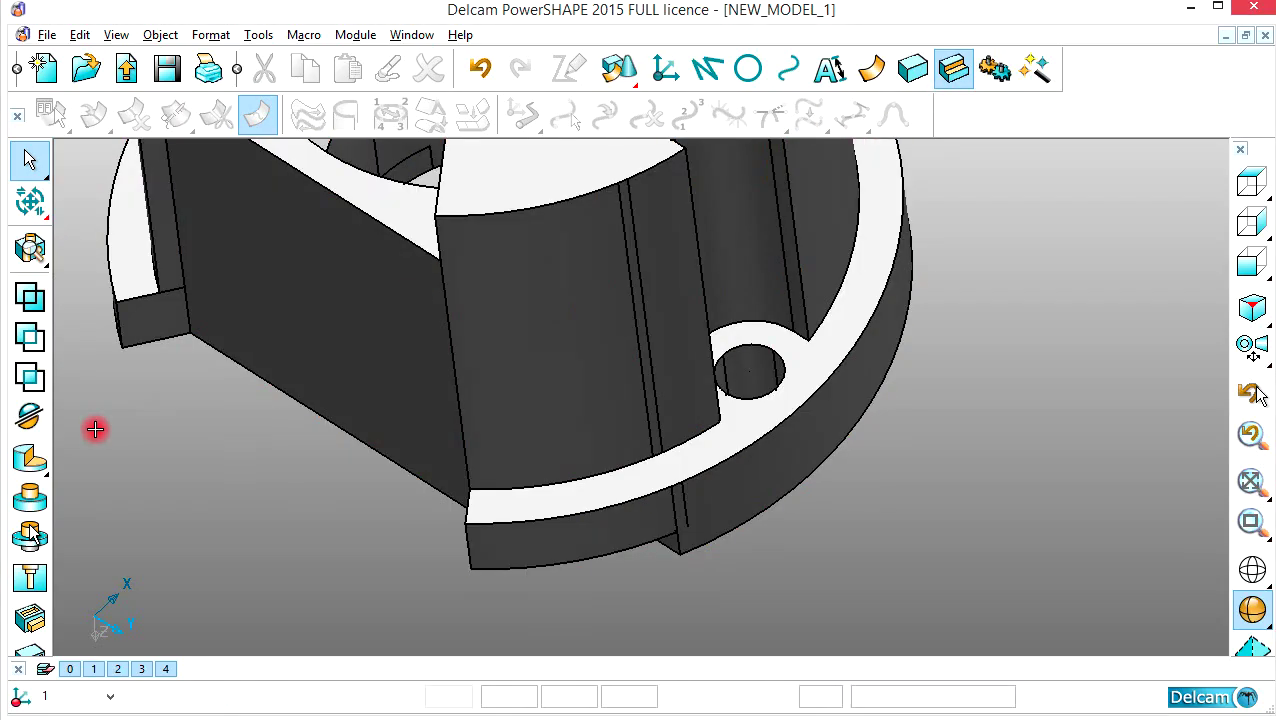
pyautogui.moveTo(10, 271); pyautogui.dragTo(157, 183)
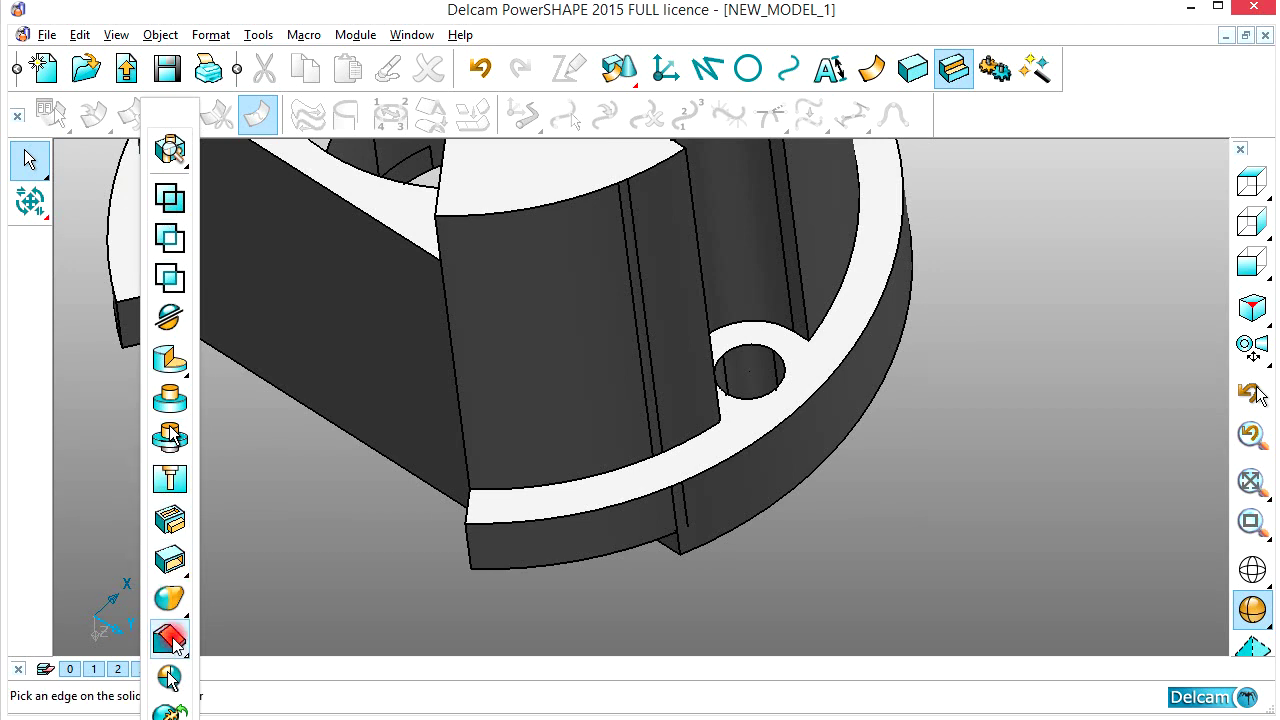
pyautogui.click(597, 507)
pyautogui.scroll(5, 786, 370)
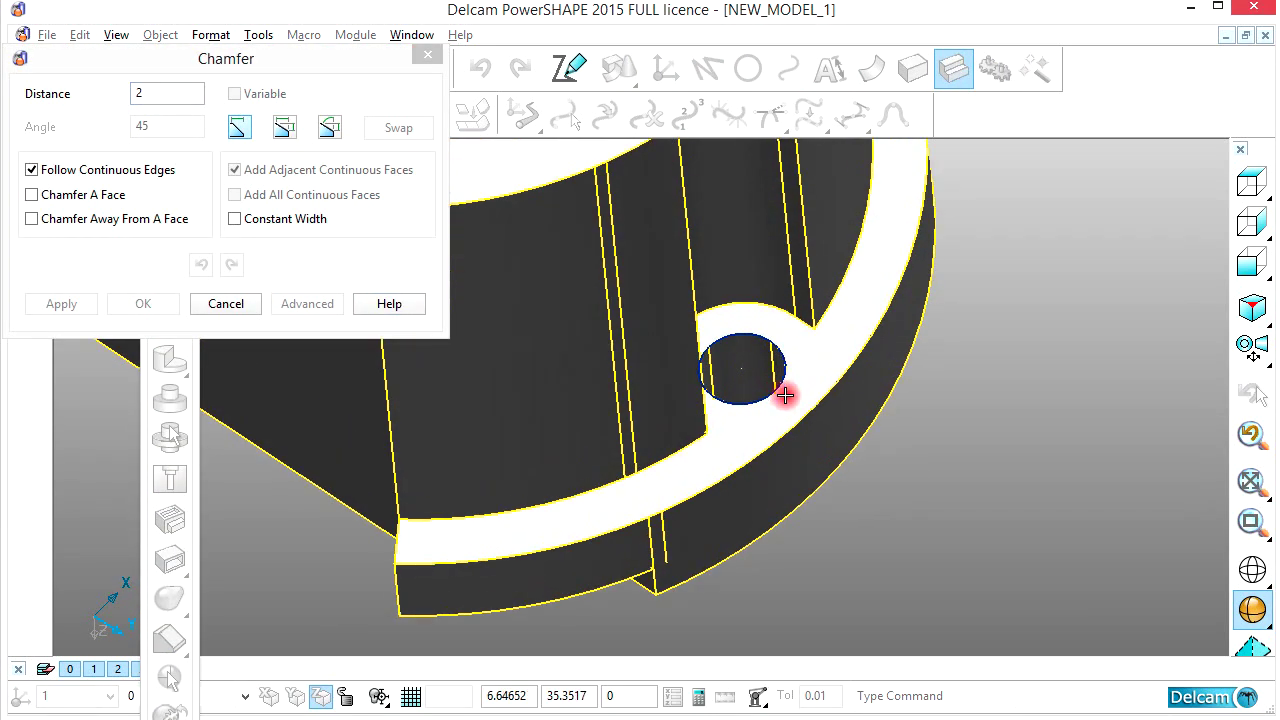
pyautogui.click(785, 374)
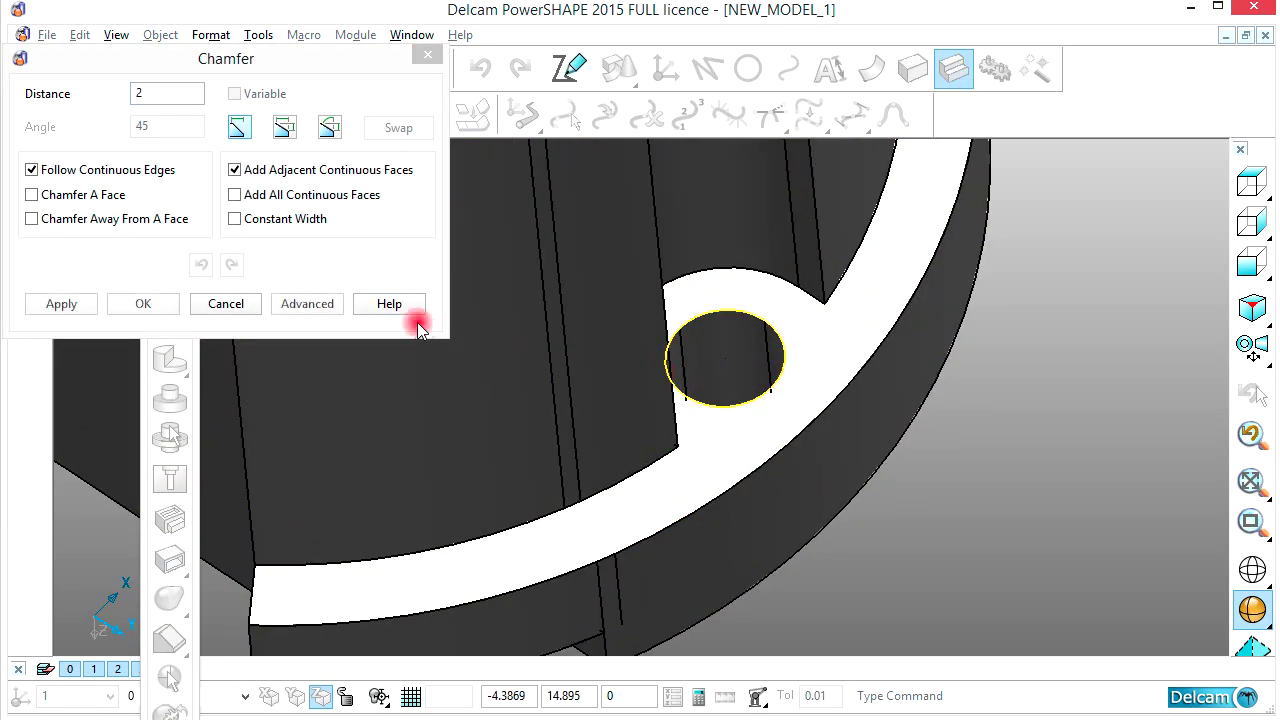
pyautogui.click(90, 305)
# - Chamfer the matching edge of the opposite flange hole with the same distance of 2 and finish the chamfer command
pyautogui.moveTo(709, 363); pyautogui.dragTo(803, 524, button='middle')
pyautogui.scroll(-2, 694, 439)
pyautogui.scroll(-5, 651, 420)
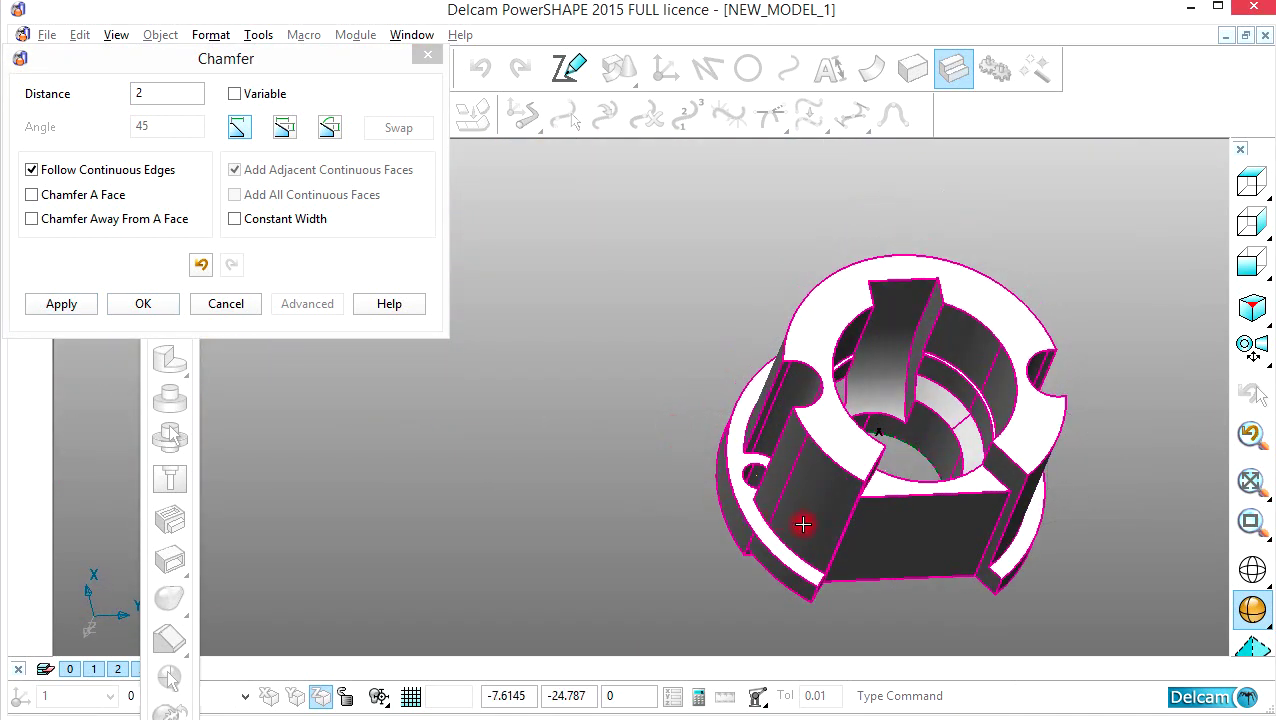
pyautogui.scroll(8, 714, 486)
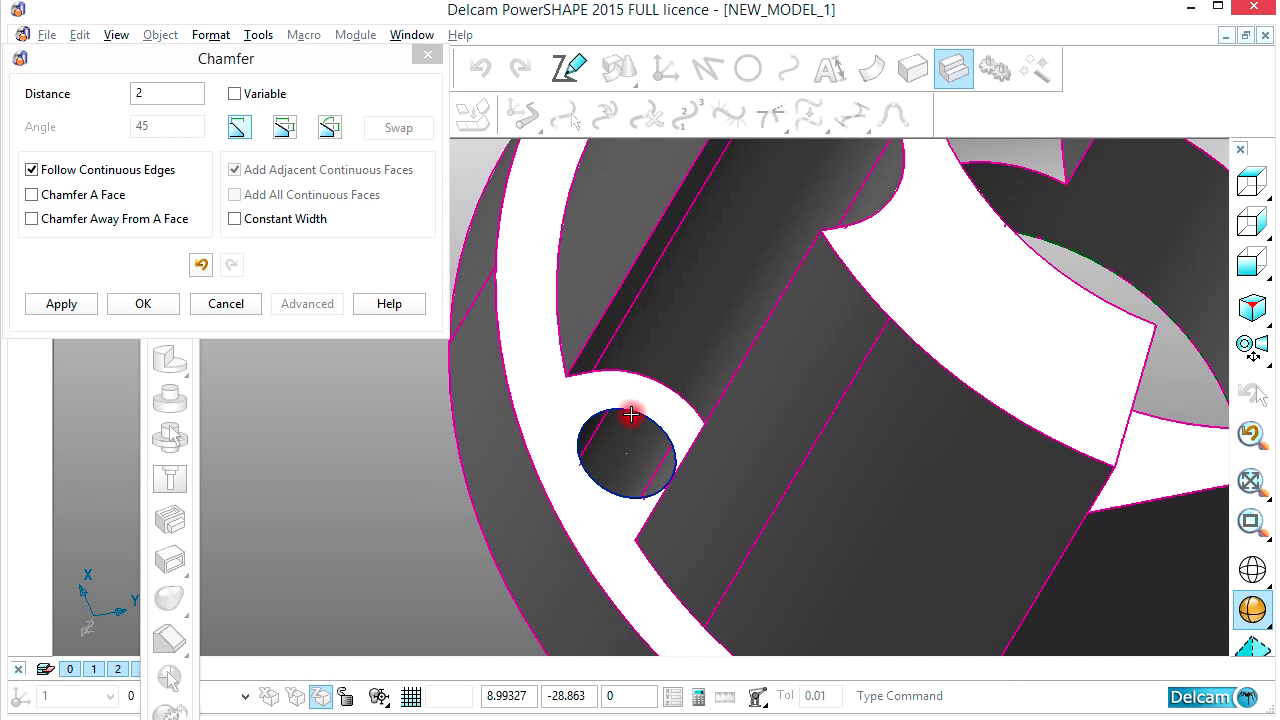
pyautogui.click(631, 414)
pyautogui.click(133, 313)
pyautogui.click(82, 310)
pyautogui.click(116, 304)
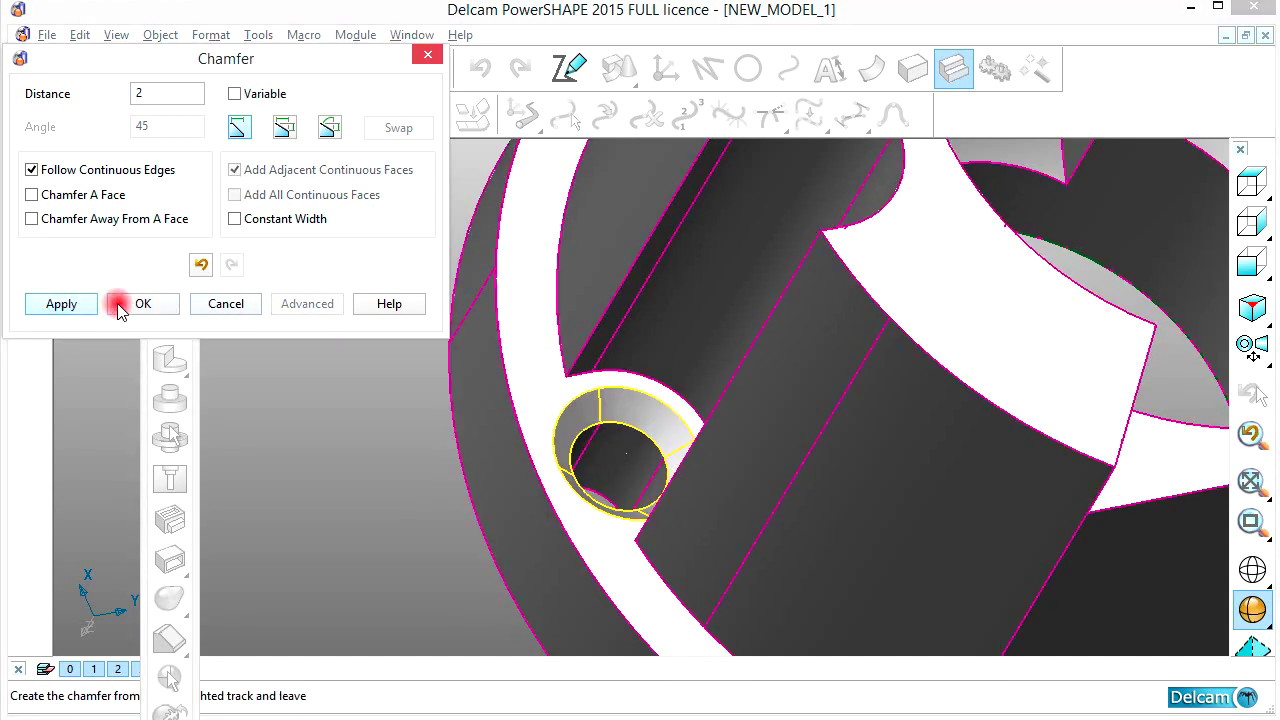
pyautogui.moveTo(169, 120); pyautogui.dragTo(34, 238)
pyautogui.click(217, 284)
# - Show the part in an isometric view and delete the leftover wireframe arc along the upper edge of the central bore
pyautogui.click(1250, 310)
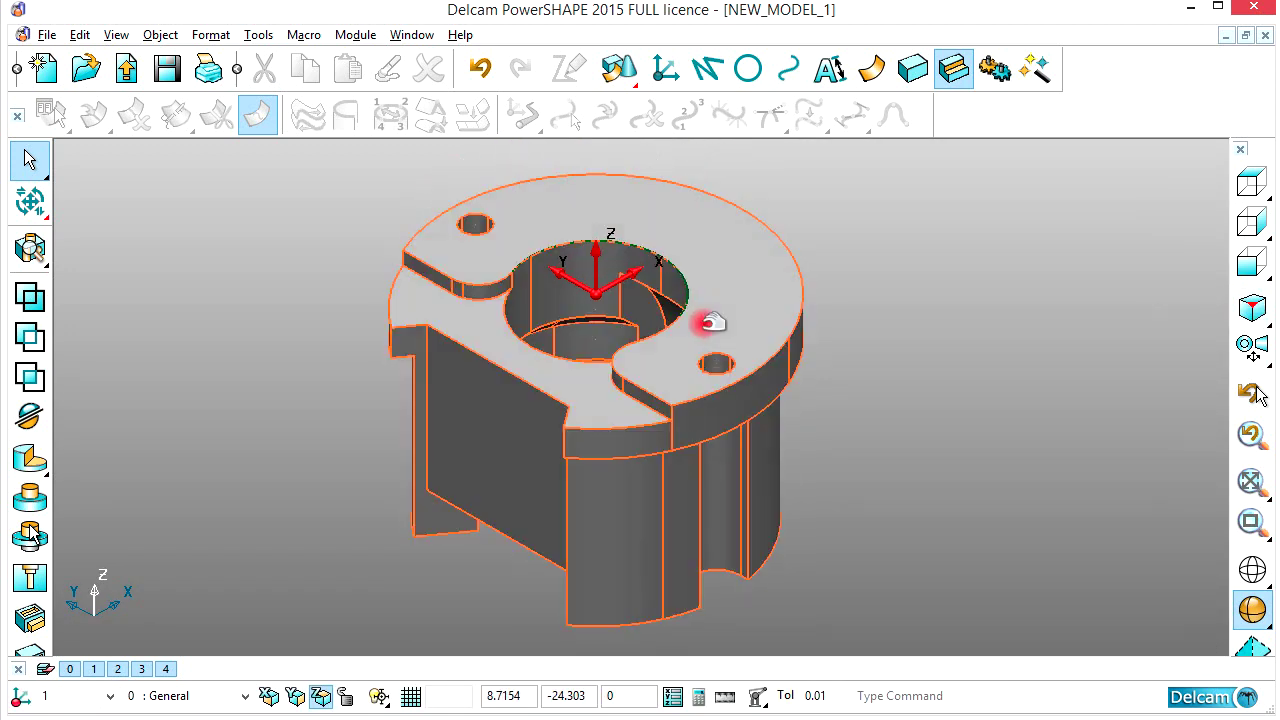
pyautogui.hotkey('alt', 'Tab')
pyautogui.hotkey('alt', 'Tab')
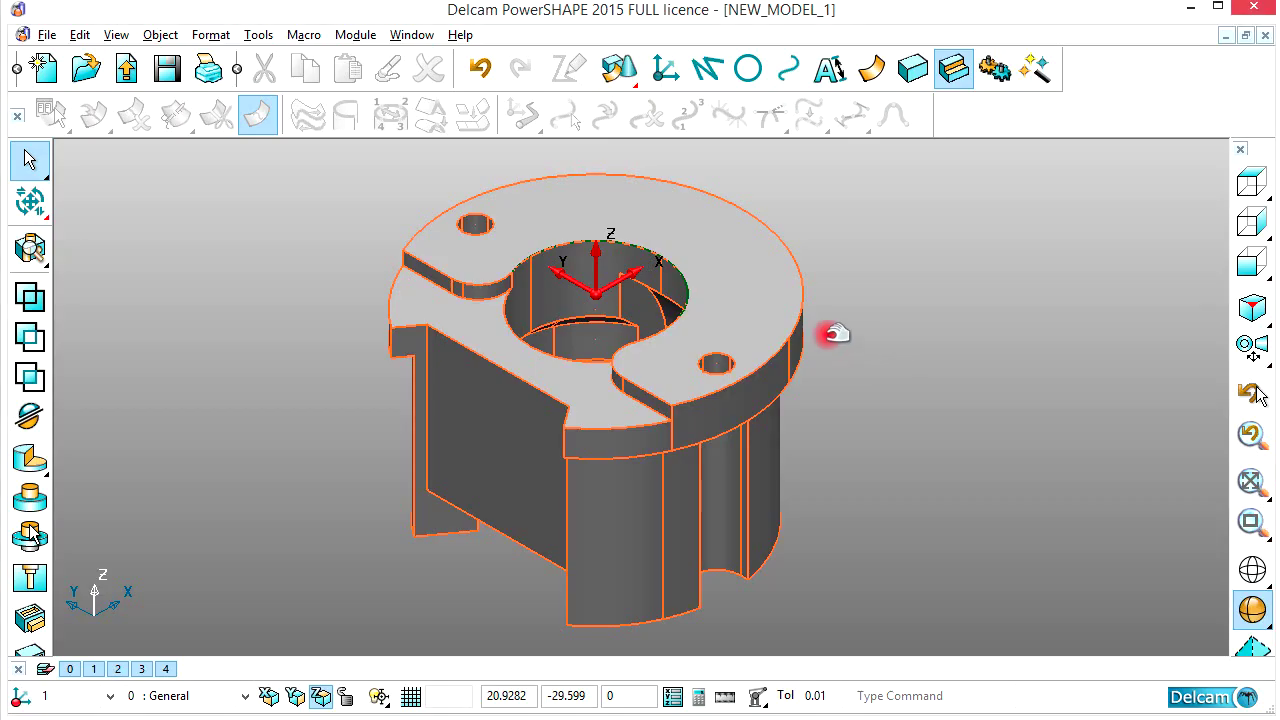
pyautogui.click(748, 287)
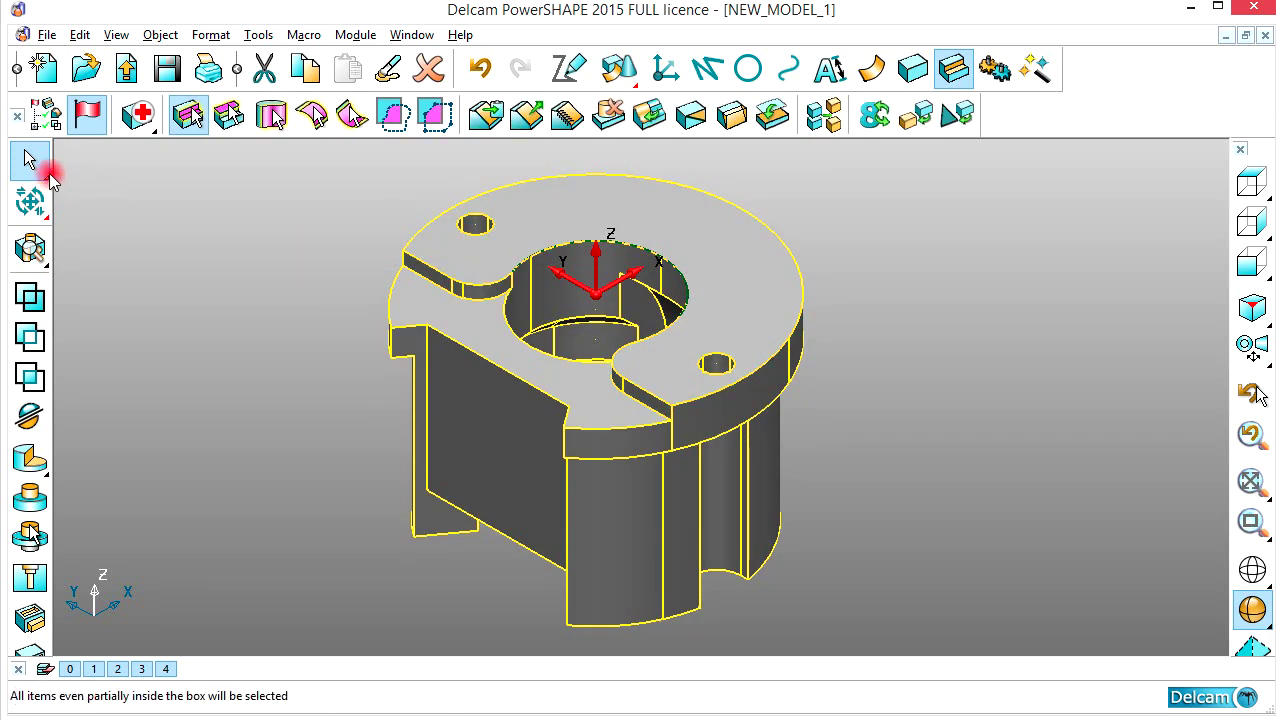
pyautogui.click(49, 175)
pyautogui.click(239, 170)
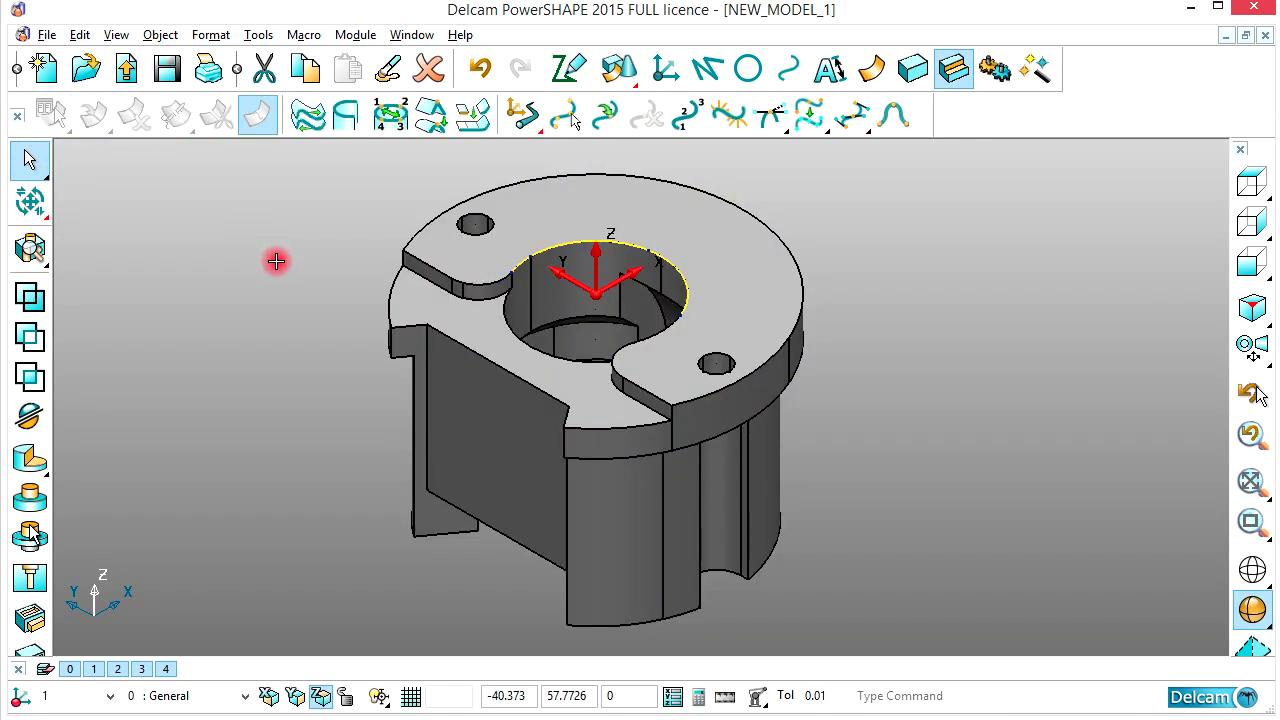
pyautogui.click(591, 262)
# - Colour the finished solid orange
pyautogui.click(755, 263)
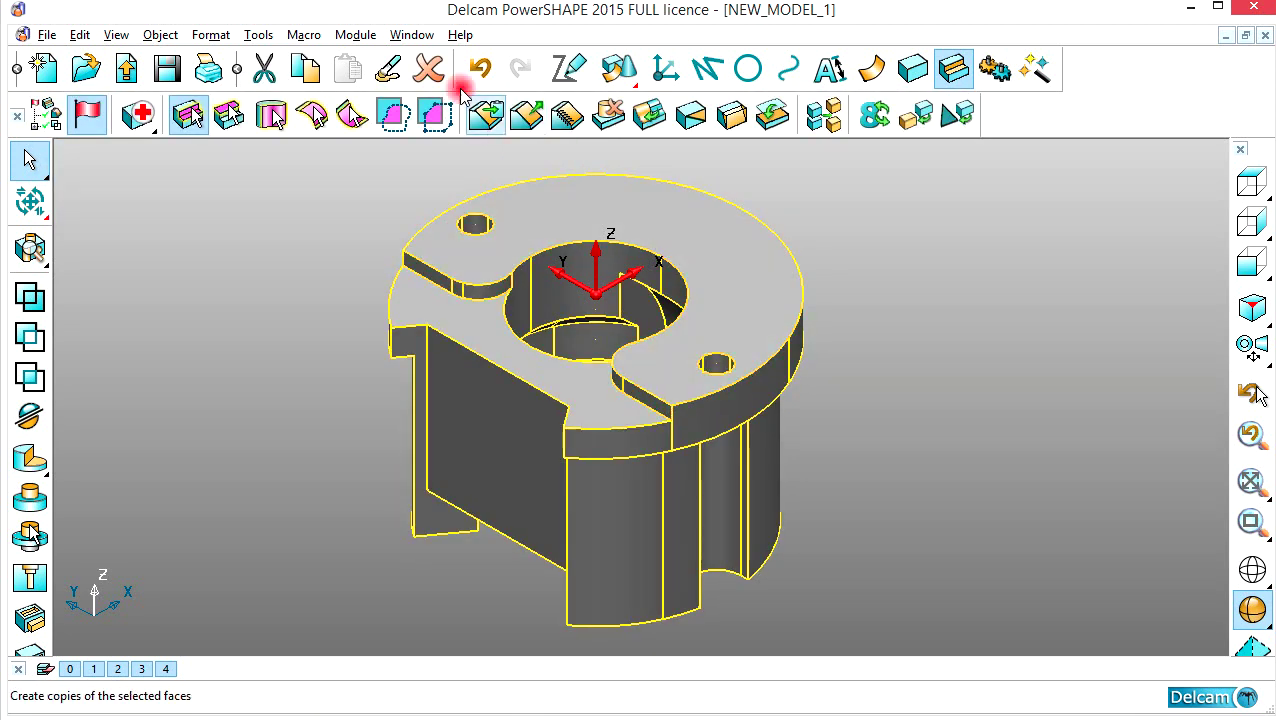
pyautogui.click(569, 70)
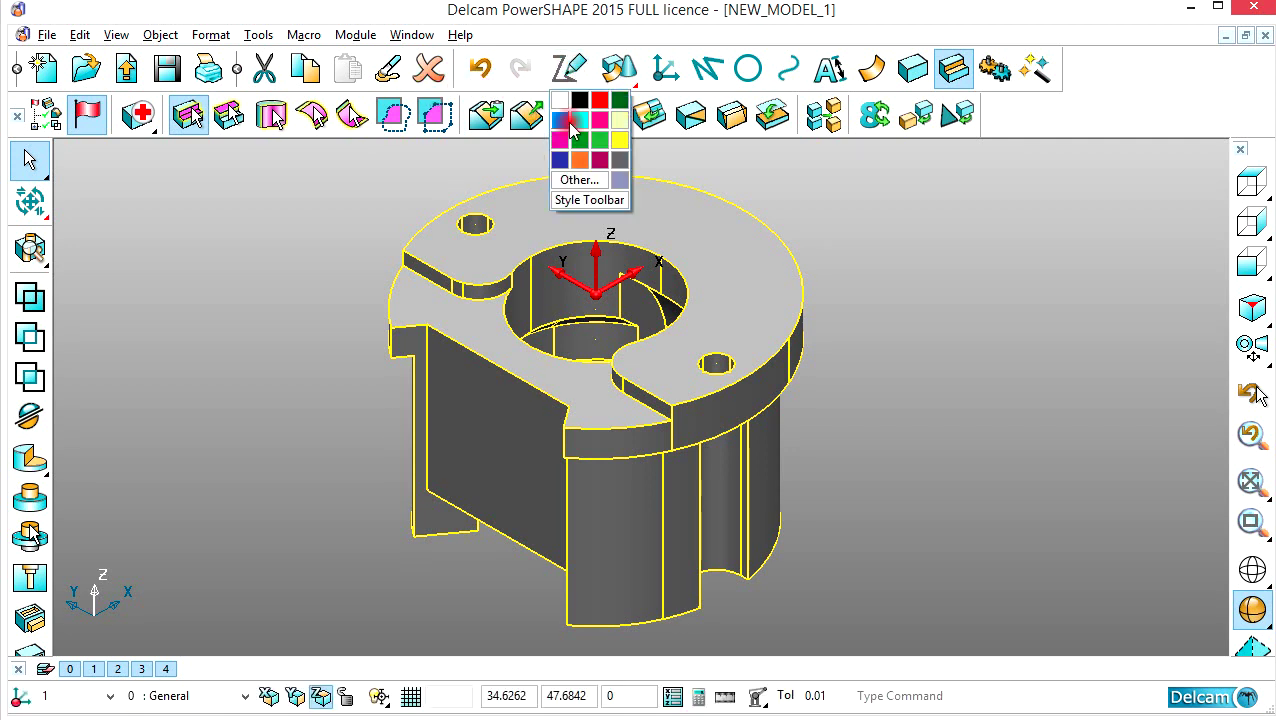
pyautogui.click(580, 160)
pyautogui.scroll(4, 866, 256)
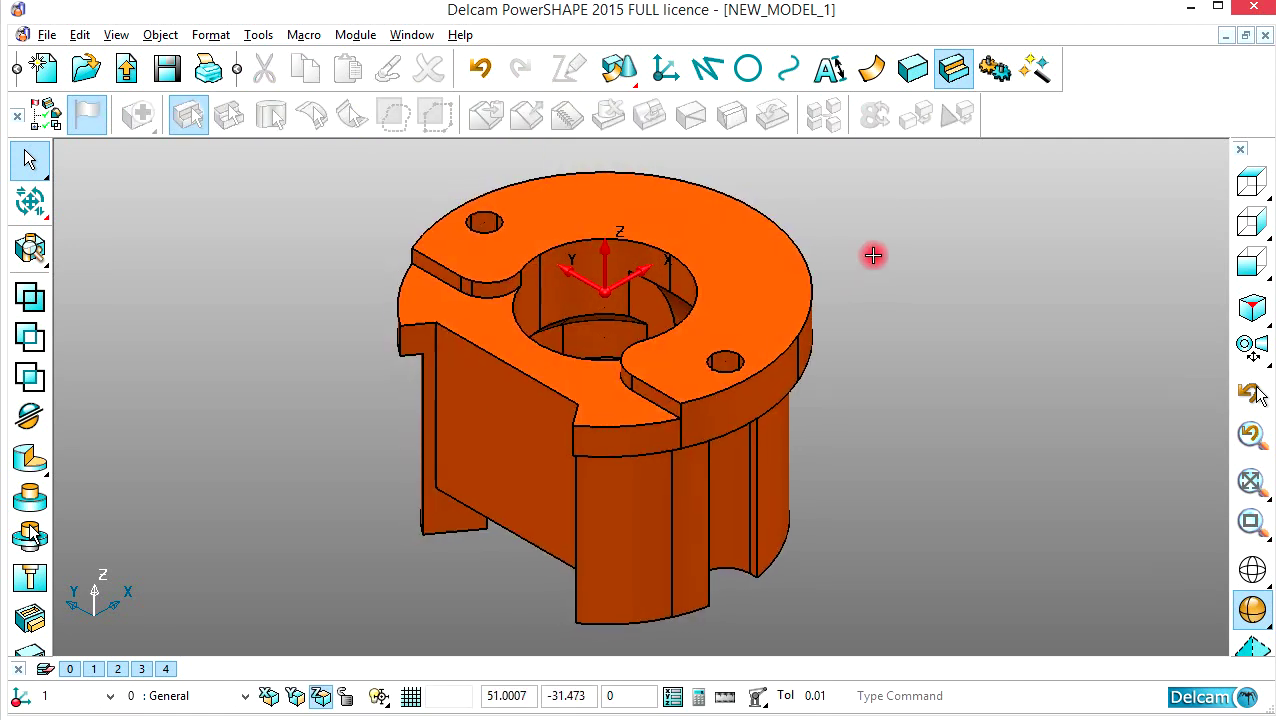